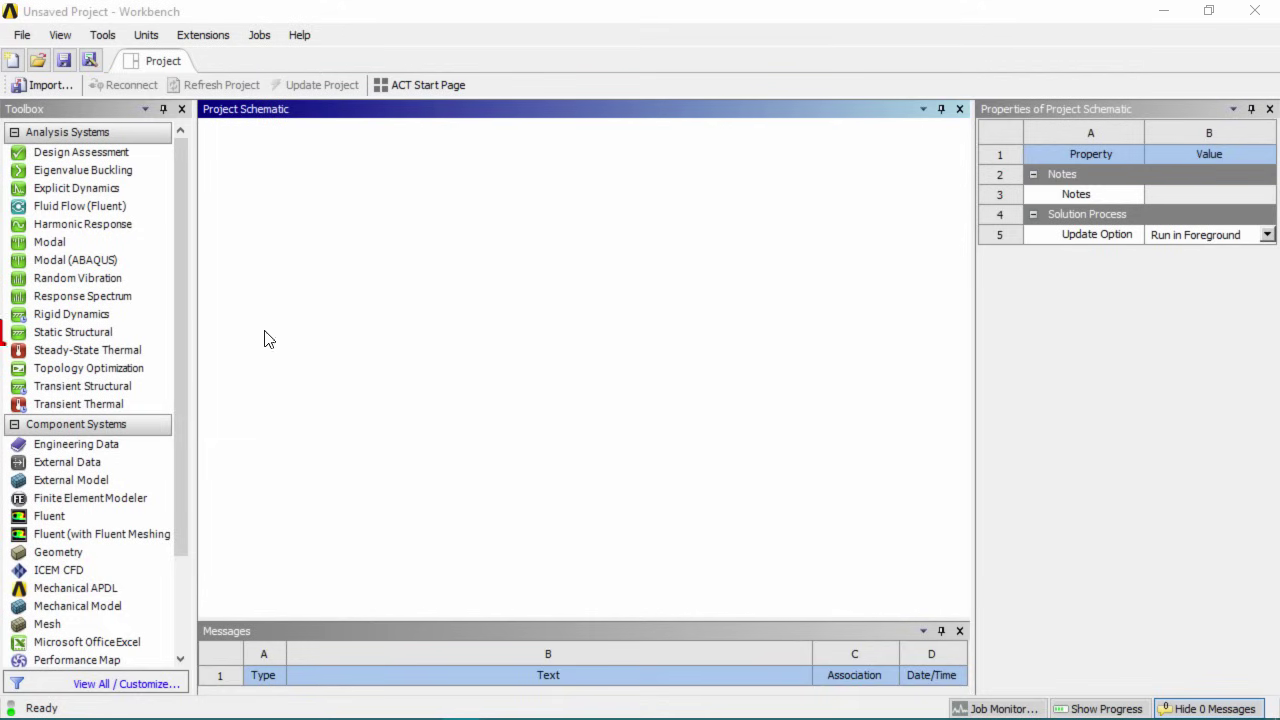
Add a Static Structural analysis system to the project schematic and name it Bracket Optimization
{"action": "double_click", "coordinate": [82, 336]}
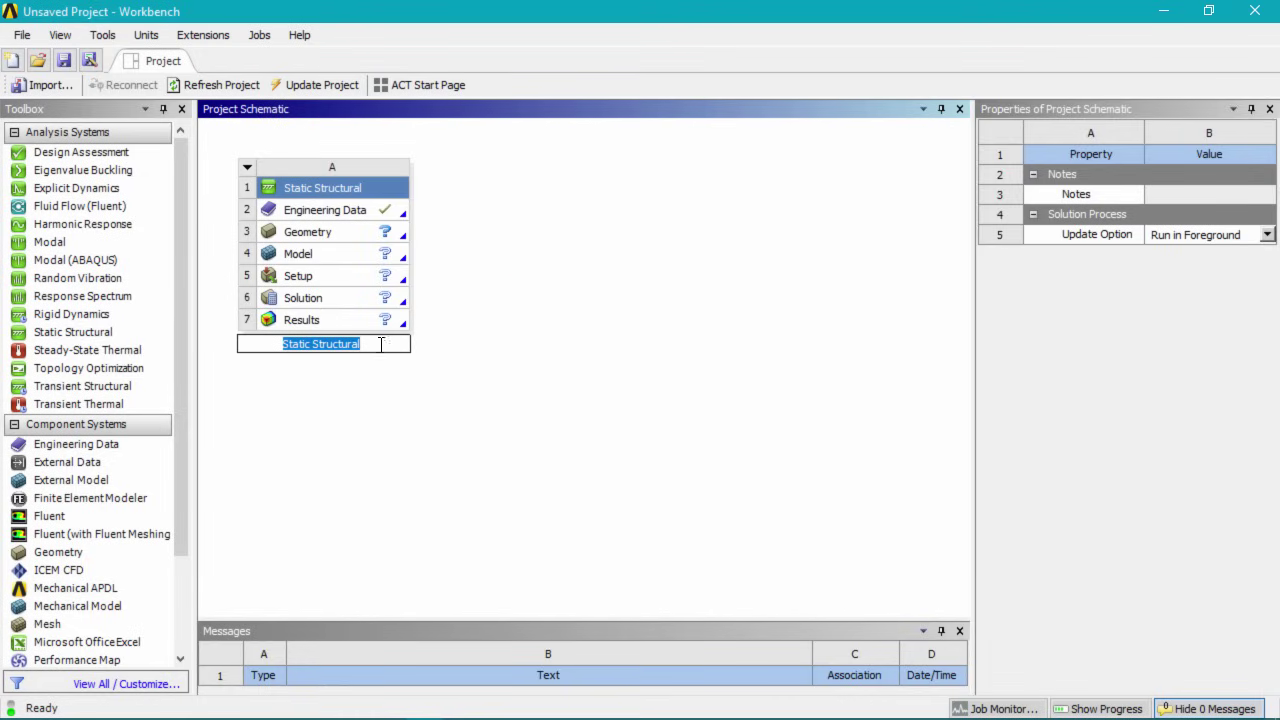
{"action": "type", "text": "Brac"}
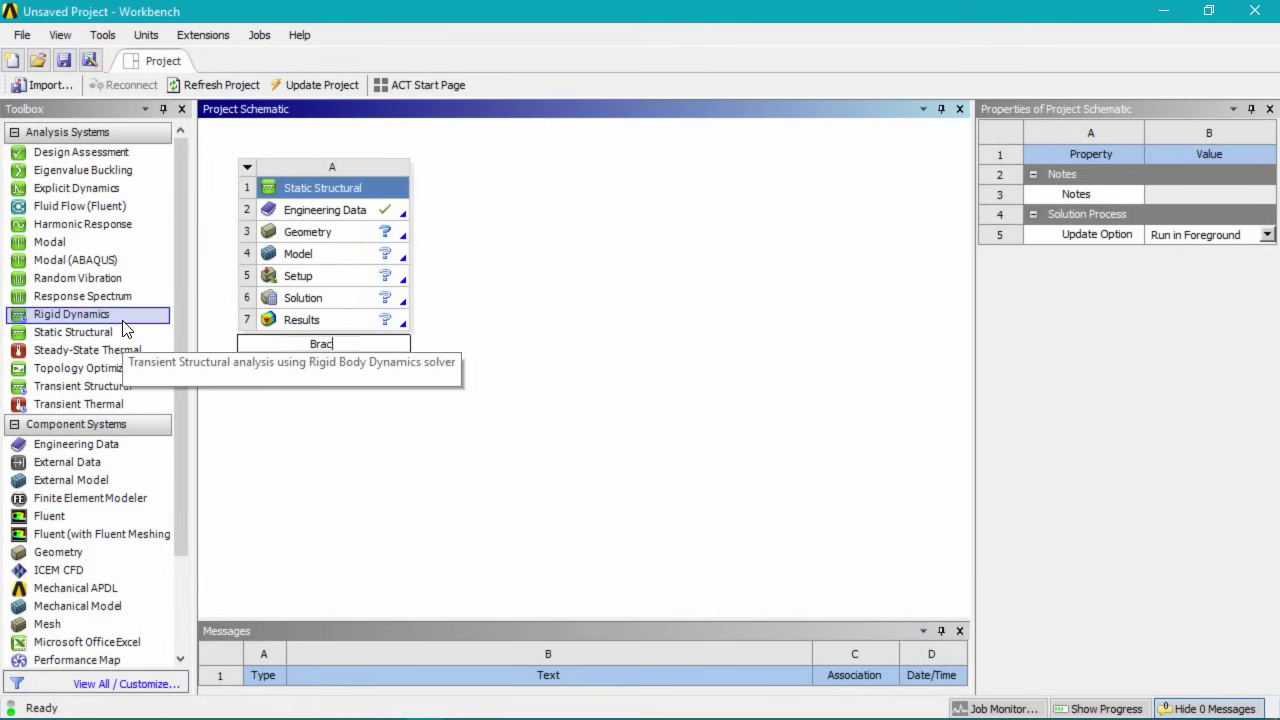
{"action": "type", "text": "ket Optimization"}
{"action": "left_click", "coordinate": [350, 231]}
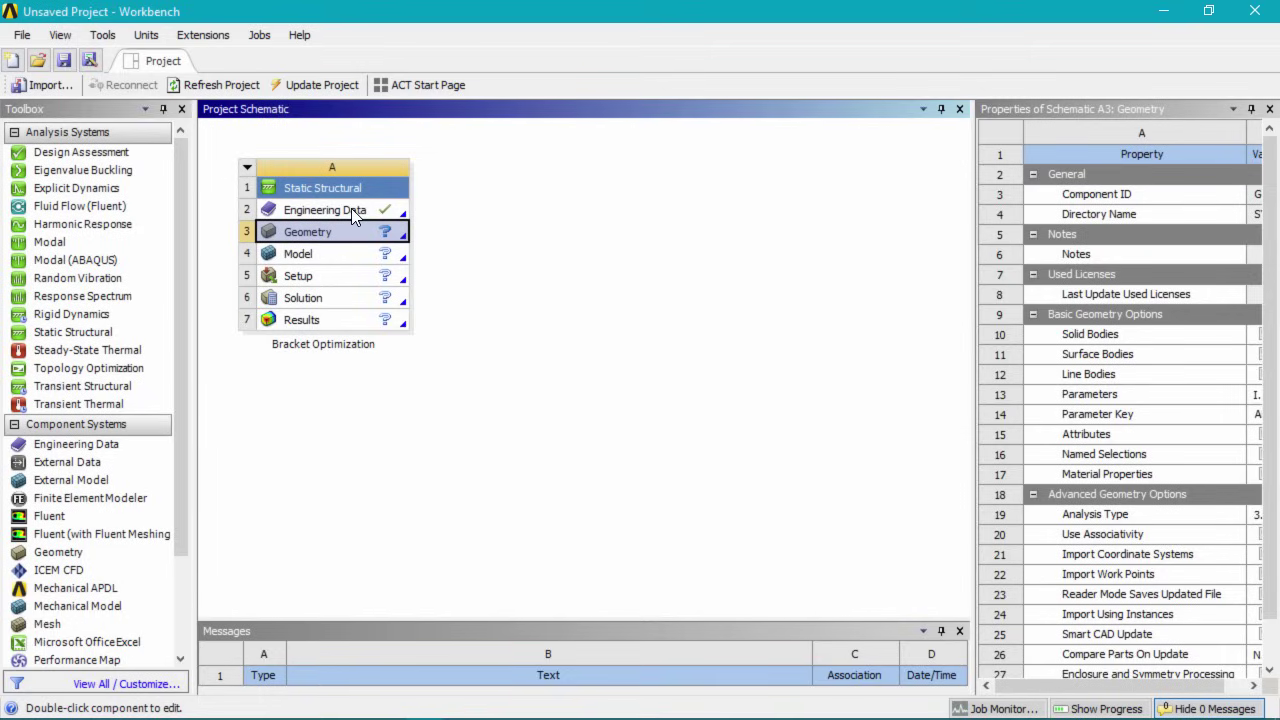
Review the Structural Steel material and the available data sources in Engineering Data, and return to the project schematic
{"action": "double_click", "coordinate": [355, 211]}
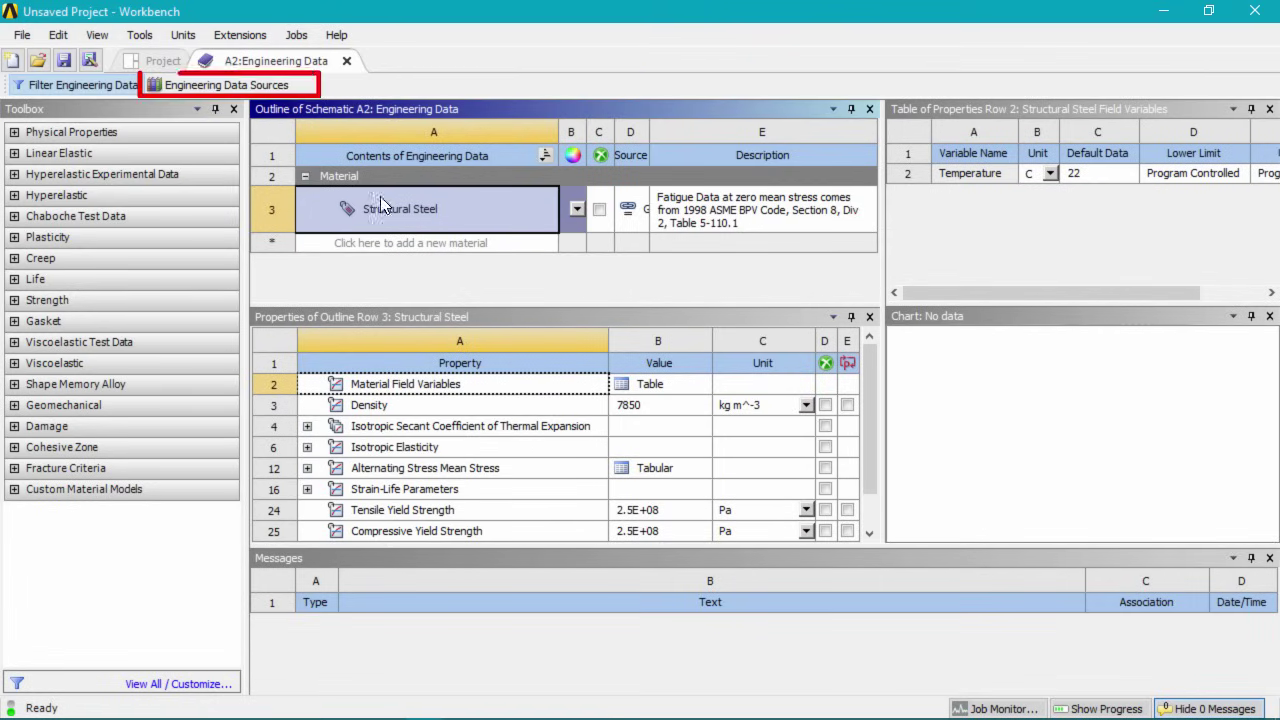
{"action": "left_click", "coordinate": [217, 88]}
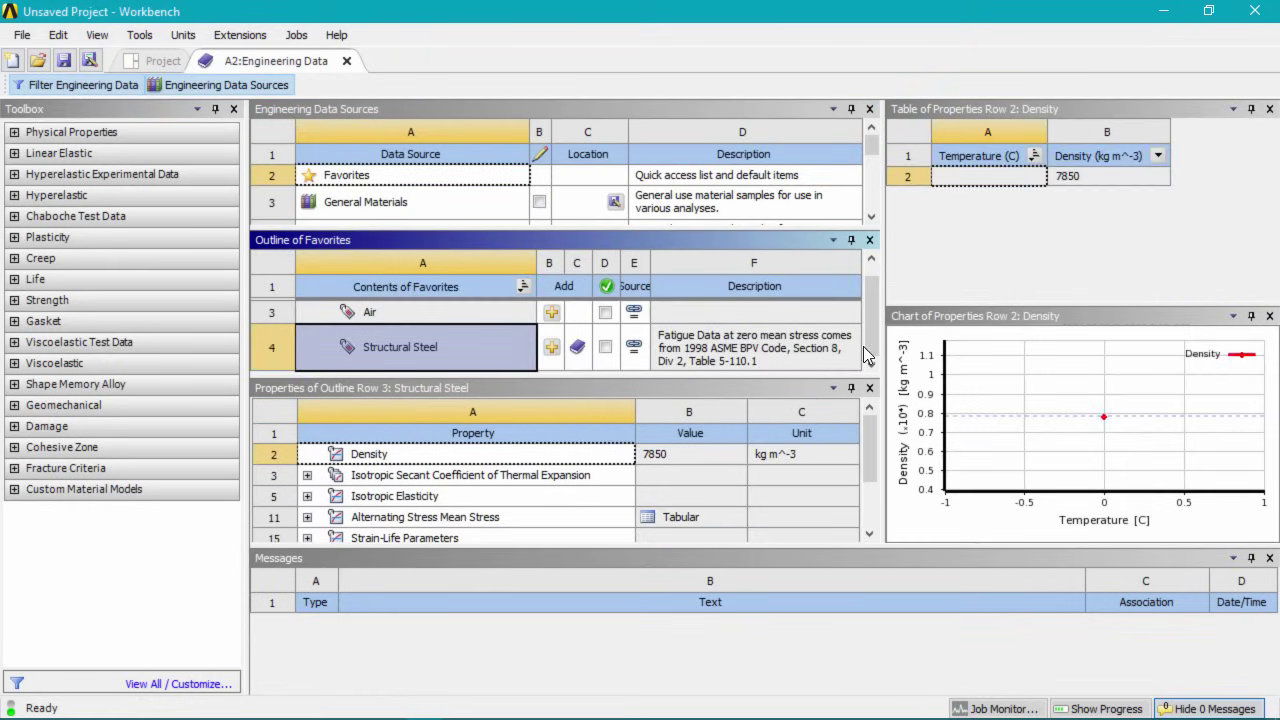
{"action": "left_click", "coordinate": [265, 86]}
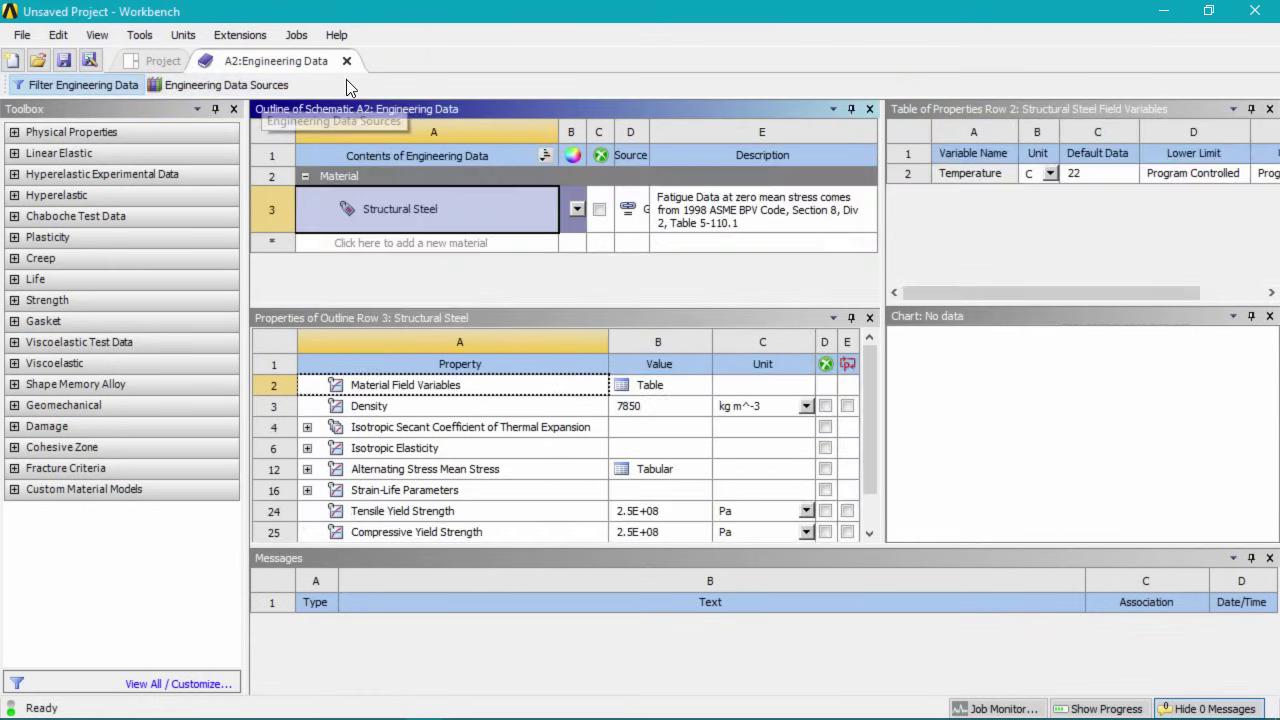
{"action": "left_click", "coordinate": [347, 62]}
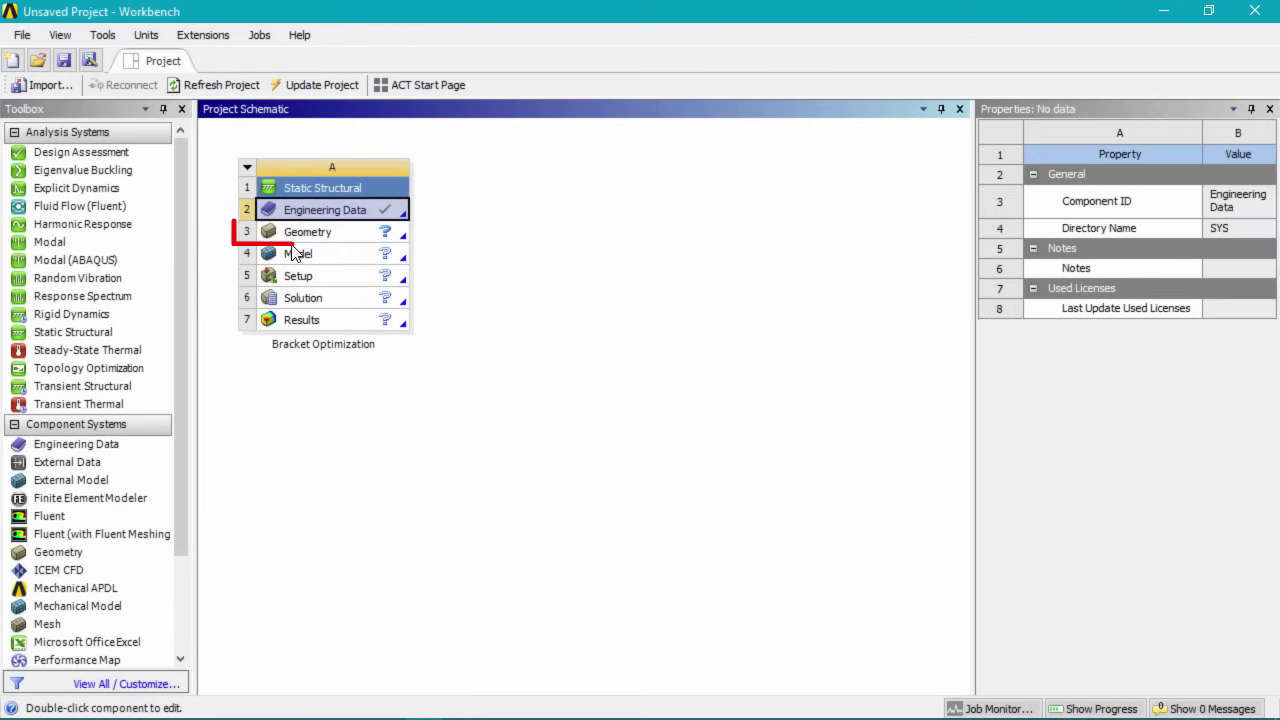
Open the system's Geometry in SpaceClaim and dismiss the welcome window
{"action": "left_click", "coordinate": [340, 233]}
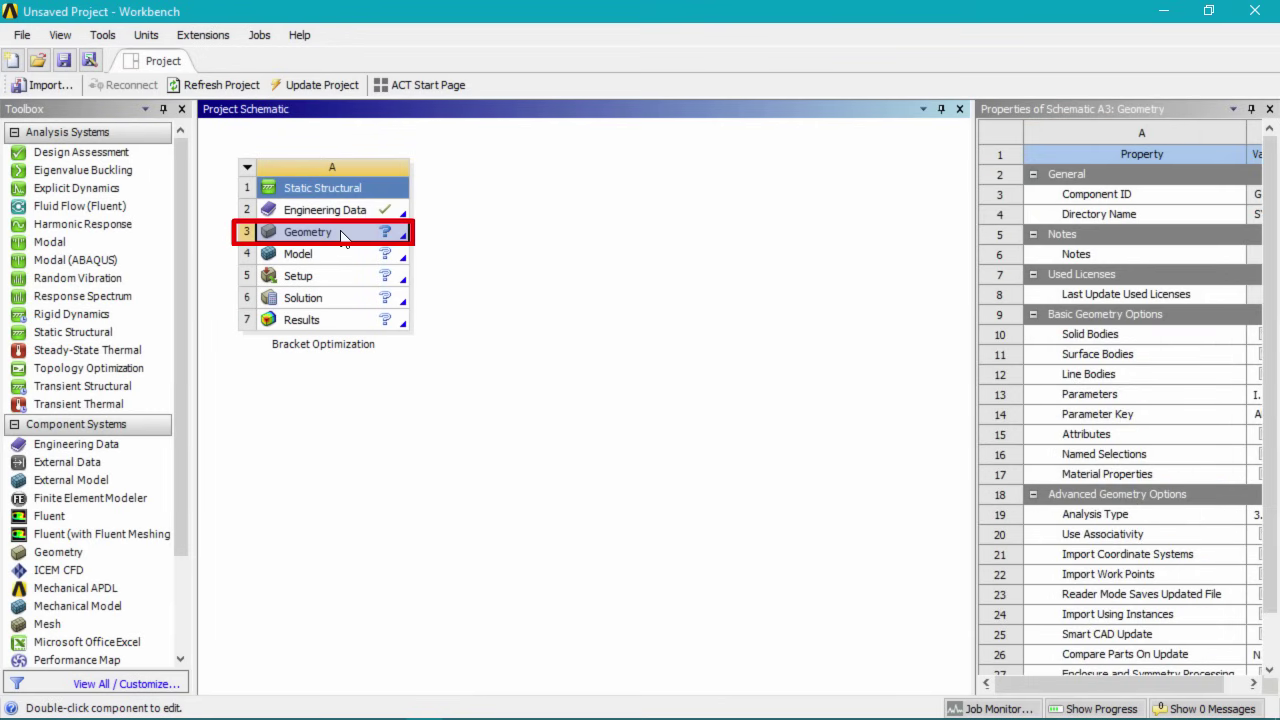
{"action": "double_click", "coordinate": [340, 233]}
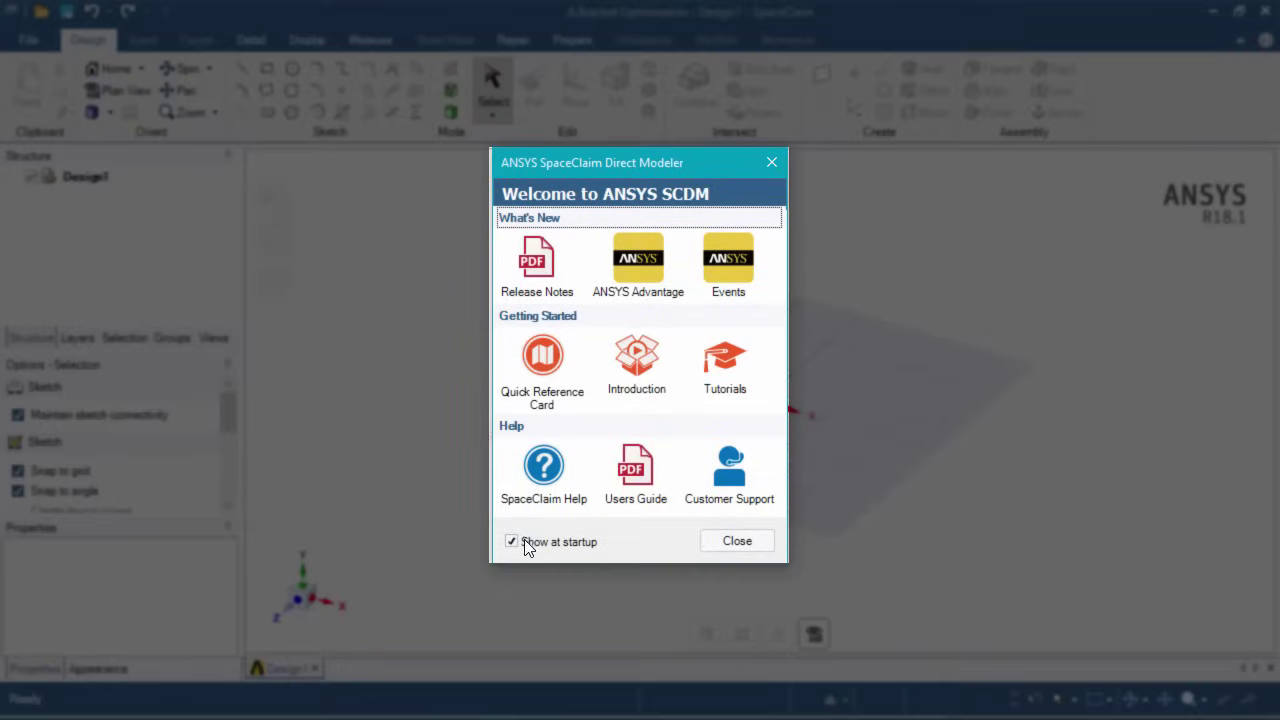
{"action": "left_click", "coordinate": [743, 542]}
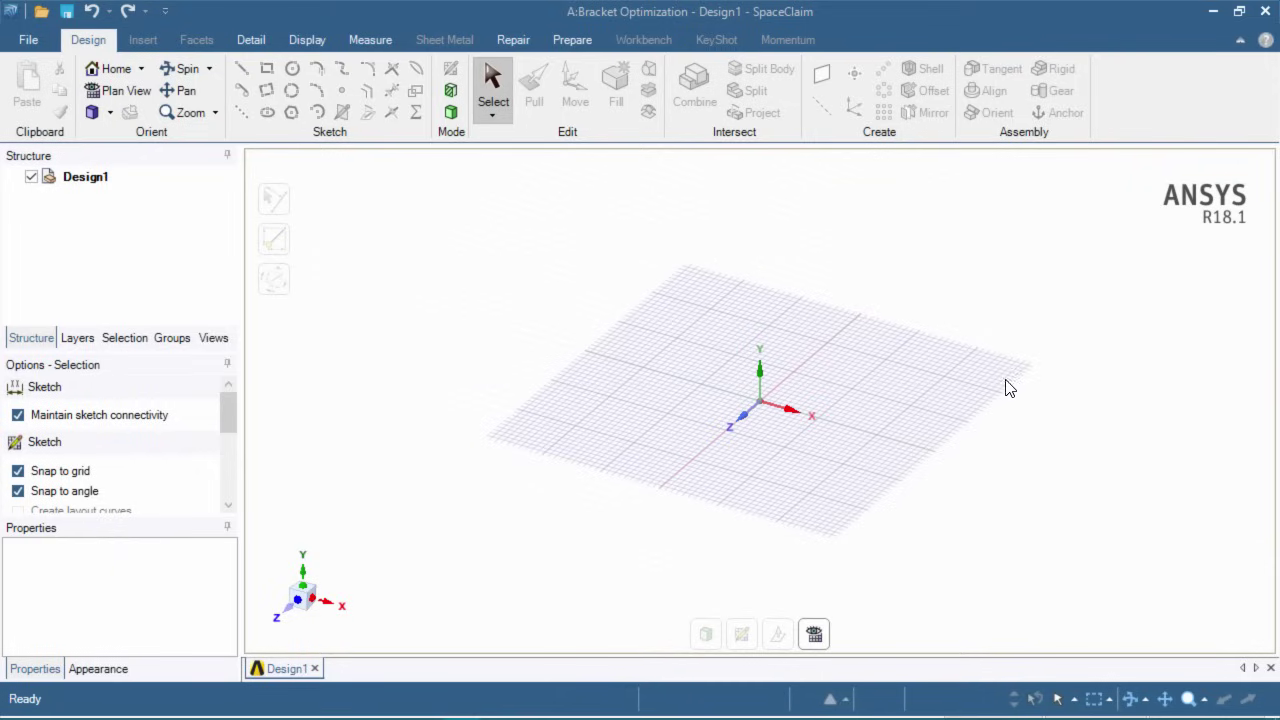
In plan view, sketch a closed right triangle from the origin with a 30 mm vertical side and a 20 mm horizontal side
{"action": "left_click", "coordinate": [125, 91]}
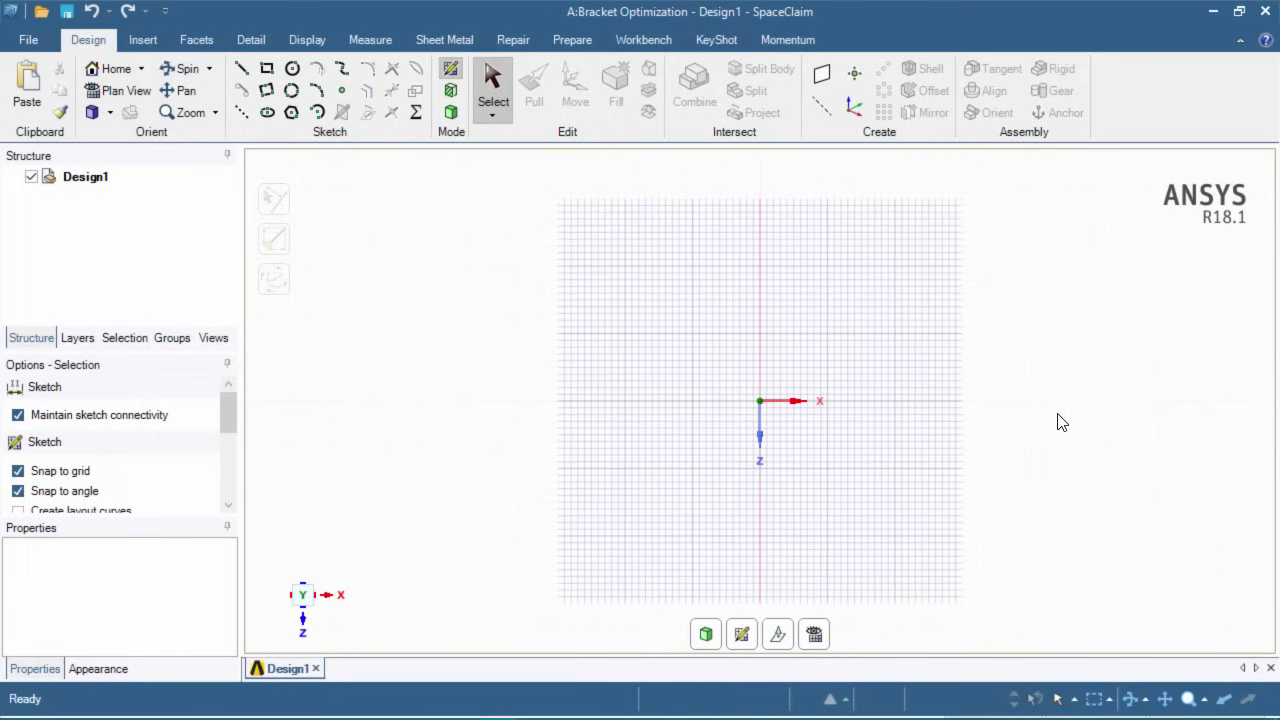
{"action": "left_click", "coordinate": [241, 76]}
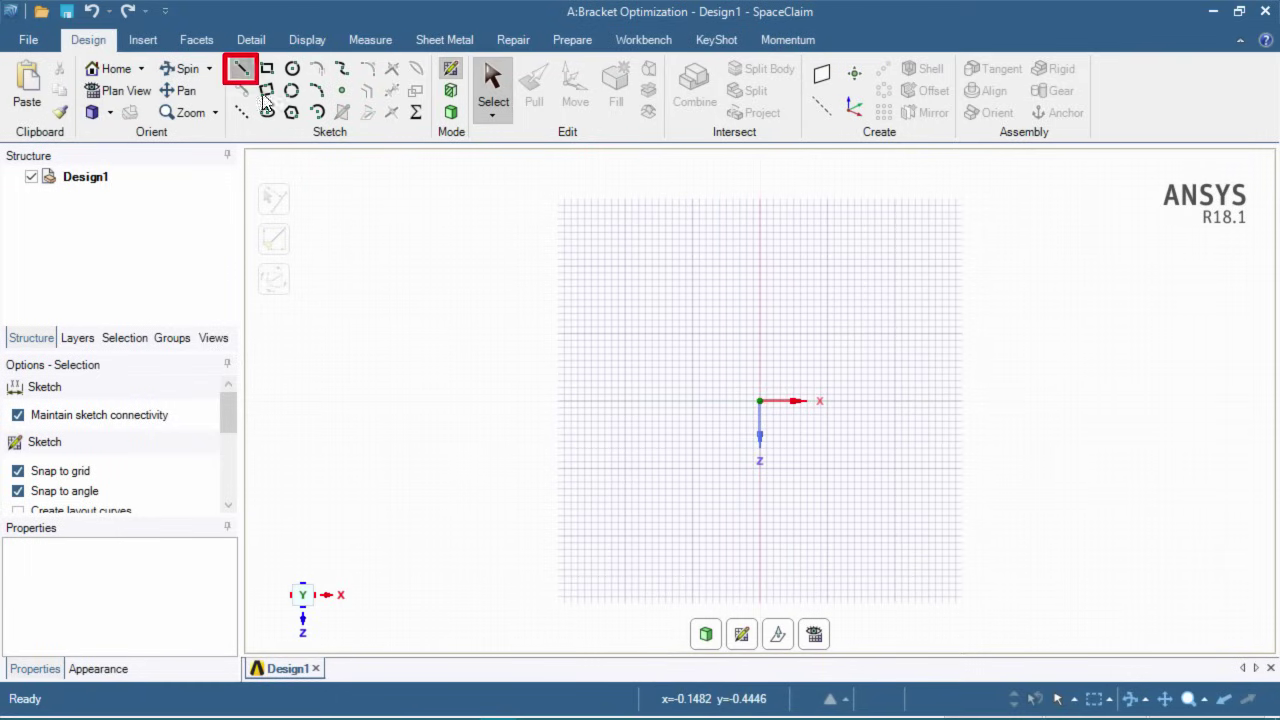
{"action": "left_click", "coordinate": [760, 401]}
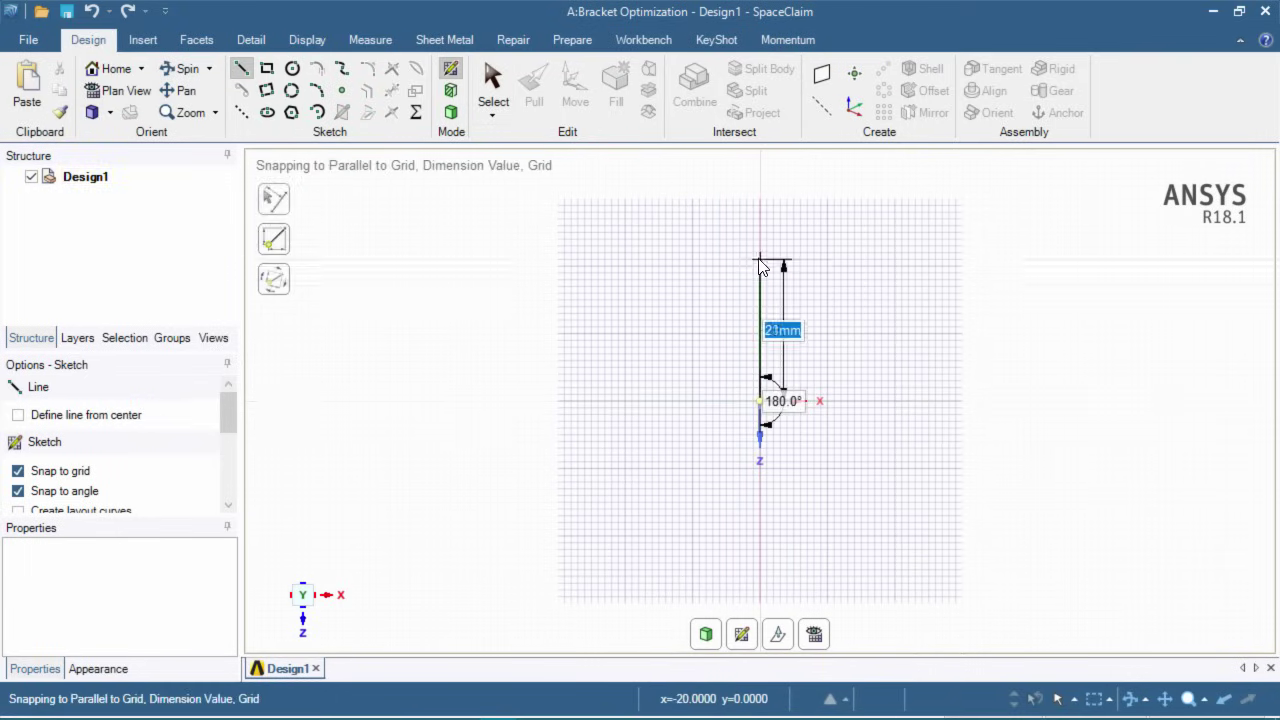
{"action": "type", "text": "30"}
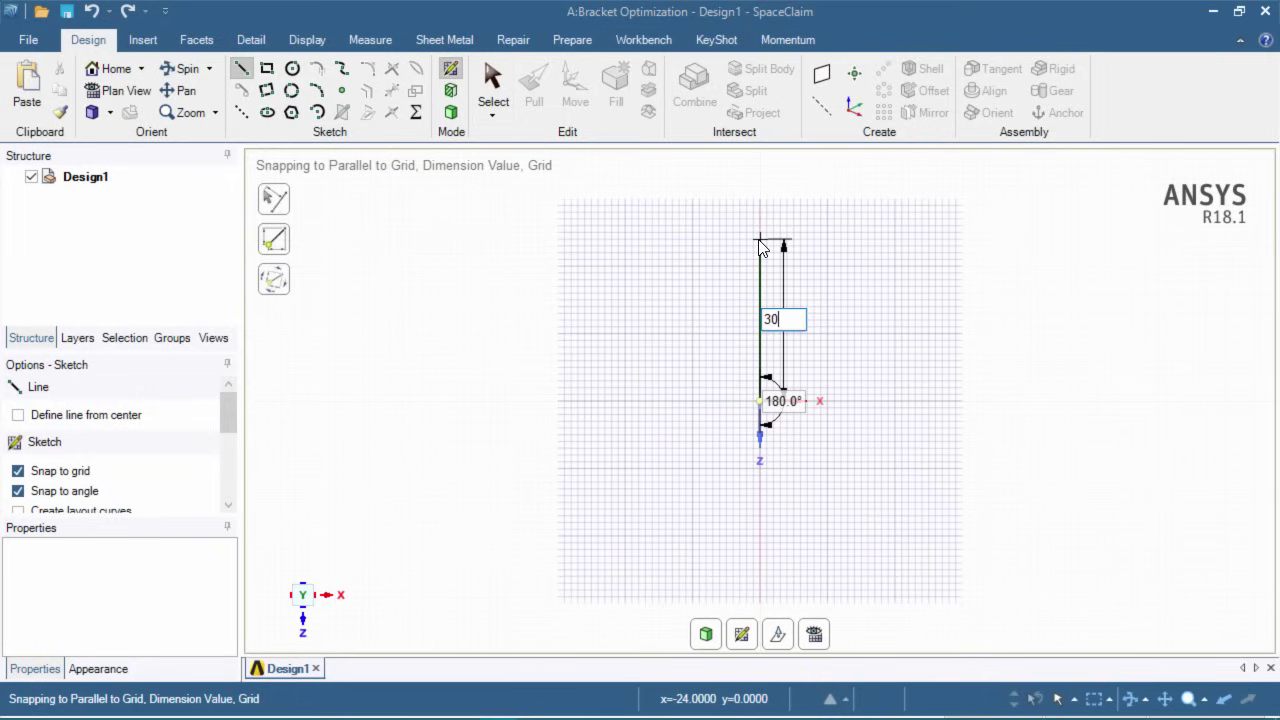
{"action": "key", "text": "Return"}
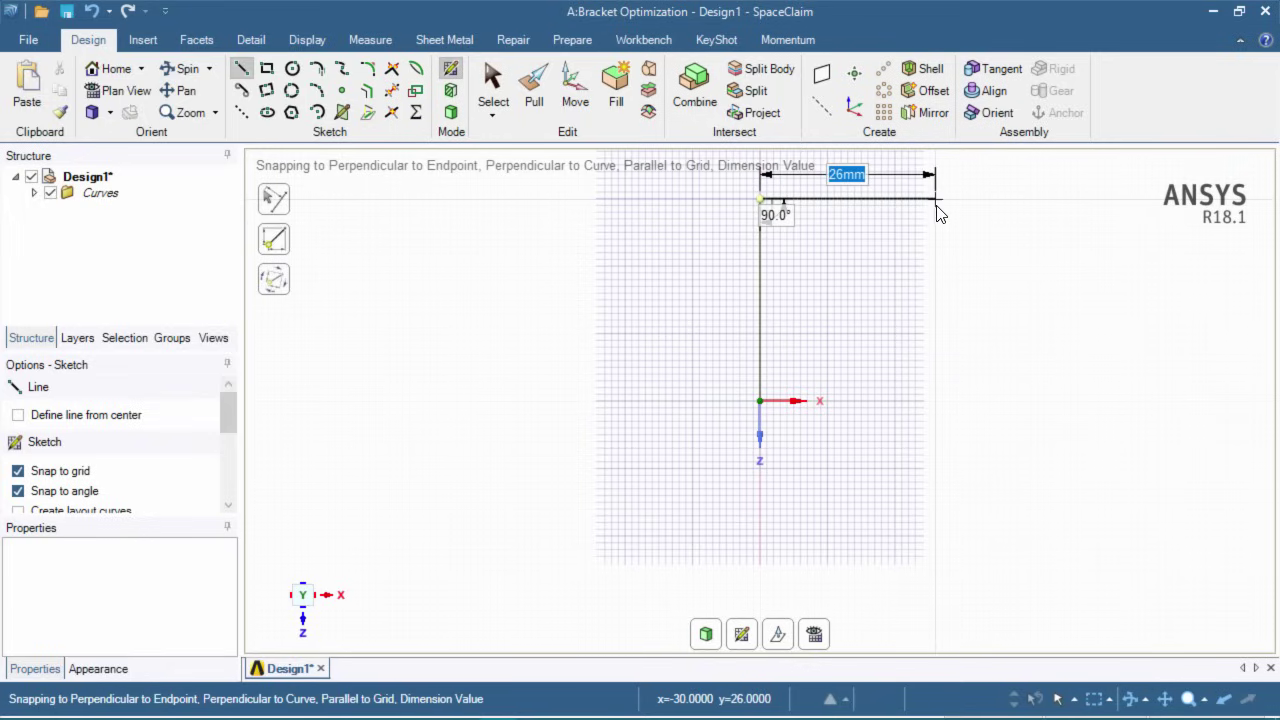
{"action": "type", "text": "30"}
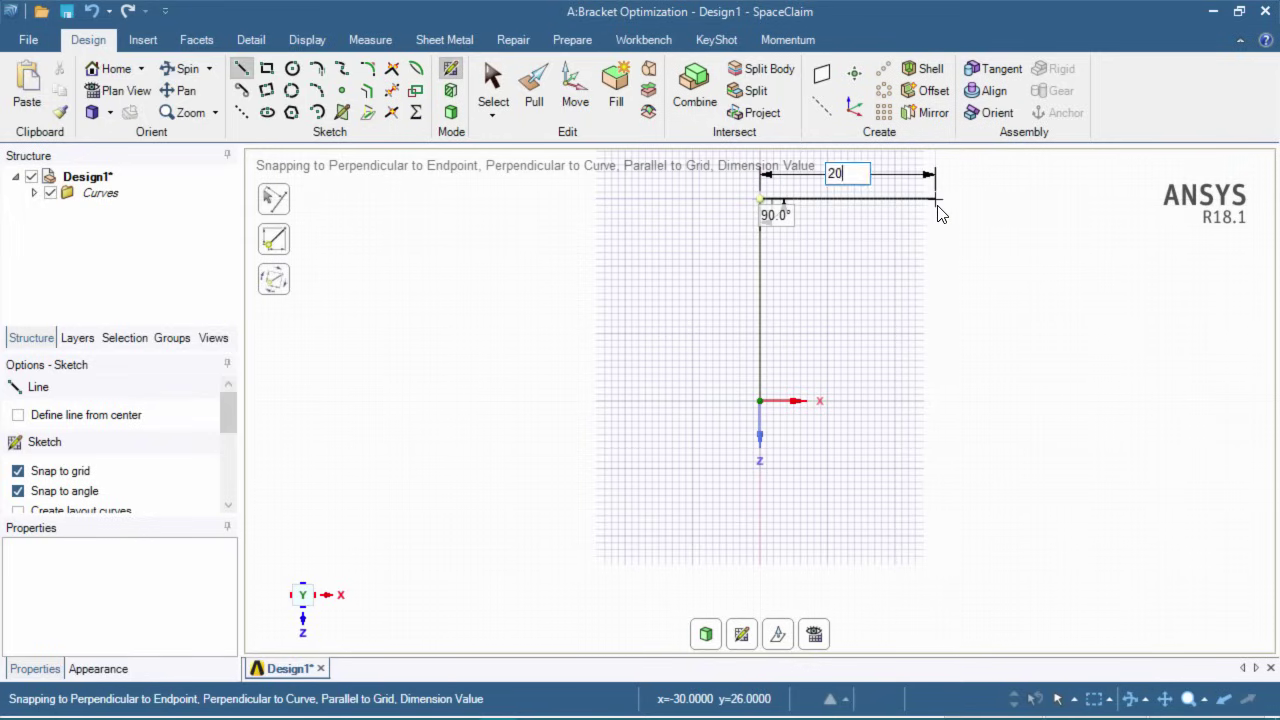
{"action": "key", "text": "Return"}
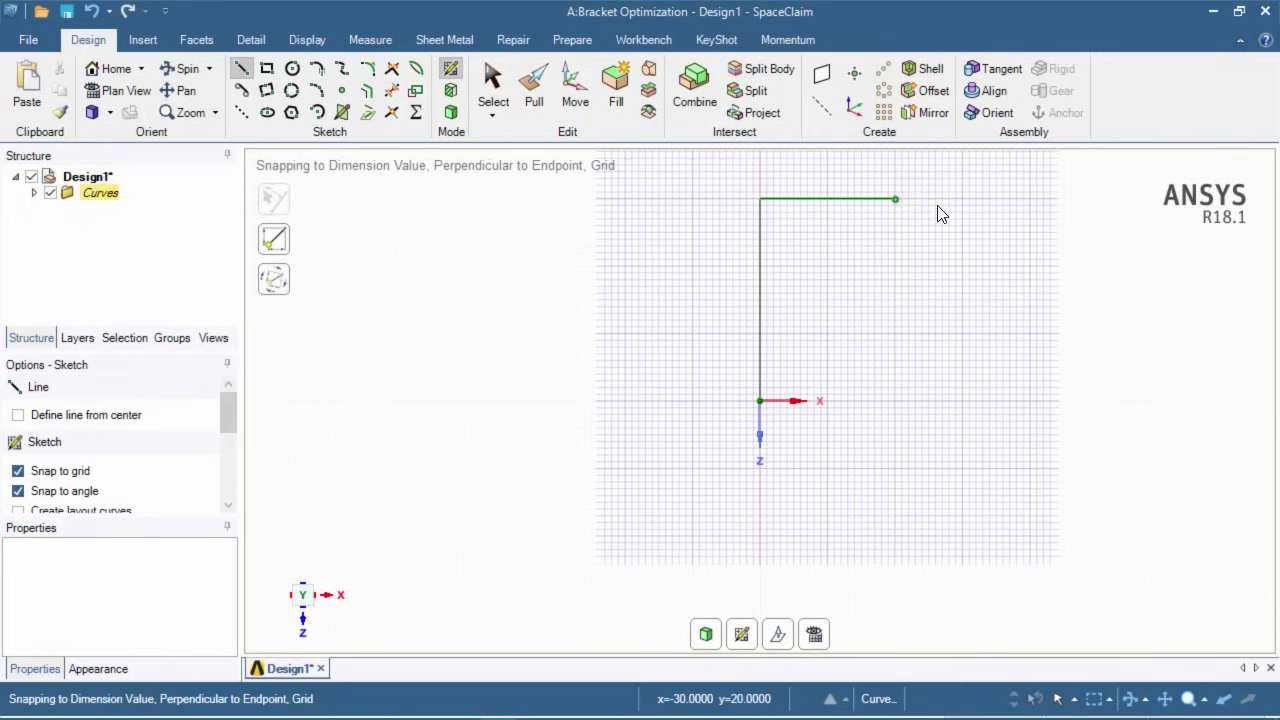
{"action": "left_click", "coordinate": [760, 402]}
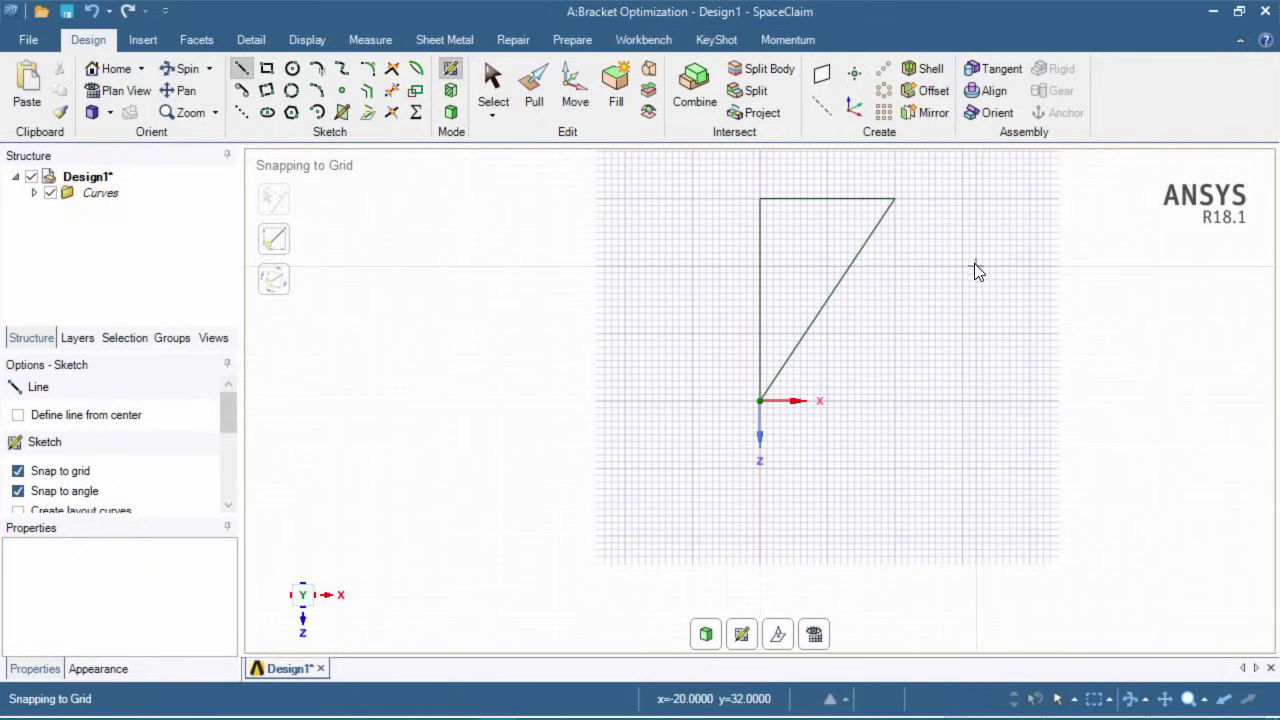
Turn the triangle sketch into a surface with Pull and round its right-angle corner to a 2 mm radius
{"action": "middle_click_drag", "start_coordinate": [949, 280], "coordinate": [922, 347], "text": "shift"}
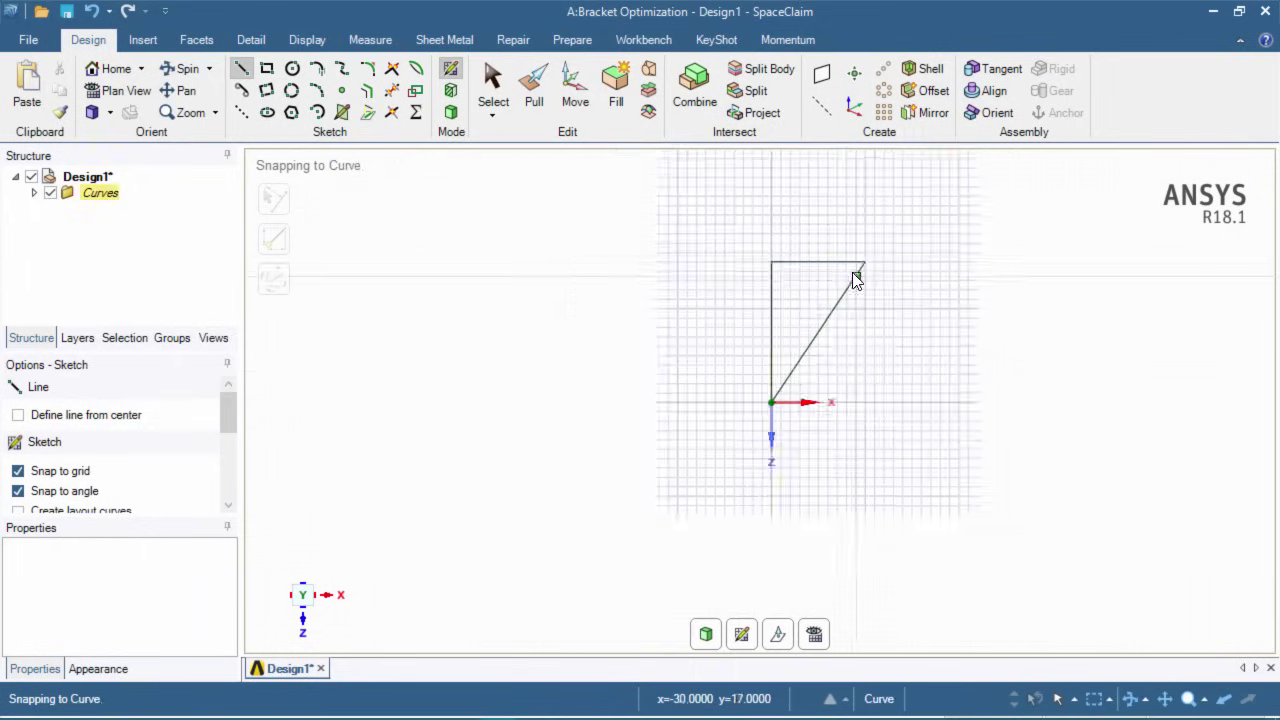
{"action": "scroll", "coordinate": [850, 310], "scroll_direction": "up", "scroll_amount": 2}
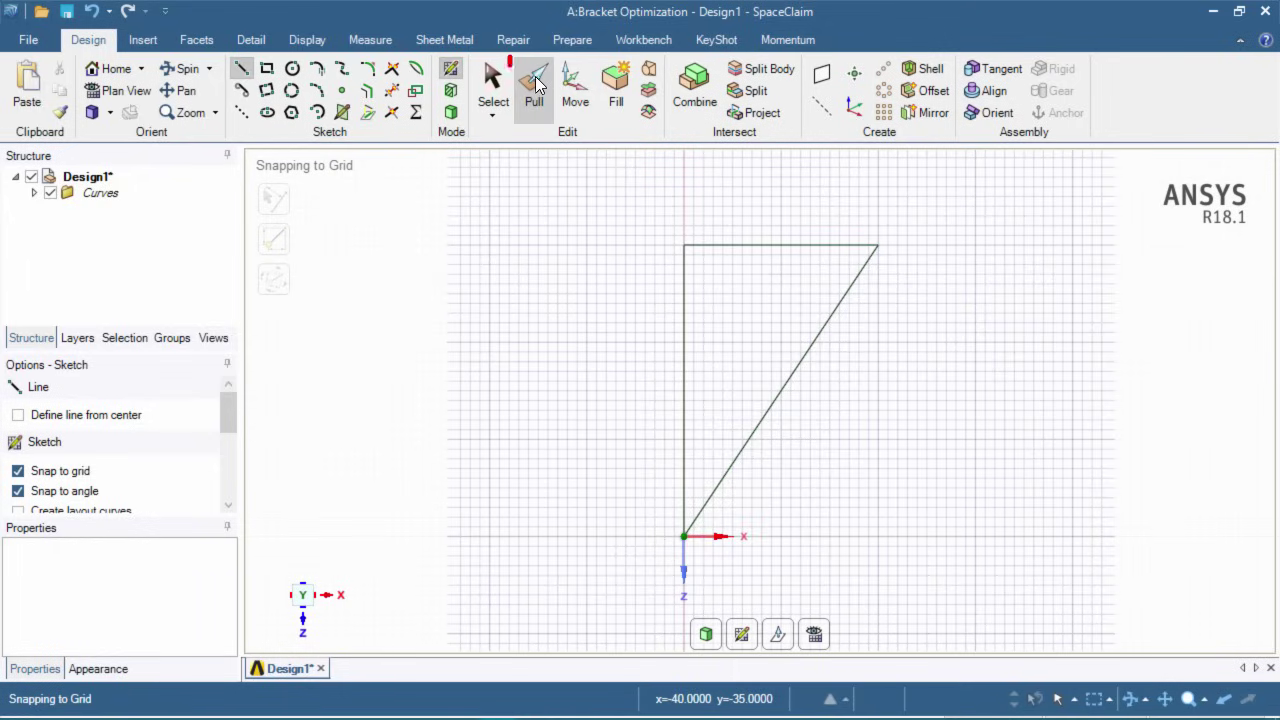
{"action": "left_click", "coordinate": [548, 122]}
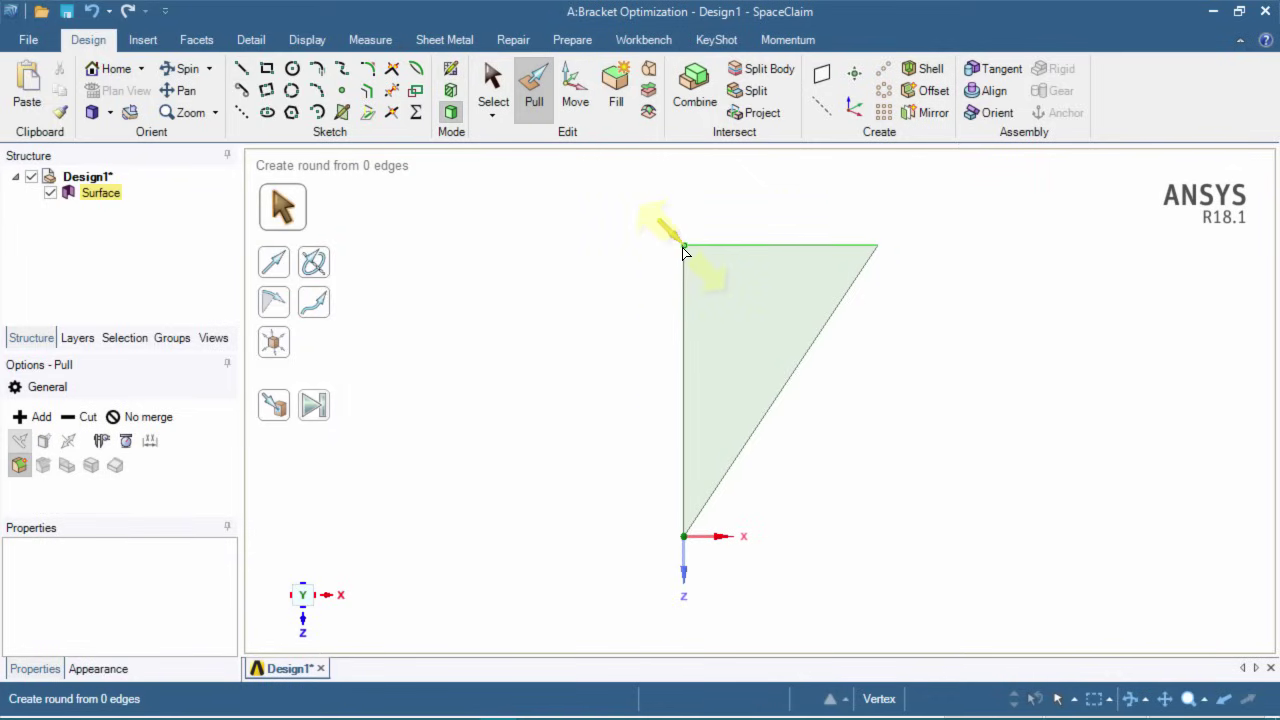
{"action": "left_click", "coordinate": [684, 248]}
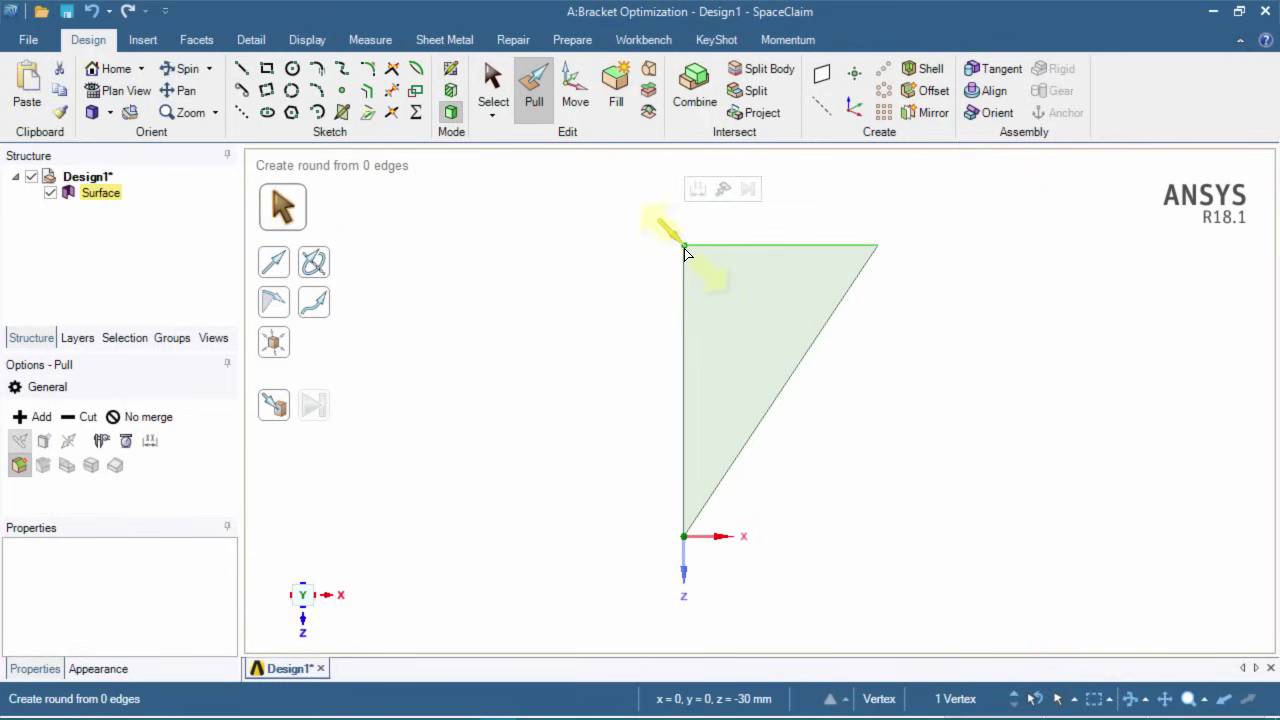
{"action": "left_click_drag", "start_coordinate": [691, 259], "coordinate": [734, 315]}
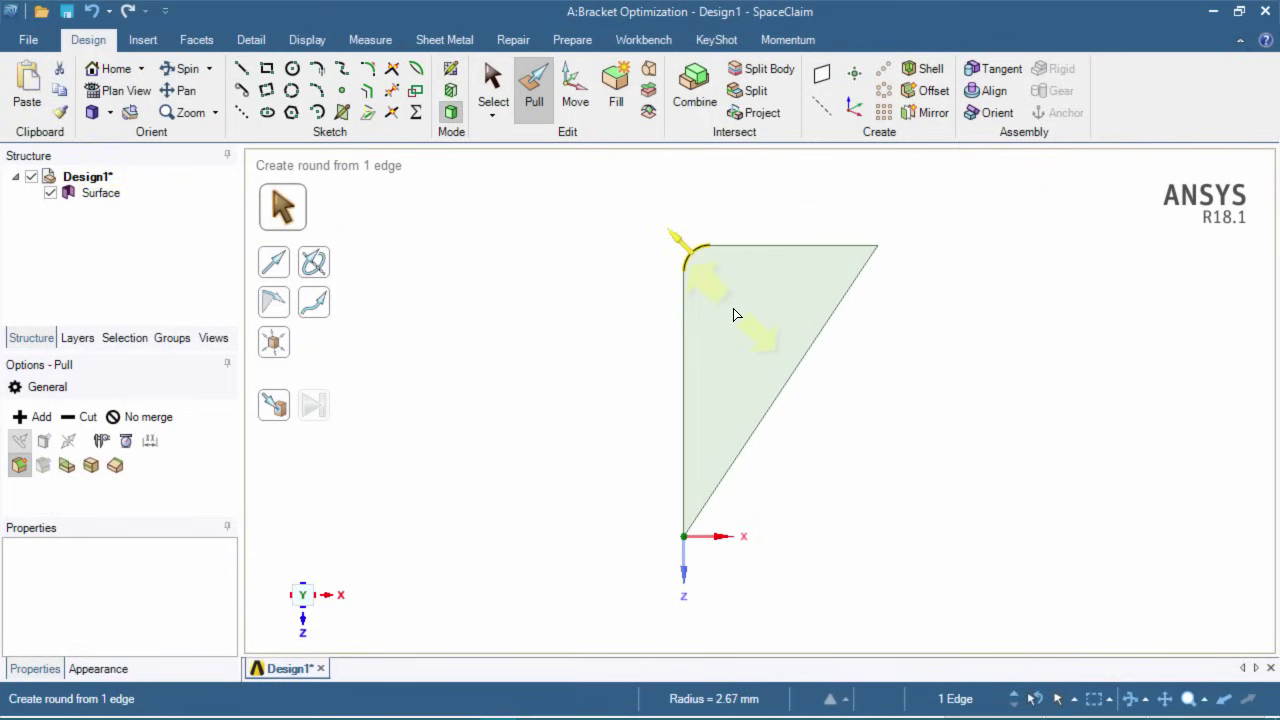
{"action": "type", "text": "2"}
{"action": "key", "text": "Return"}
Round the surface's upper-right corner, where the horizontal and slanted edges meet, to a 2 mm radius
{"action": "left_click", "coordinate": [878, 250]}
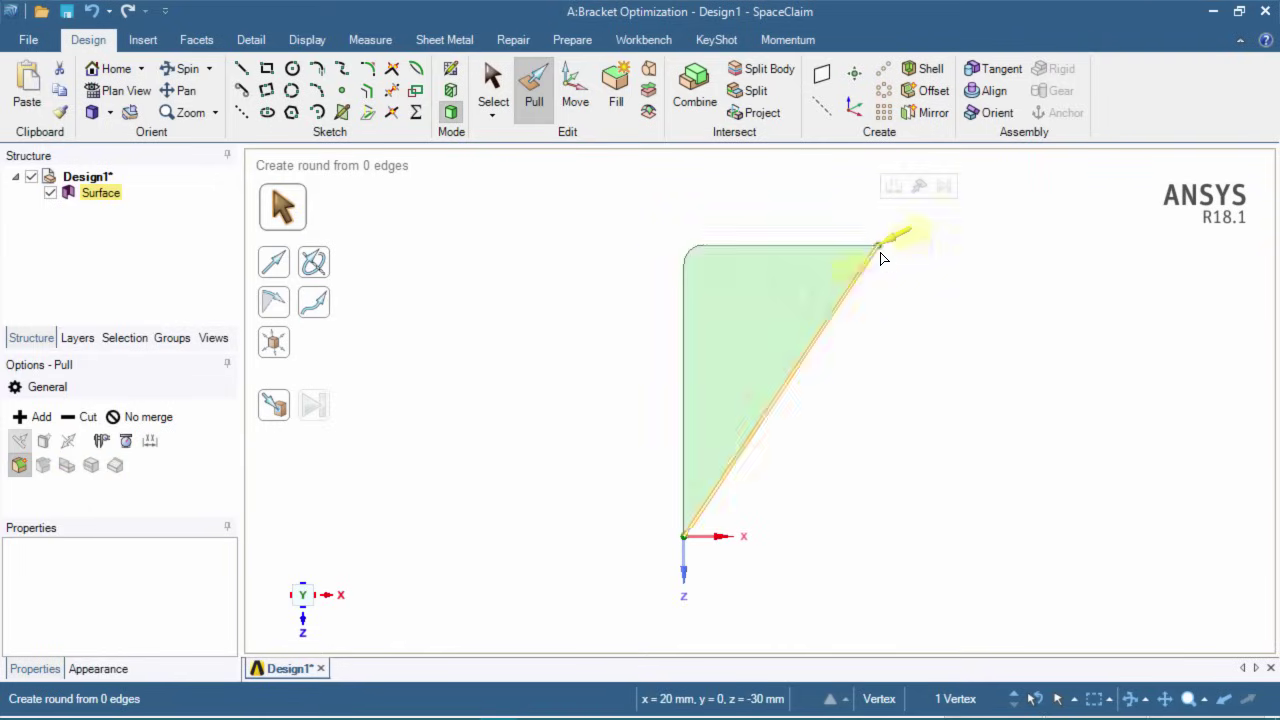
{"action": "left_click_drag", "start_coordinate": [878, 250], "coordinate": [811, 283]}
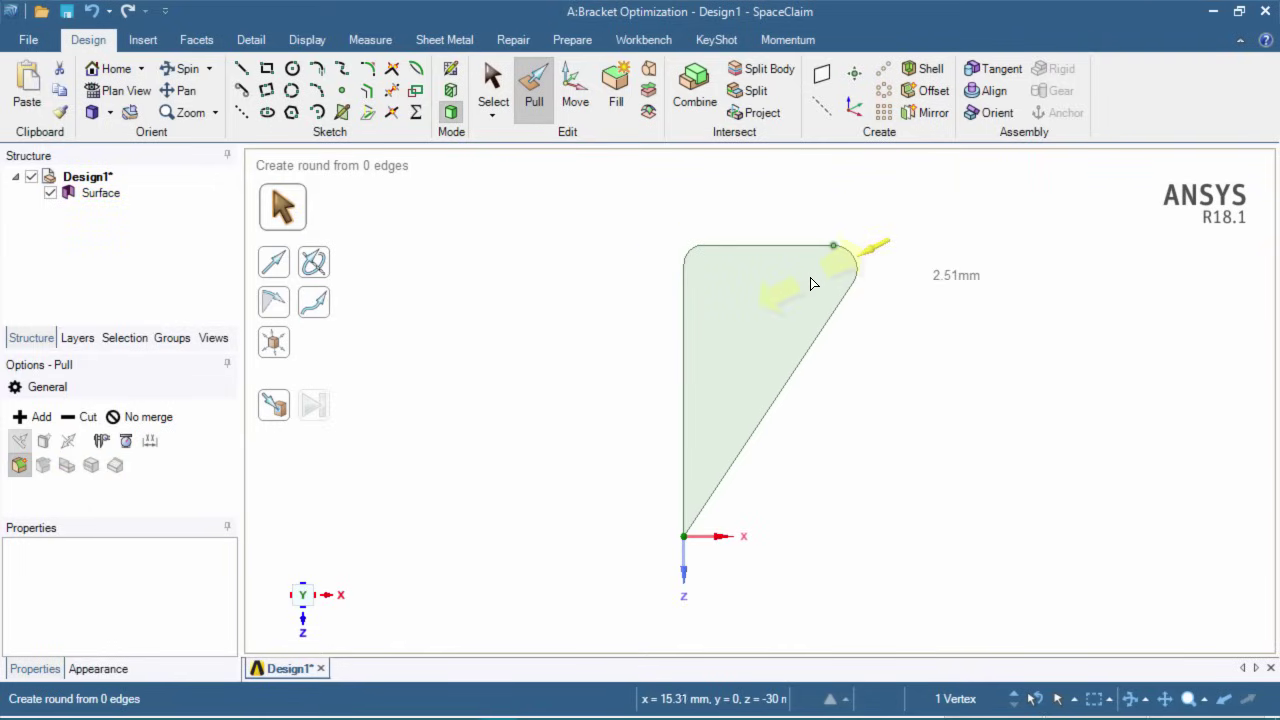
{"action": "type", "text": "2"}
{"action": "key", "text": "Return"}
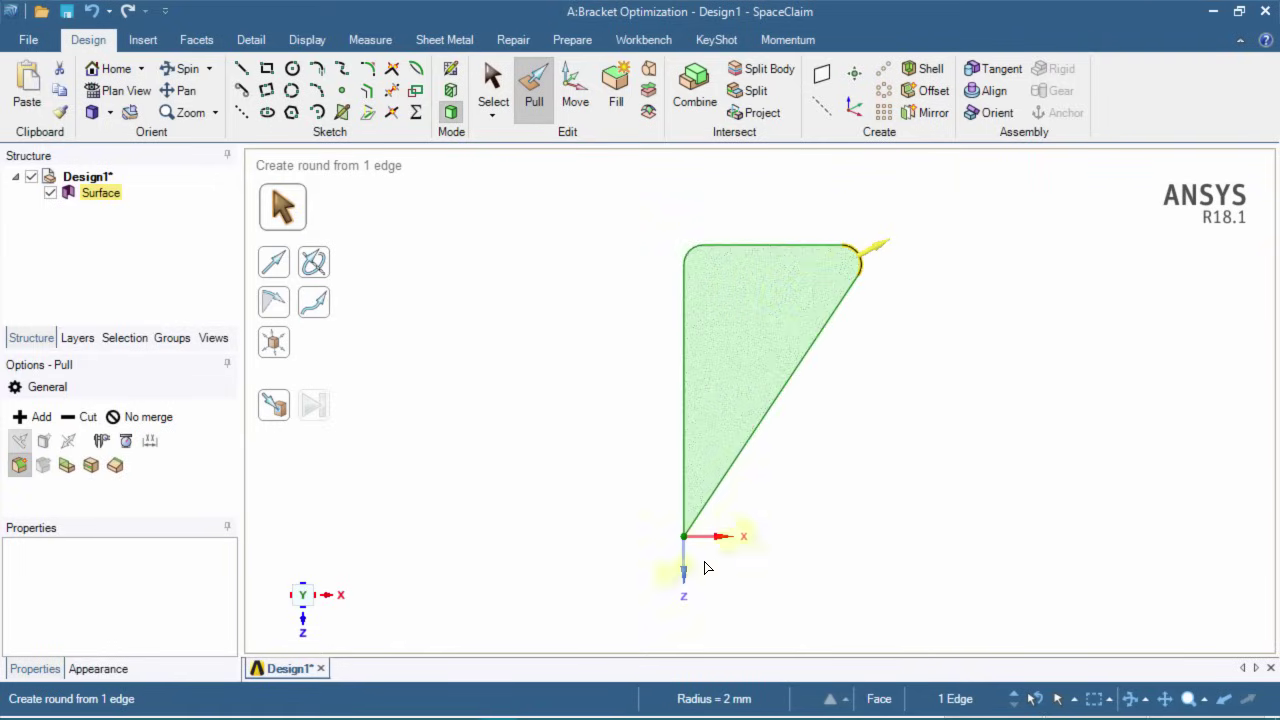
Round the surface's lower corner at the origin to a 2 mm radius and clear the selection
{"action": "left_click", "coordinate": [686, 540]}
{"action": "left_click_drag", "start_coordinate": [686, 540], "coordinate": [711, 466]}
{"action": "type", "text": "2"}
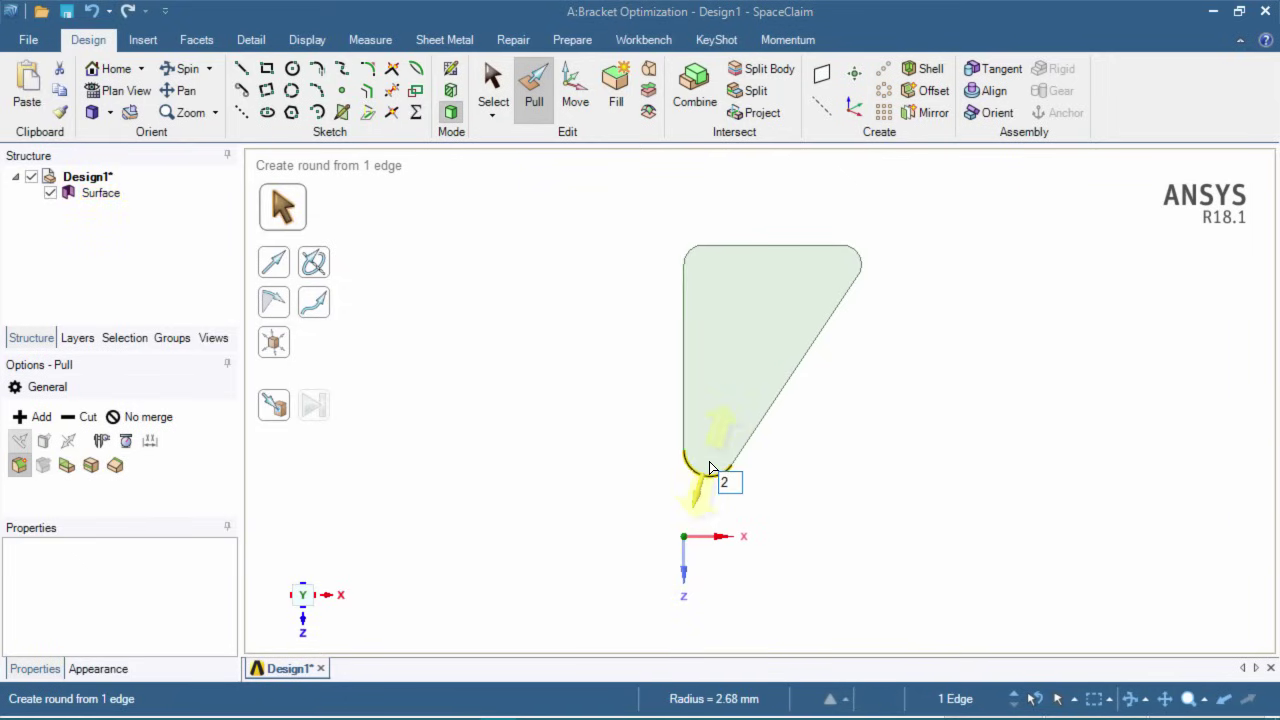
{"action": "key", "text": "Return"}
{"action": "key", "text": "Escape"}
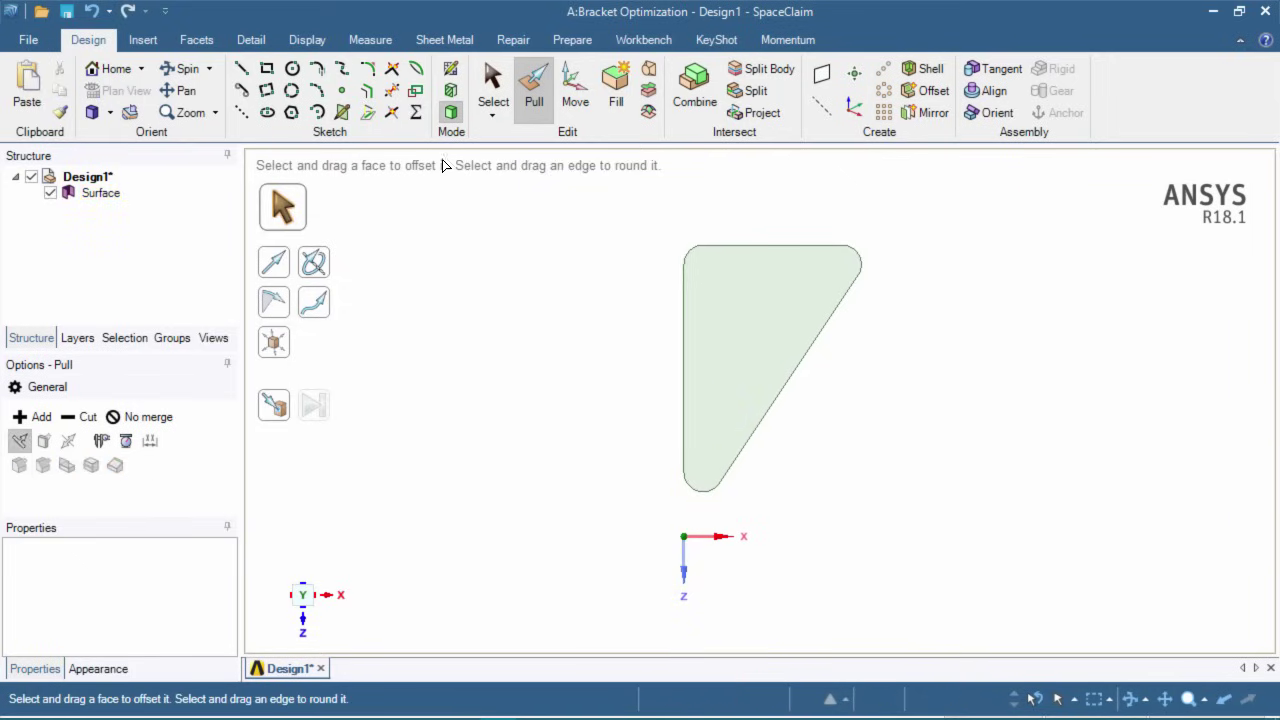
Start a sketch on the bracket face and draw a 2 mm diameter circle concentric with the upper-left rounded corner
{"action": "key", "text": "s"}
{"action": "left_click", "coordinate": [451, 74]}
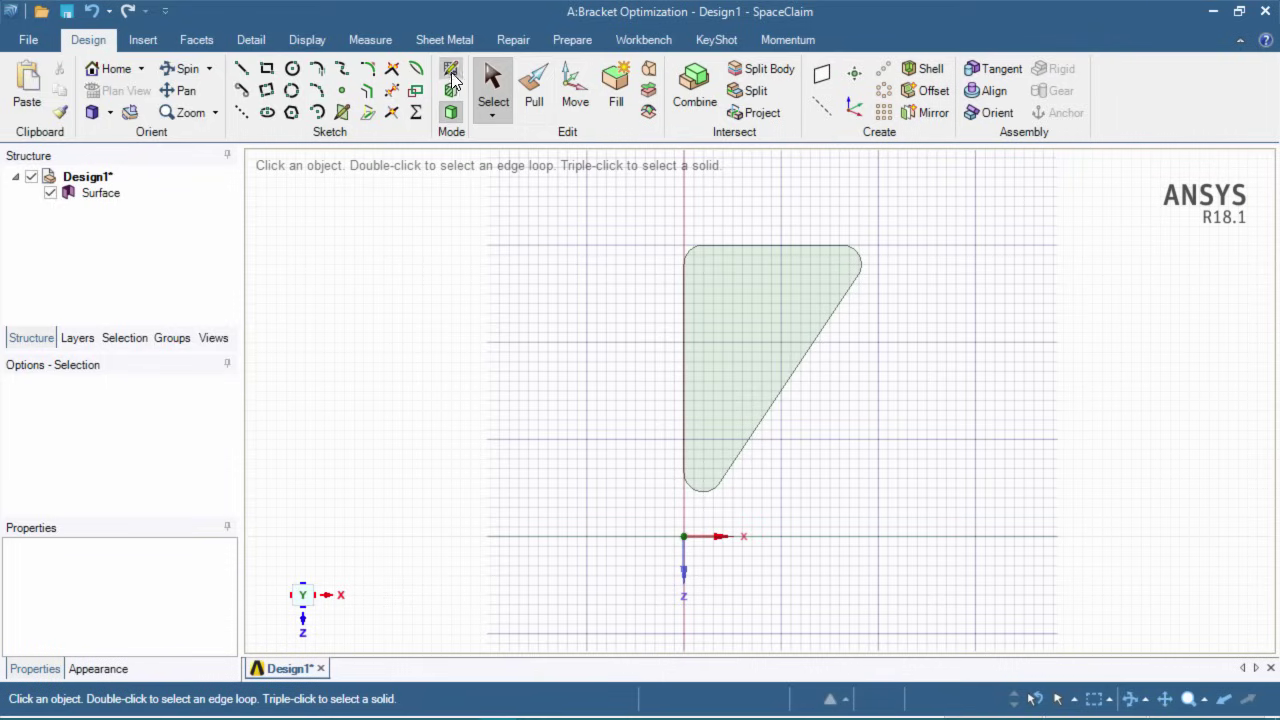
{"action": "left_click", "coordinate": [292, 69]}
{"action": "scroll", "coordinate": [741, 251], "scroll_direction": "up", "scroll_amount": 3}
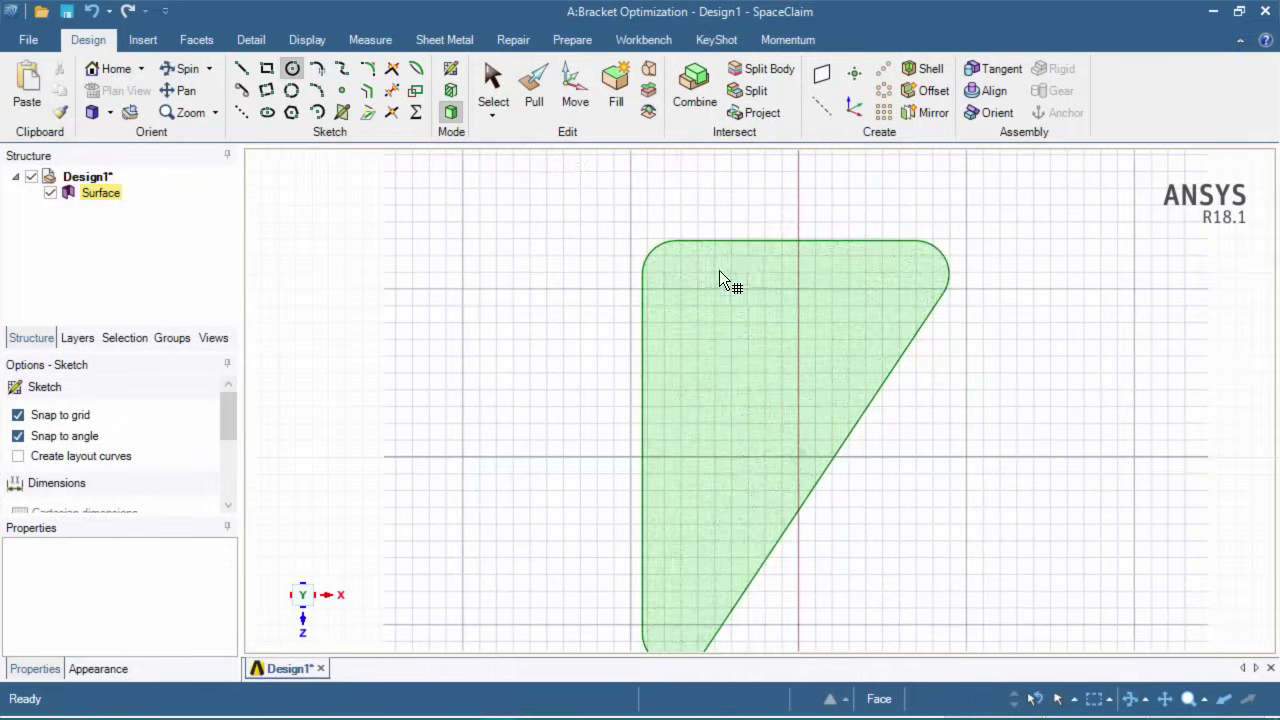
{"action": "left_click", "coordinate": [720, 272]}
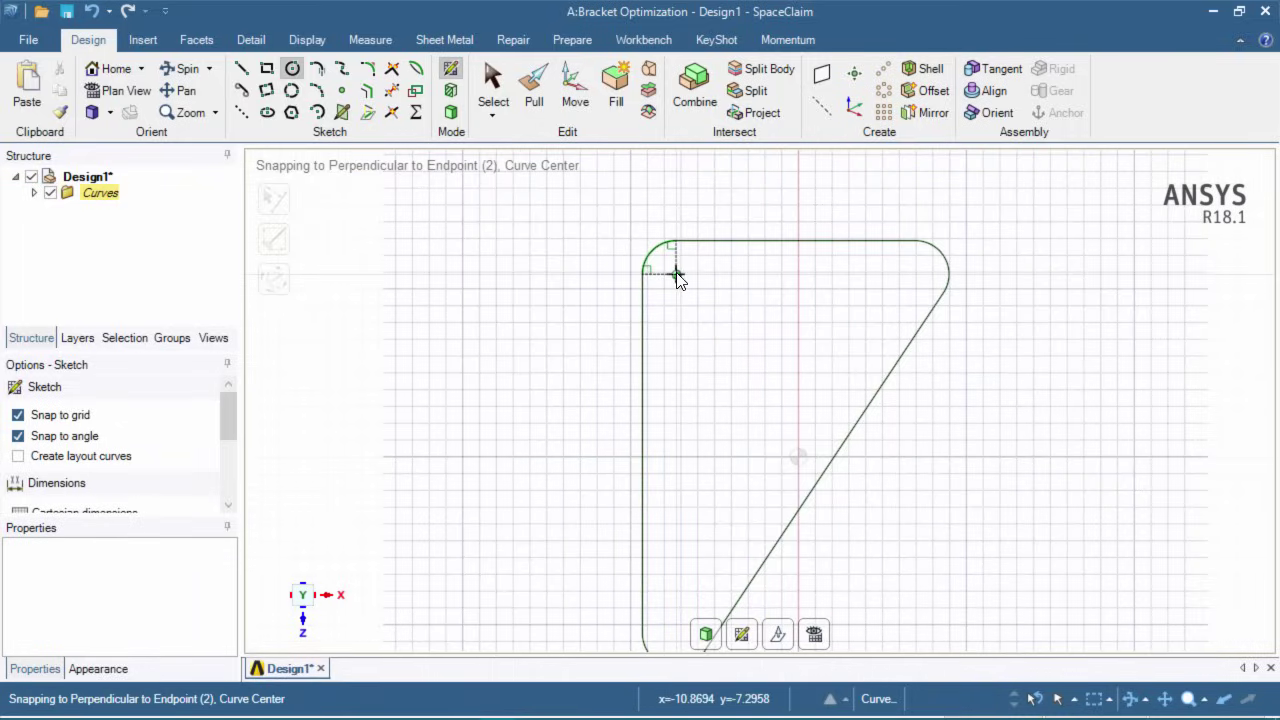
{"action": "left_click", "coordinate": [676, 275]}
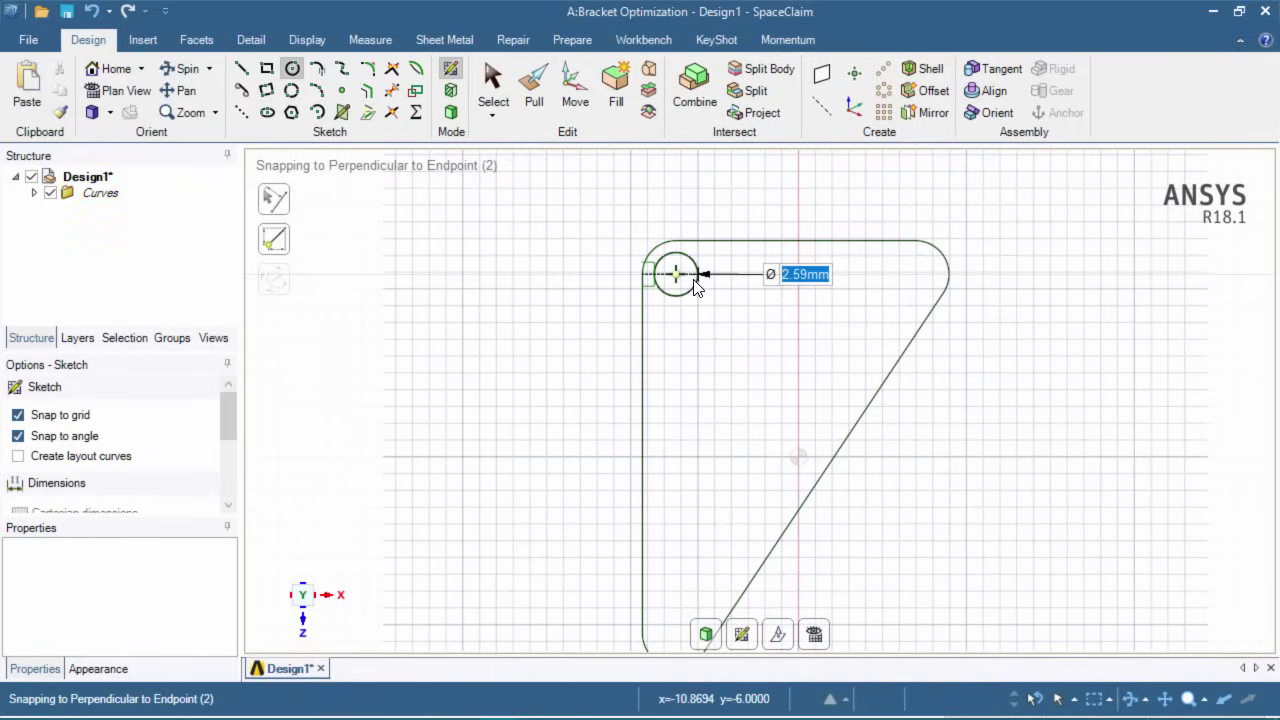
{"action": "type", "text": "2"}
{"action": "key", "text": "Return"}
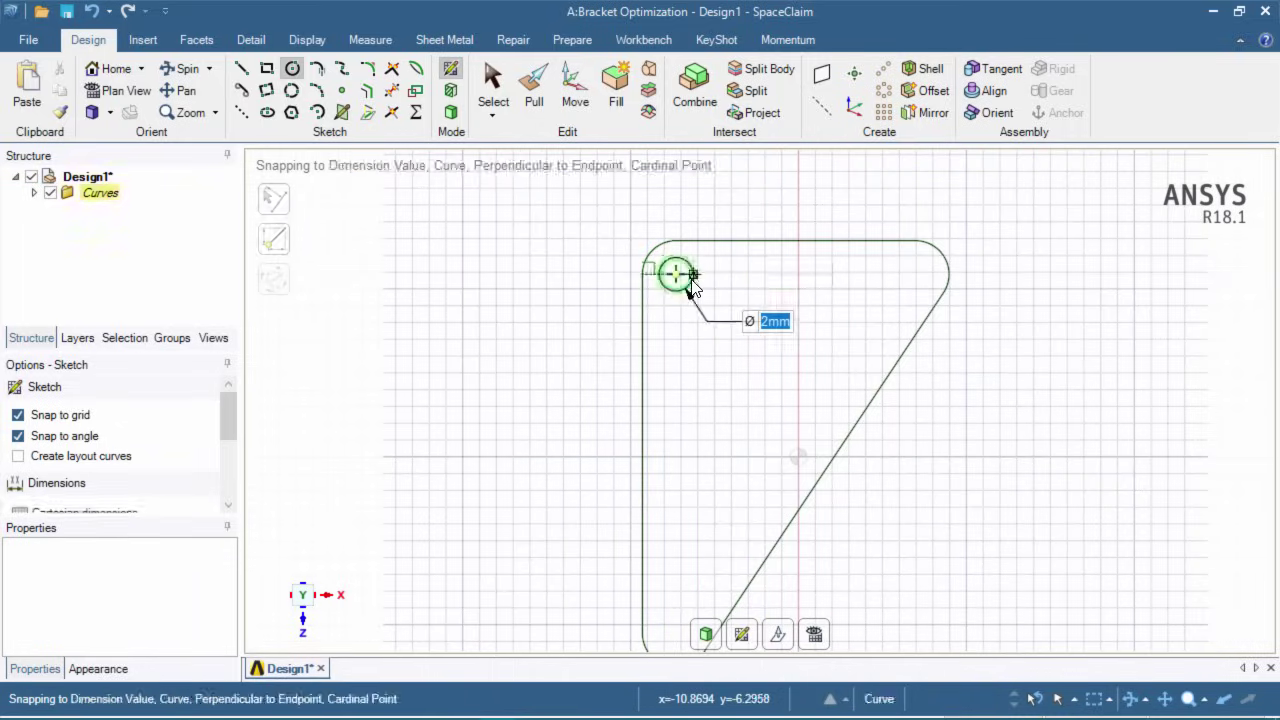
Add a 2 mm diameter circle concentric with the bracket's upper-right rounded corner
{"action": "left_click", "coordinate": [915, 274]}
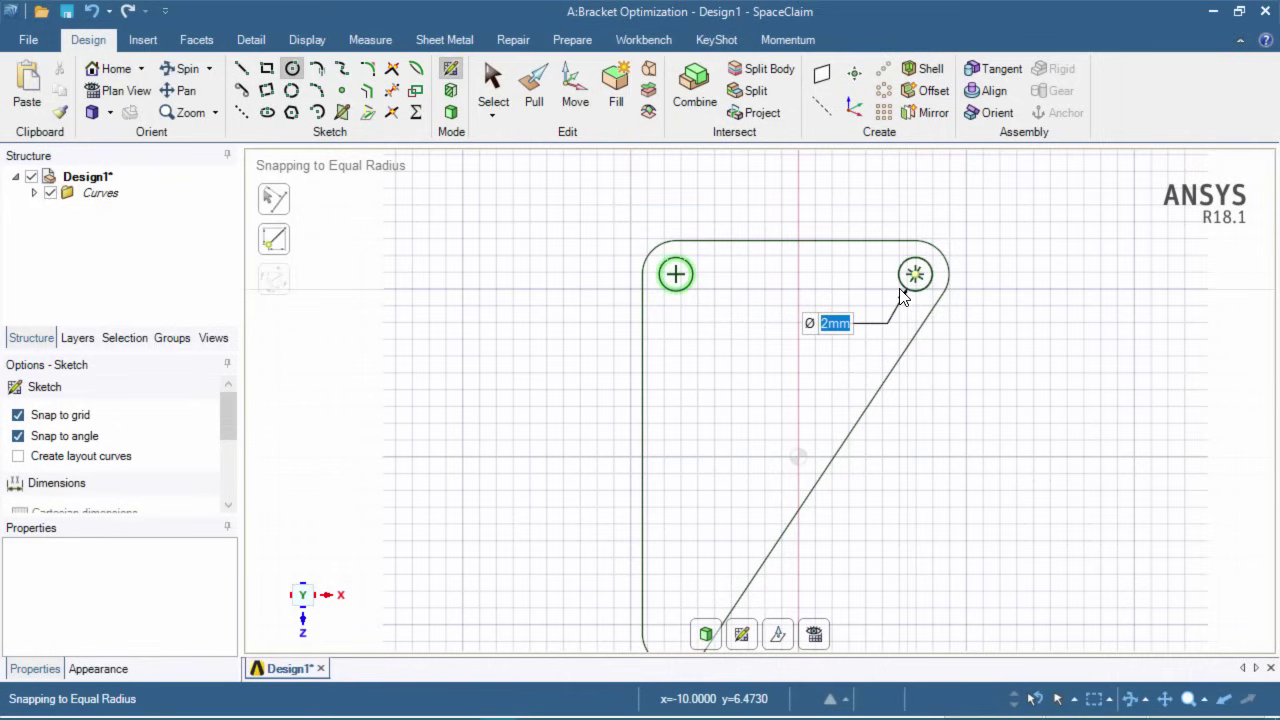
{"action": "key", "text": "BackSpace"}
{"action": "type", "text": "2"}
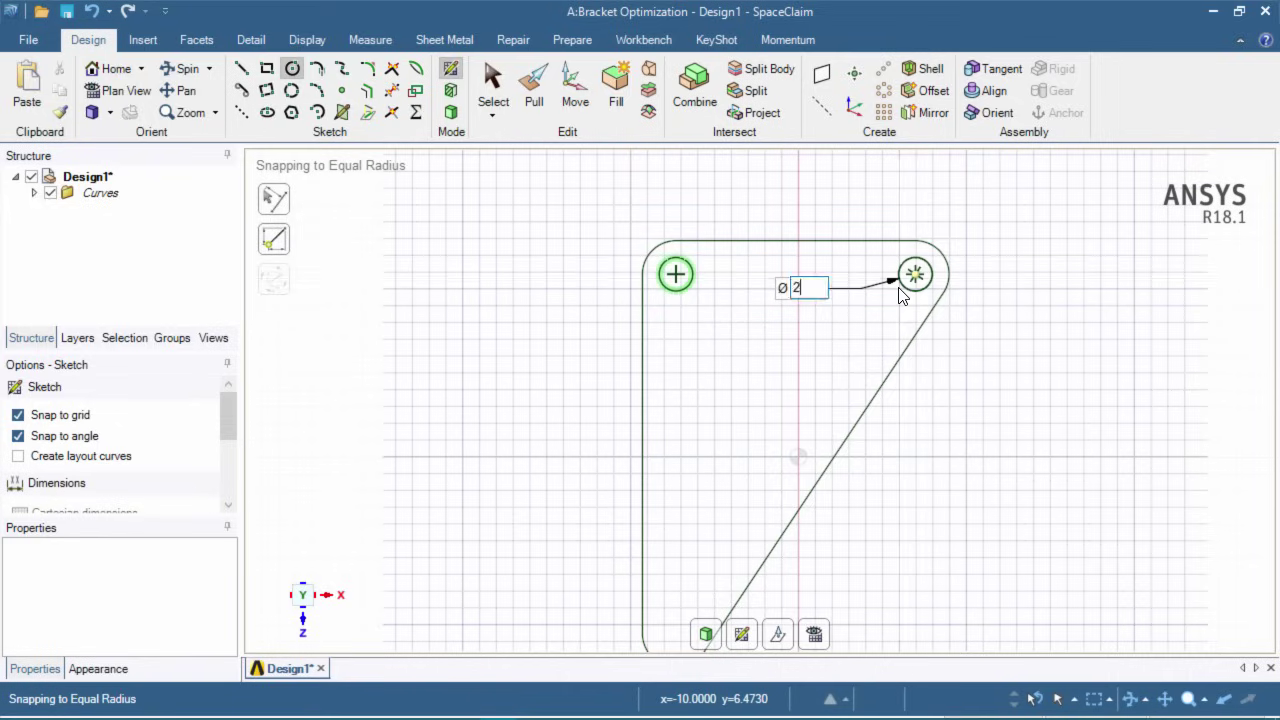
{"action": "key", "text": "Return"}
Add a 2 mm diameter circle concentric with the bracket's lower rounded corner
{"action": "scroll", "coordinate": [819, 519], "scroll_direction": "down", "scroll_amount": 2}
{"action": "scroll", "coordinate": [762, 583], "scroll_direction": "up", "scroll_amount": 2}
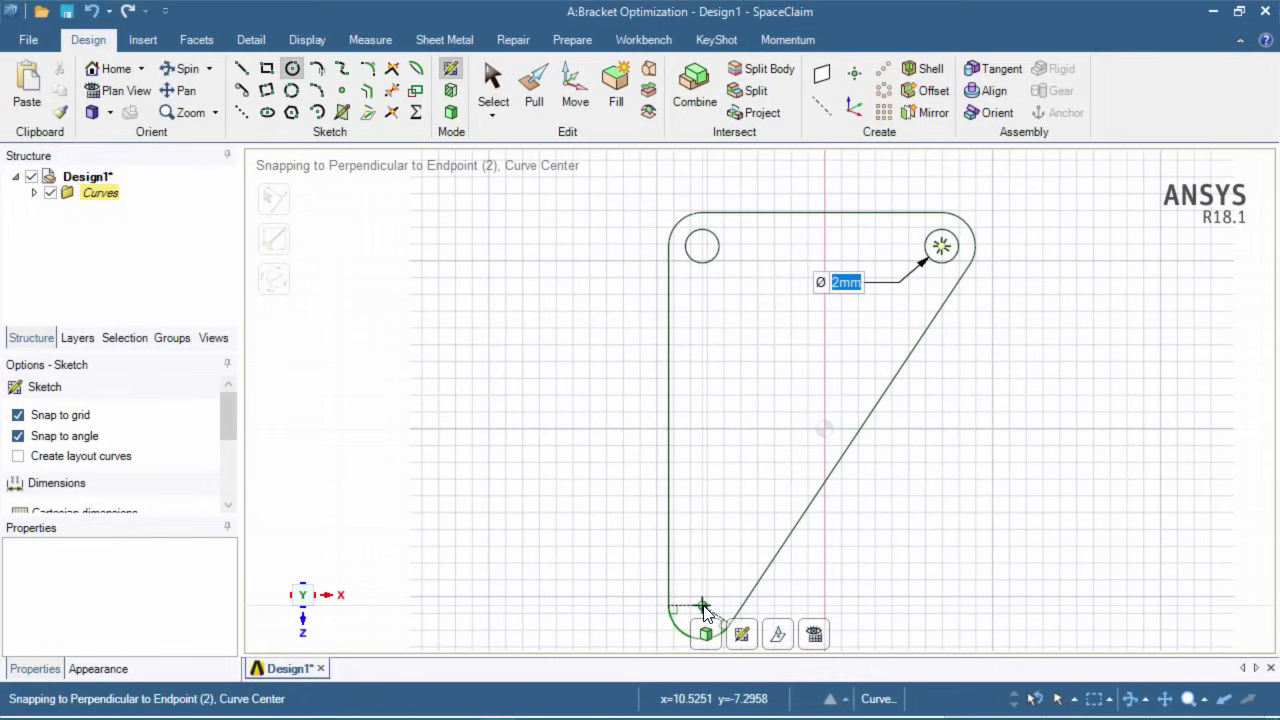
{"action": "left_click", "coordinate": [703, 607]}
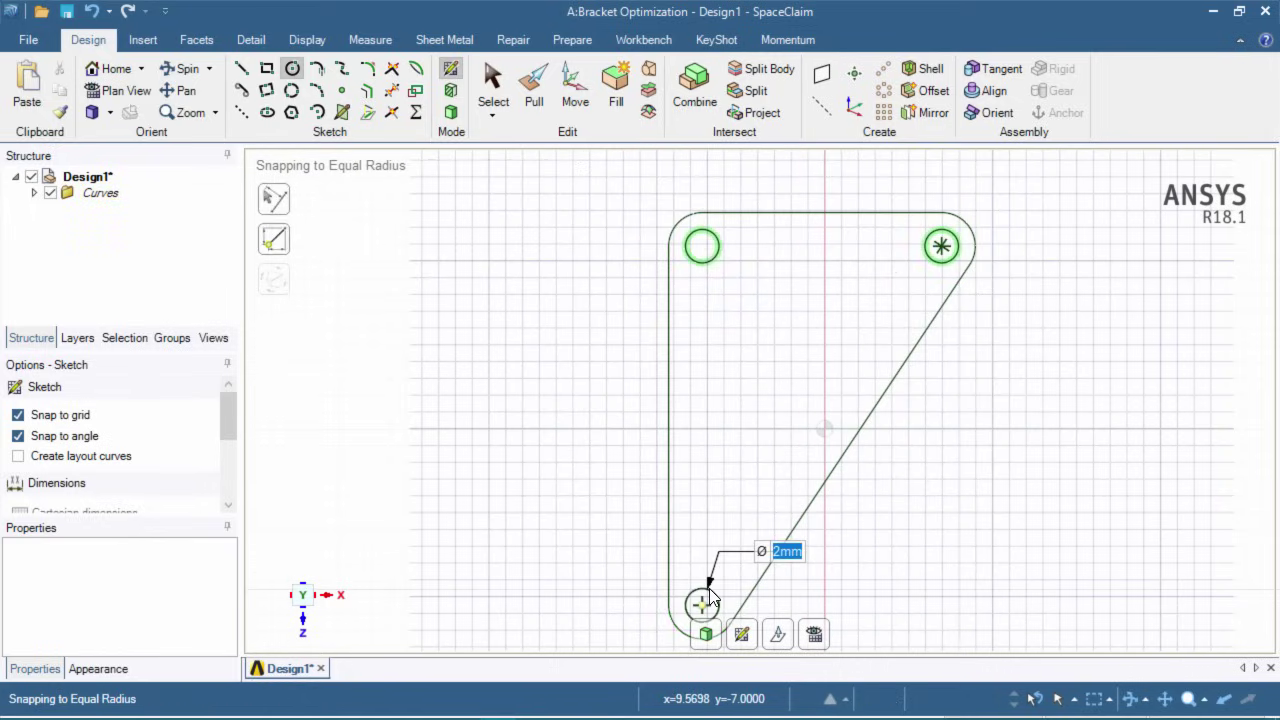
{"action": "type", "text": "2"}
{"action": "key", "text": "Return"}
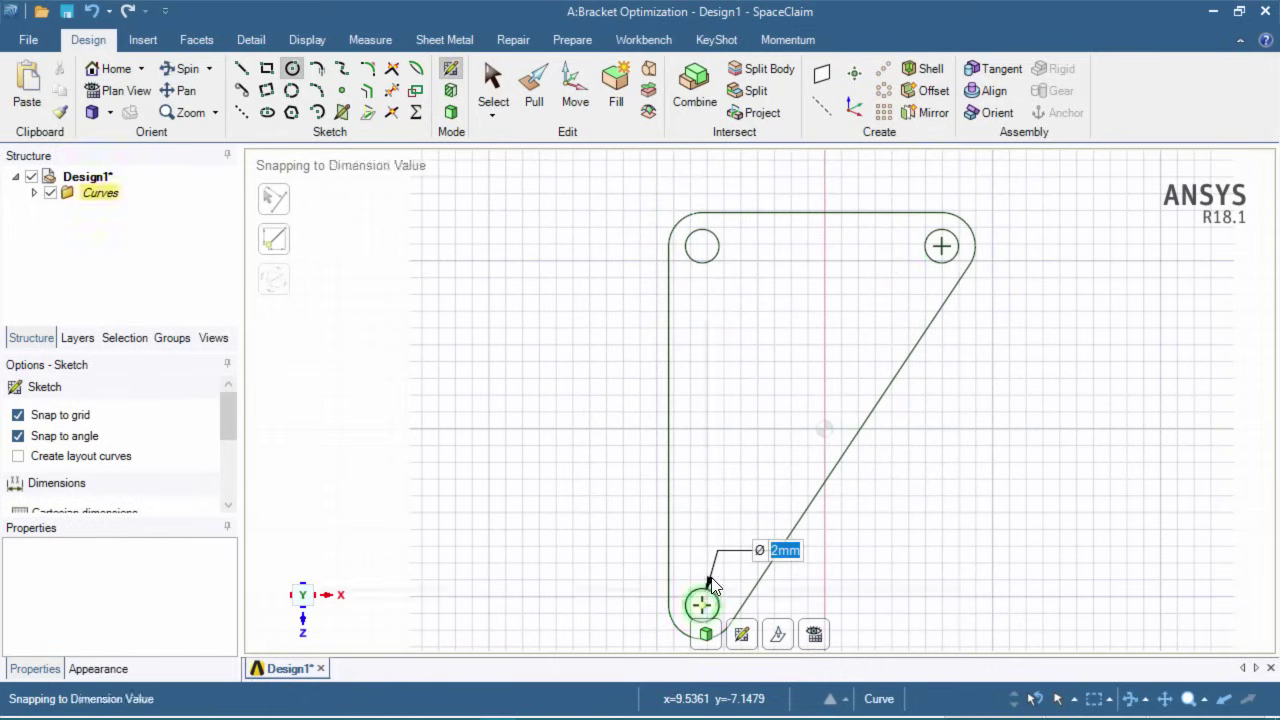
Turn the bracket sketch with its three corner circles into a surface using Pull
{"action": "middle_click_drag", "start_coordinate": [1026, 457], "coordinate": [896, 436], "text": "shift"}
{"action": "scroll", "coordinate": [896, 440], "scroll_direction": "up", "scroll_amount": 1}
{"action": "scroll", "coordinate": [750, 462], "scroll_direction": "down", "scroll_amount": 1}
{"action": "middle_click_drag", "start_coordinate": [777, 471], "coordinate": [843, 457], "text": "shift"}
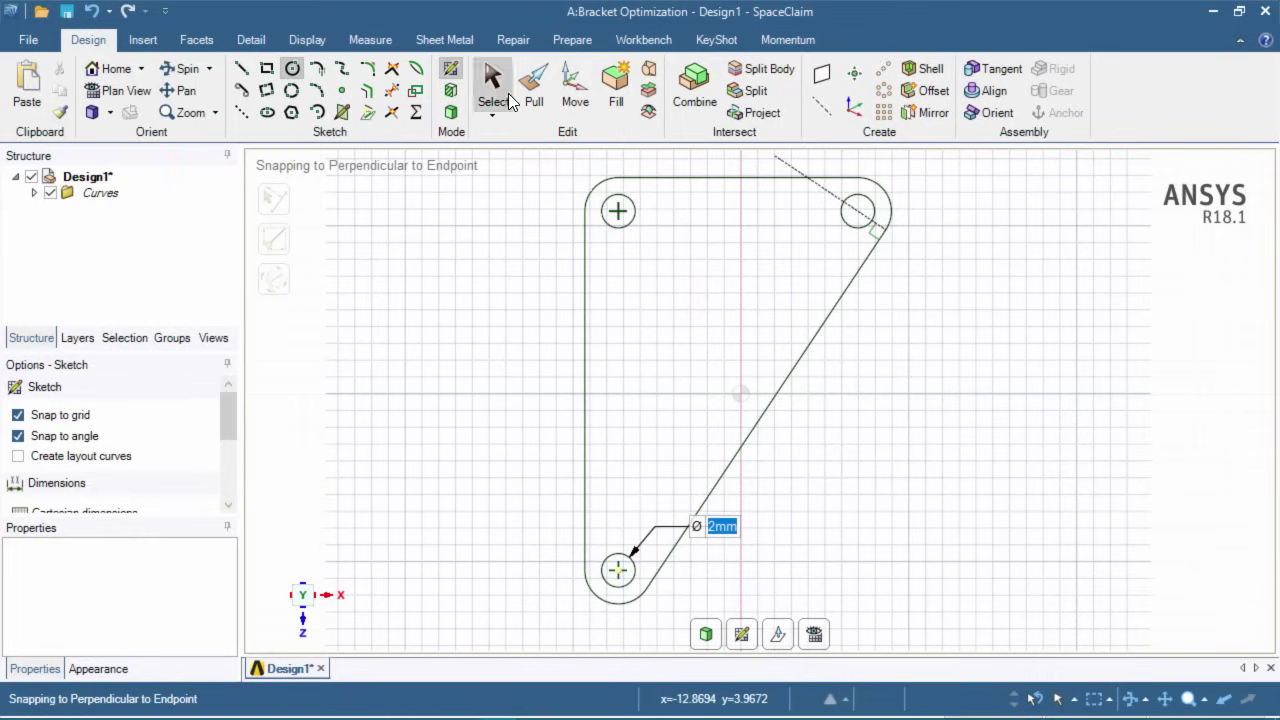
{"action": "left_click", "coordinate": [536, 90]}
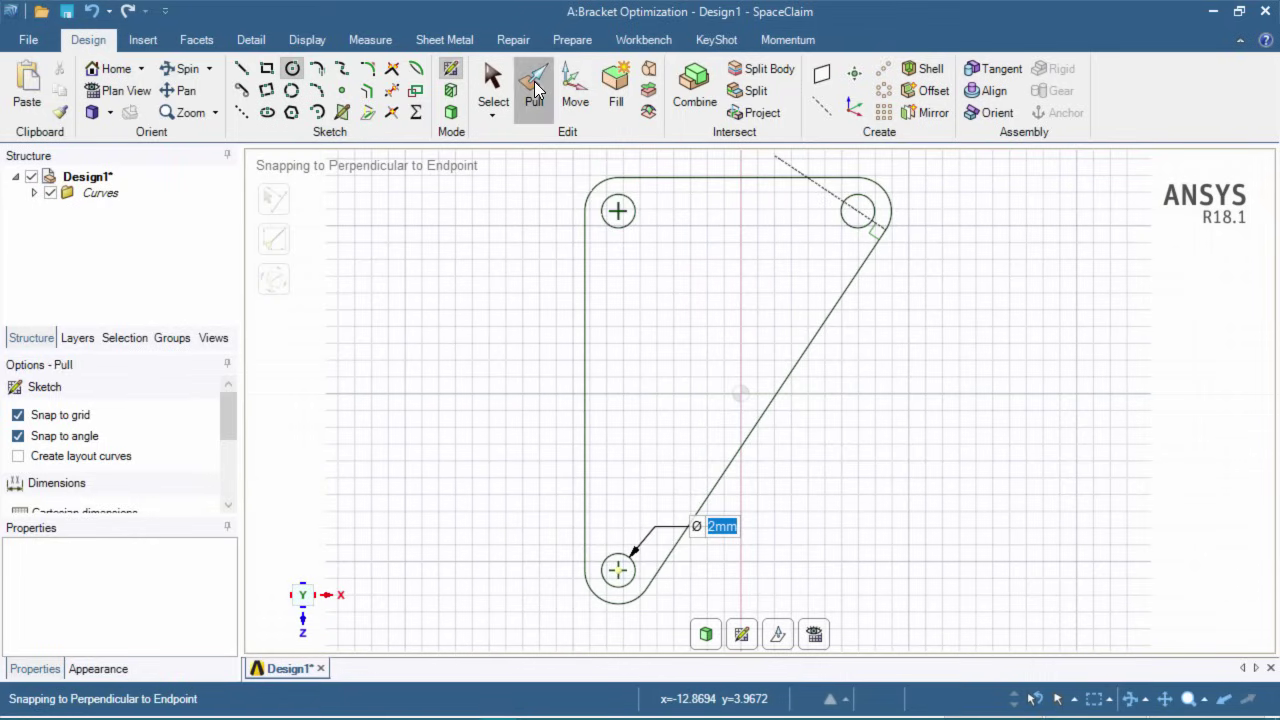
{"action": "left_click", "coordinate": [748, 400]}
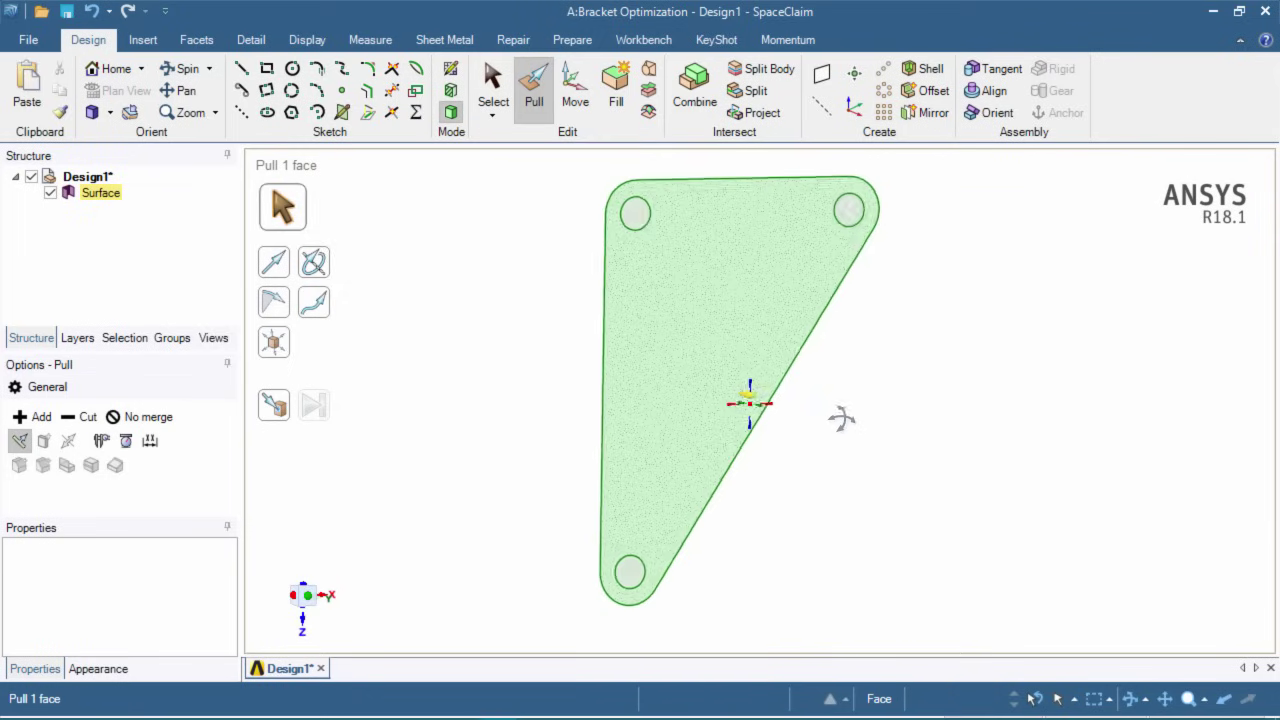
Pull the main bracket face 2 mm with a ruler dimension to form a solid plate, and clear the selection
{"action": "left_click", "coordinate": [687, 332]}
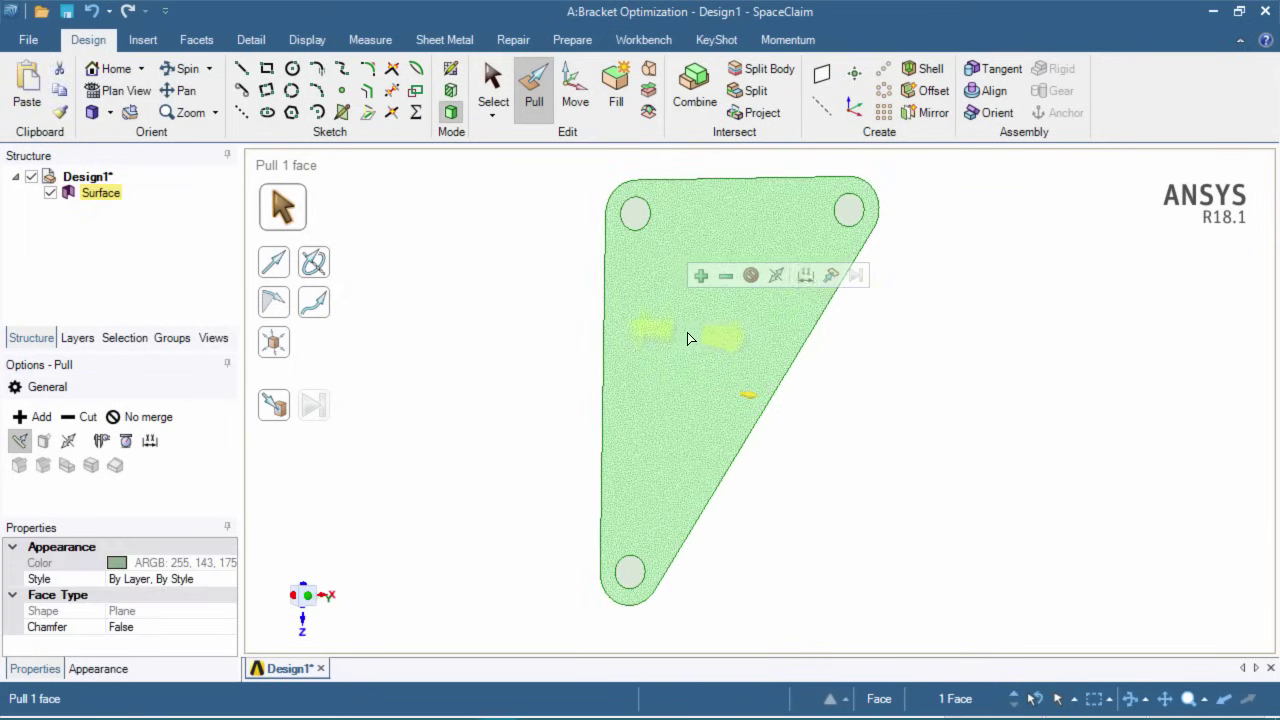
{"action": "left_click", "coordinate": [807, 281]}
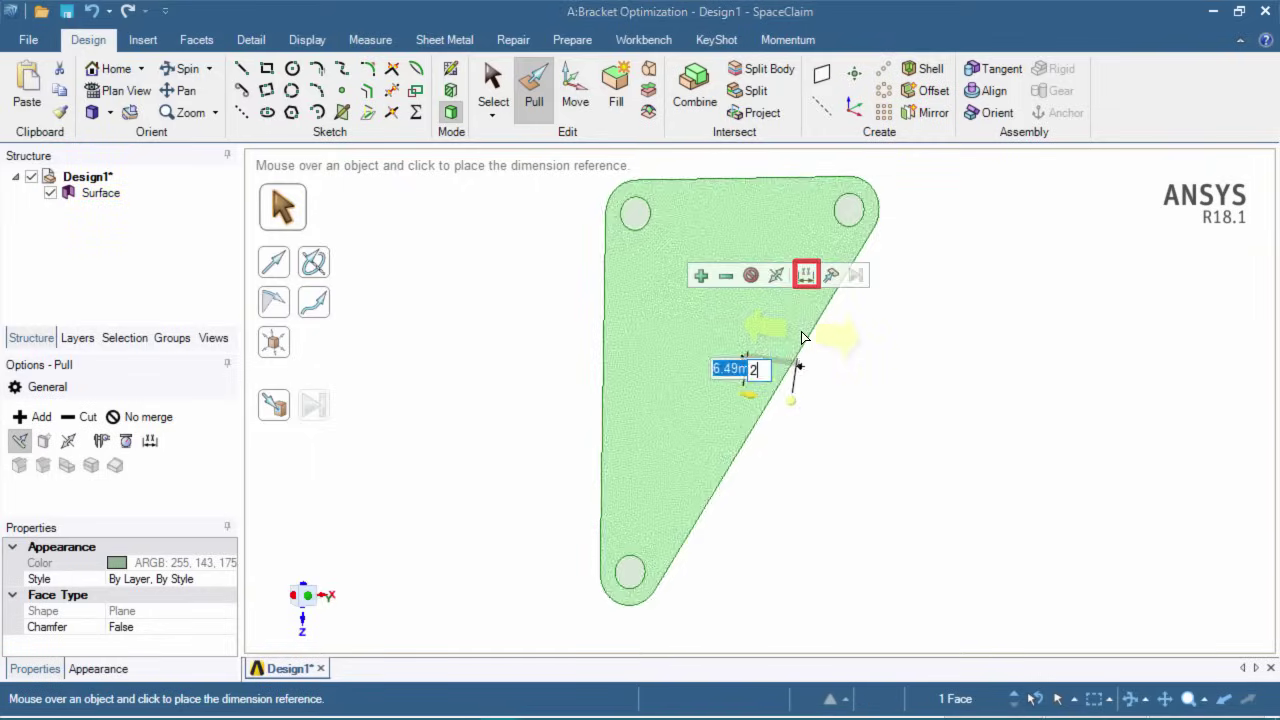
{"action": "left_click_drag", "start_coordinate": [808, 337], "coordinate": [814, 443]}
{"action": "middle_click_drag", "start_coordinate": [690, 433], "coordinate": [736, 438]}
{"action": "middle_click_drag", "start_coordinate": [805, 368], "coordinate": [698, 454]}
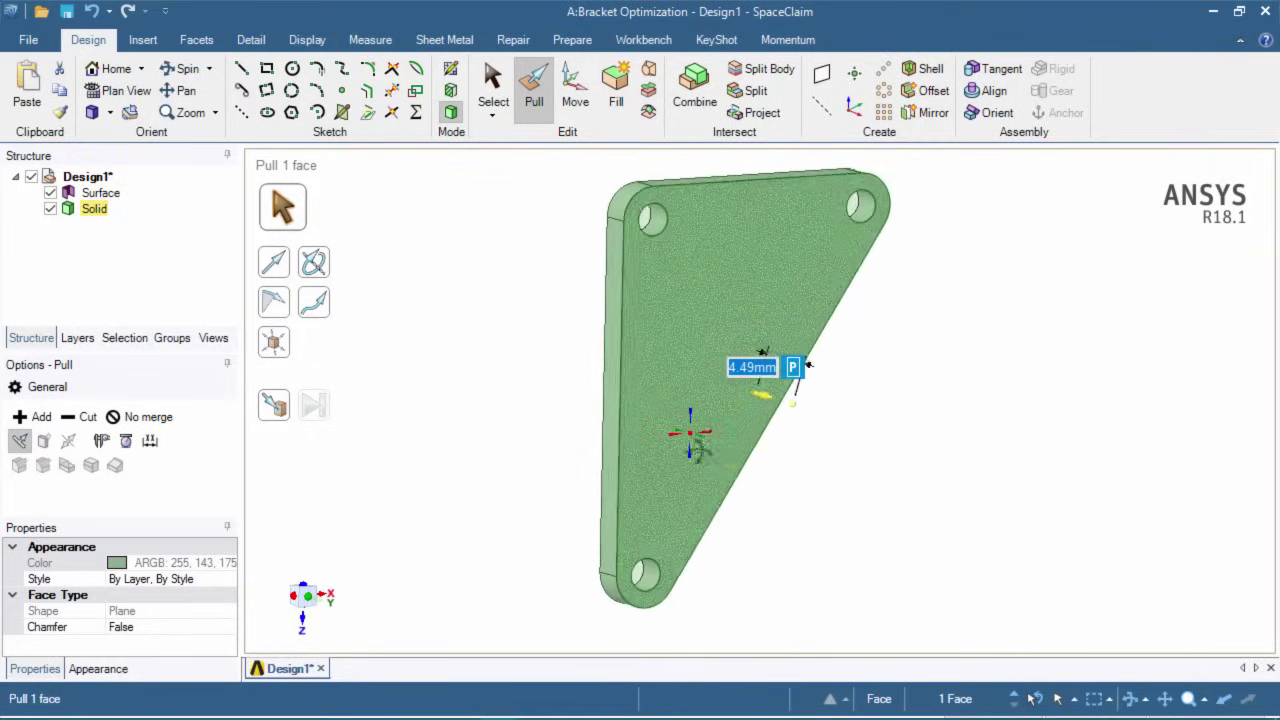
{"action": "left_click", "coordinate": [1029, 378]}
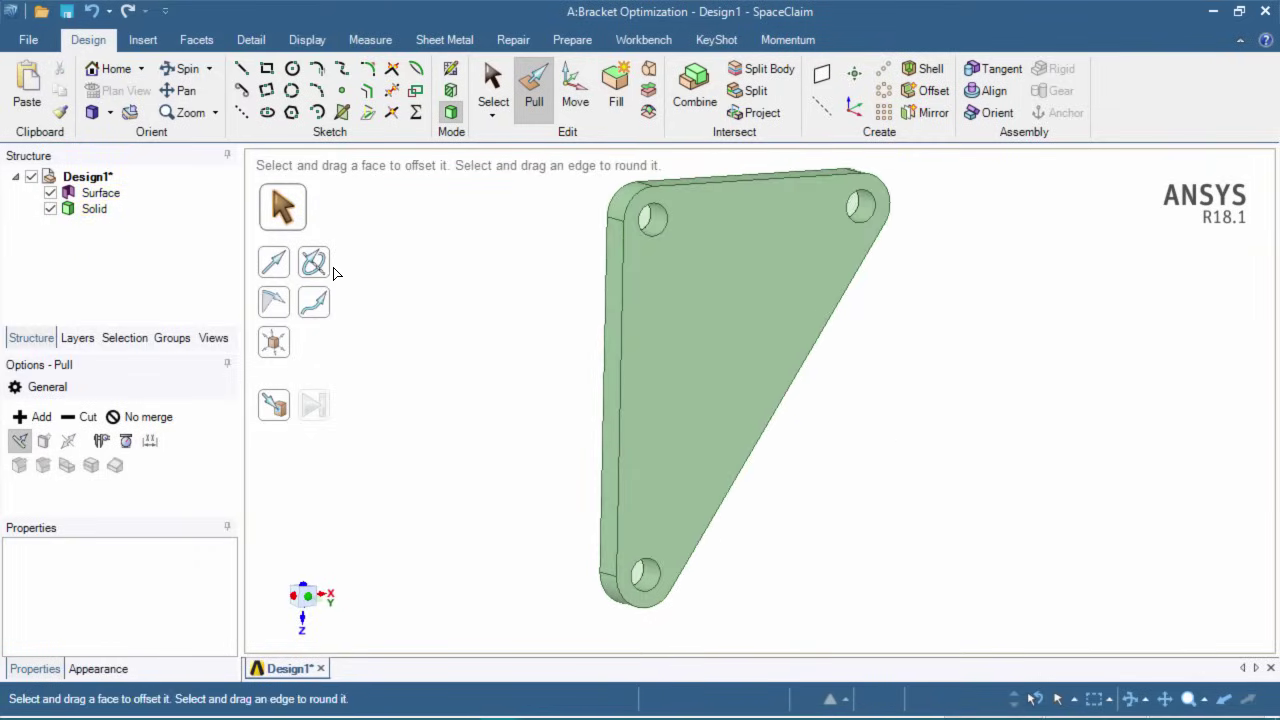
Toggle the surface body's visibility to check it against the solid, and dismiss the physics suppression tip
{"action": "left_click", "coordinate": [51, 194]}
{"action": "left_click", "coordinate": [51, 193]}
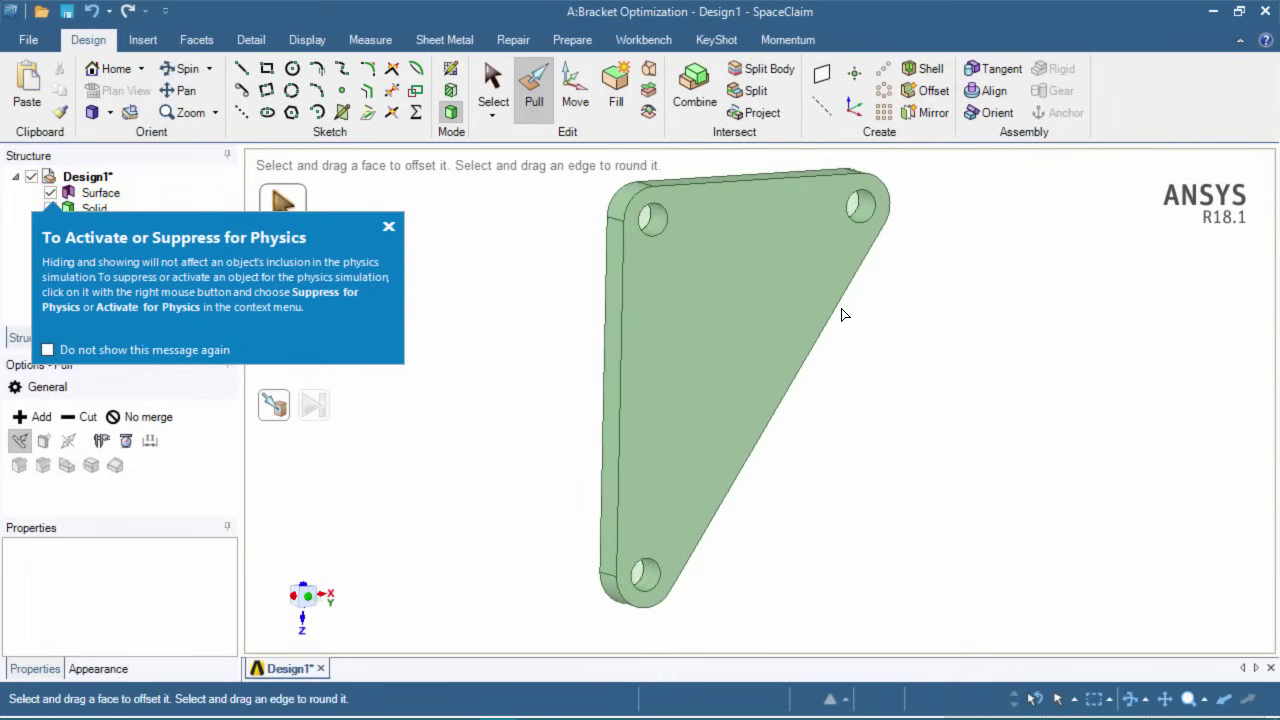
{"action": "middle_click_drag", "start_coordinate": [740, 330], "coordinate": [786, 328]}
{"action": "left_click", "coordinate": [650, 230]}
{"action": "key", "text": "Escape"}
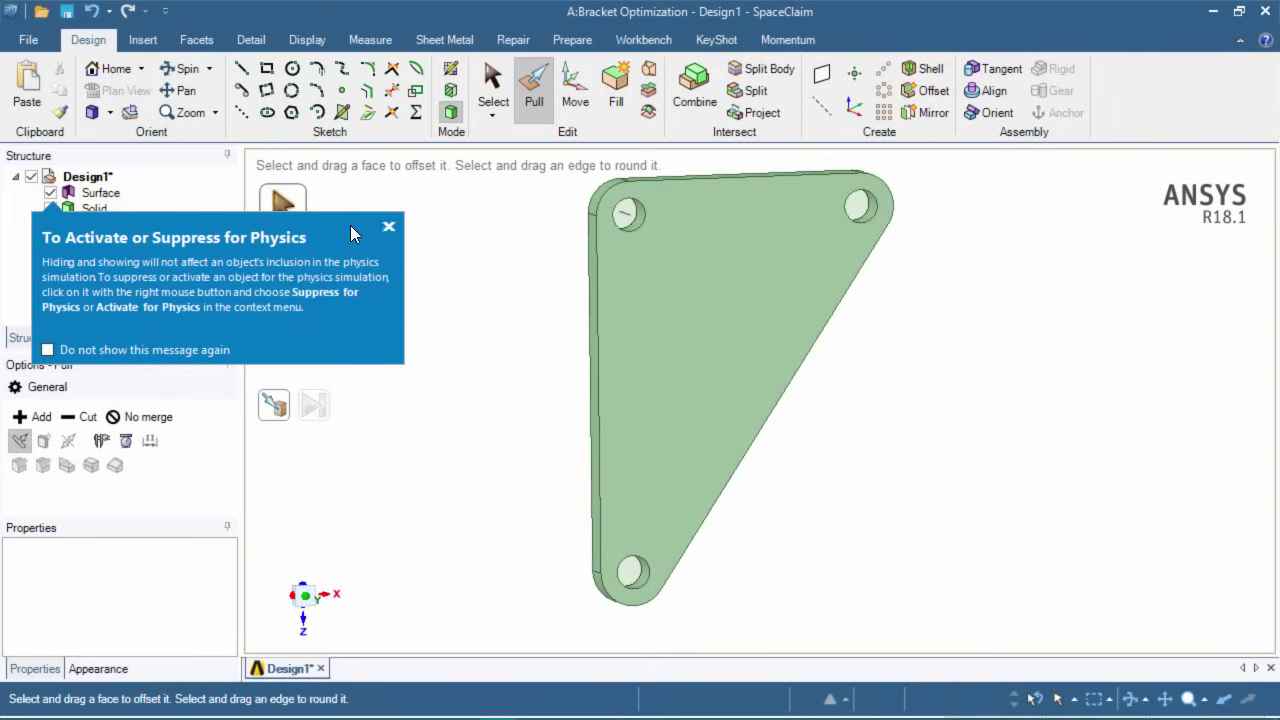
{"action": "left_click", "coordinate": [389, 228]}
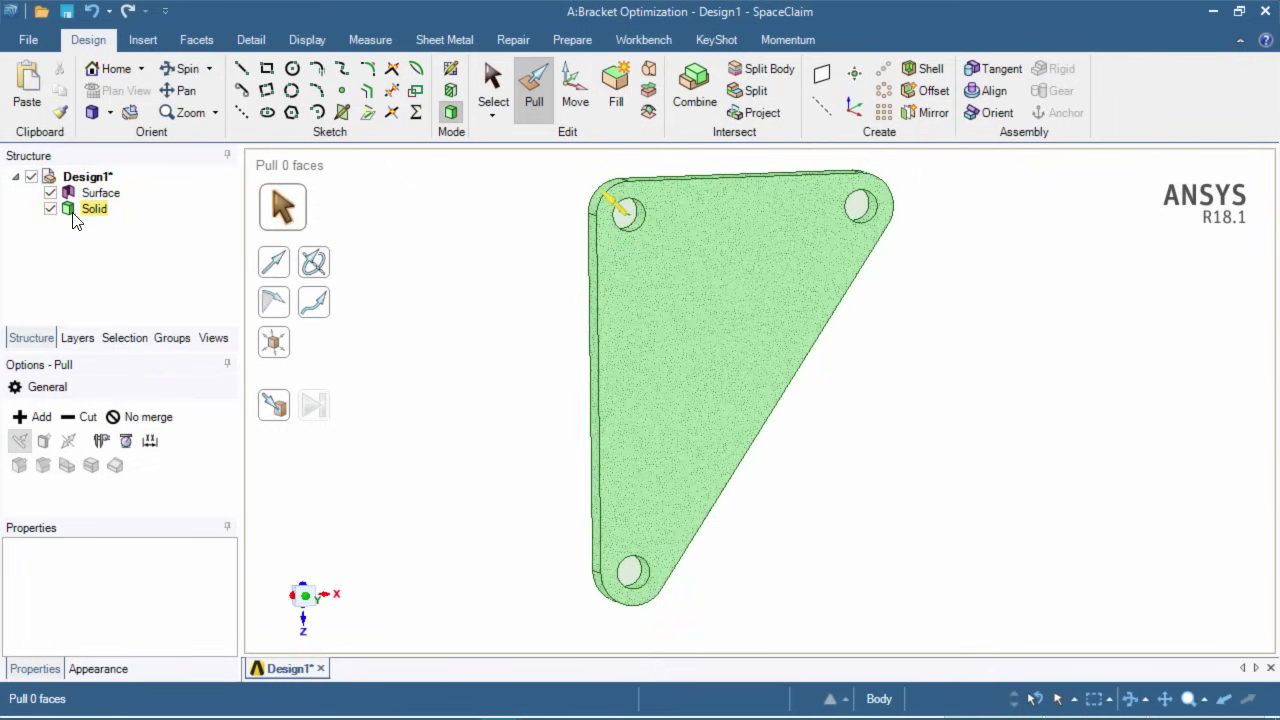
Suppress the Surface body for physics
{"action": "left_click", "coordinate": [99, 195]}
{"action": "right_click", "coordinate": [99, 195]}
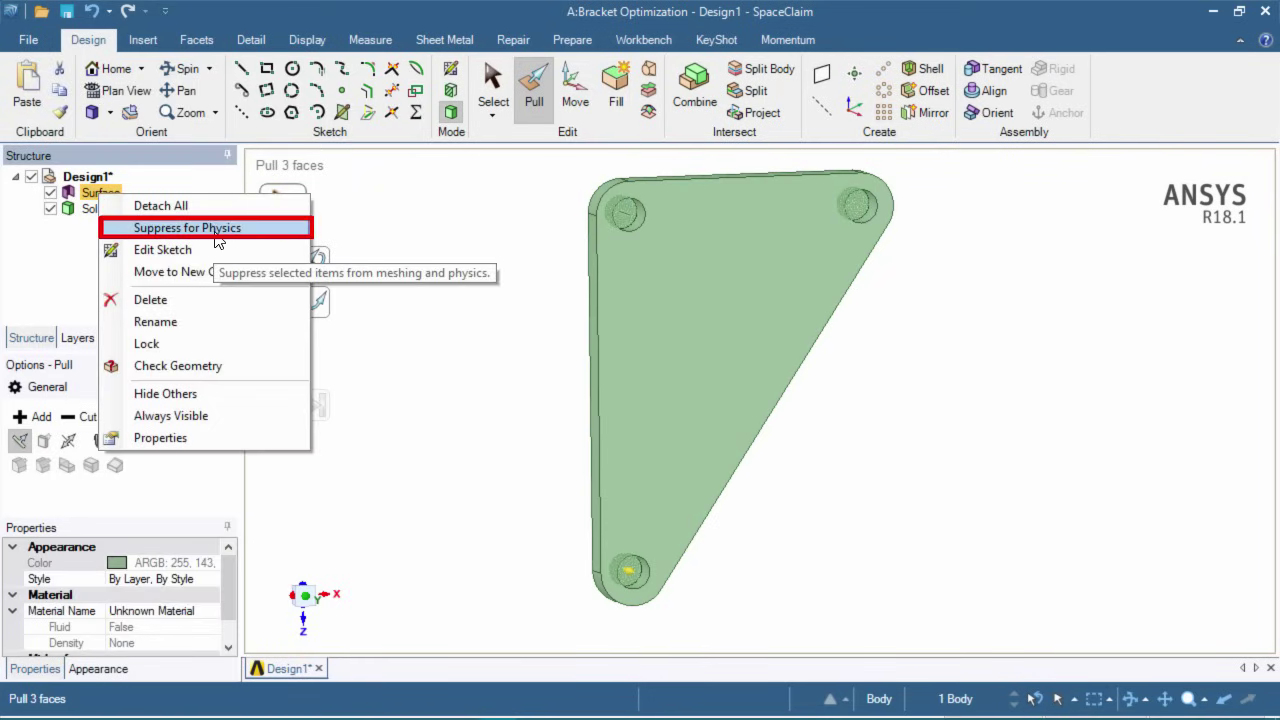
{"action": "left_click", "coordinate": [213, 230]}
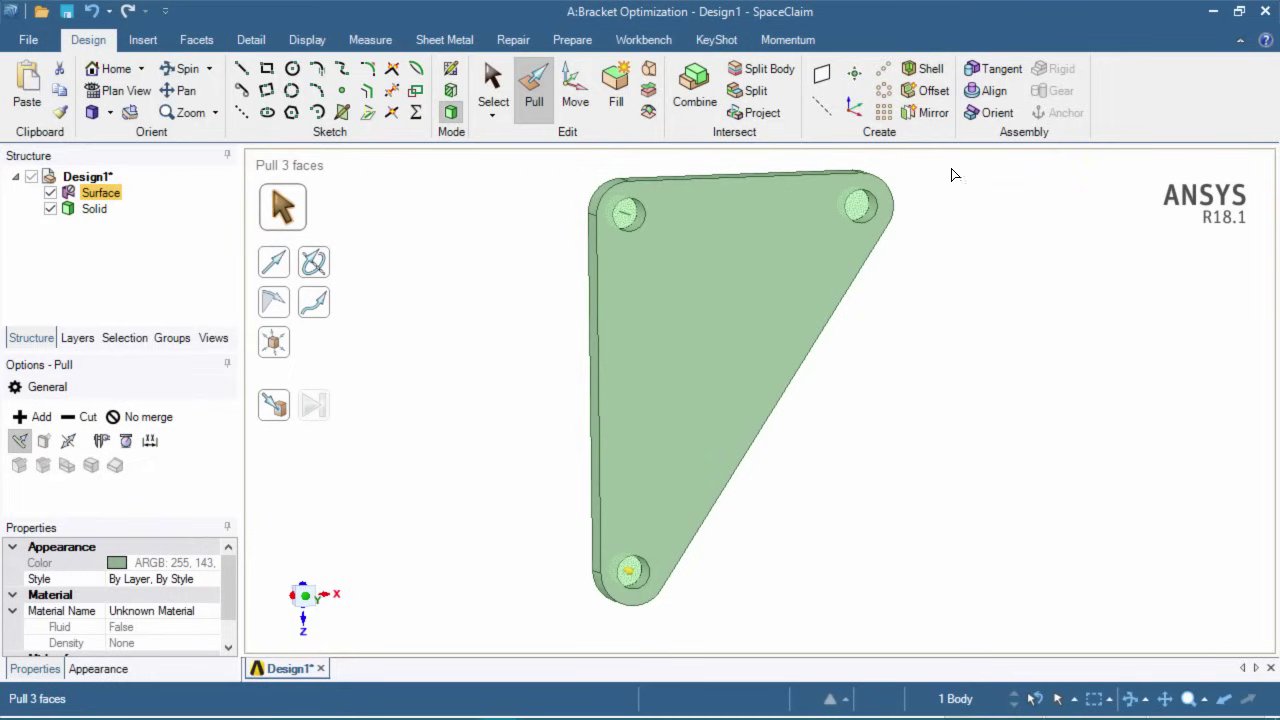
Close SpaceClaim and open the Static Structural system's Model cell in Mechanical
{"action": "left_click", "coordinate": [1265, 12]}
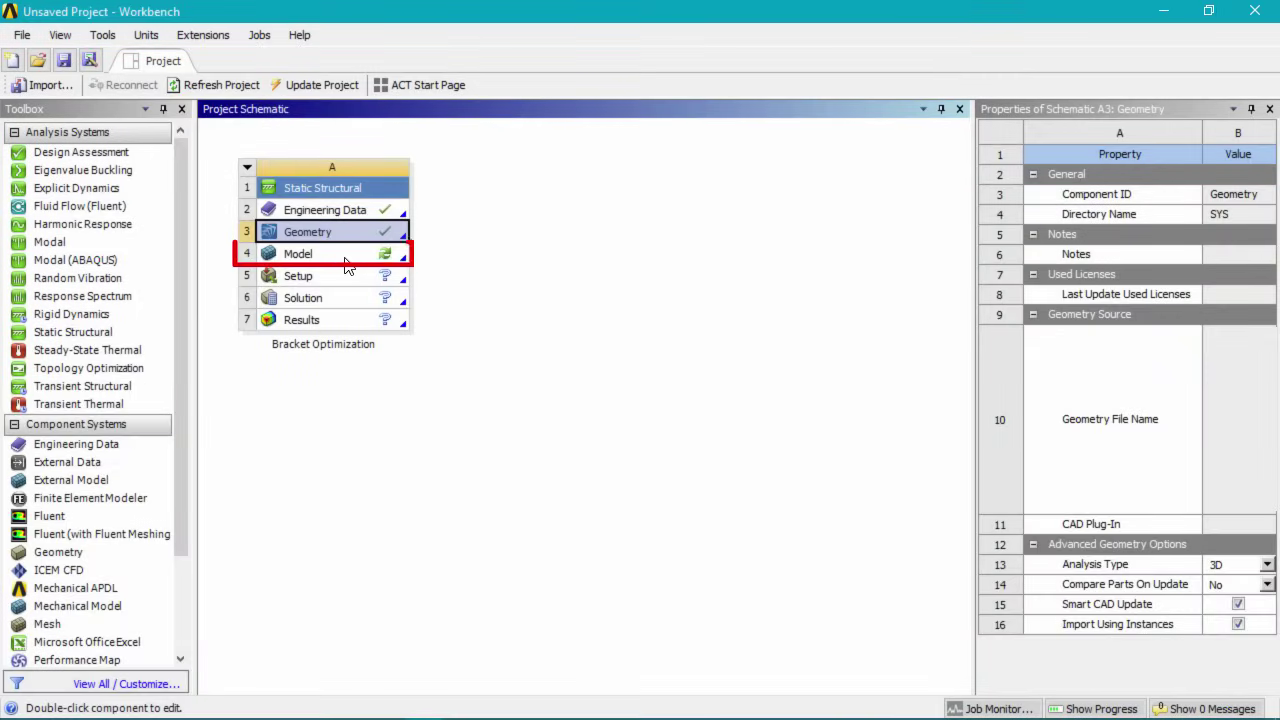
{"action": "left_click", "coordinate": [345, 263]}
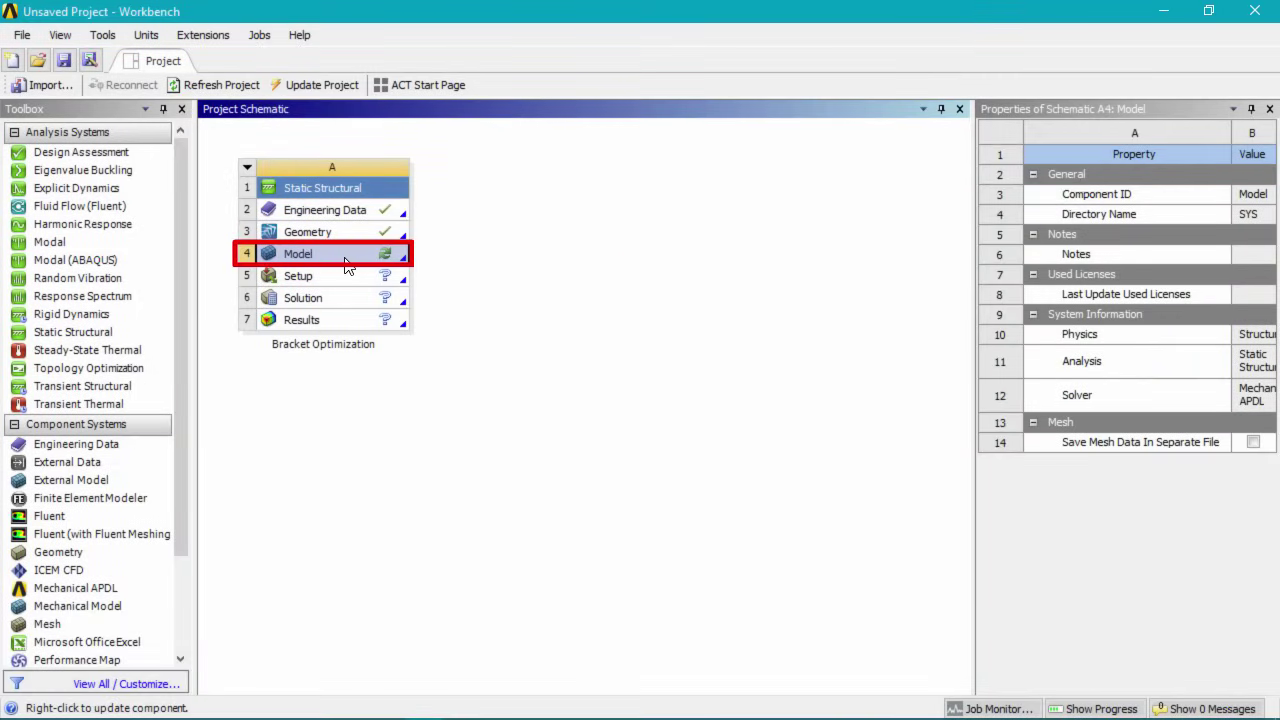
{"action": "double_click", "coordinate": [345, 263]}
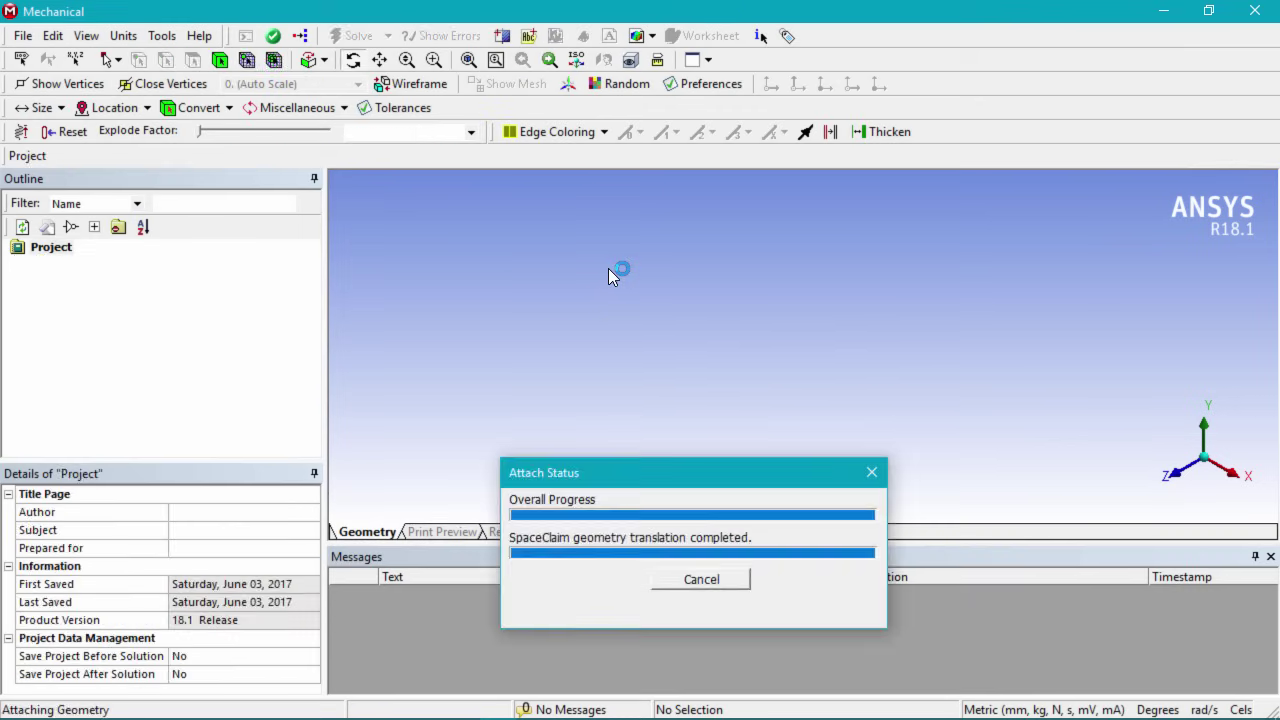
Expand the imported geometry and examine the solid body and its details
{"action": "middle_click_drag", "start_coordinate": [634, 288], "coordinate": [818, 401]}
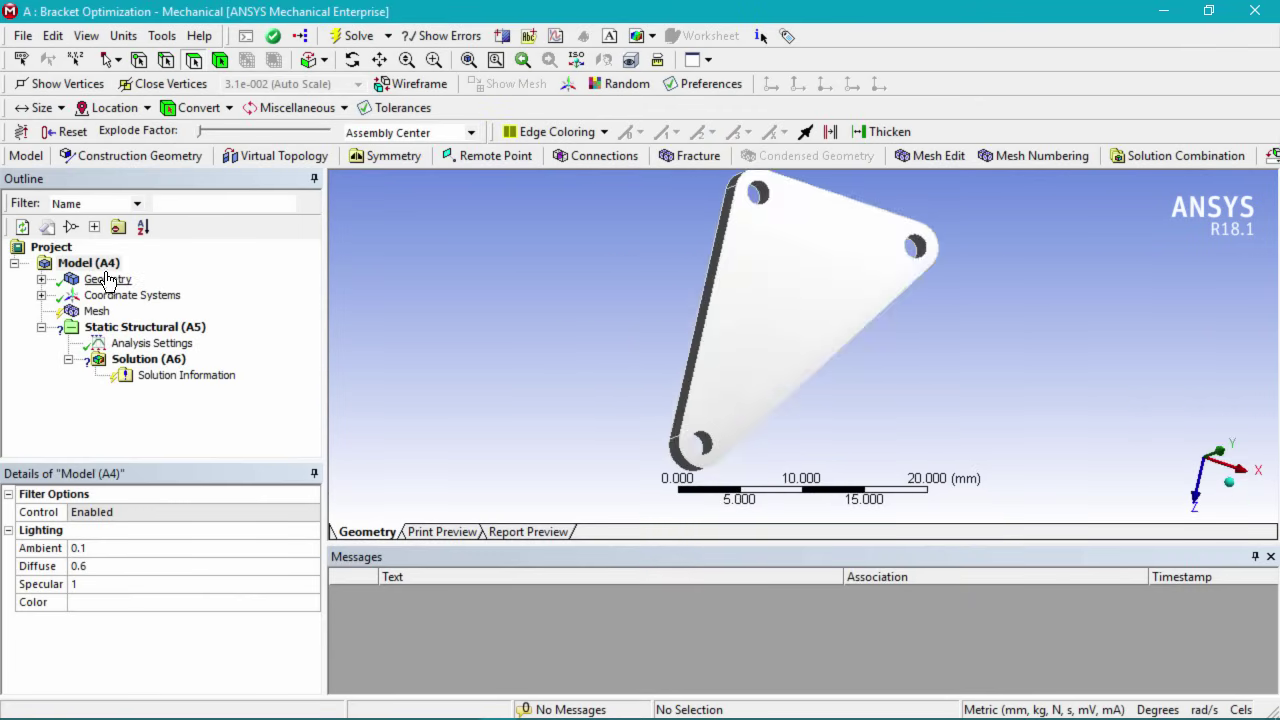
{"action": "left_click", "coordinate": [41, 280]}
{"action": "left_click", "coordinate": [134, 296]}
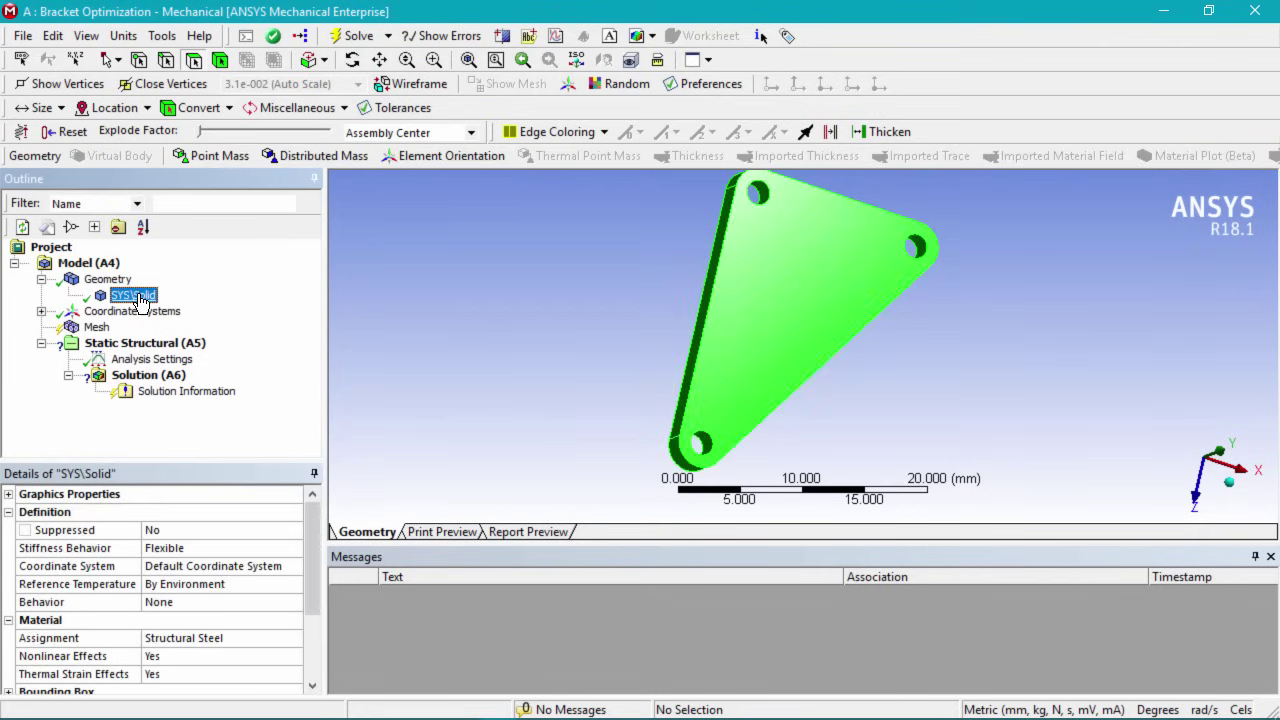
{"action": "left_click_drag", "start_coordinate": [785, 345], "coordinate": [760, 360]}
Generate the bracket mesh with the default settings and check the elements around the upper-left hole
{"action": "left_click", "coordinate": [97, 328]}
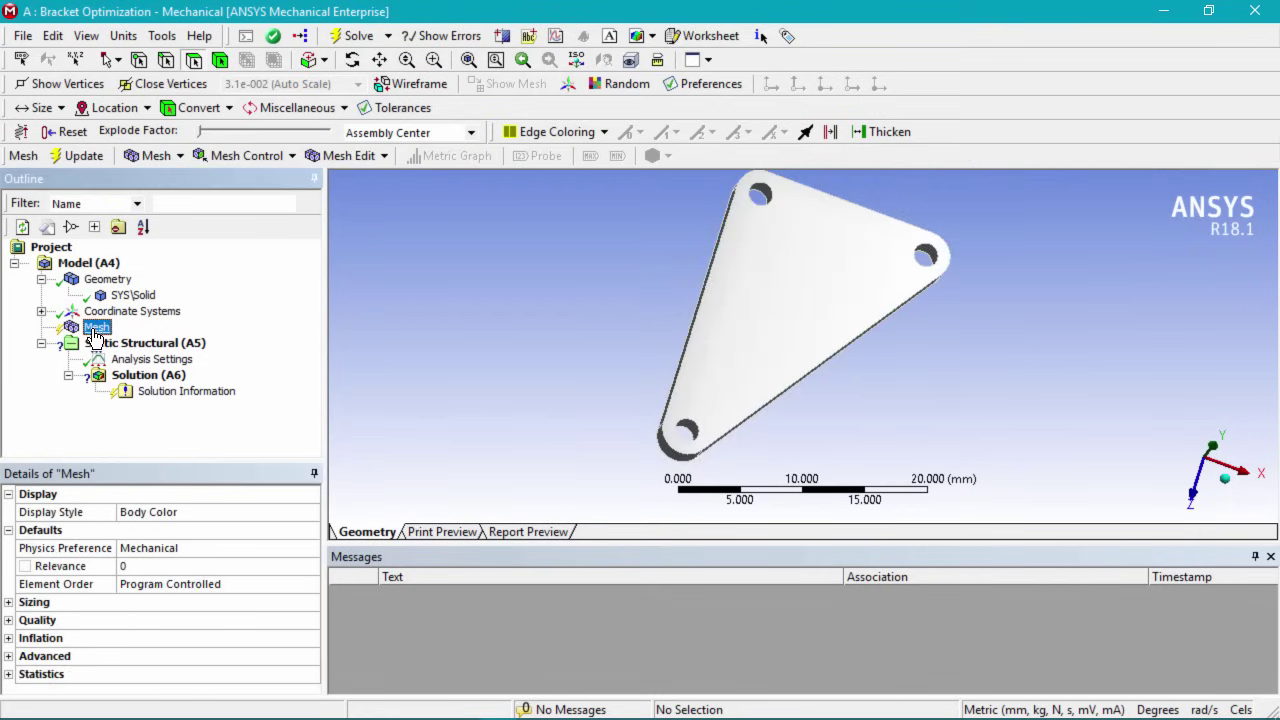
{"action": "right_click", "coordinate": [95, 335]}
{"action": "left_click", "coordinate": [185, 403]}
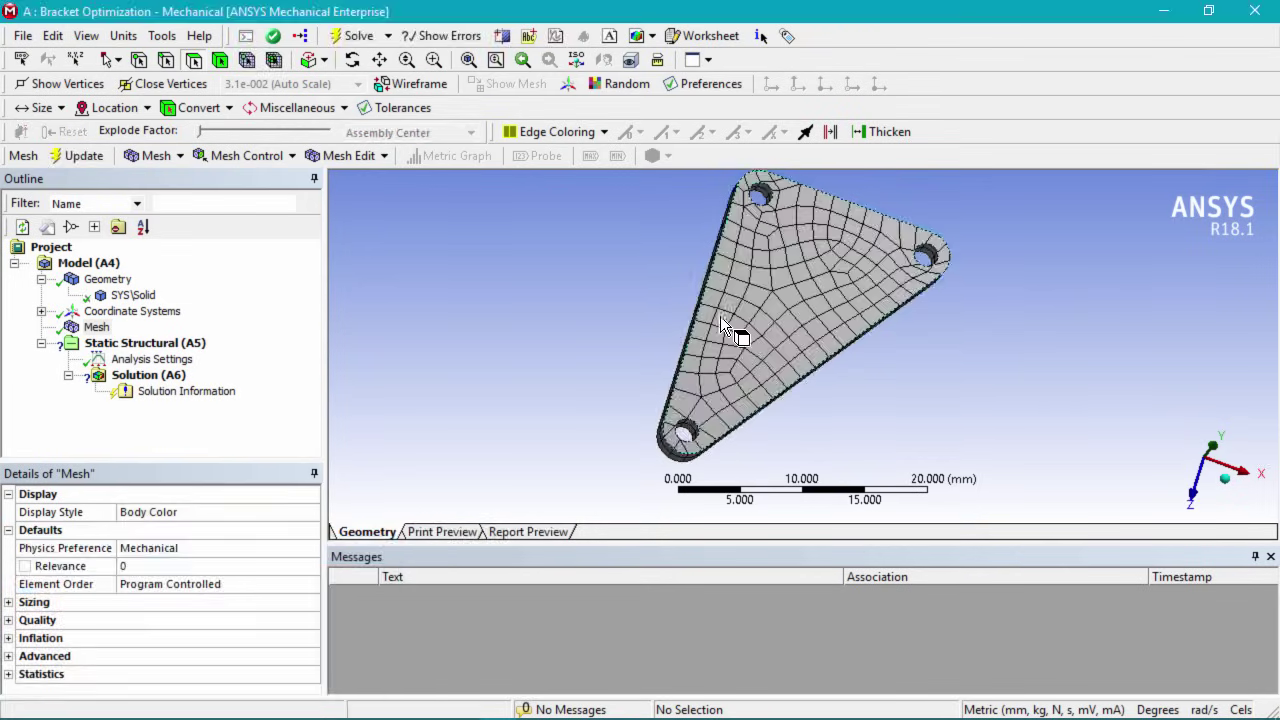
{"action": "mouse_move", "coordinate": [834, 371]}
{"action": "middle_mouse_down"}
{"action": "mouse_move", "coordinate": [834, 391]}
{"action": "mouse_move", "coordinate": [808, 397]}
{"action": "mouse_move", "coordinate": [830, 365]}
{"action": "middle_mouse_up"}
{"action": "left_click", "coordinate": [756, 190]}
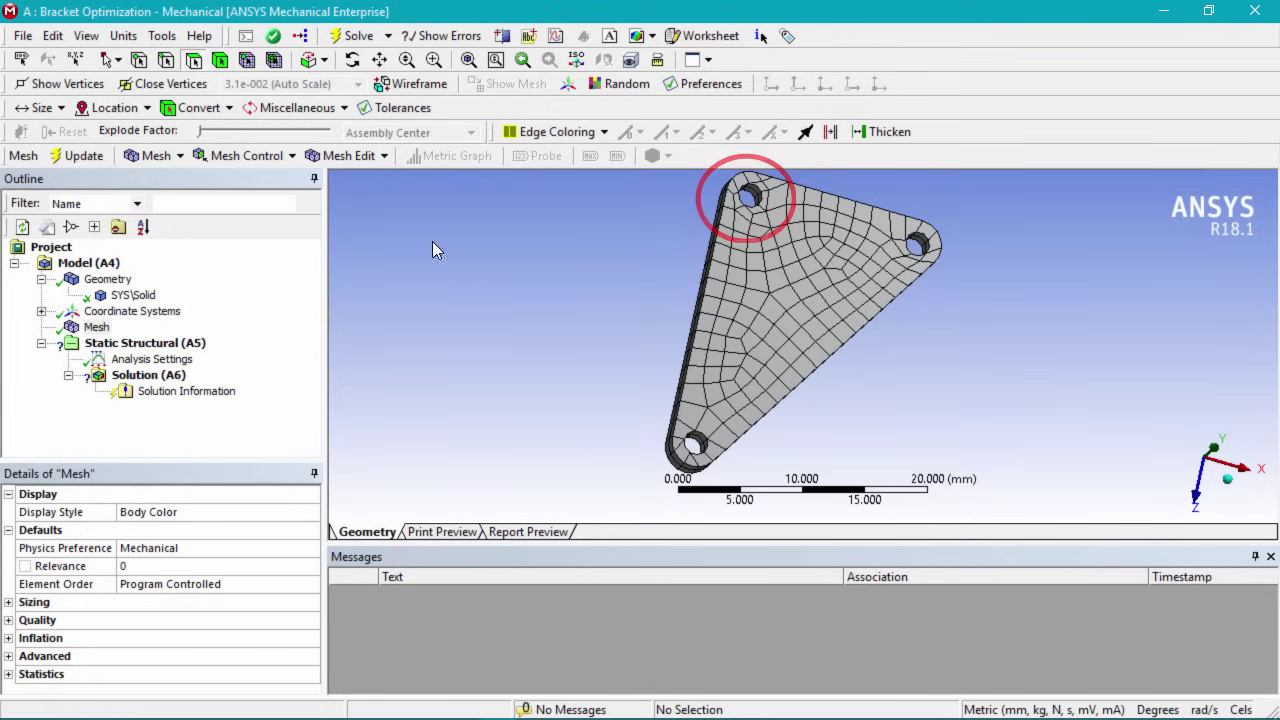
Set the mesh sizing's Size Function to Proximity and Curvature
{"action": "left_click", "coordinate": [9, 603]}
{"action": "scroll", "coordinate": [225, 590], "scroll_direction": "down", "scroll_amount": 2}
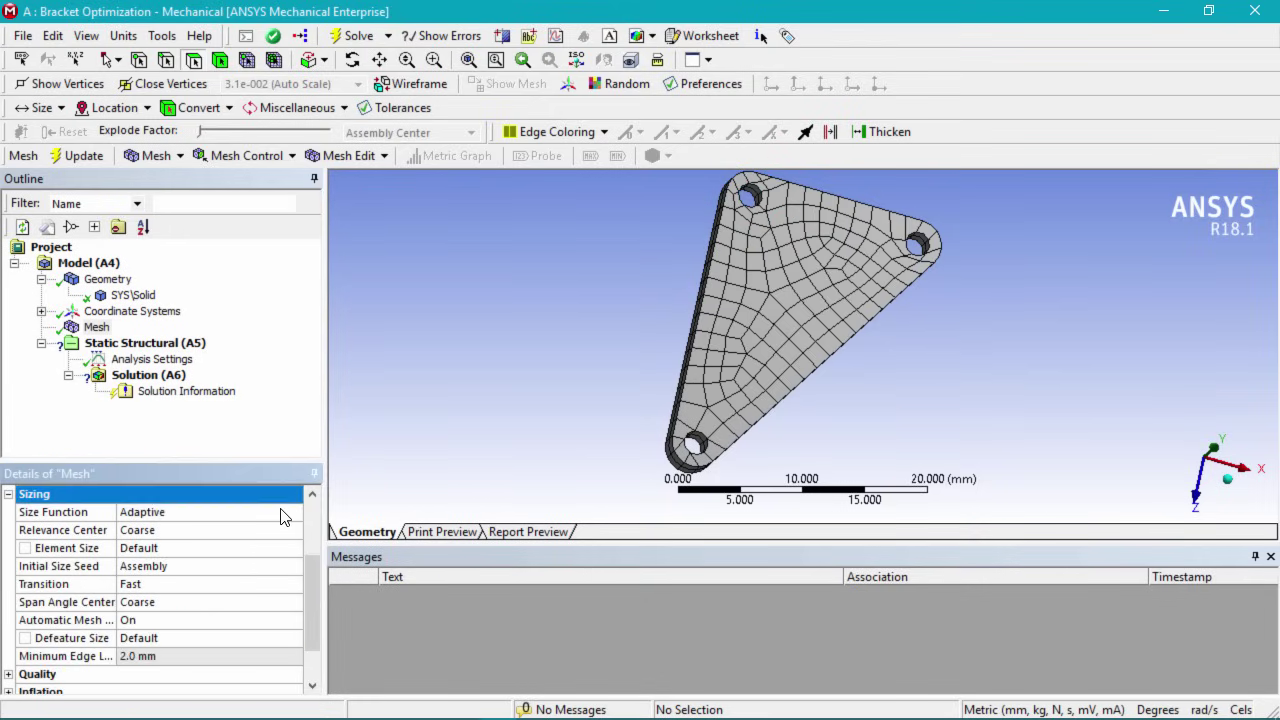
{"action": "left_click", "coordinate": [282, 512]}
{"action": "left_click", "coordinate": [294, 512]}
{"action": "left_click", "coordinate": [258, 552]}
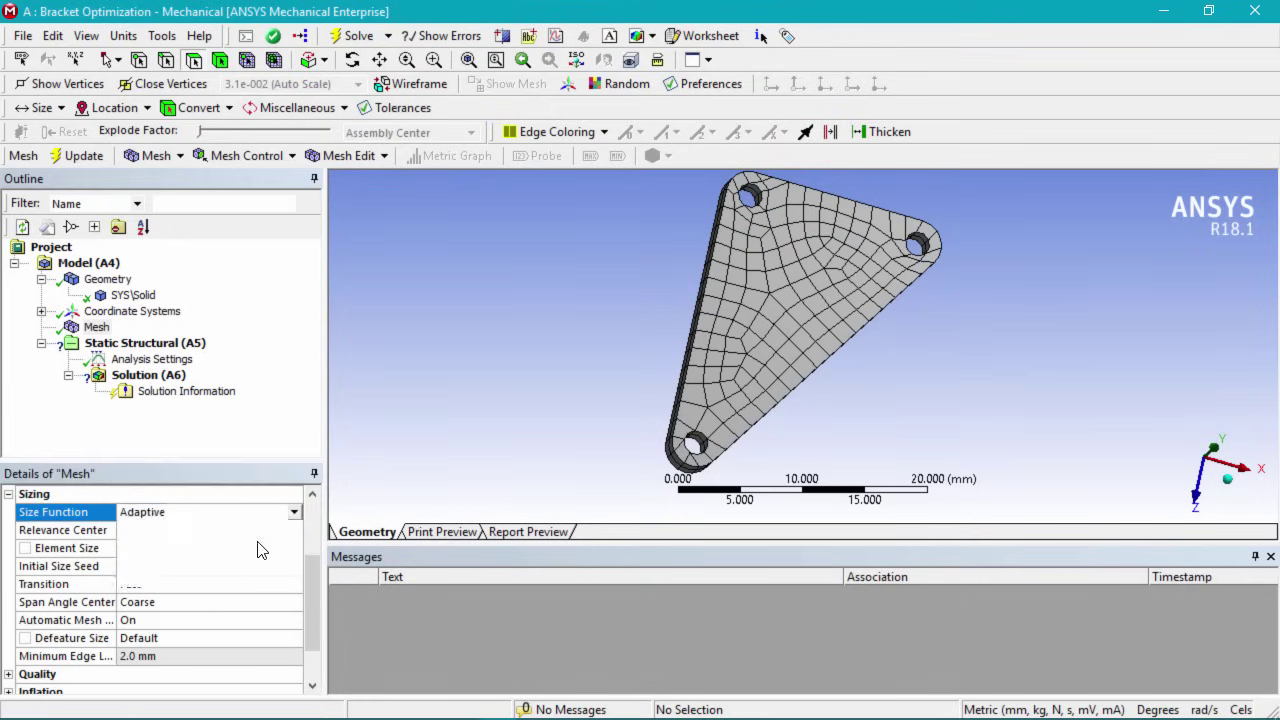
Regenerate the mesh and inspect the elements around the bracket's holes
{"action": "right_click", "coordinate": [96, 327]}
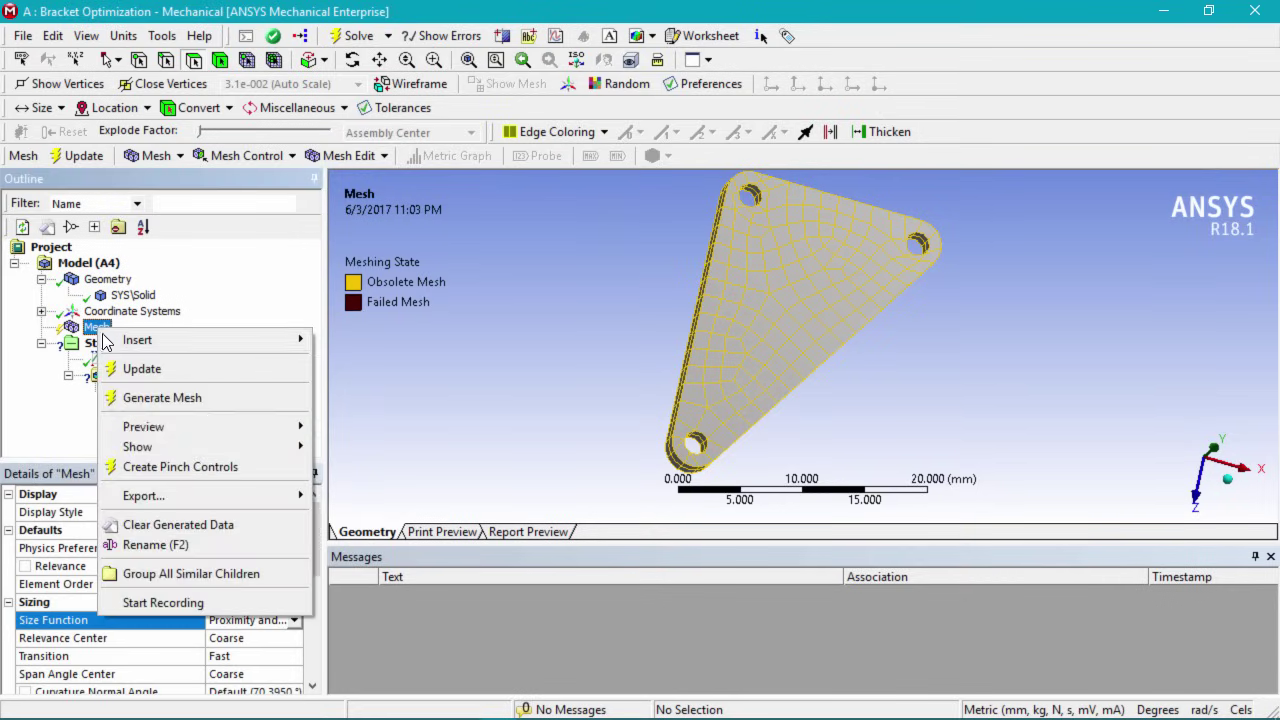
{"action": "left_click", "coordinate": [210, 405]}
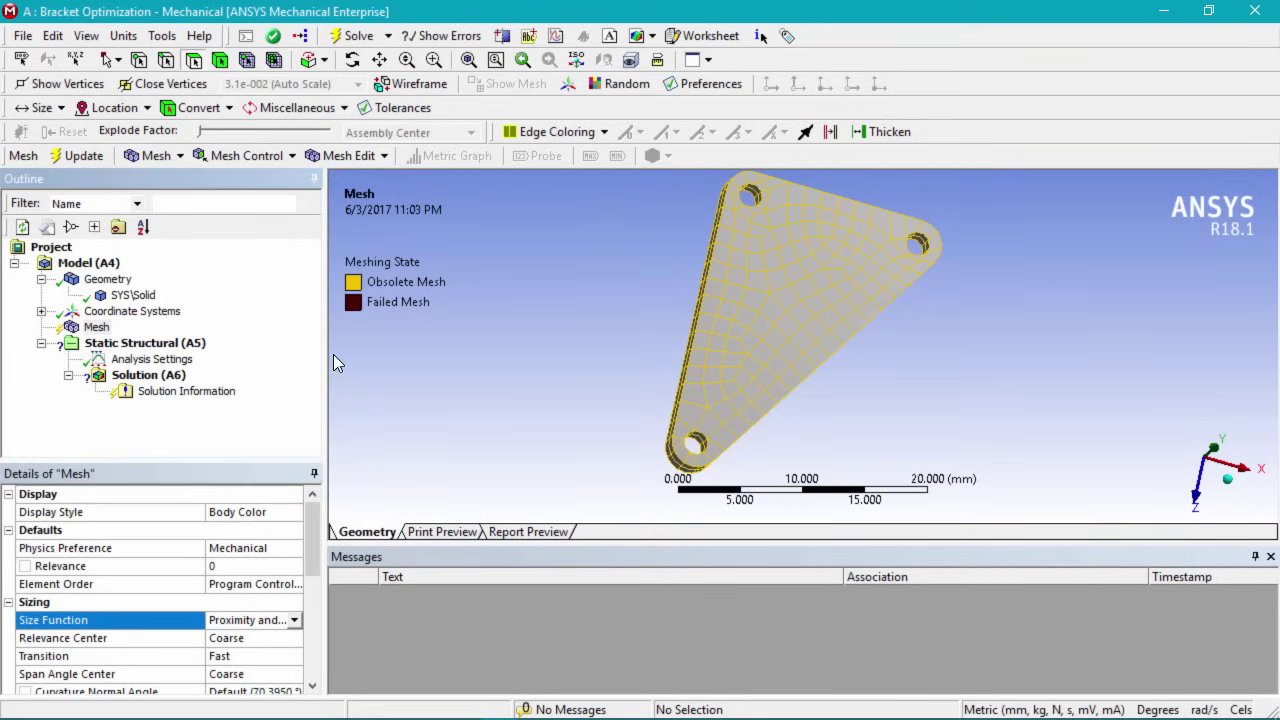
{"action": "middle_click_drag", "start_coordinate": [812, 432], "coordinate": [842, 289]}
{"action": "scroll", "coordinate": [747, 259], "scroll_direction": "up", "scroll_amount": 3}
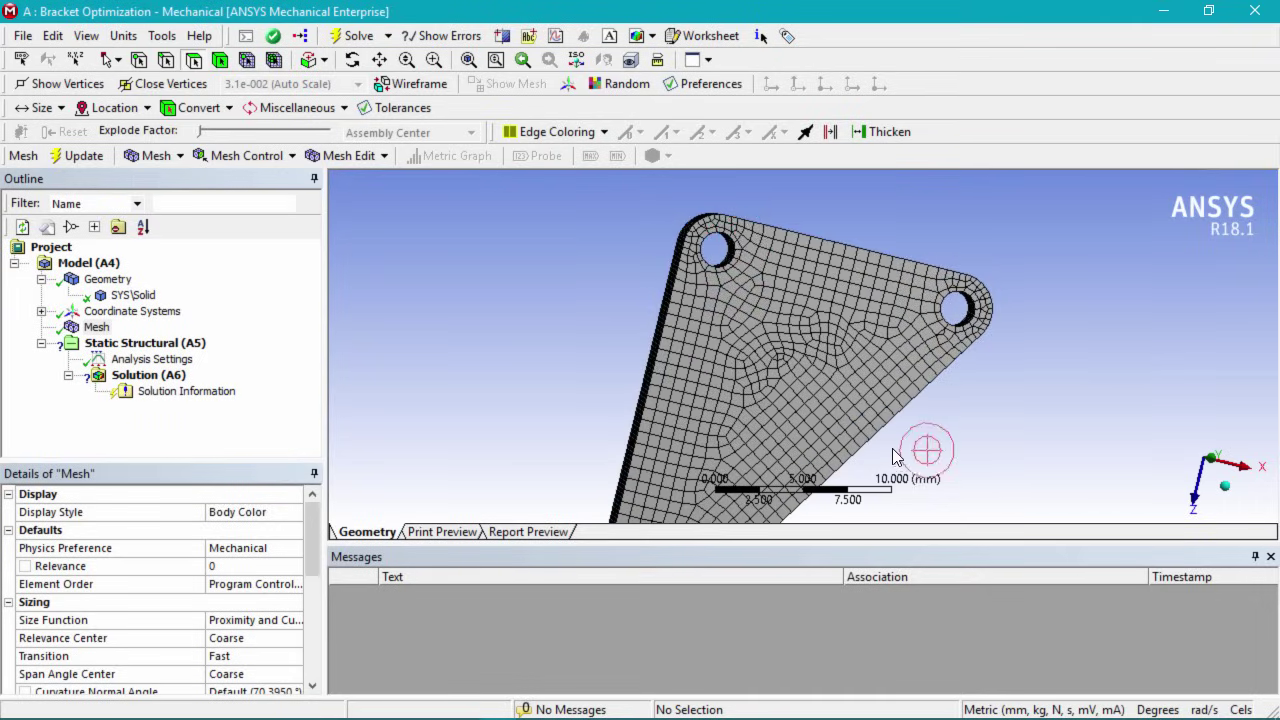
{"action": "scroll", "coordinate": [852, 360], "scroll_direction": "down", "scroll_amount": 3}
{"action": "middle_click_drag", "start_coordinate": [850, 412], "coordinate": [851, 374], "text": "ctrl"}
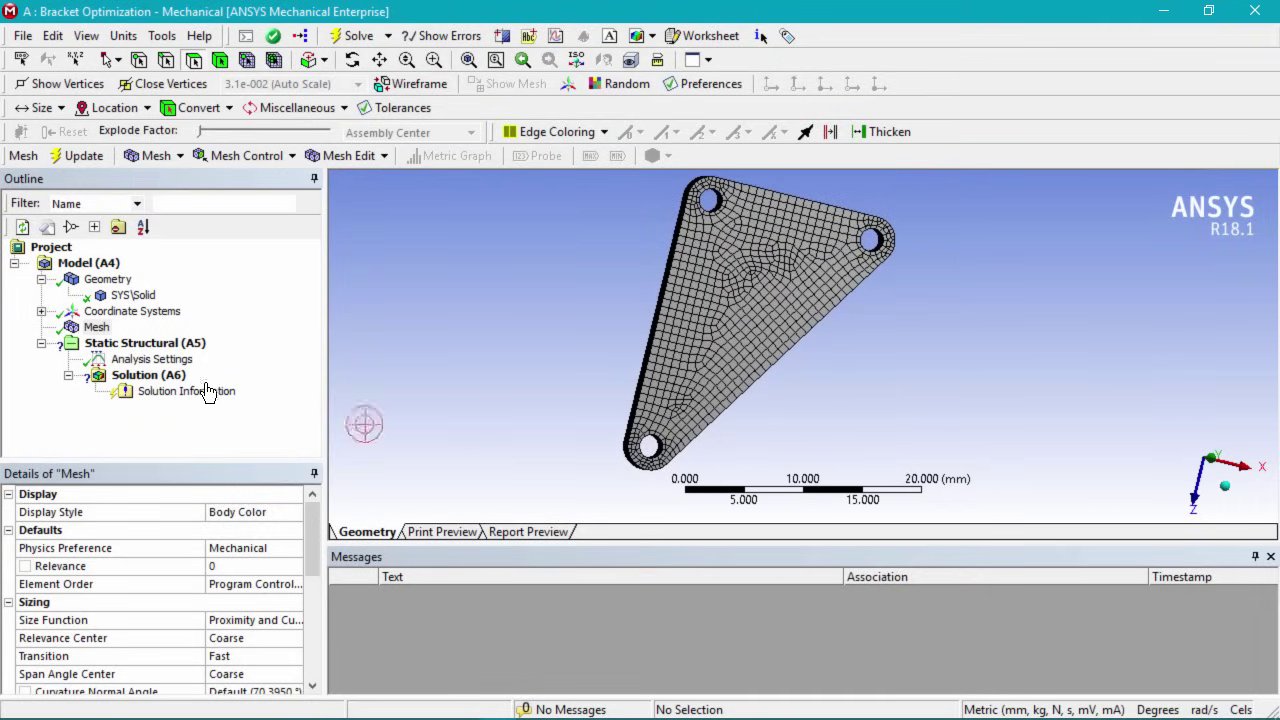
Add a cylindrical support to the cylindrical faces of the bracket's lower-left and upper-left holes
{"action": "left_click", "coordinate": [145, 344]}
{"action": "right_click", "coordinate": [146, 346]}
{"action": "mouse_move", "coordinate": [275, 362]}
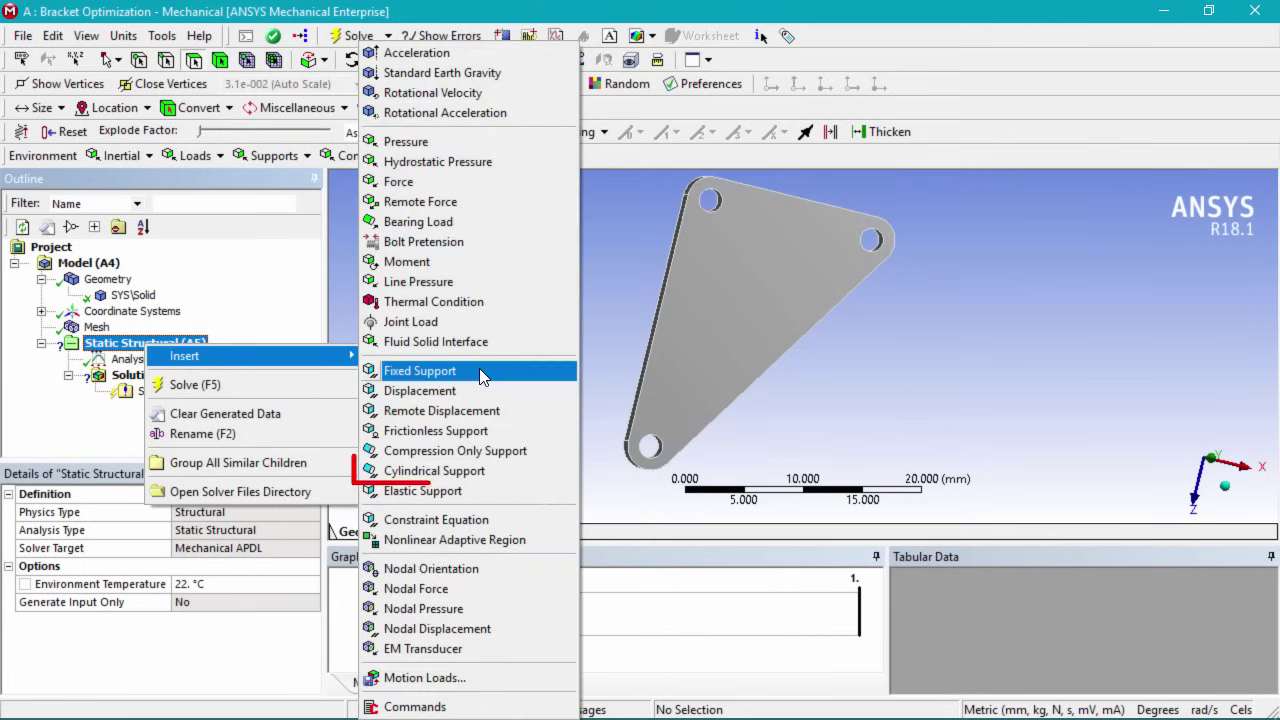
{"action": "left_click", "coordinate": [488, 471]}
{"action": "middle_click_drag", "start_coordinate": [803, 376], "coordinate": [737, 377]}
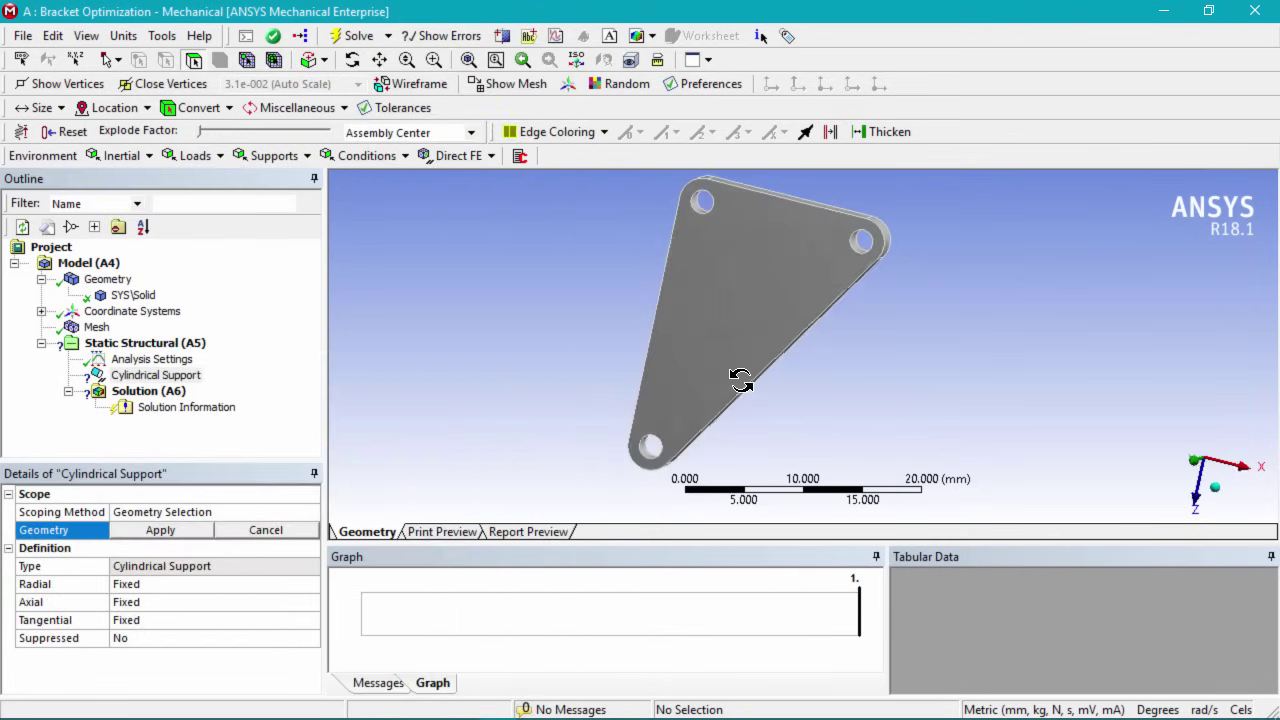
{"action": "left_click", "coordinate": [662, 455]}
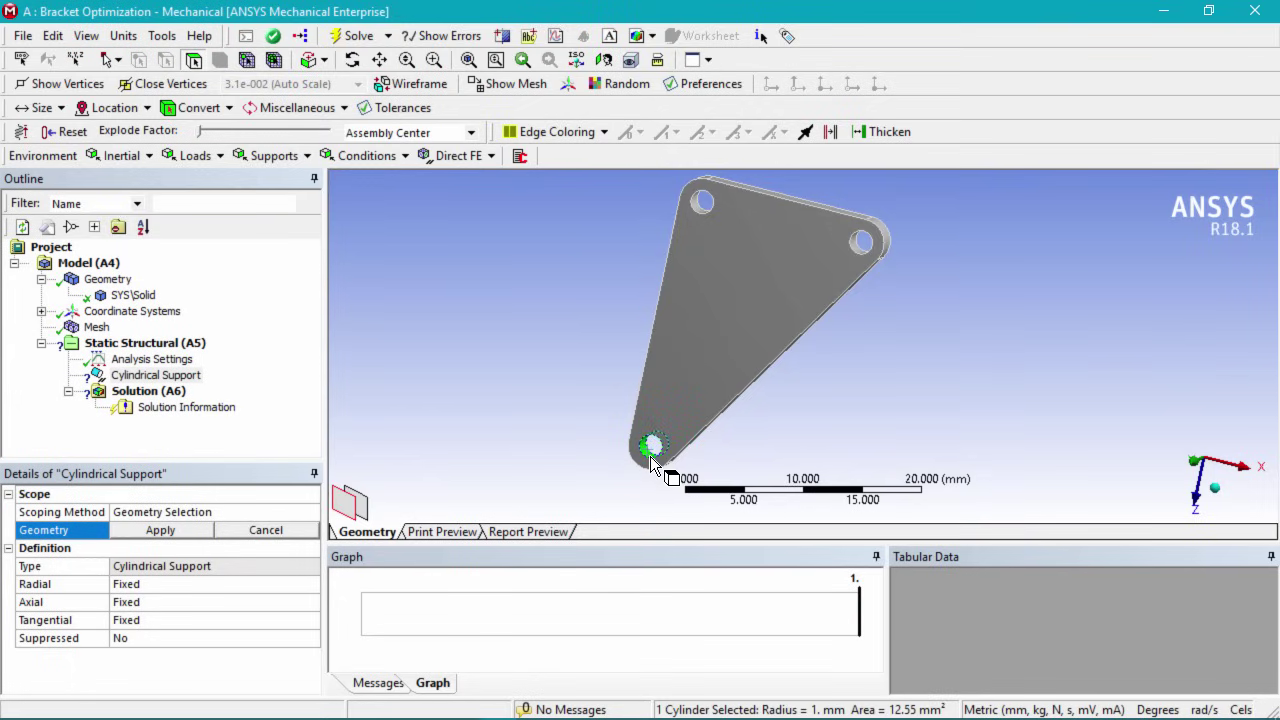
{"action": "middle_click_drag", "start_coordinate": [699, 213], "coordinate": [540, 188], "text": "ctrl"}
{"action": "middle_click_drag", "start_coordinate": [640, 255], "coordinate": [781, 333], "text": "shift"}
{"action": "left_click", "coordinate": [712, 255], "text": "ctrl"}
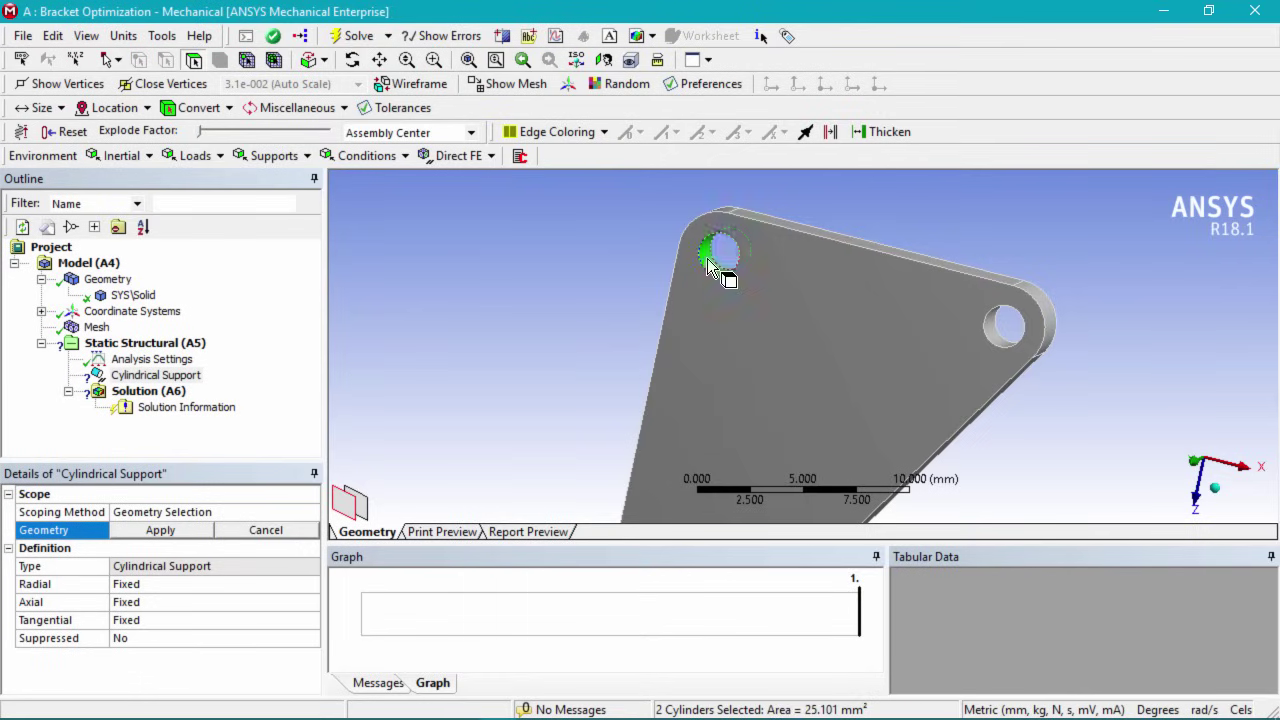
{"action": "left_click", "coordinate": [175, 535]}
Set the cylindrical support's Tangential behaviour to Free
{"action": "middle_click_drag", "start_coordinate": [862, 317], "coordinate": [862, 73], "text": "ctrl"}
{"action": "scroll", "coordinate": [825, 297], "scroll_direction": "up", "scroll_amount": 3}
{"action": "scroll", "coordinate": [786, 326], "scroll_direction": "down", "scroll_amount": 4}
{"action": "scroll", "coordinate": [786, 326], "scroll_direction": "down", "scroll_amount": 3}
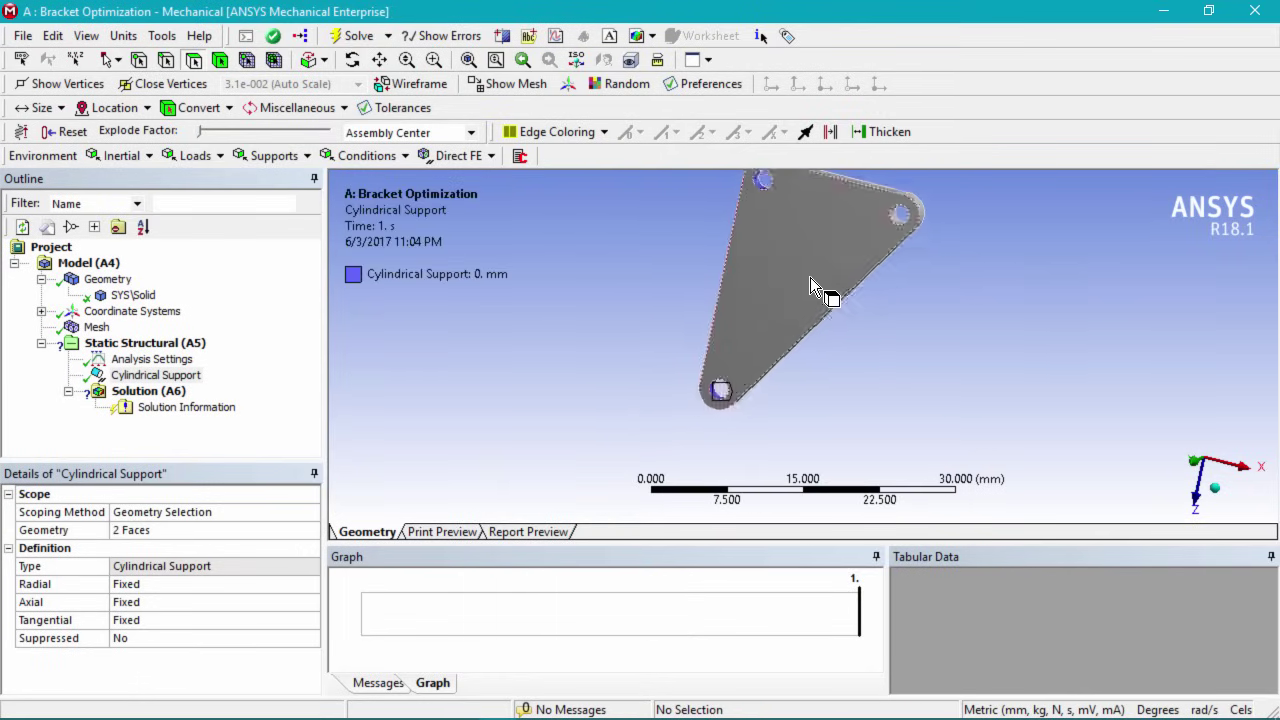
{"action": "middle_click_drag", "start_coordinate": [804, 282], "coordinate": [768, 334], "text": "ctrl"}
{"action": "left_click", "coordinate": [298, 621]}
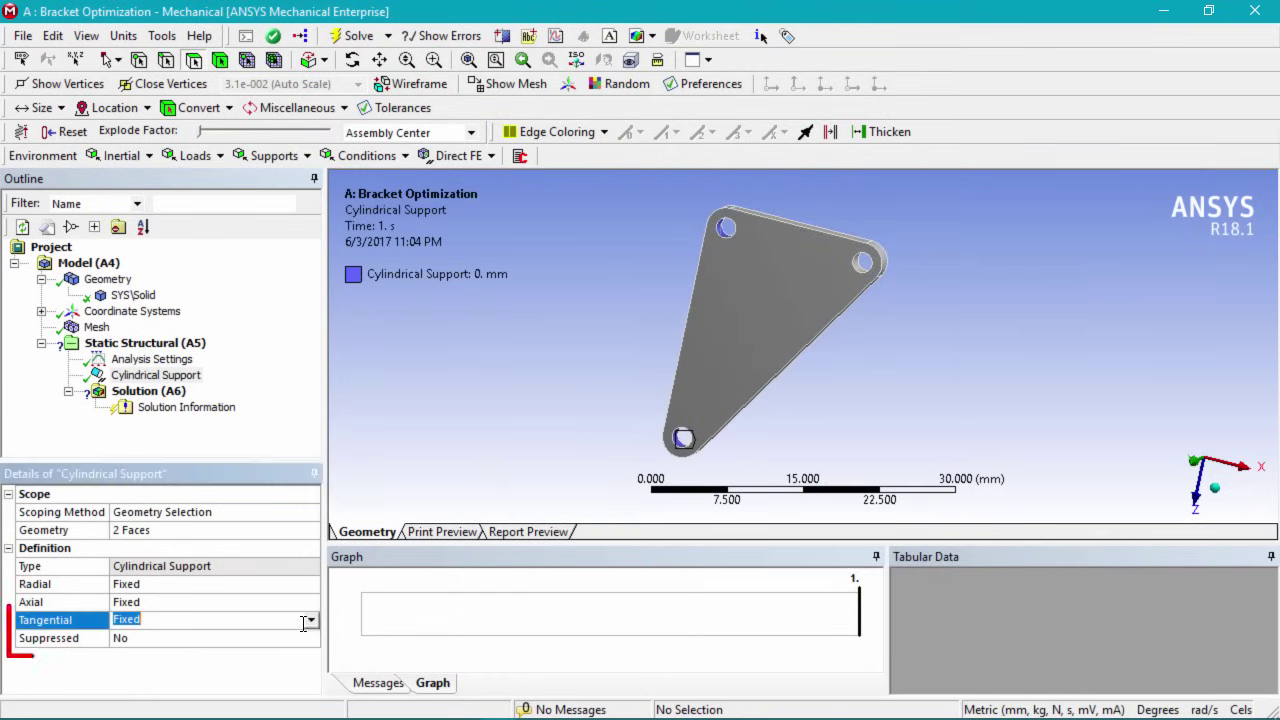
{"action": "left_click", "coordinate": [311, 621]}
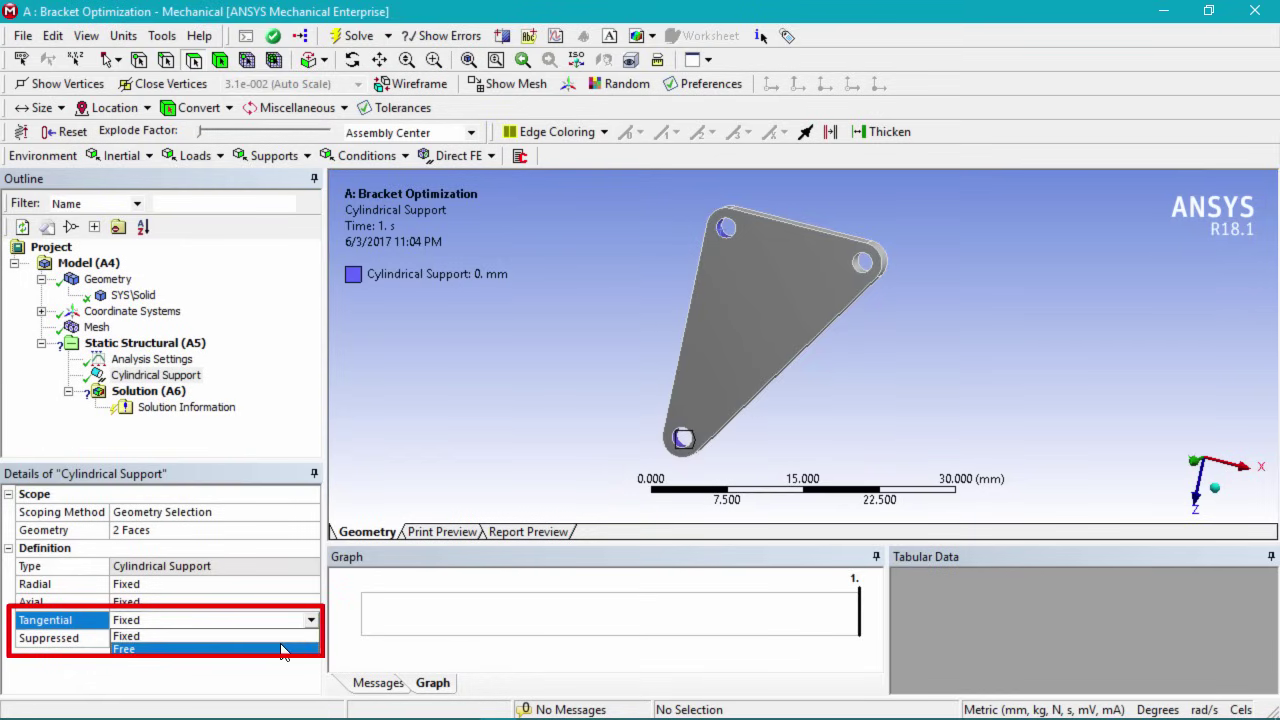
{"action": "left_click", "coordinate": [281, 650]}
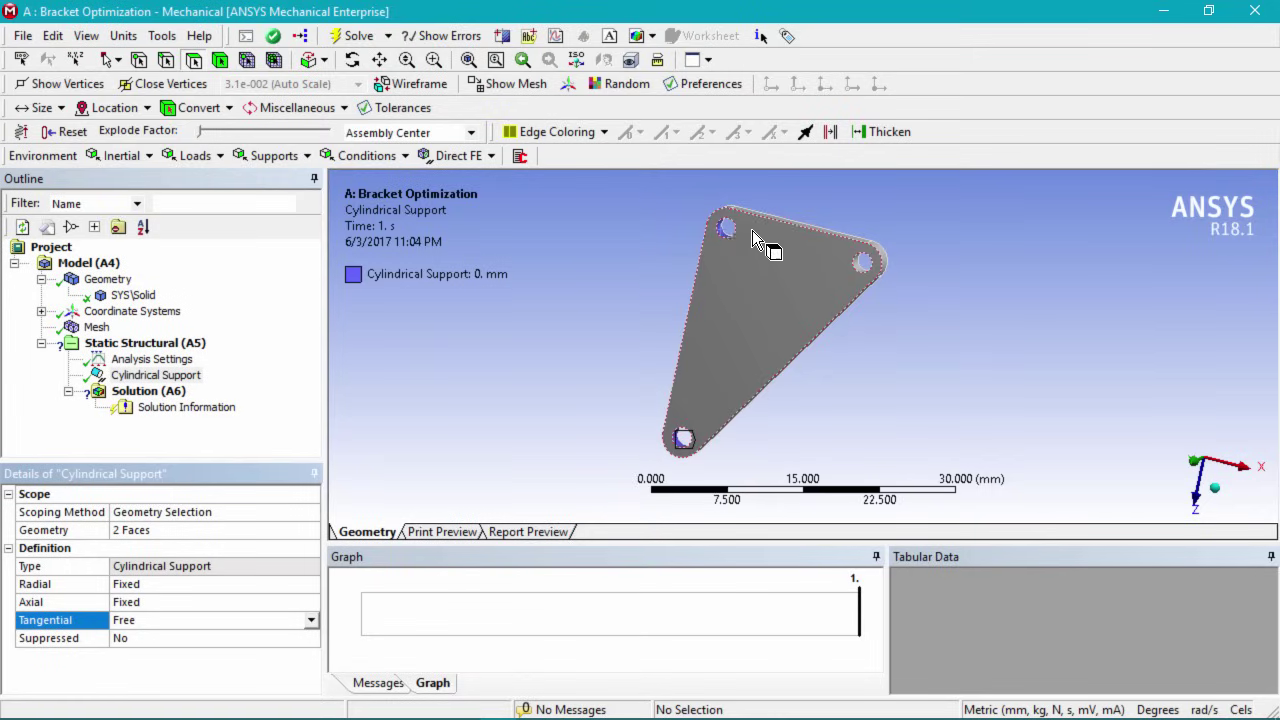
Add a bearing load to the cylindrical face of the bracket's upper-right hole
{"action": "middle_click_drag", "start_coordinate": [842, 237], "coordinate": [797, 263]}
{"action": "middle_click_drag", "start_coordinate": [1097, 469], "coordinate": [1133, 463]}
{"action": "middle_click_drag", "start_coordinate": [759, 366], "coordinate": [802, 361]}
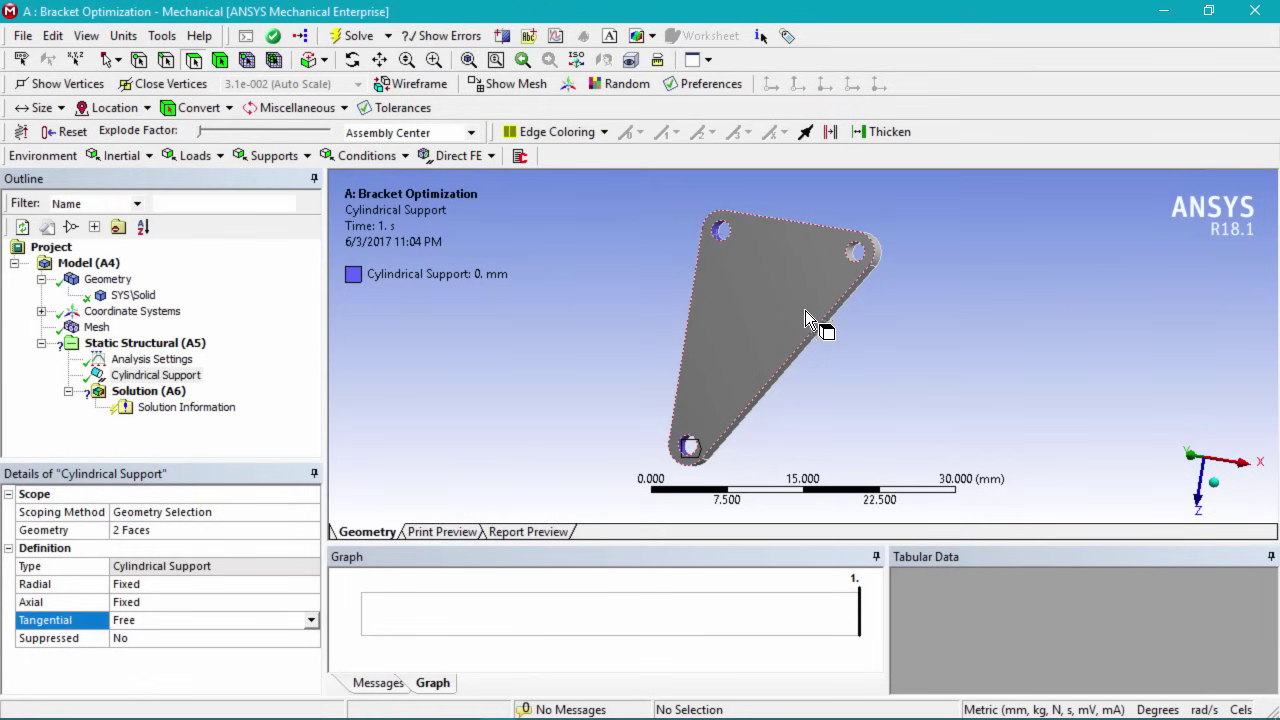
{"action": "right_click", "coordinate": [160, 345]}
{"action": "mouse_move", "coordinate": [314, 363]}
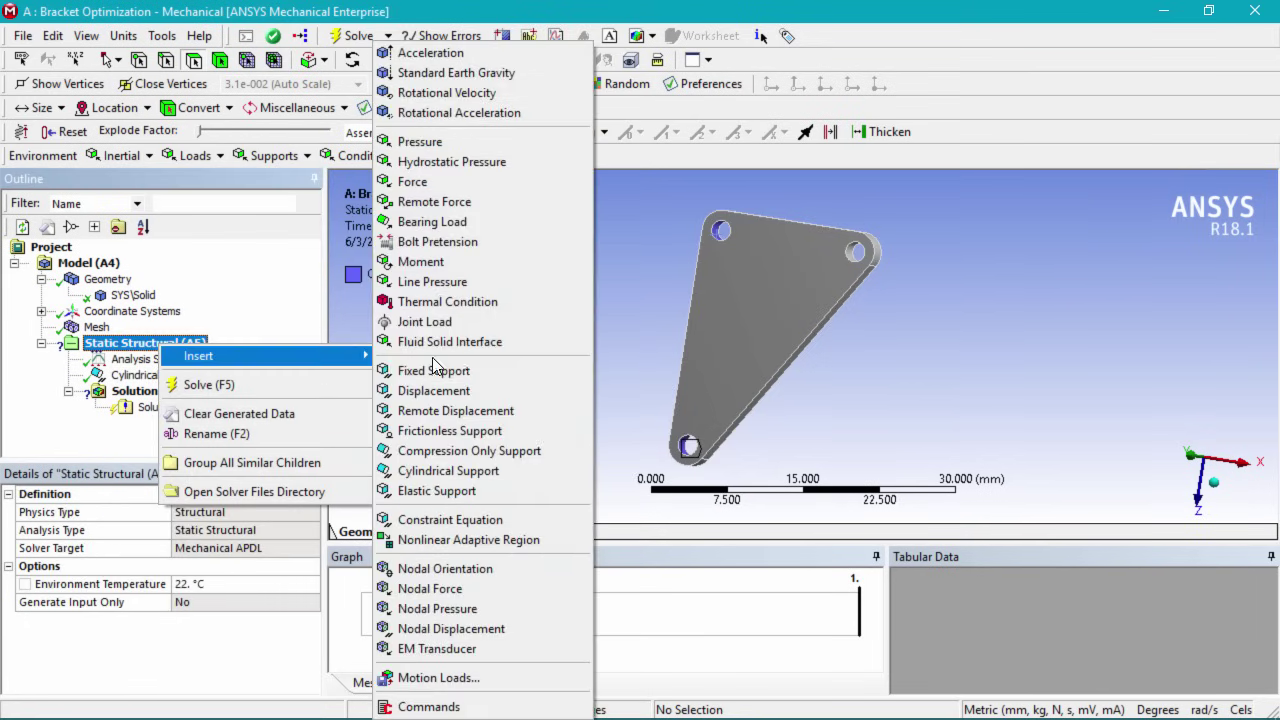
{"action": "left_click", "coordinate": [474, 221]}
{"action": "mouse_move", "coordinate": [820, 339]}
{"action": "middle_mouse_down"}
{"action": "mouse_move", "coordinate": [892, 358]}
{"action": "mouse_move", "coordinate": [878, 271]}
{"action": "middle_mouse_up"}
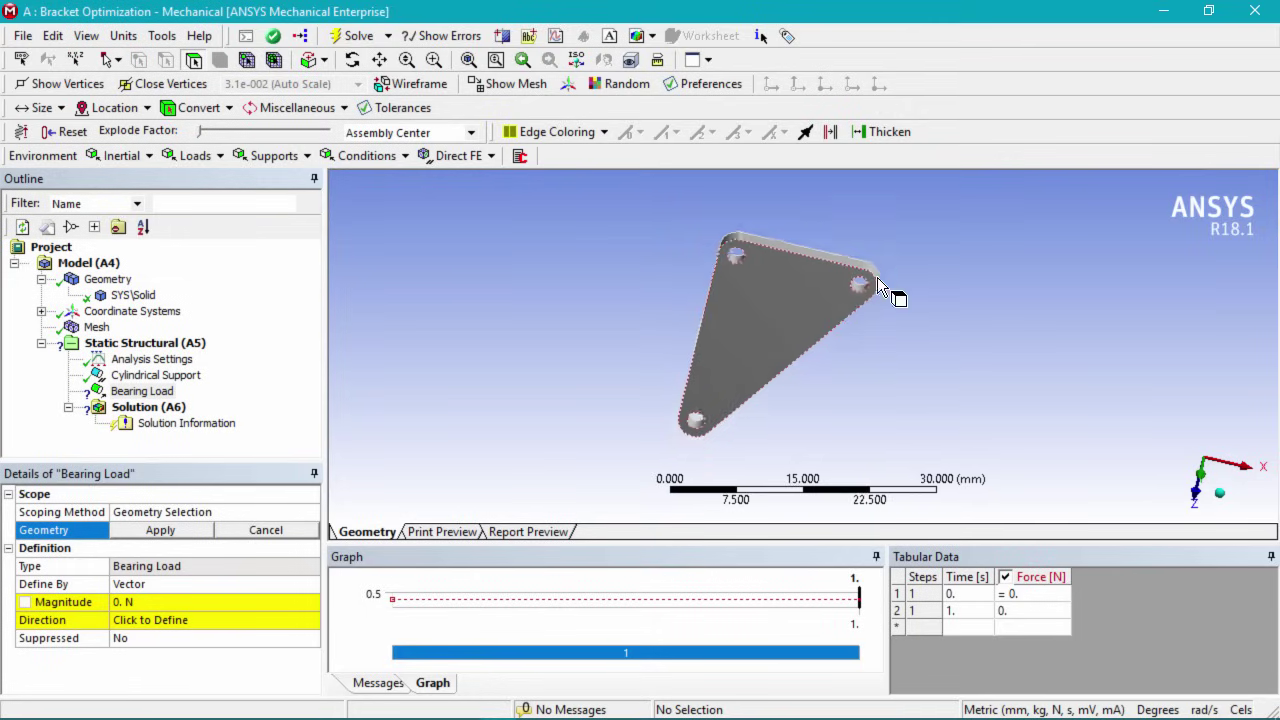
{"action": "scroll", "coordinate": [878, 271], "scroll_direction": "up", "scroll_amount": 2}
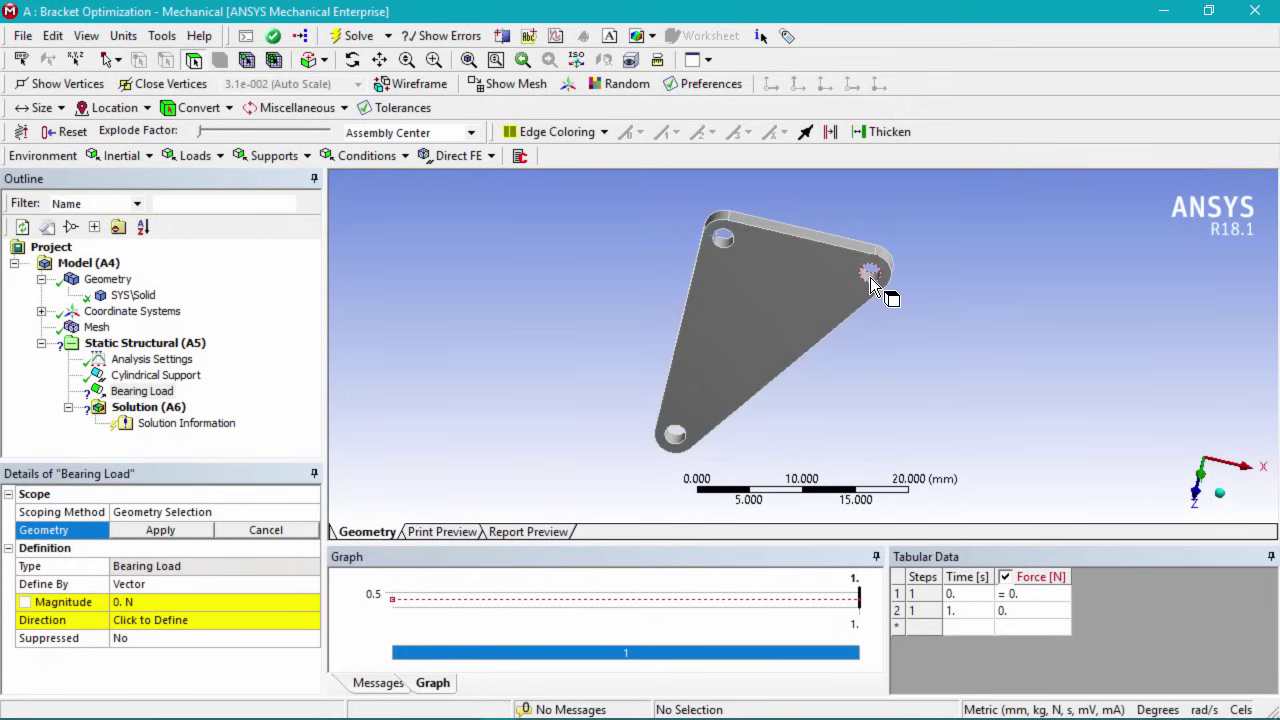
{"action": "left_click", "coordinate": [871, 279]}
{"action": "left_click", "coordinate": [168, 530]}
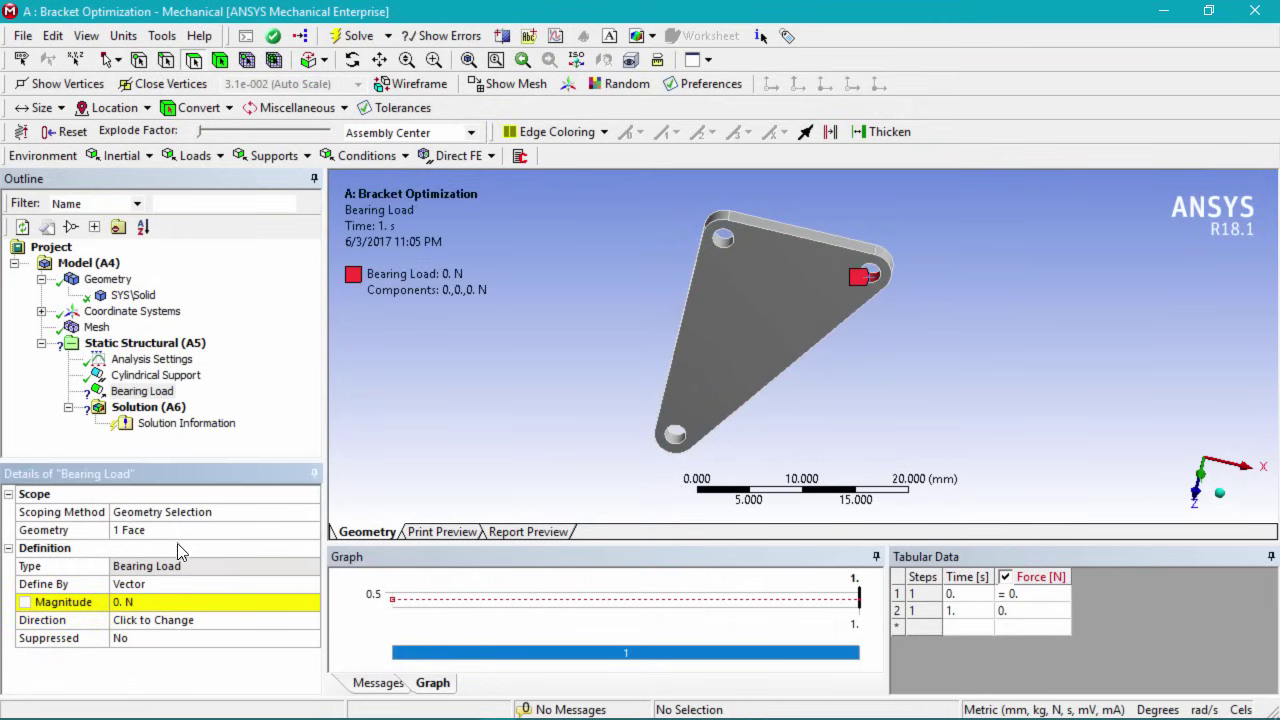
Define the bearing load by Components with 50 N in X and 100 N in Z
{"action": "left_click", "coordinate": [309, 588]}
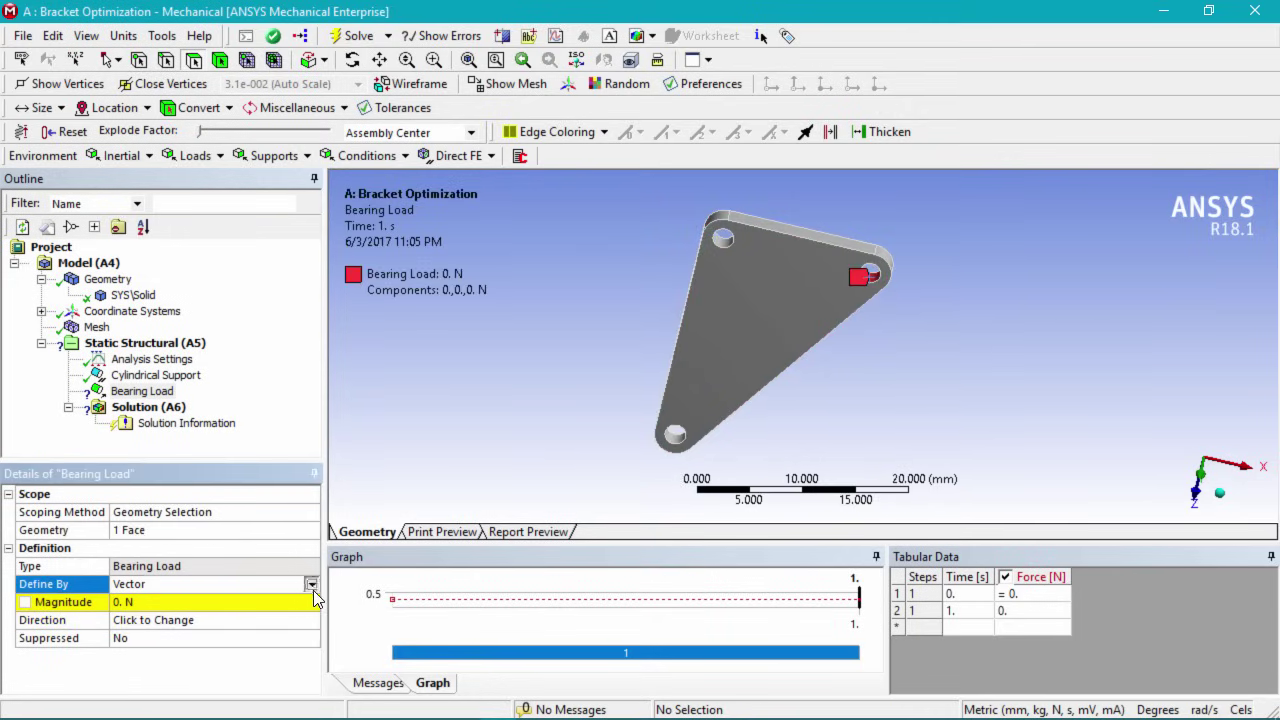
{"action": "left_click", "coordinate": [311, 585]}
{"action": "left_click", "coordinate": [234, 617]}
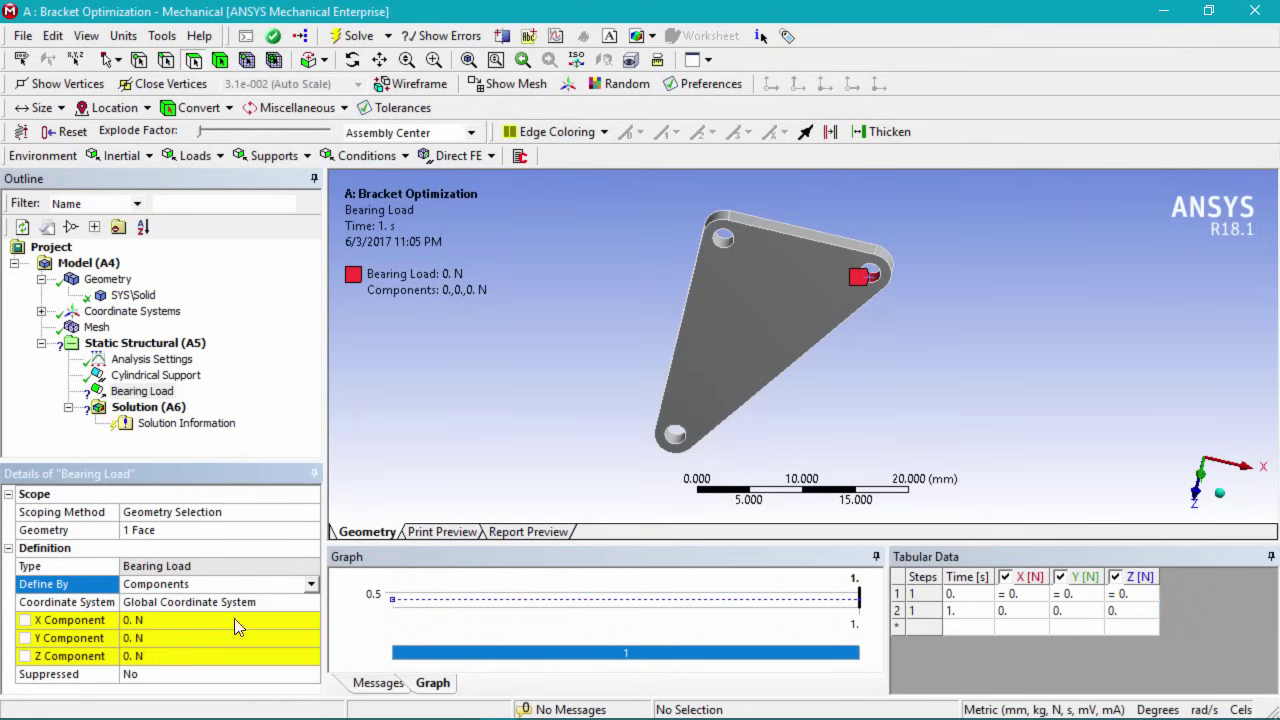
{"action": "left_click", "coordinate": [172, 621]}
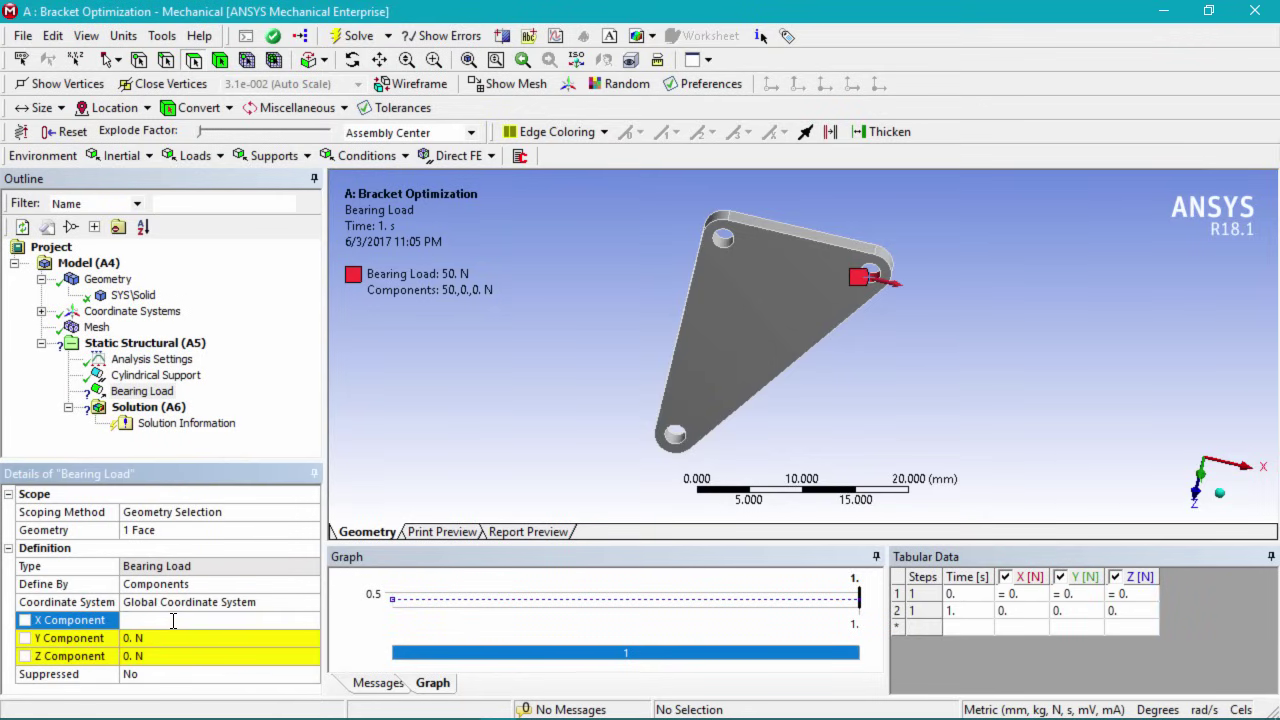
{"action": "key", "text": "Return"}
{"action": "left_click", "coordinate": [160, 656]}
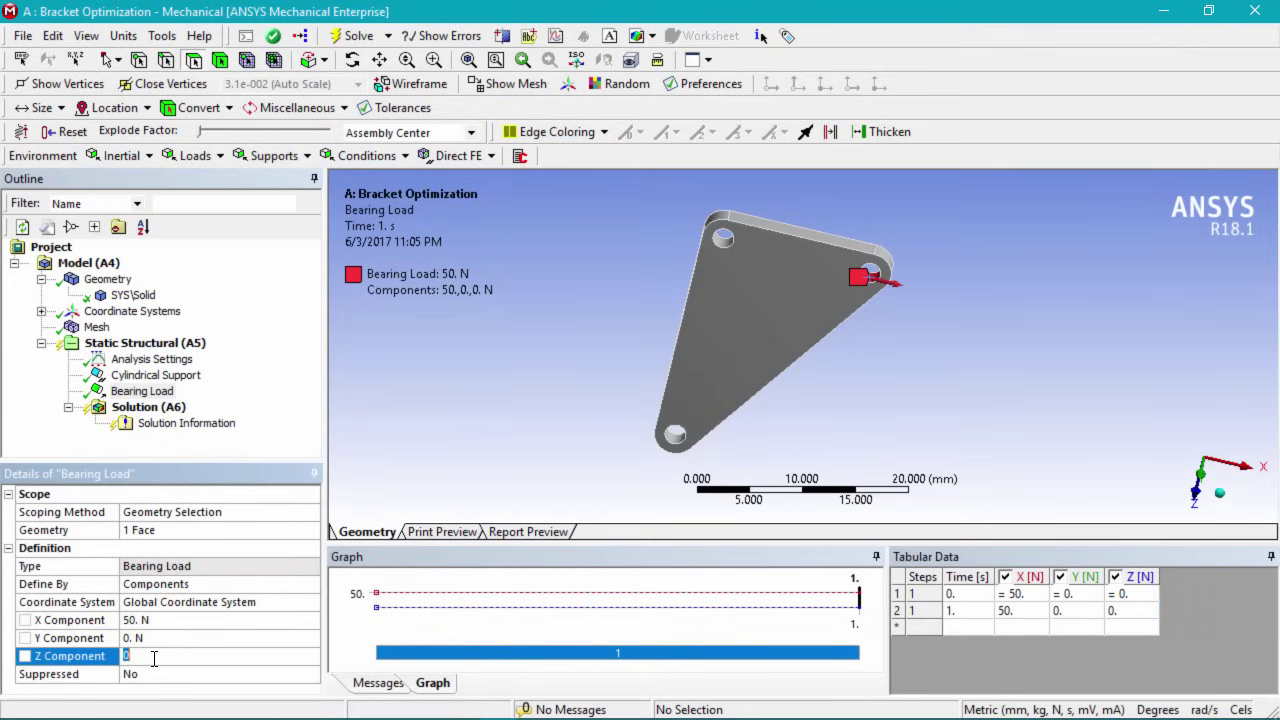
{"action": "type", "text": "100"}
{"action": "key", "text": "Return"}
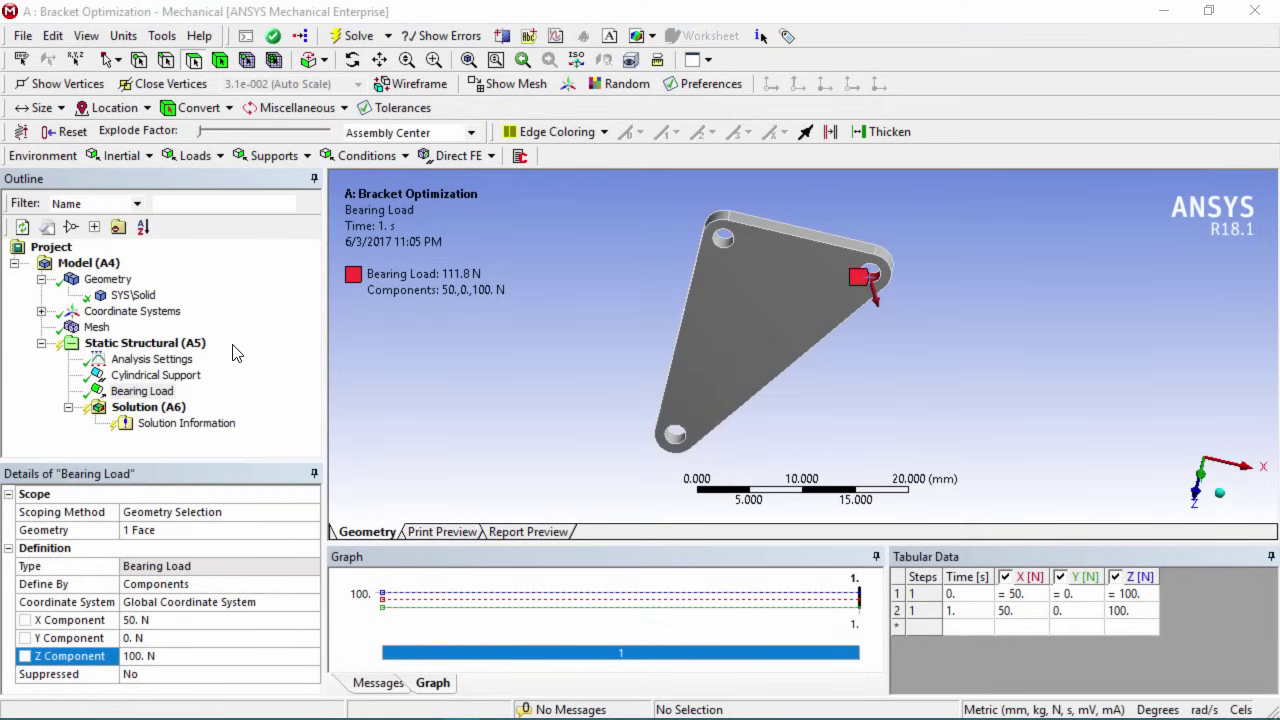
Insert an Equivalent (von-Mises) Stress result for all bodies under the static structural solution
{"action": "right_click", "coordinate": [150, 409]}
{"action": "mouse_move", "coordinate": [195, 421]}
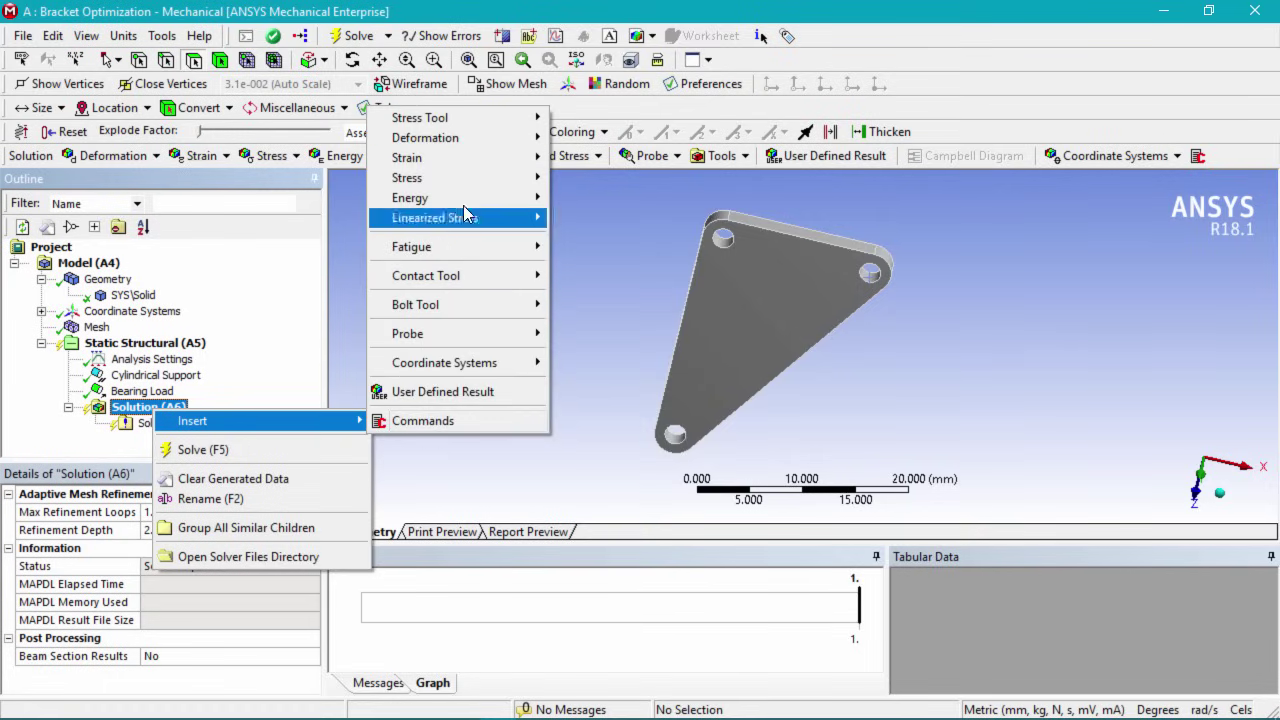
{"action": "mouse_move", "coordinate": [478, 180]}
{"action": "left_click", "coordinate": [640, 178]}
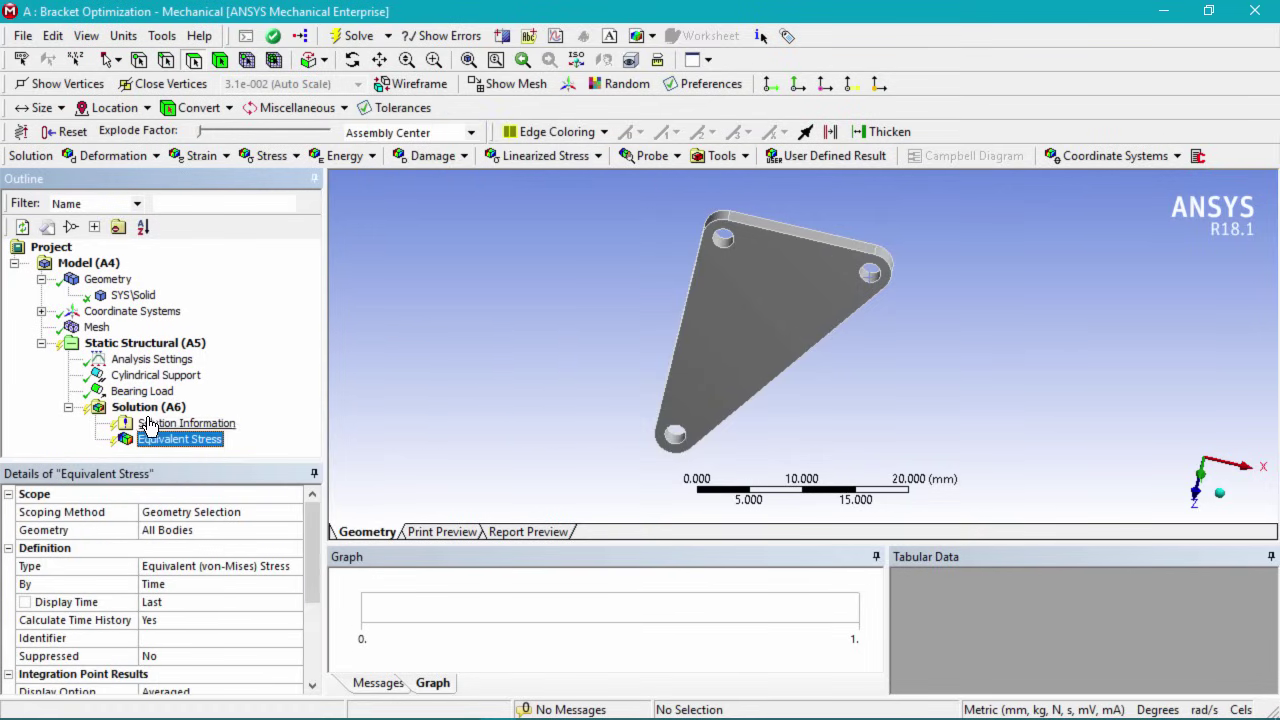
Solve the static structural analysis
{"action": "right_click", "coordinate": [148, 407]}
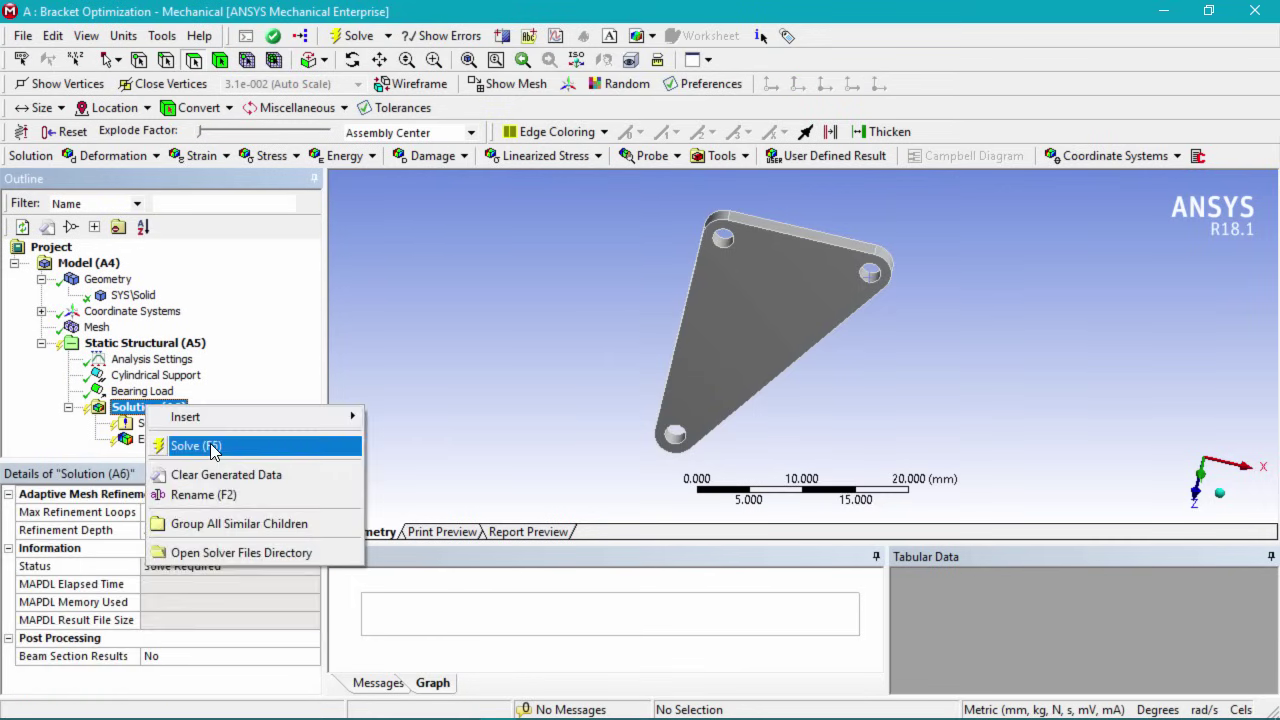
{"action": "left_click", "coordinate": [358, 47]}
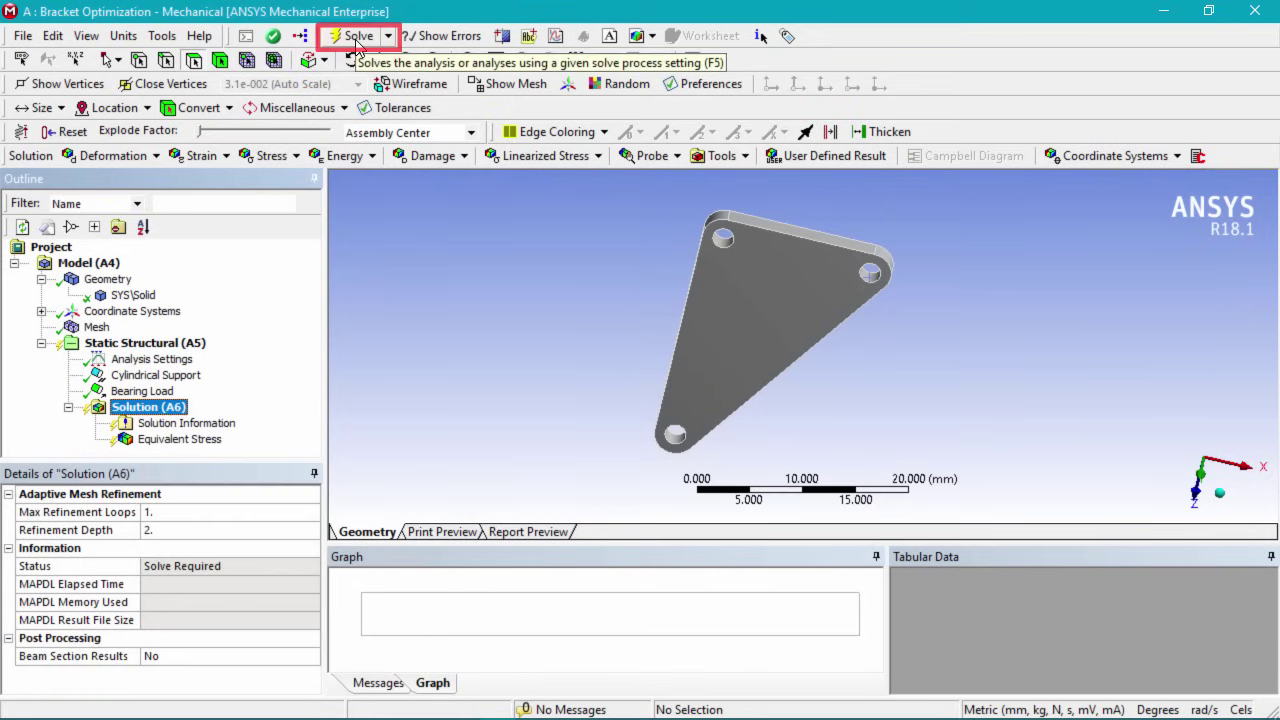
{"action": "left_click", "coordinate": [357, 37]}
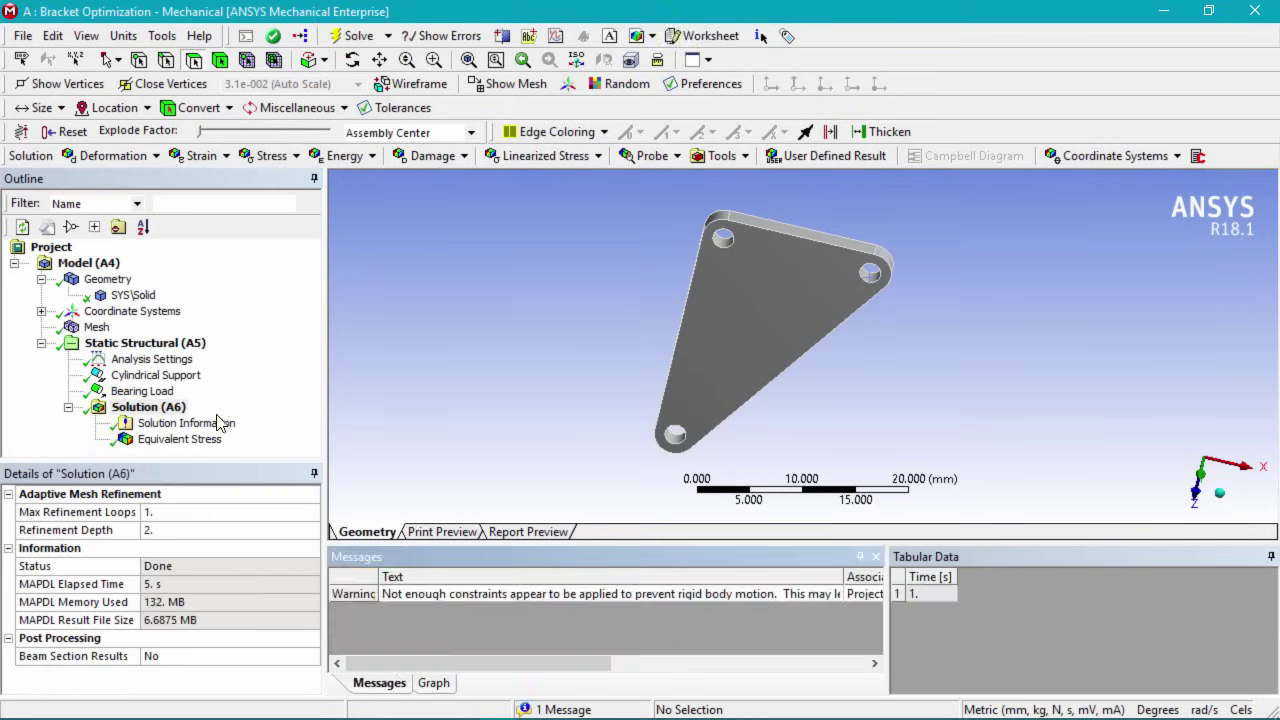
Examine the Equivalent Stress distribution across the bracket, playing and stopping its animation and inspecting the area along the left edge
{"action": "left_click", "coordinate": [180, 440]}
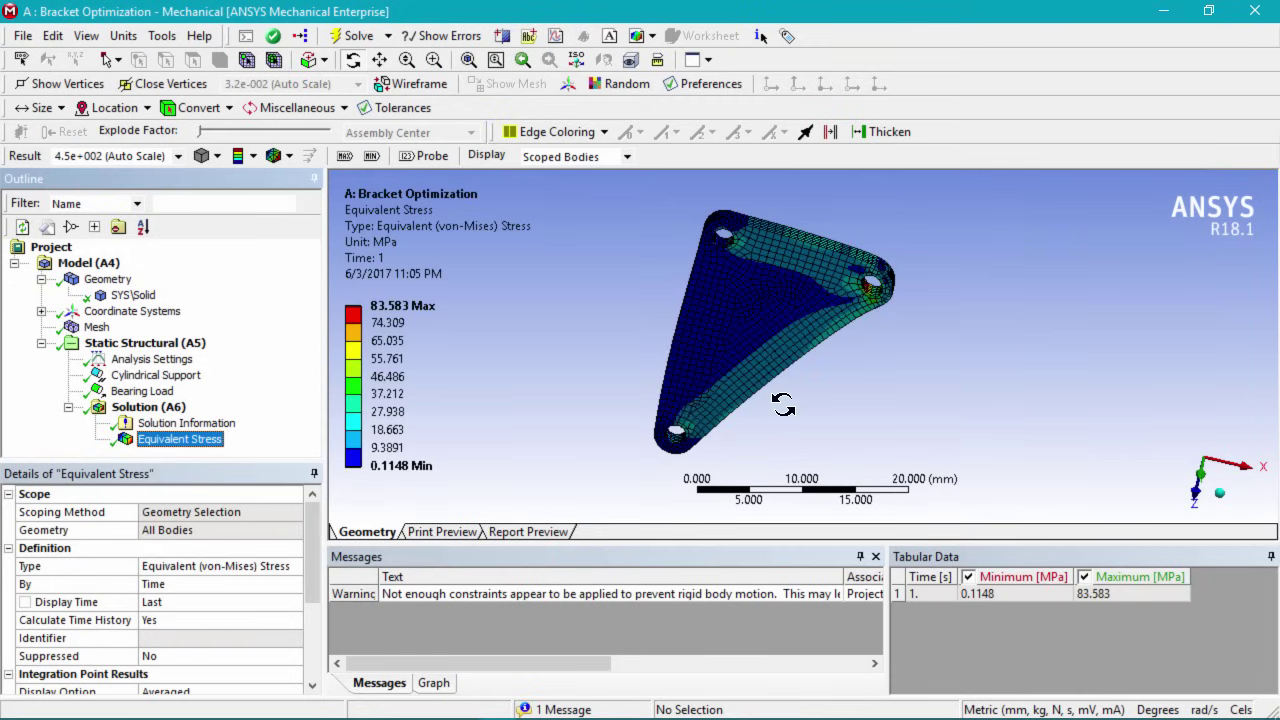
{"action": "middle_click_drag", "start_coordinate": [918, 382], "coordinate": [845, 382]}
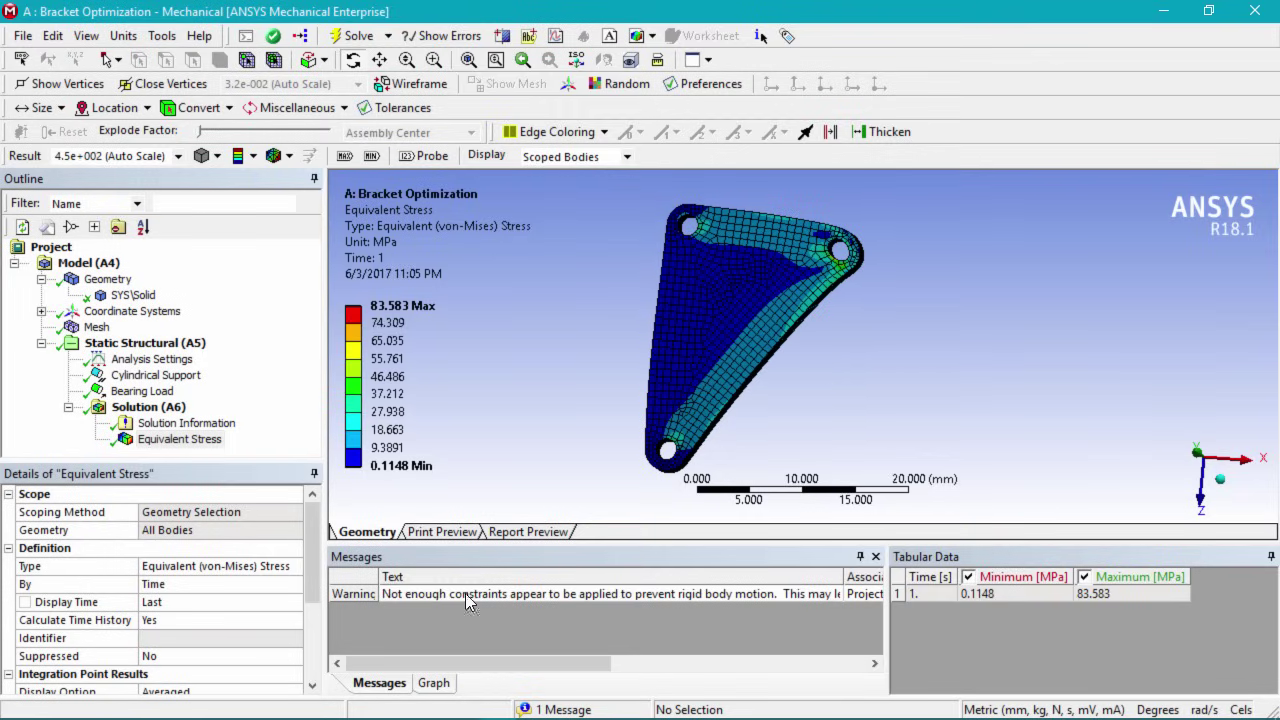
{"action": "left_click", "coordinate": [433, 682]}
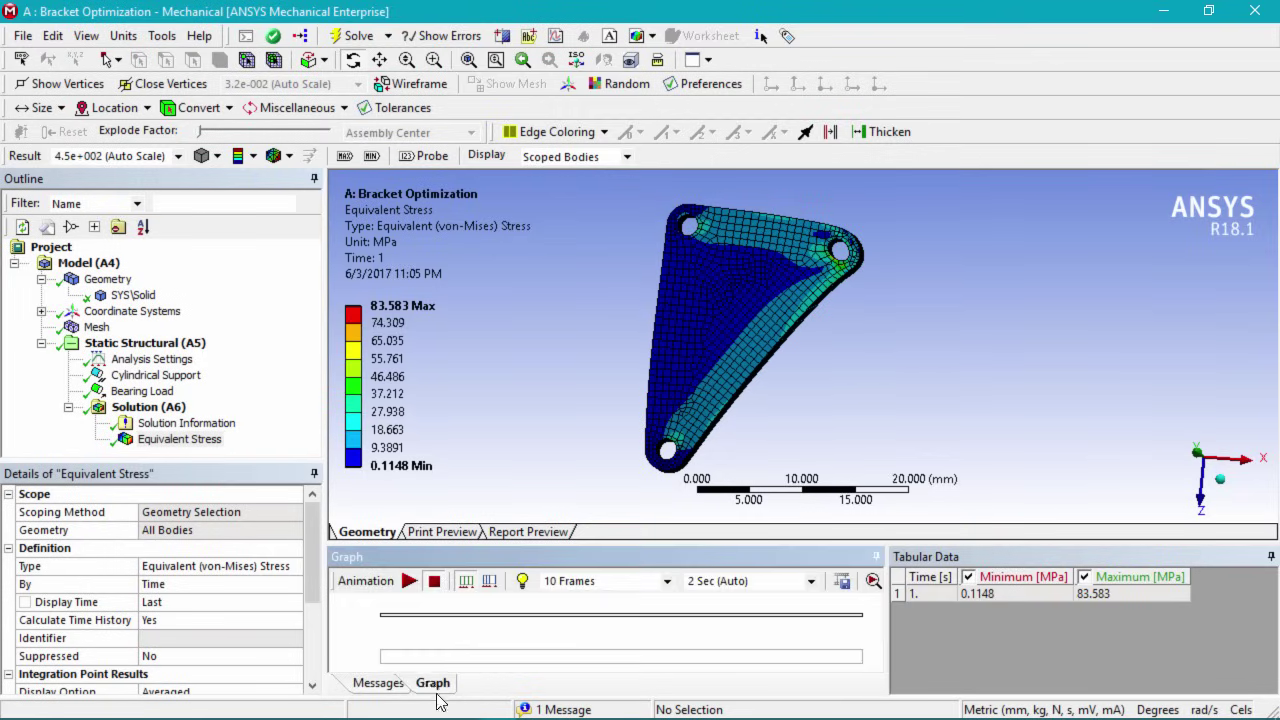
{"action": "left_click", "coordinate": [411, 585]}
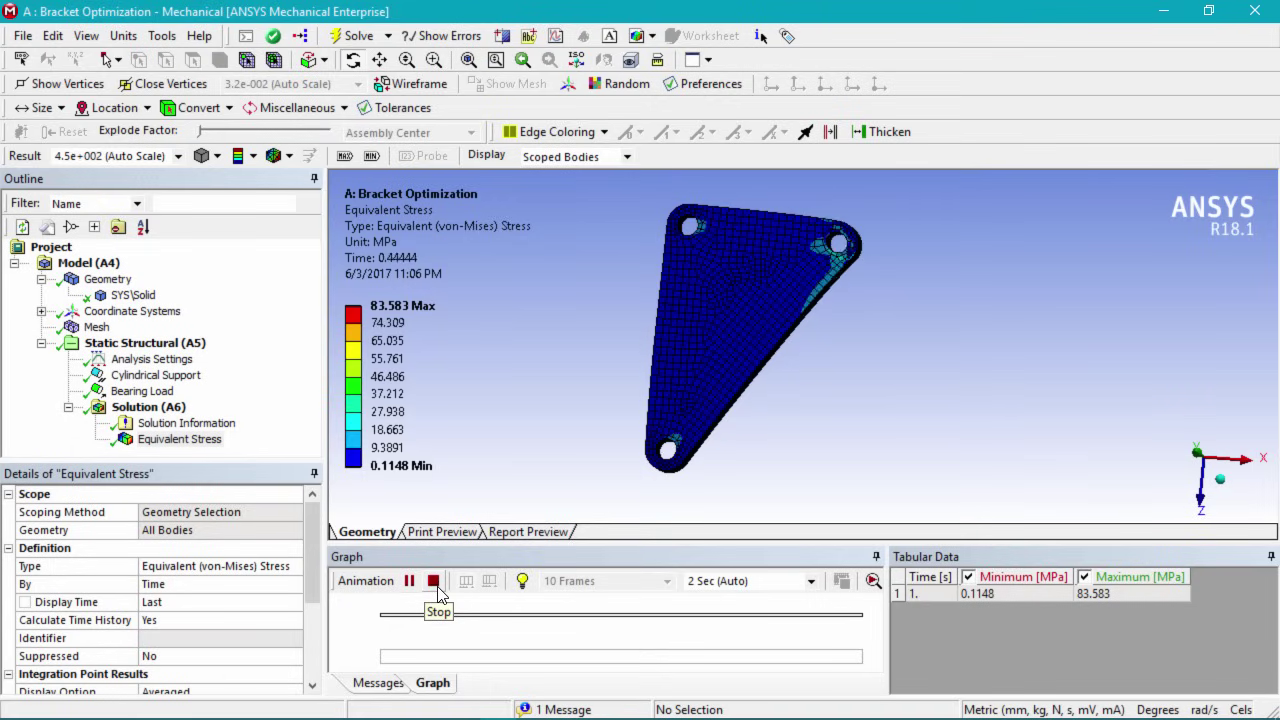
{"action": "left_click", "coordinate": [436, 589]}
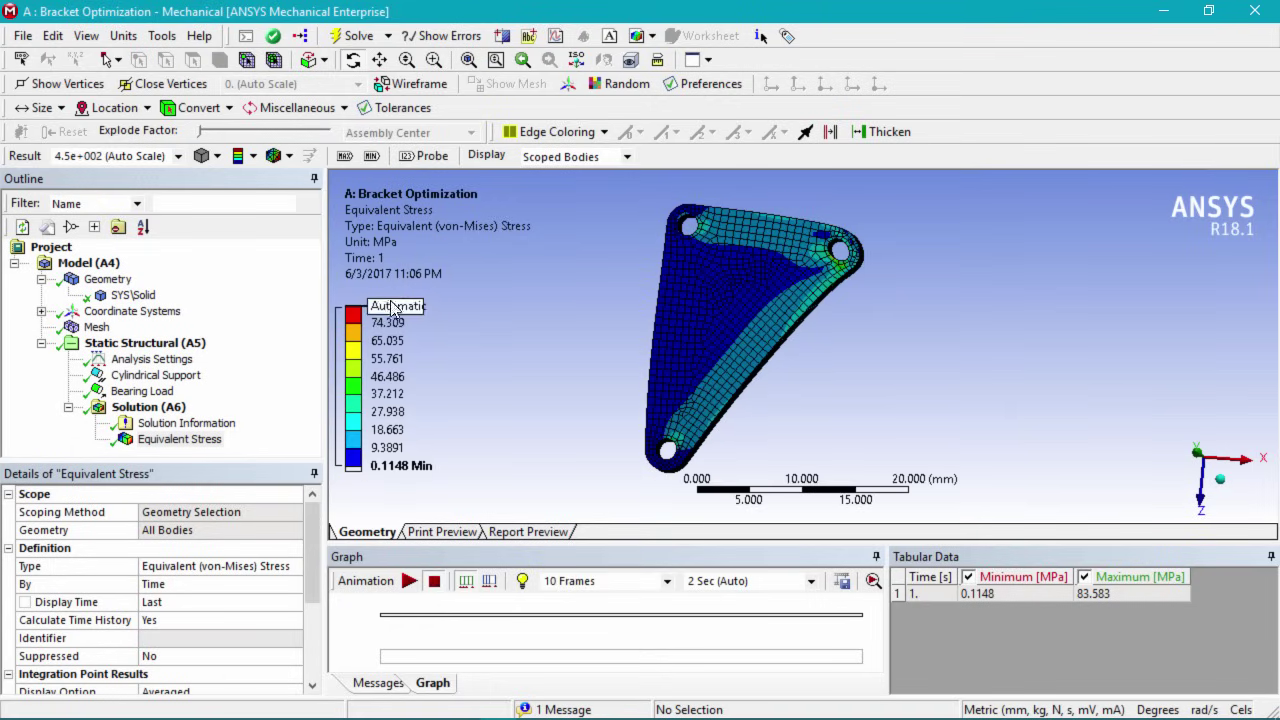
{"action": "scroll", "coordinate": [764, 292], "scroll_direction": "up", "scroll_amount": 4}
{"action": "scroll", "coordinate": [790, 300], "scroll_direction": "down", "scroll_amount": 3}
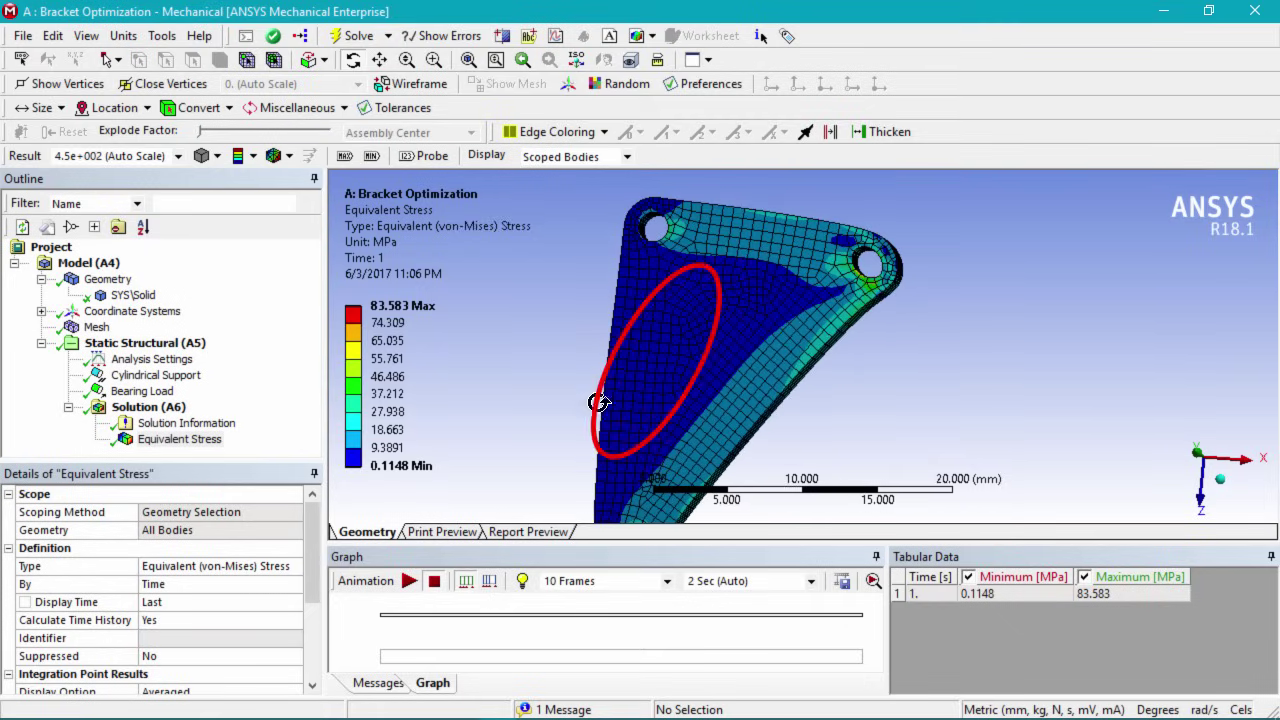
{"action": "left_click_drag", "start_coordinate": [708, 386], "coordinate": [706, 341]}
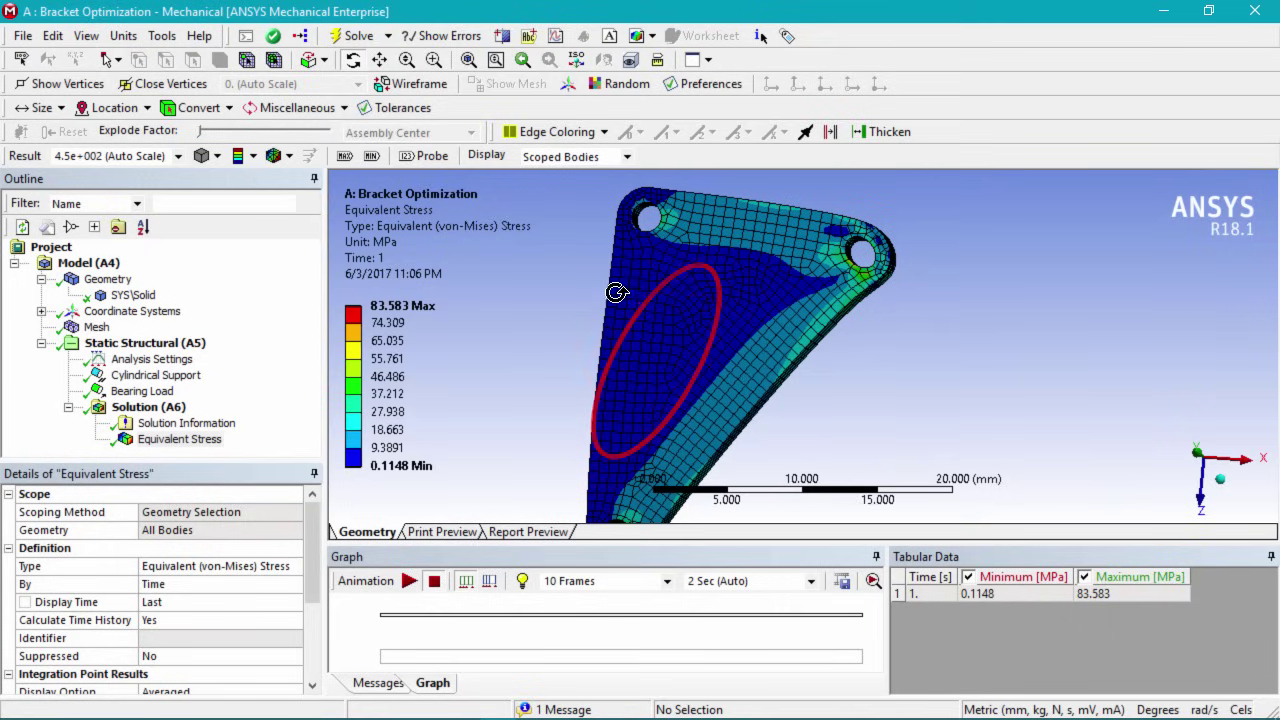
{"action": "mouse_move", "coordinate": [751, 417]}
{"action": "left_mouse_down"}
{"action": "mouse_move", "coordinate": [766, 366]}
{"action": "mouse_move", "coordinate": [727, 403]}
{"action": "left_mouse_up"}
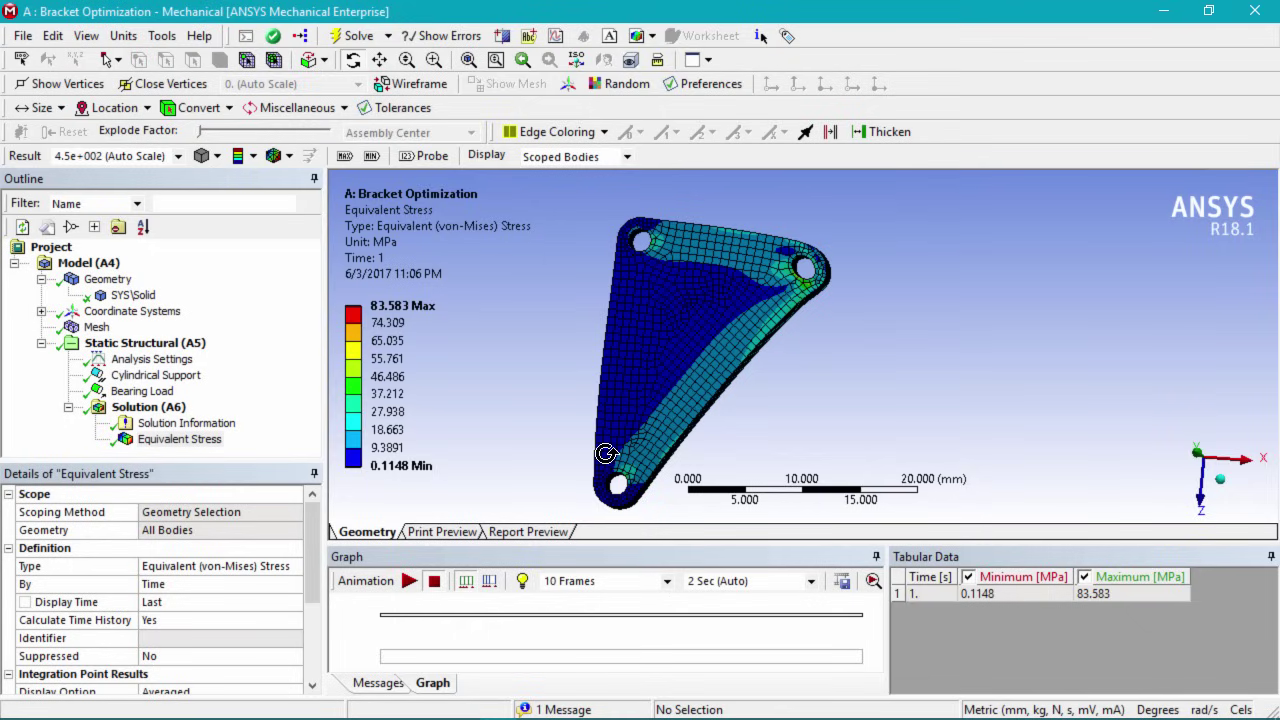
Return to Workbench, attach a Topology Optimization system to the static structural Solution, and open its Setup
{"action": "left_click", "coordinate": [1256, 12]}
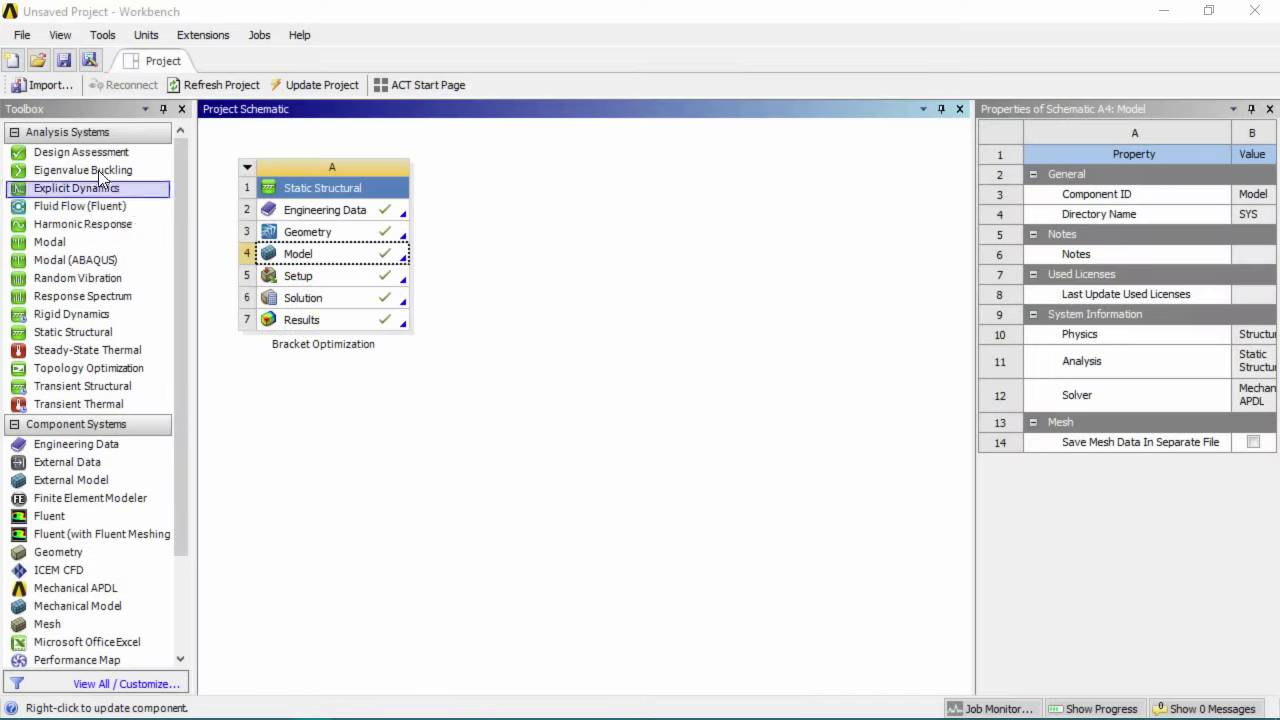
{"action": "left_click_drag", "start_coordinate": [65, 378], "coordinate": [378, 307]}
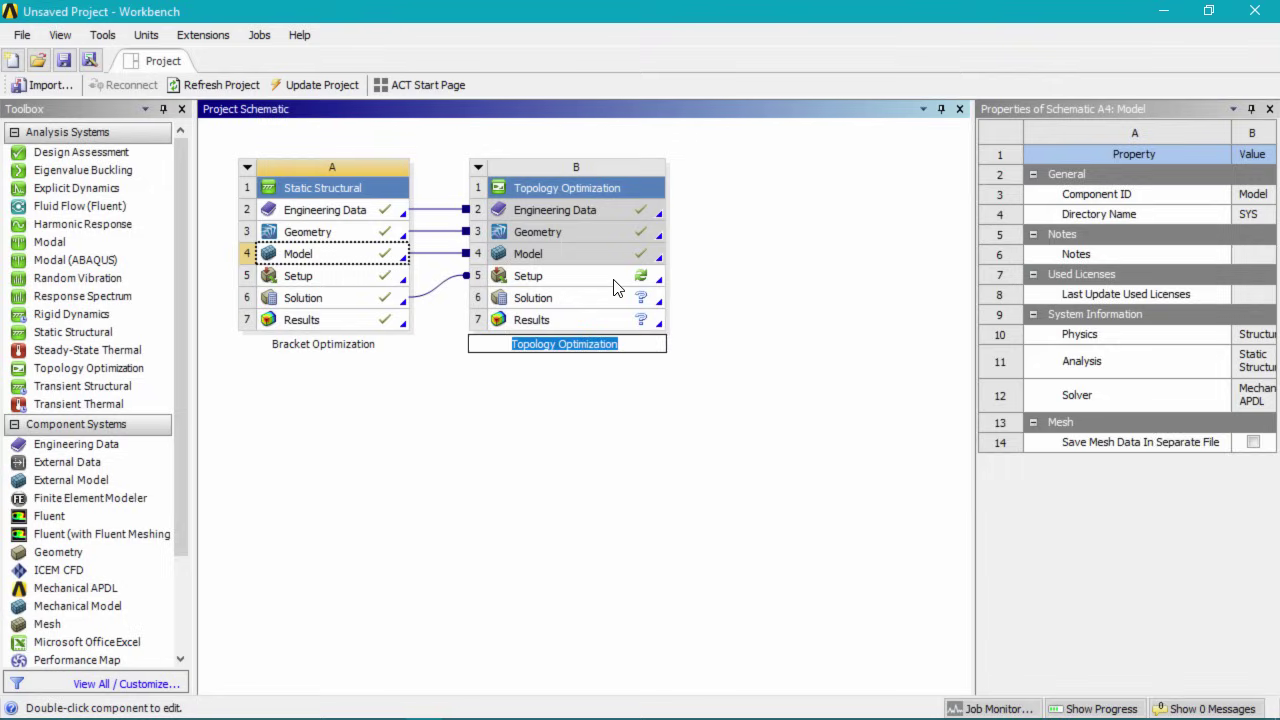
{"action": "left_click", "coordinate": [573, 284]}
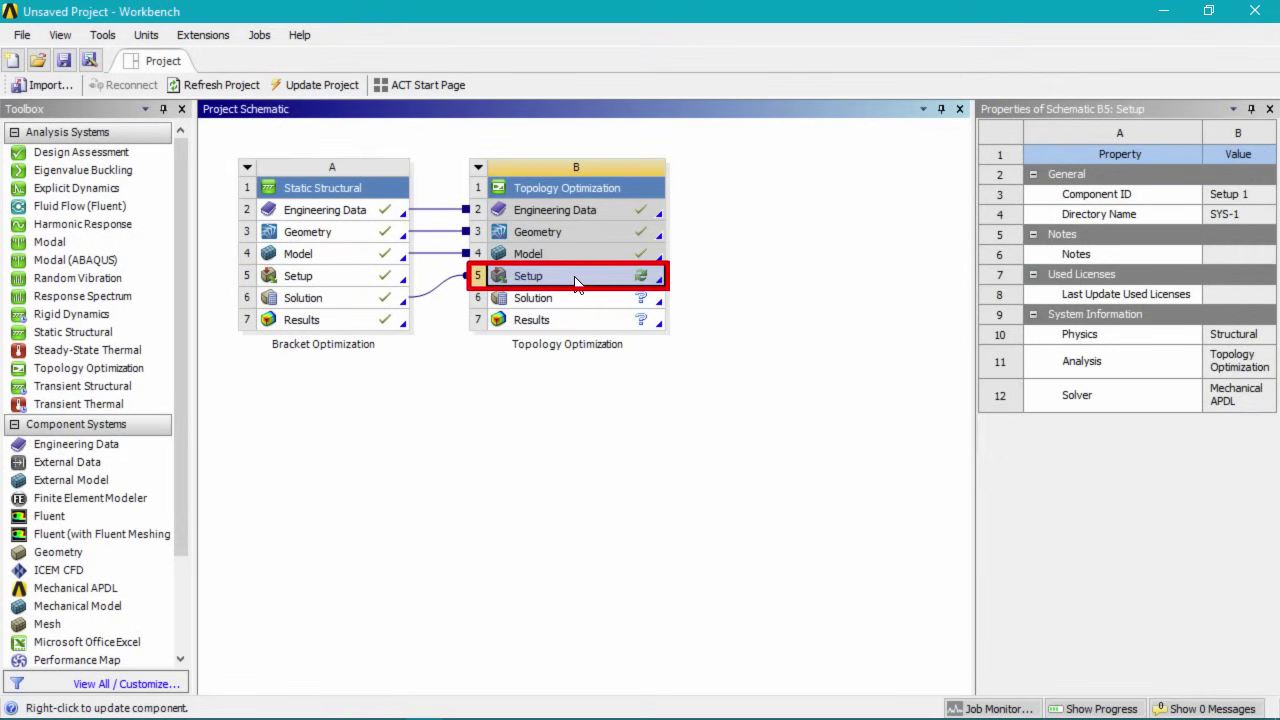
{"action": "double_click", "coordinate": [575, 284]}
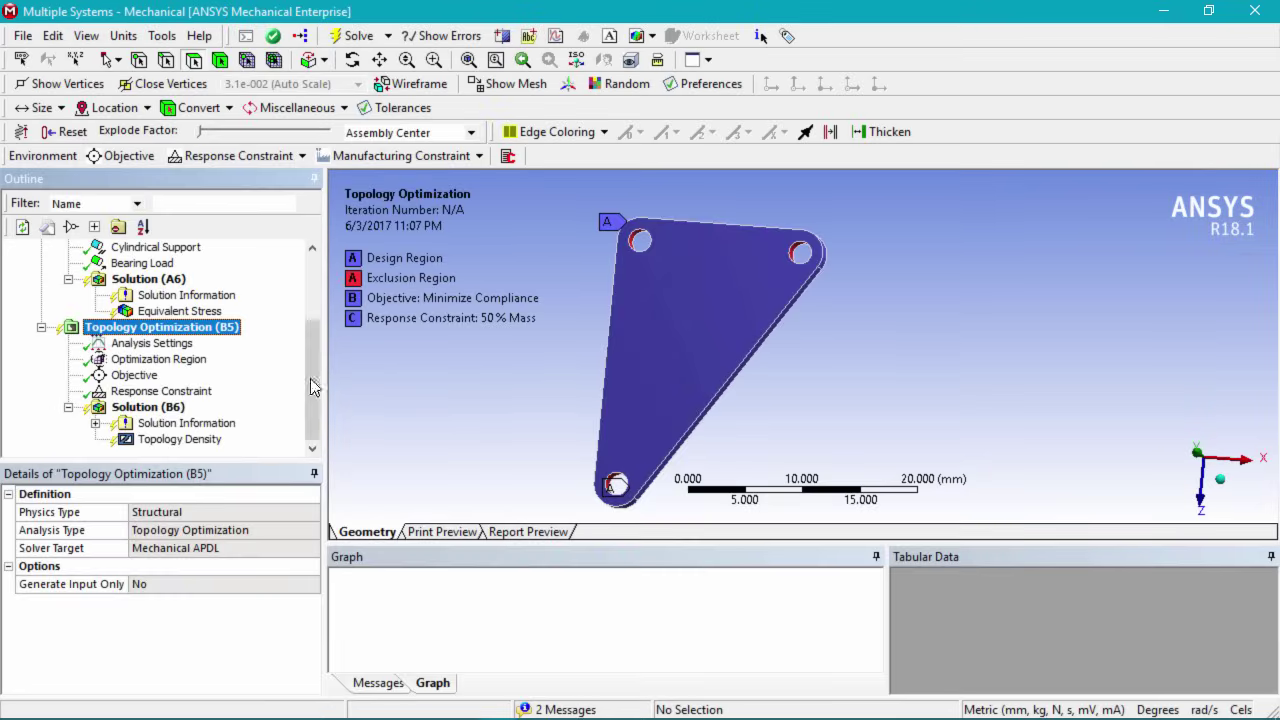
Review the Topology Optimization's Analysis Settings, including its output controls and analysis data management
{"action": "mouse_move", "coordinate": [311, 387]}
{"action": "left_mouse_down"}
{"action": "mouse_move", "coordinate": [308, 288]}
{"action": "mouse_move", "coordinate": [309, 372]}
{"action": "left_mouse_up"}
{"action": "left_click_drag", "start_coordinate": [601, 361], "coordinate": [570, 372]}
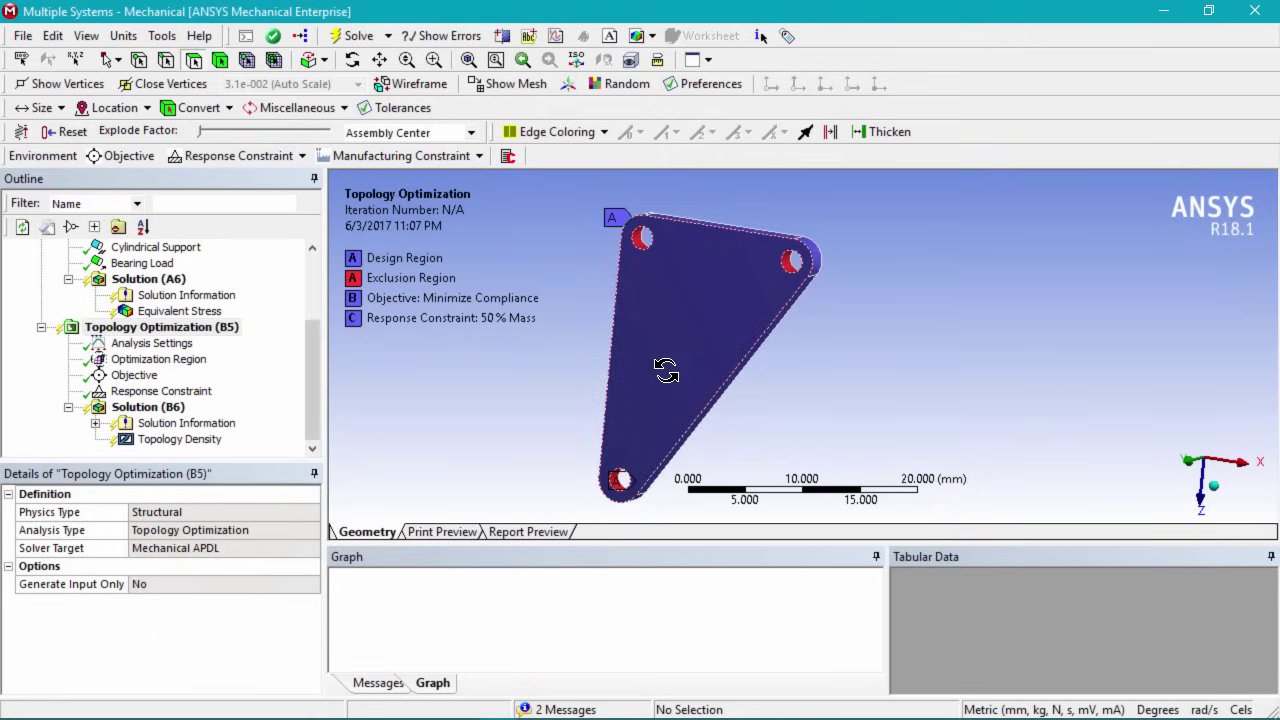
{"action": "middle_click_drag", "start_coordinate": [663, 371], "coordinate": [680, 368]}
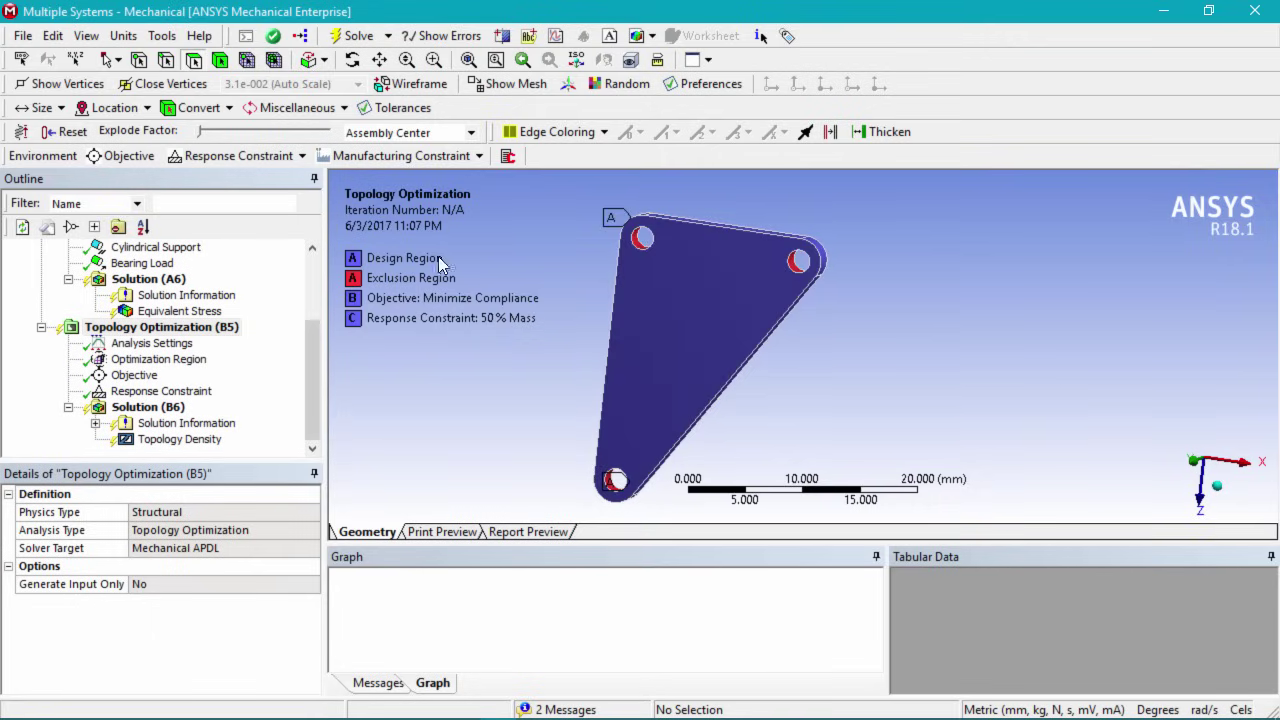
{"action": "left_click", "coordinate": [140, 348]}
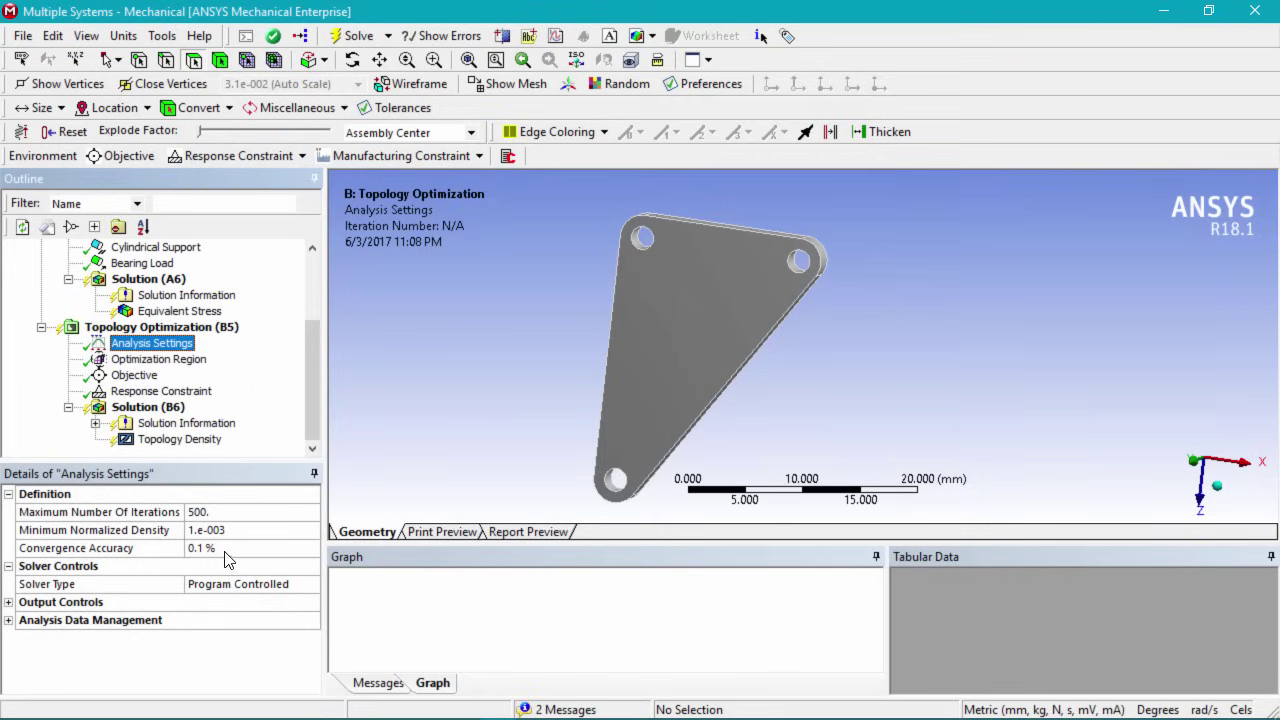
{"action": "left_click", "coordinate": [16, 605]}
{"action": "left_click", "coordinate": [13, 641]}
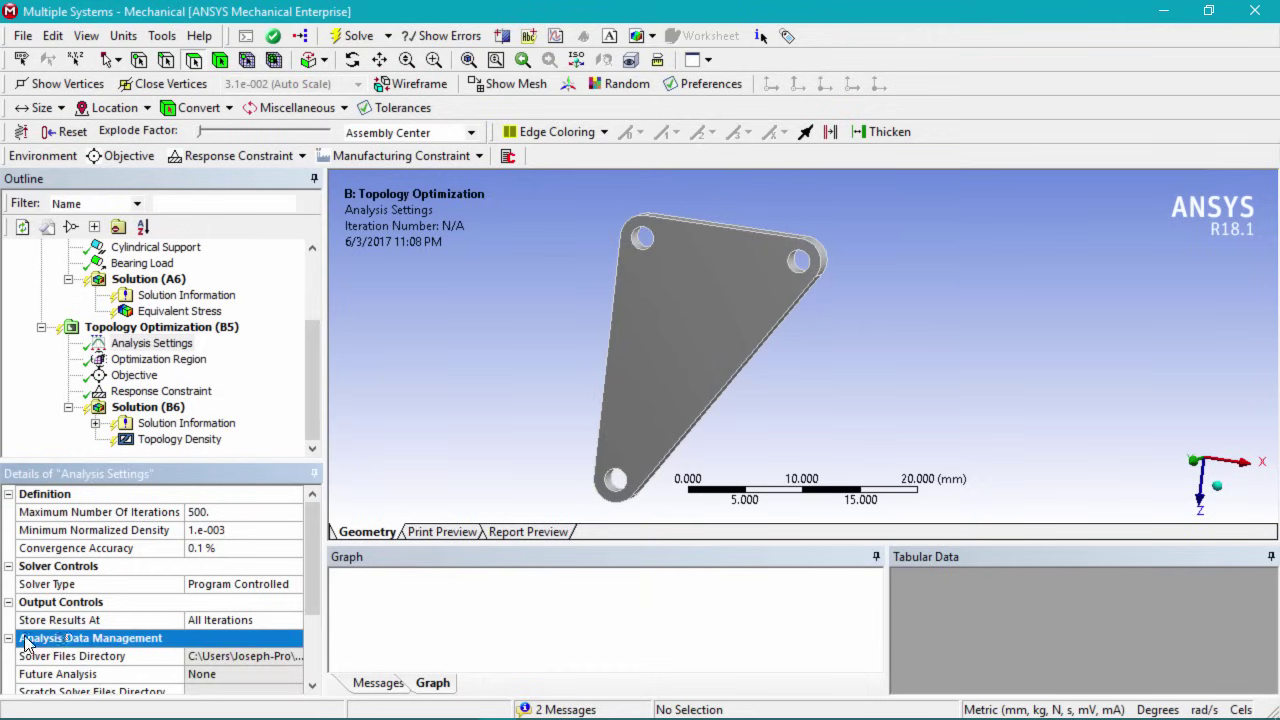
{"action": "scroll", "coordinate": [105, 645], "scroll_direction": "down", "scroll_amount": 2}
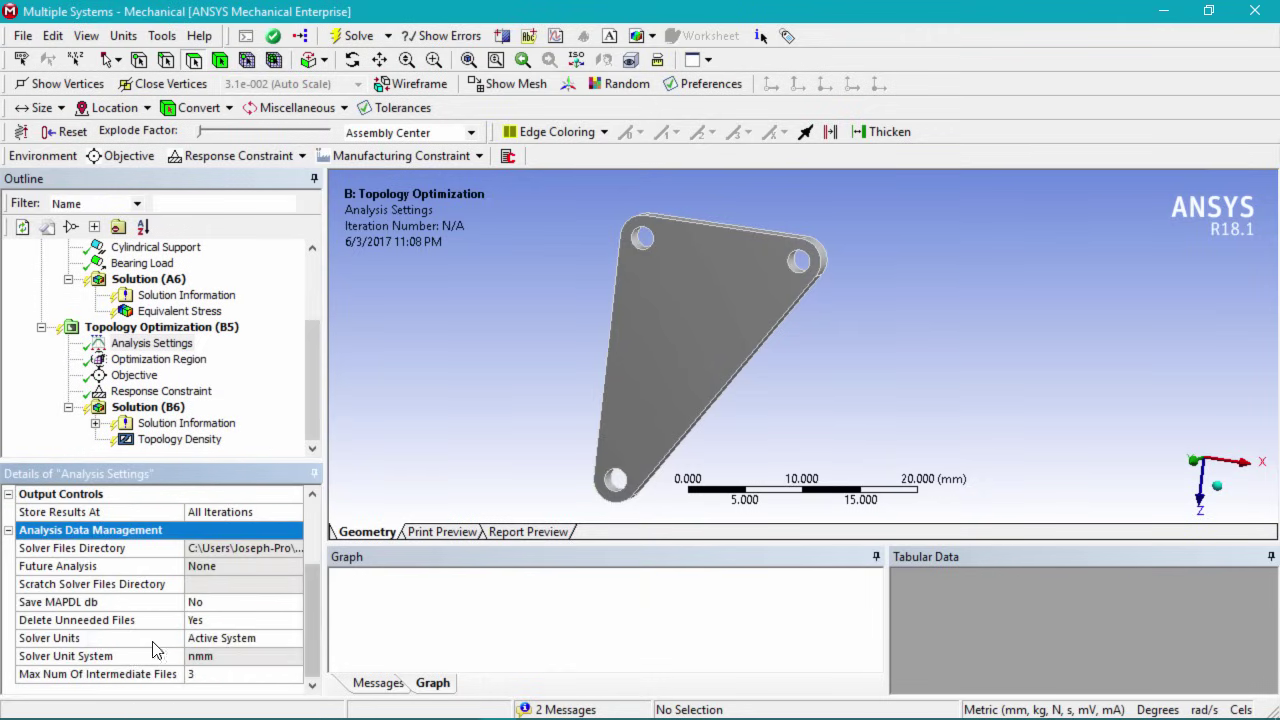
{"action": "scroll", "coordinate": [210, 625], "scroll_direction": "up", "scroll_amount": 2}
Review the Optimization Region's options for defining the exclusion region, and the Objective worksheet
{"action": "left_click", "coordinate": [185, 360]}
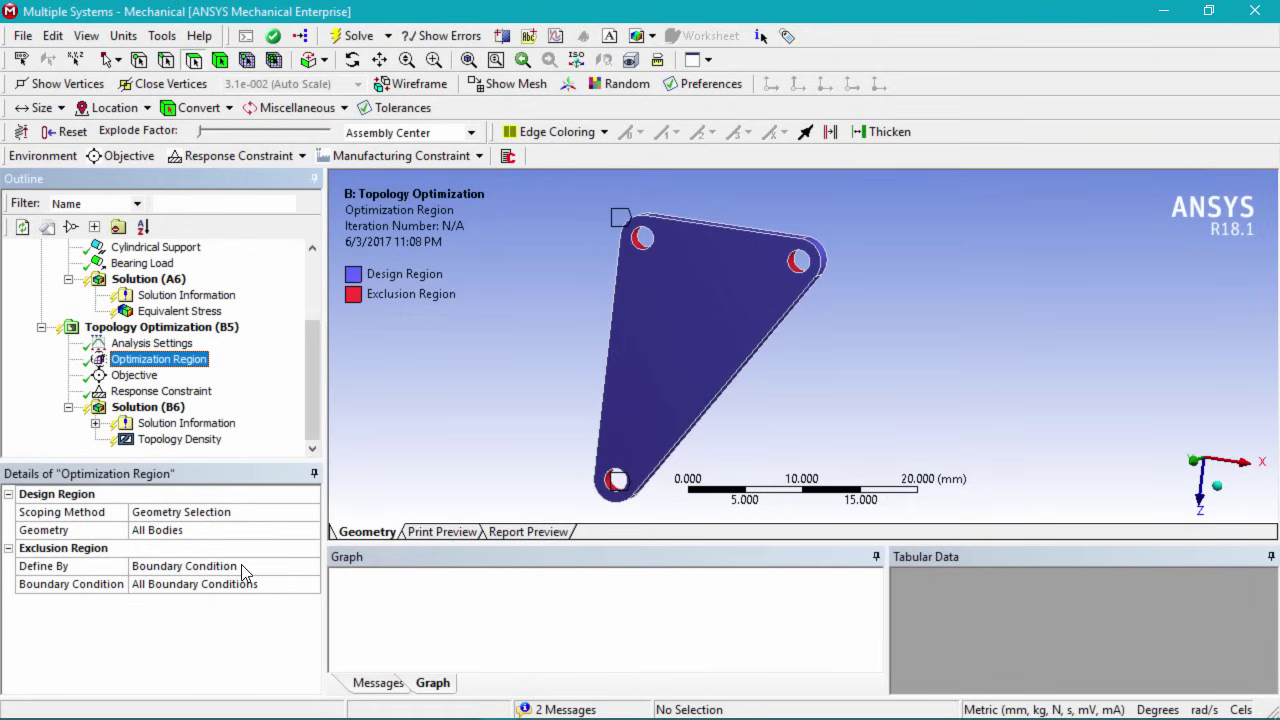
{"action": "left_click", "coordinate": [305, 572]}
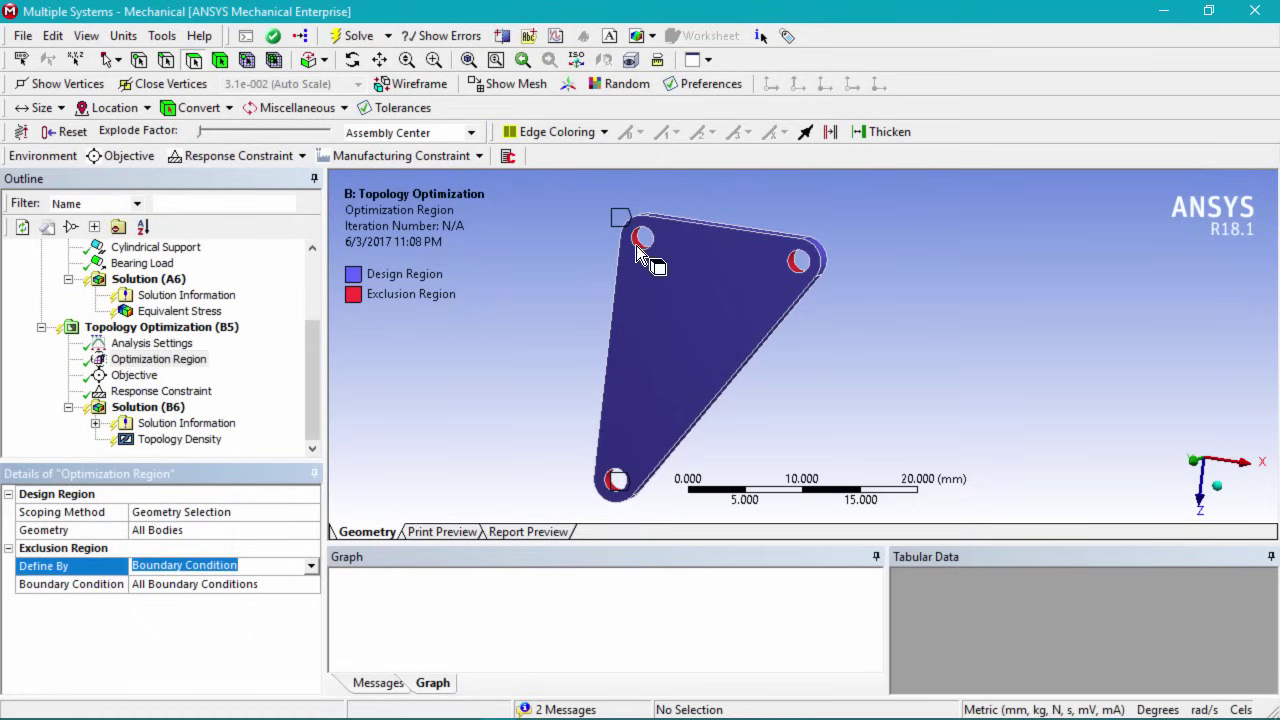
{"action": "left_click", "coordinate": [309, 567]}
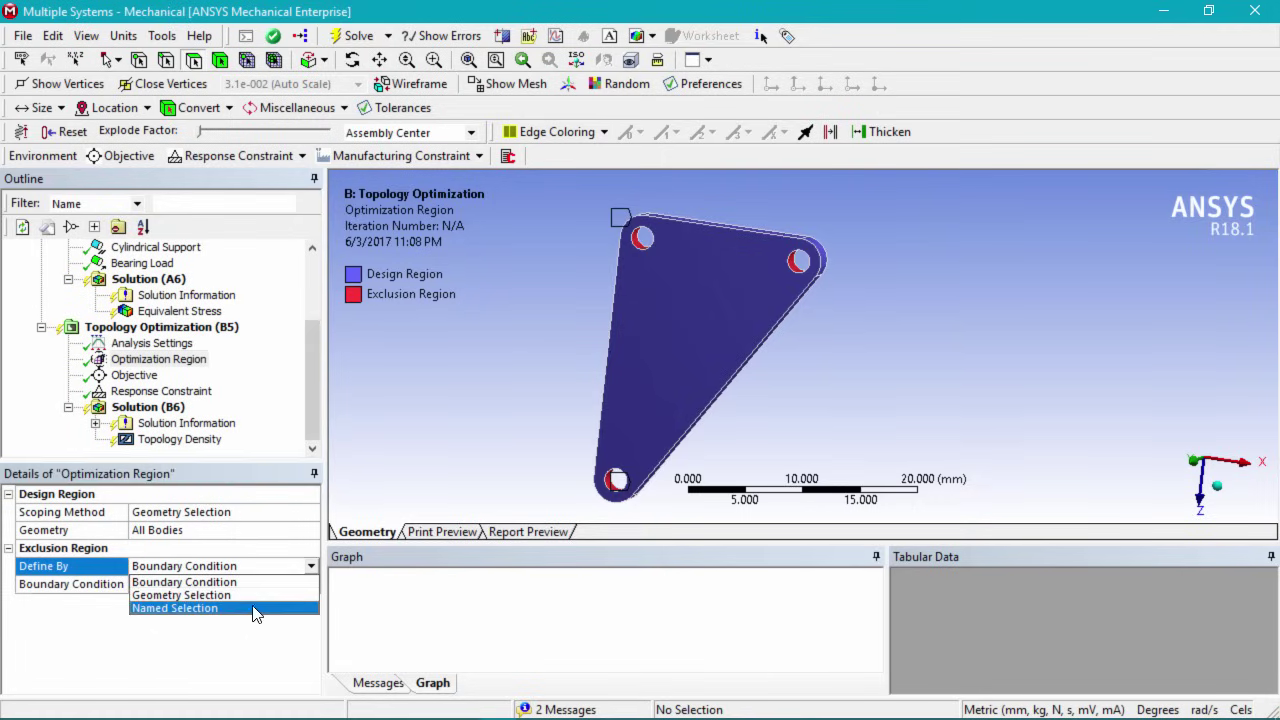
{"action": "left_click", "coordinate": [197, 636]}
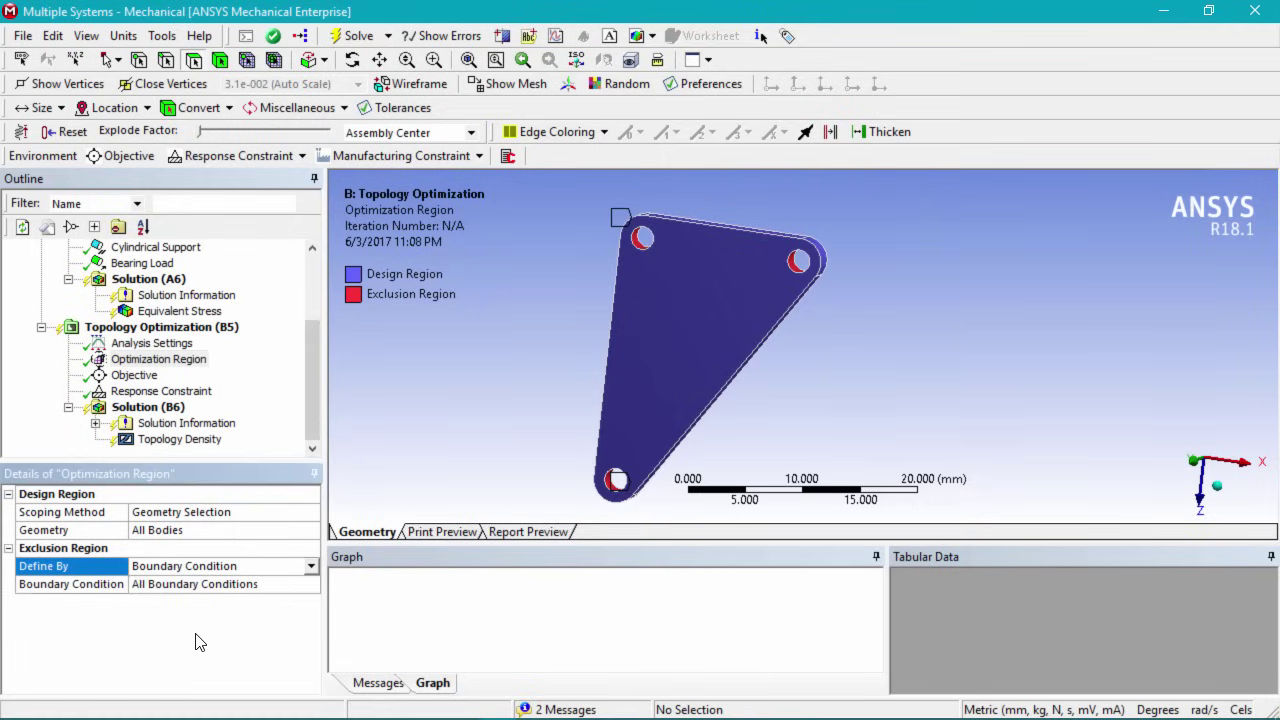
{"action": "left_click", "coordinate": [146, 377]}
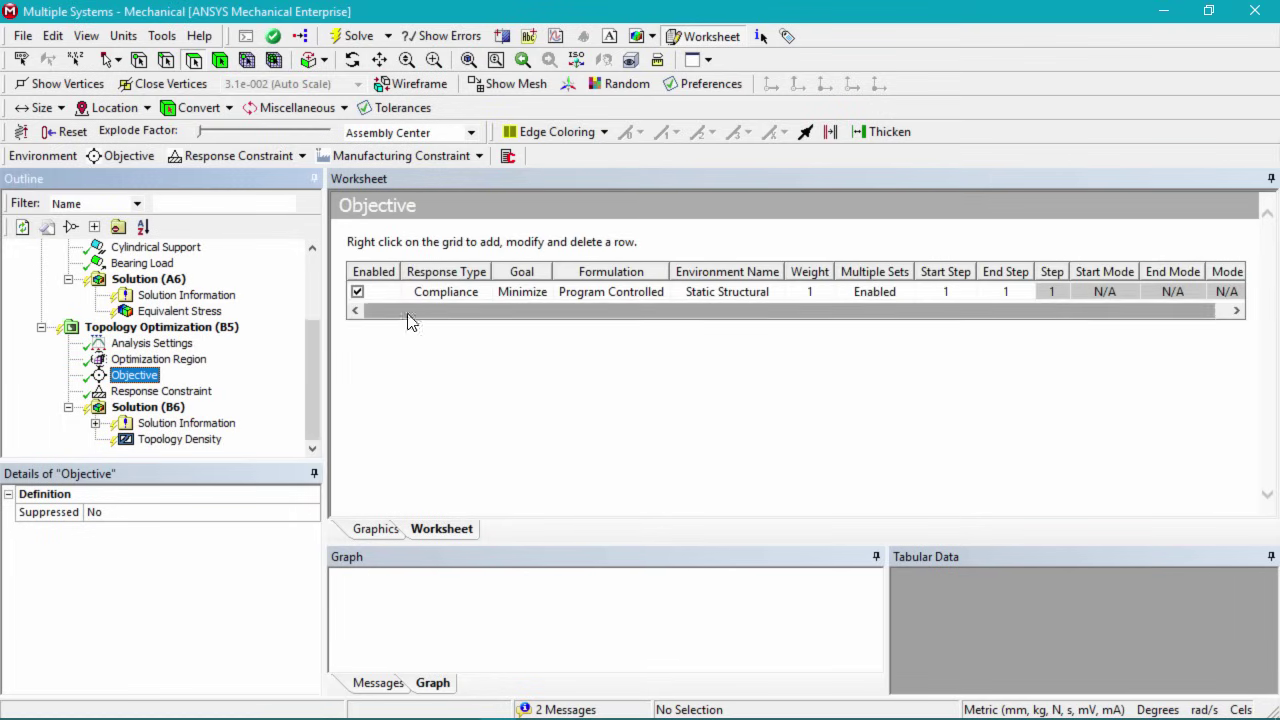
Review the Response Constraint's response types, keep Mass, and set Percent to Retain to 60%
{"action": "left_click", "coordinate": [155, 391]}
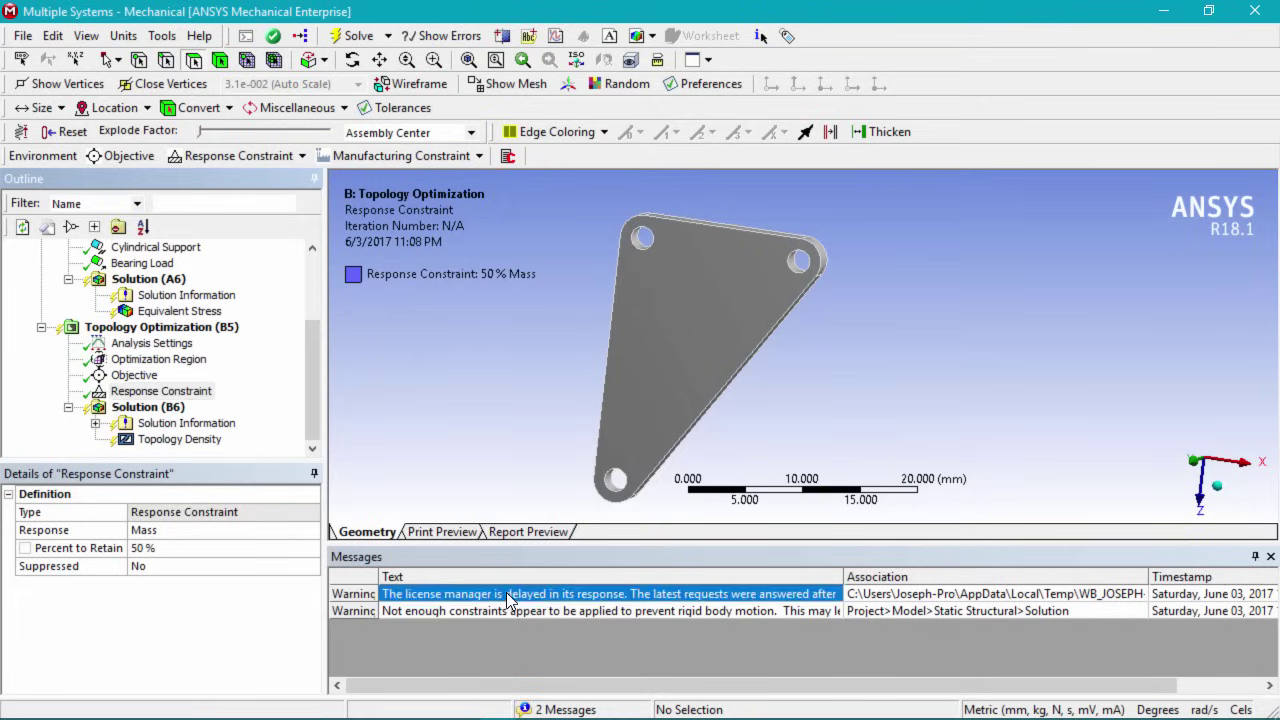
{"action": "left_click", "coordinate": [300, 531]}
{"action": "left_click", "coordinate": [313, 531]}
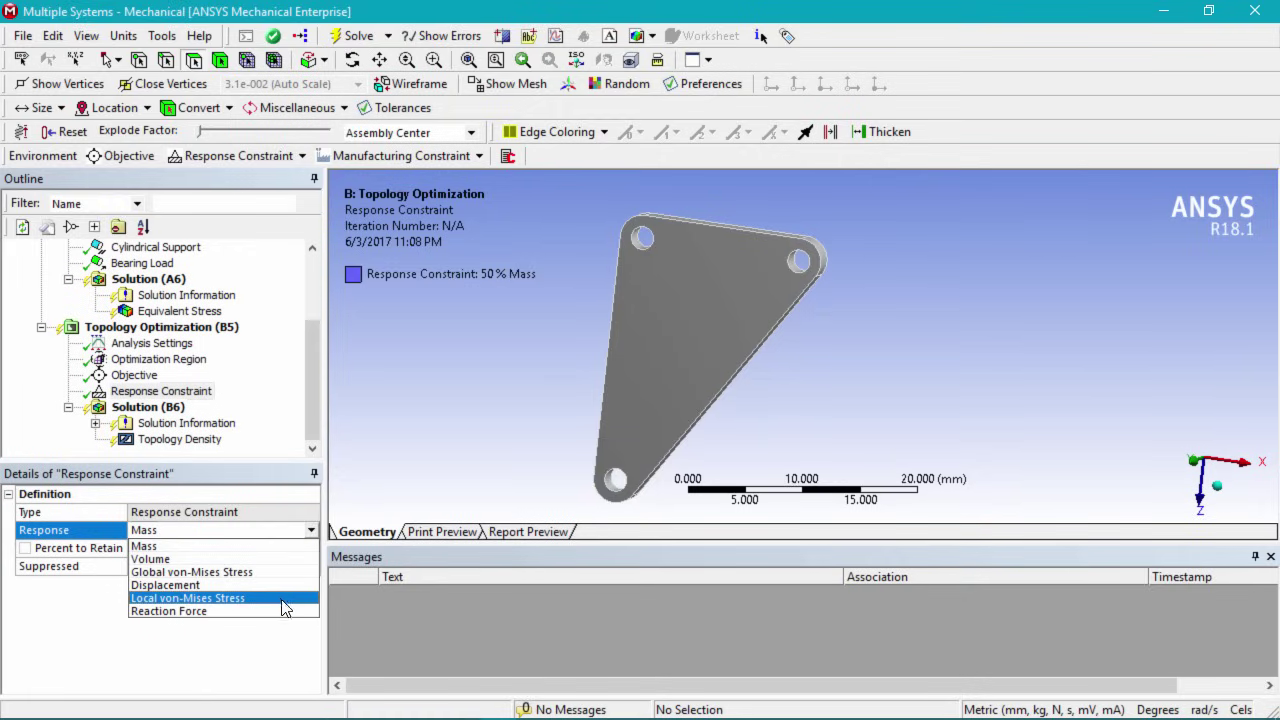
{"action": "left_click", "coordinate": [91, 610]}
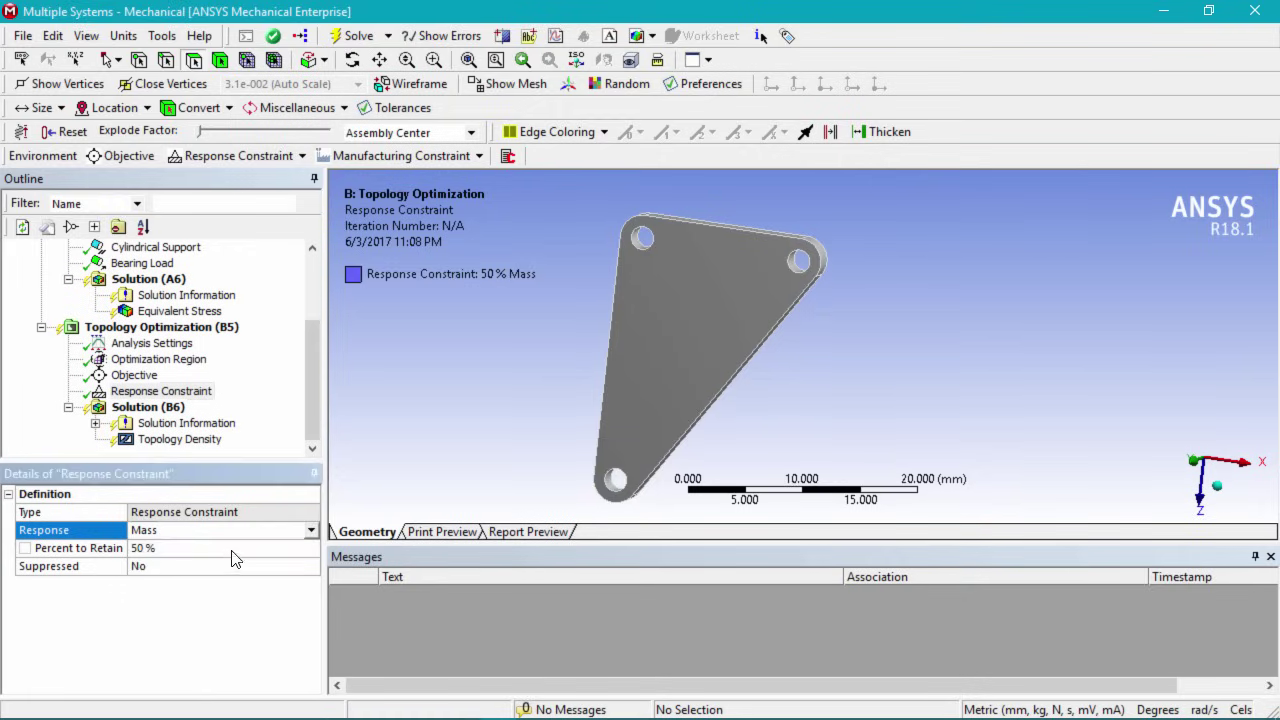
{"action": "left_click", "coordinate": [297, 531]}
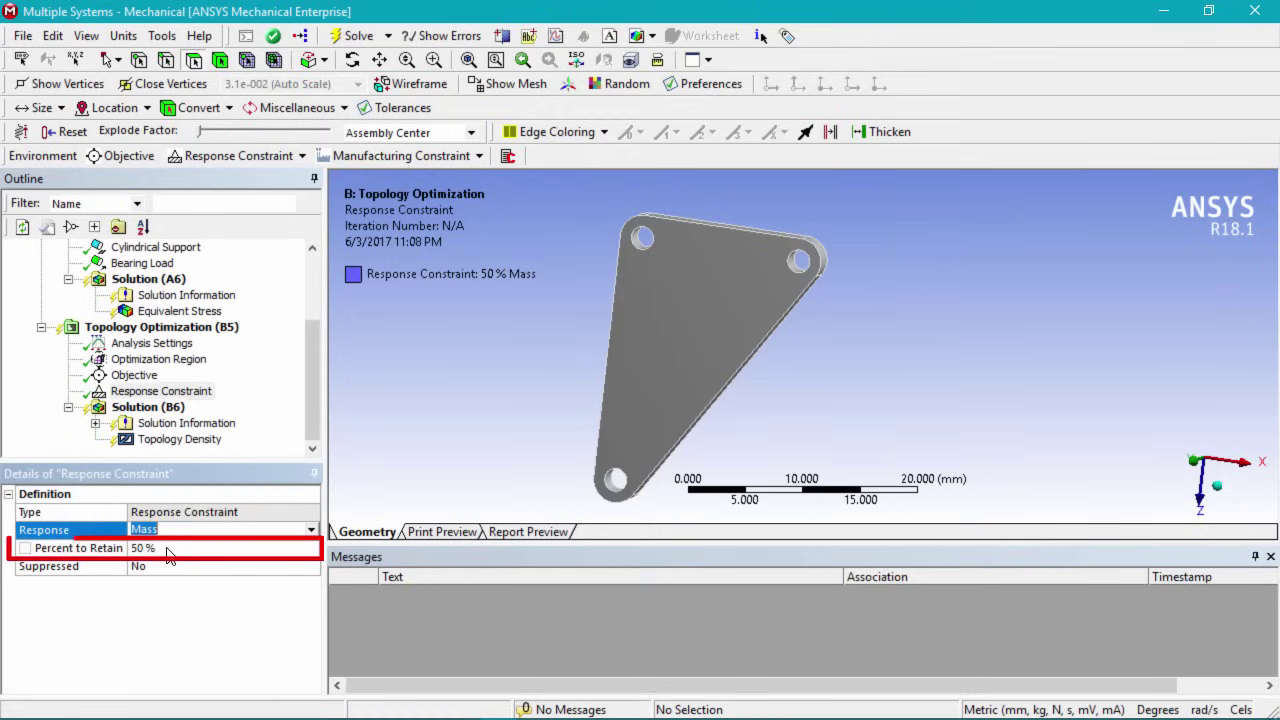
{"action": "left_click", "coordinate": [168, 548]}
{"action": "type", "text": "60"}
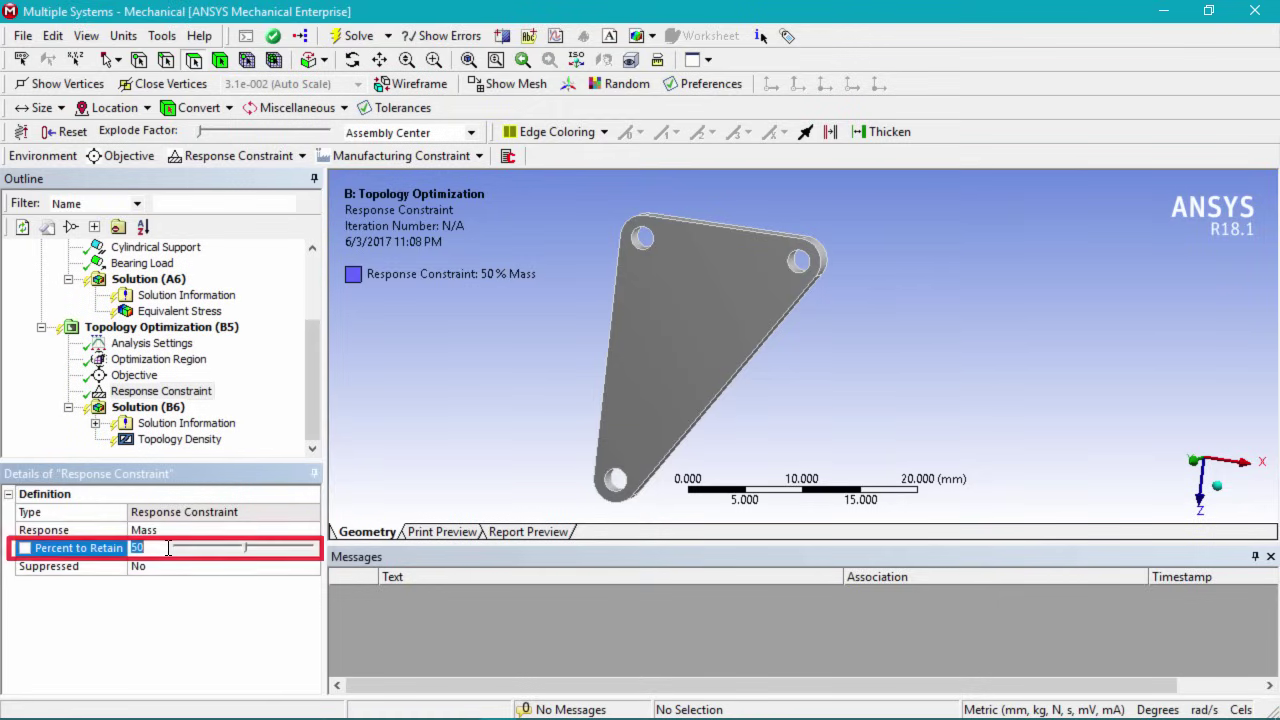
{"action": "key", "text": "Return"}
Check the topology solution's Export Topology (STL file) option, leaving it at Yes, and view its Solution Information
{"action": "left_click", "coordinate": [145, 409]}
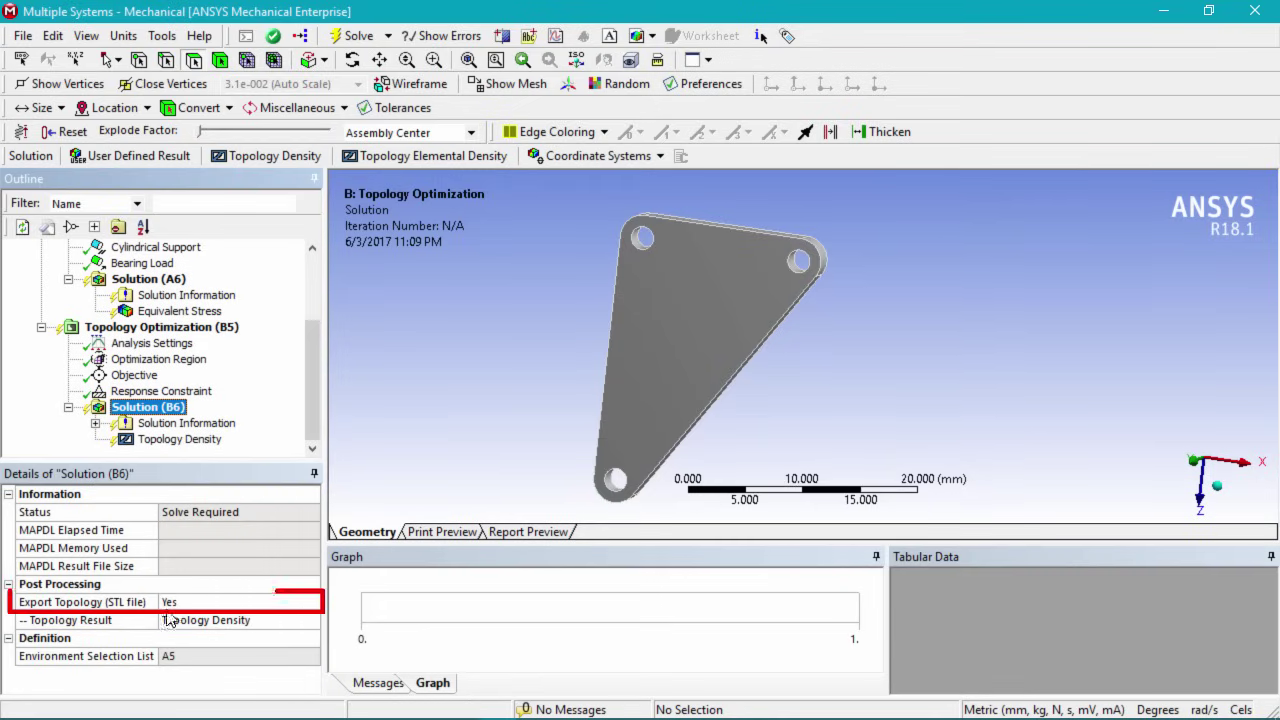
{"action": "left_click", "coordinate": [304, 603]}
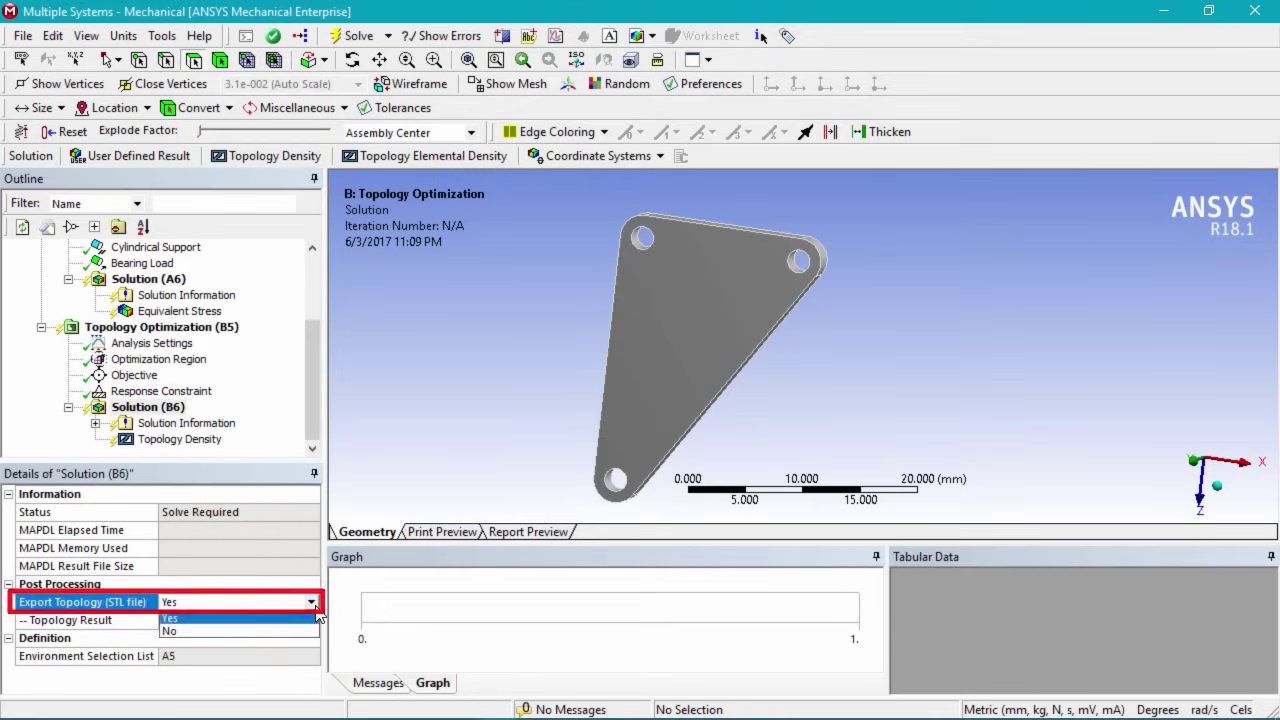
{"action": "left_click", "coordinate": [313, 608]}
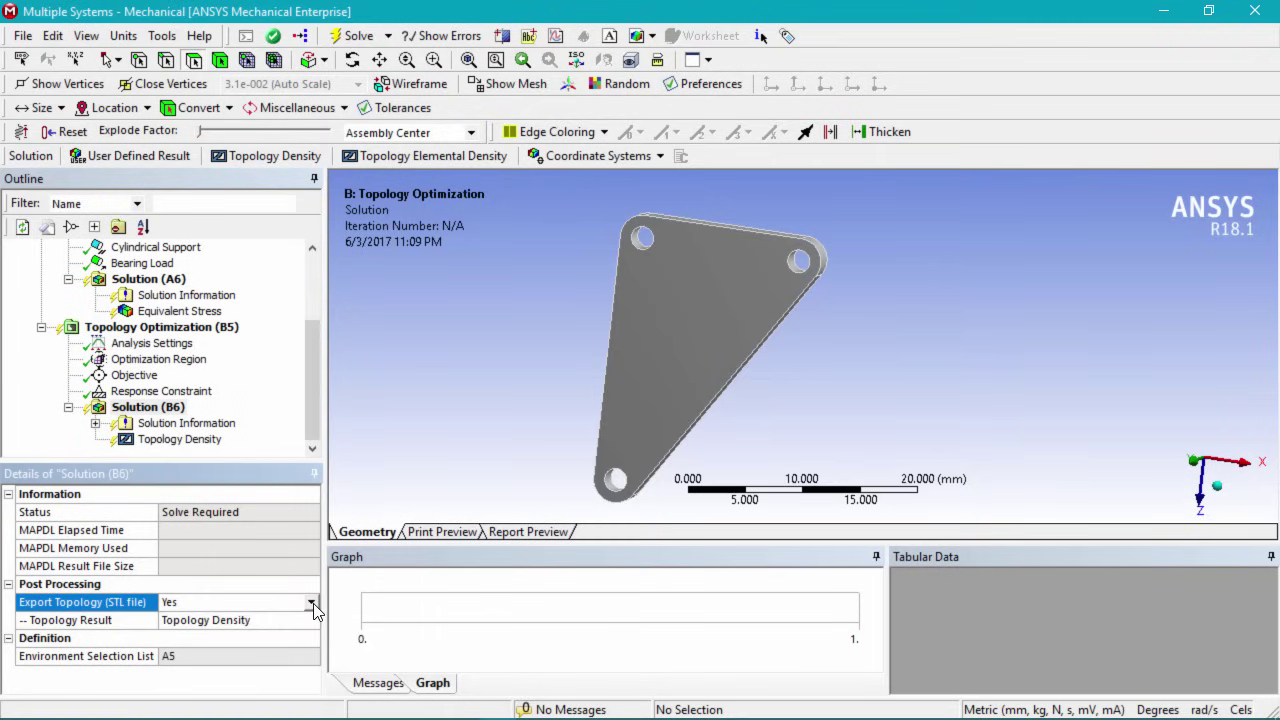
{"action": "left_click", "coordinate": [184, 407]}
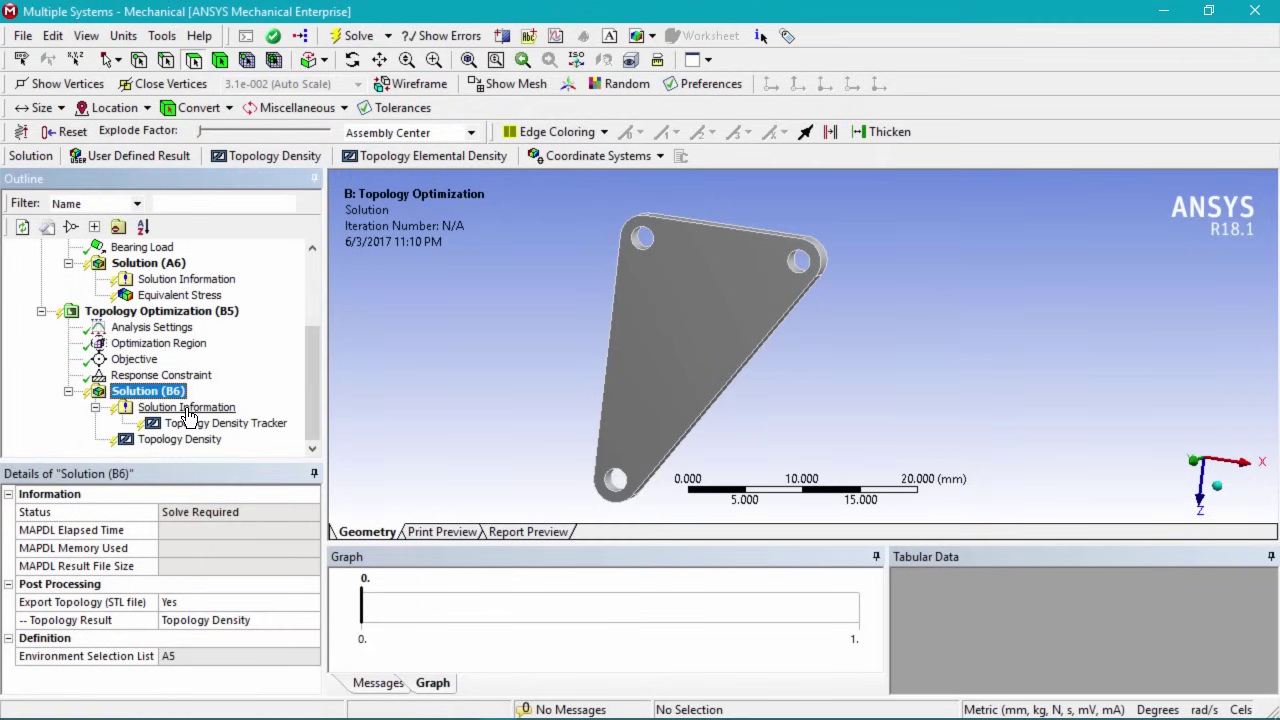
{"action": "left_click", "coordinate": [182, 410]}
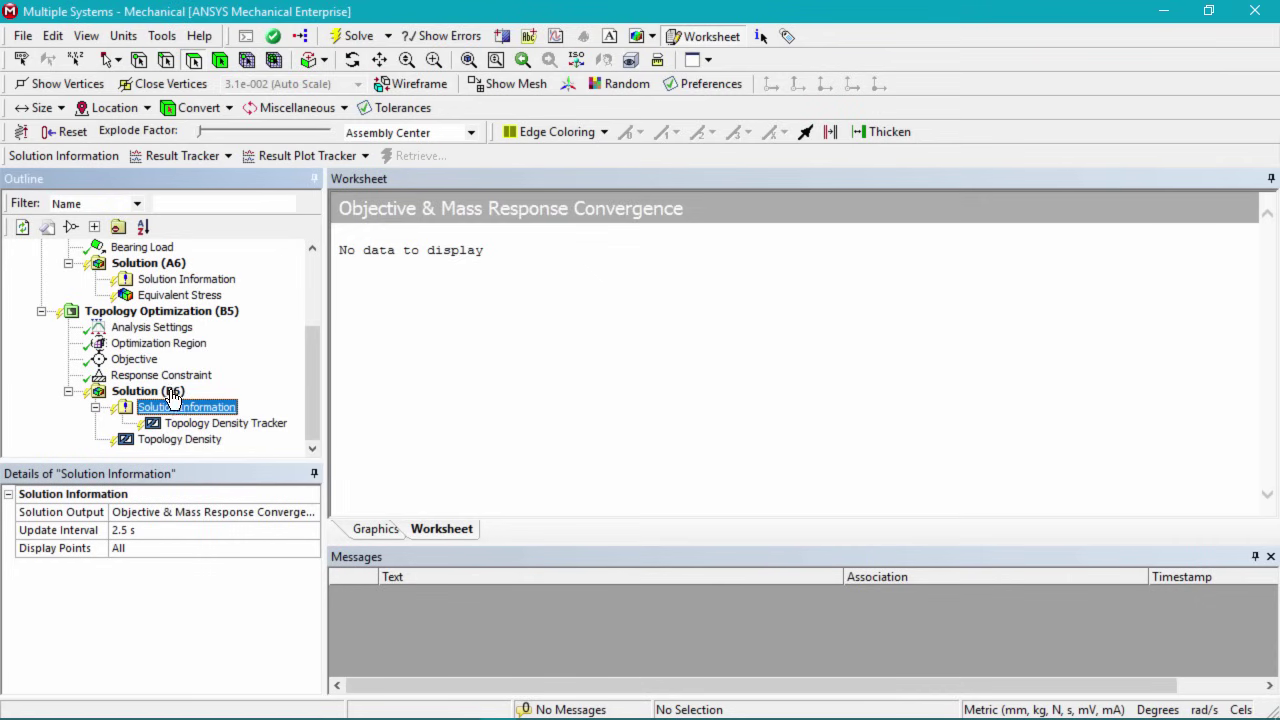
Solve the topology optimization and display the Topology Density Tracker to follow its progress
{"action": "left_click", "coordinate": [150, 391]}
{"action": "left_click", "coordinate": [352, 37]}
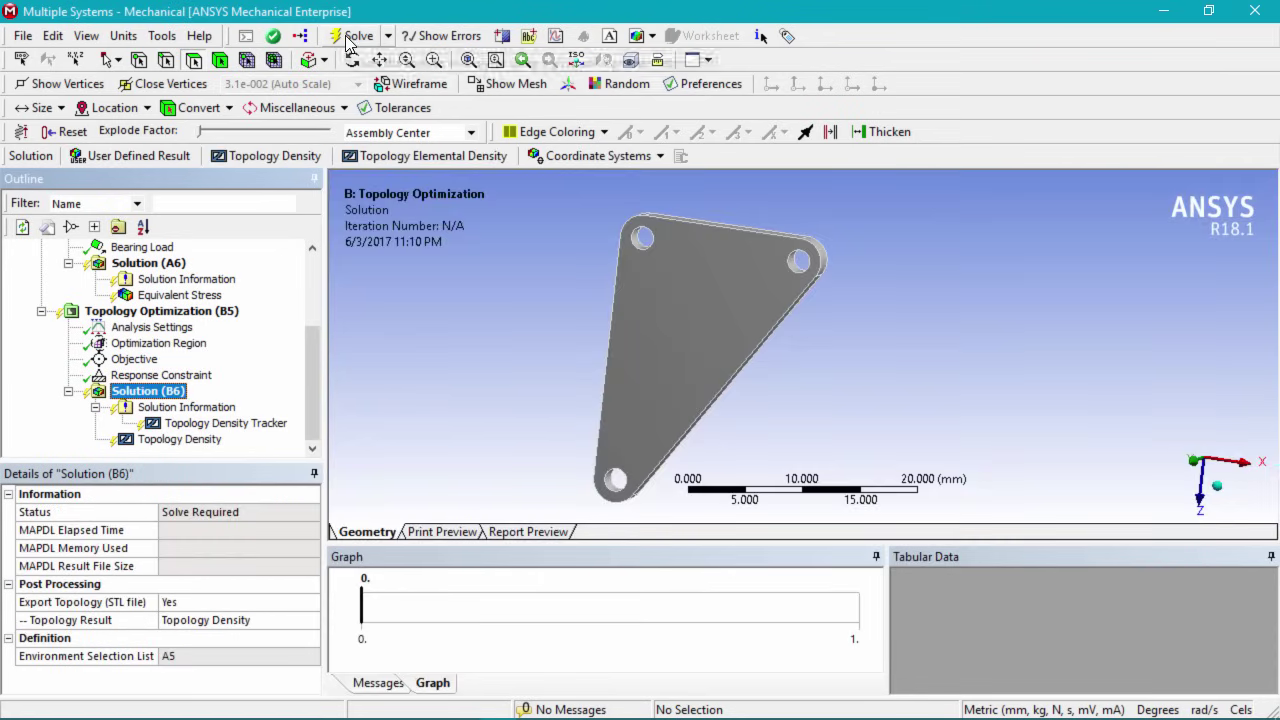
{"action": "left_click_drag", "start_coordinate": [612, 476], "coordinate": [586, 533]}
{"action": "left_click", "coordinate": [199, 424]}
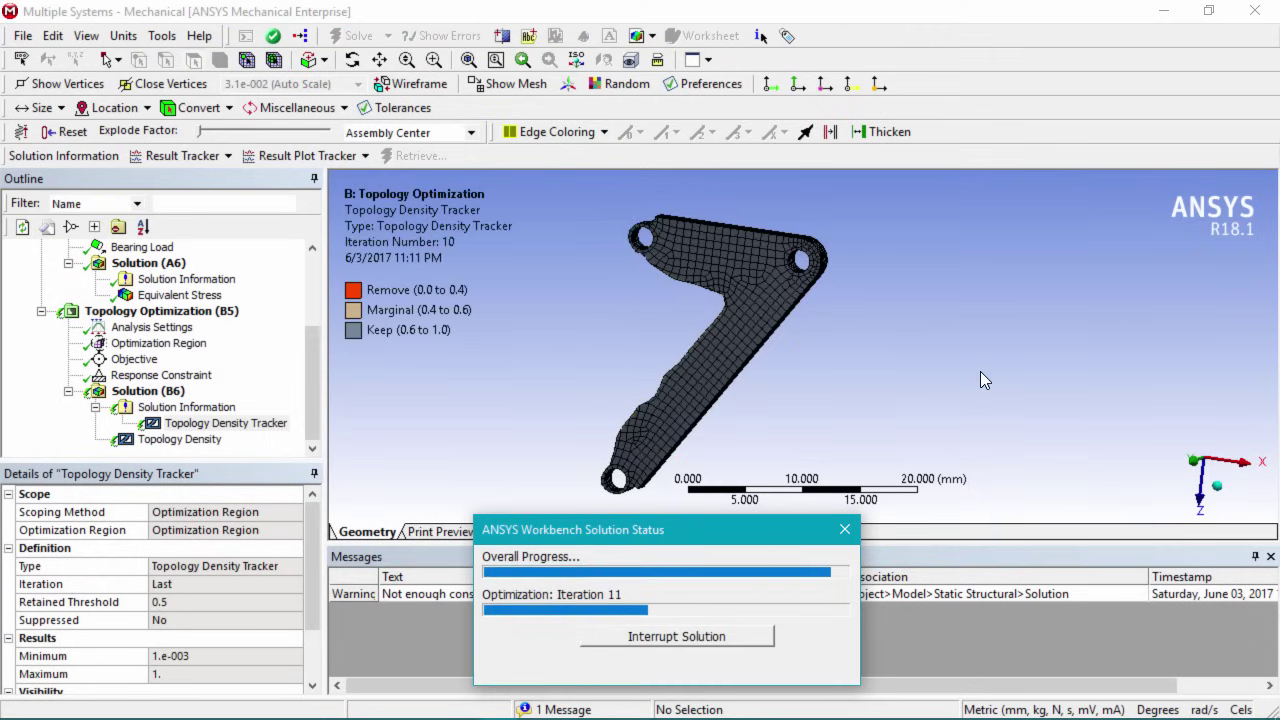
Examine the Objective & Mass Response Convergence charts in the topology optimization's Solution Information
{"action": "left_click", "coordinate": [187, 407]}
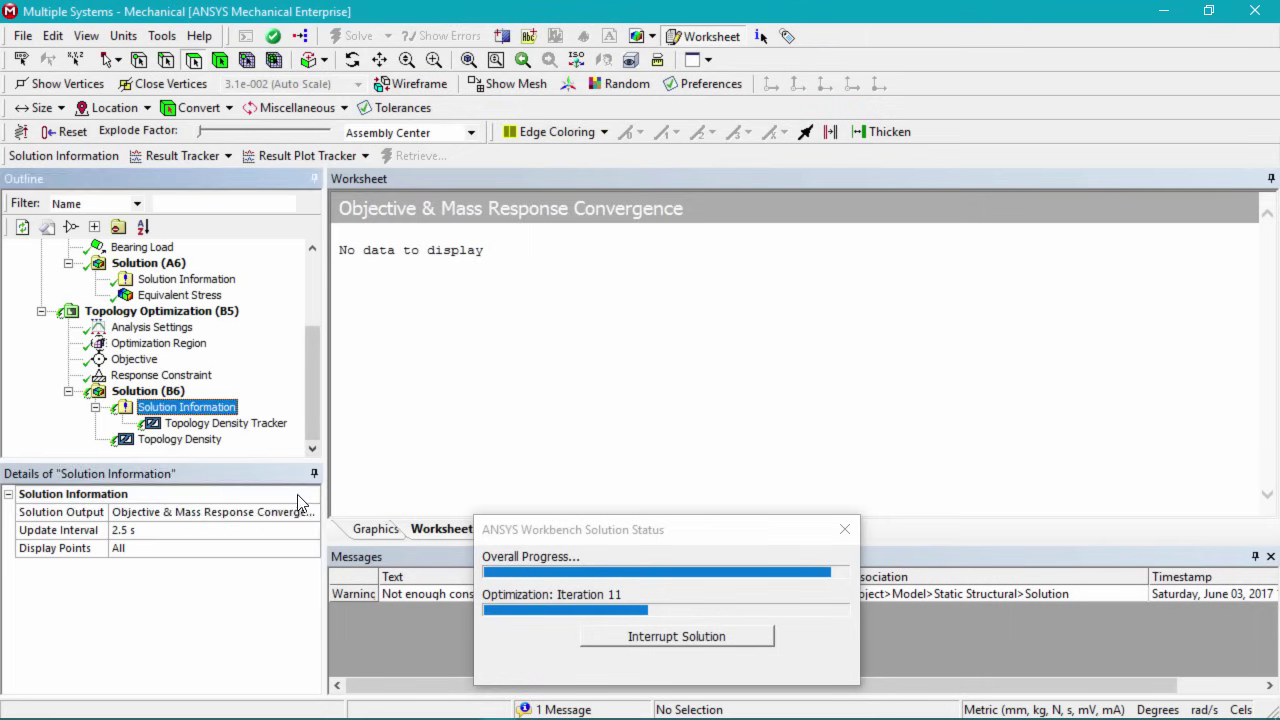
{"action": "left_click", "coordinate": [309, 514]}
{"action": "left_click", "coordinate": [311, 513]}
{"action": "left_click", "coordinate": [279, 556]}
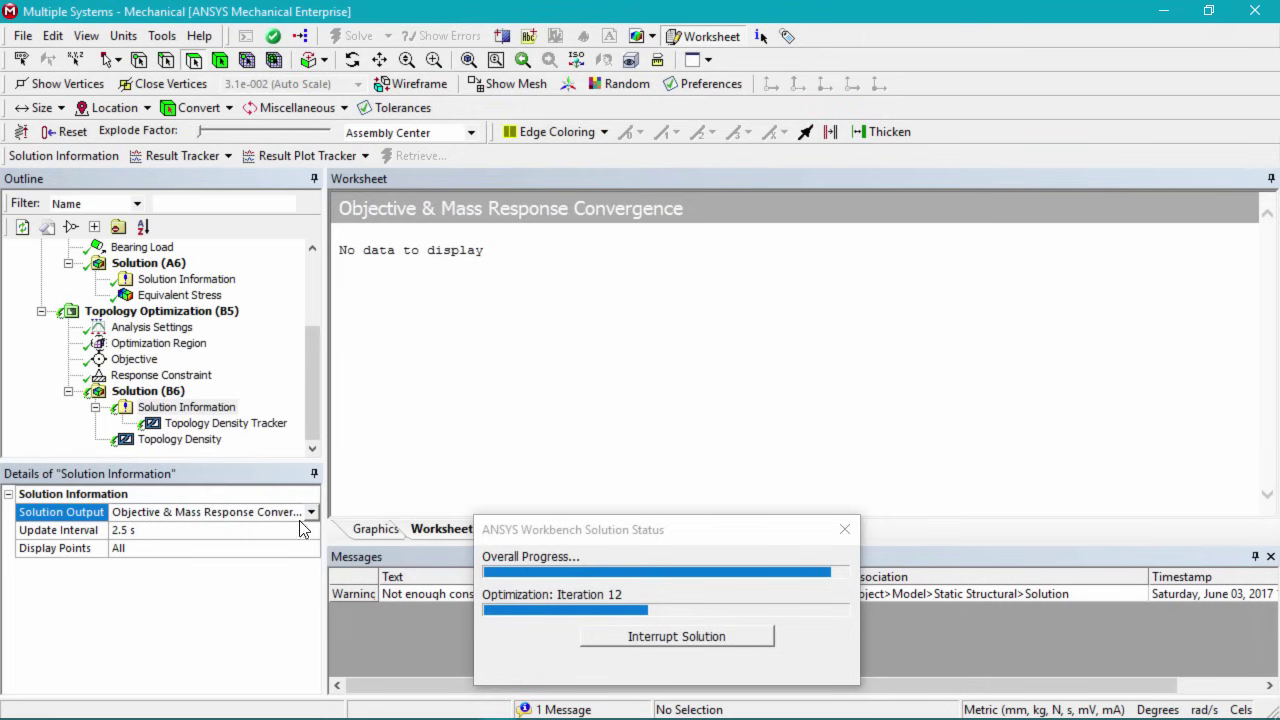
{"action": "left_click", "coordinate": [311, 512]}
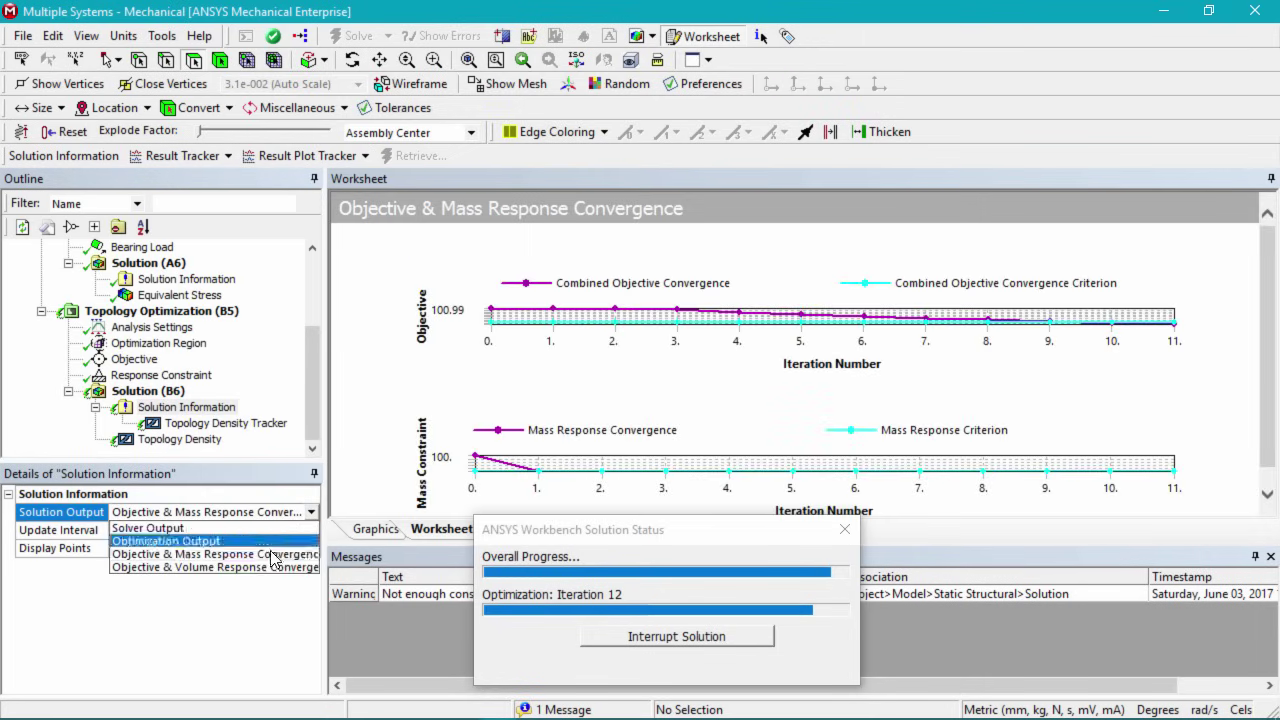
{"action": "left_click", "coordinate": [271, 556]}
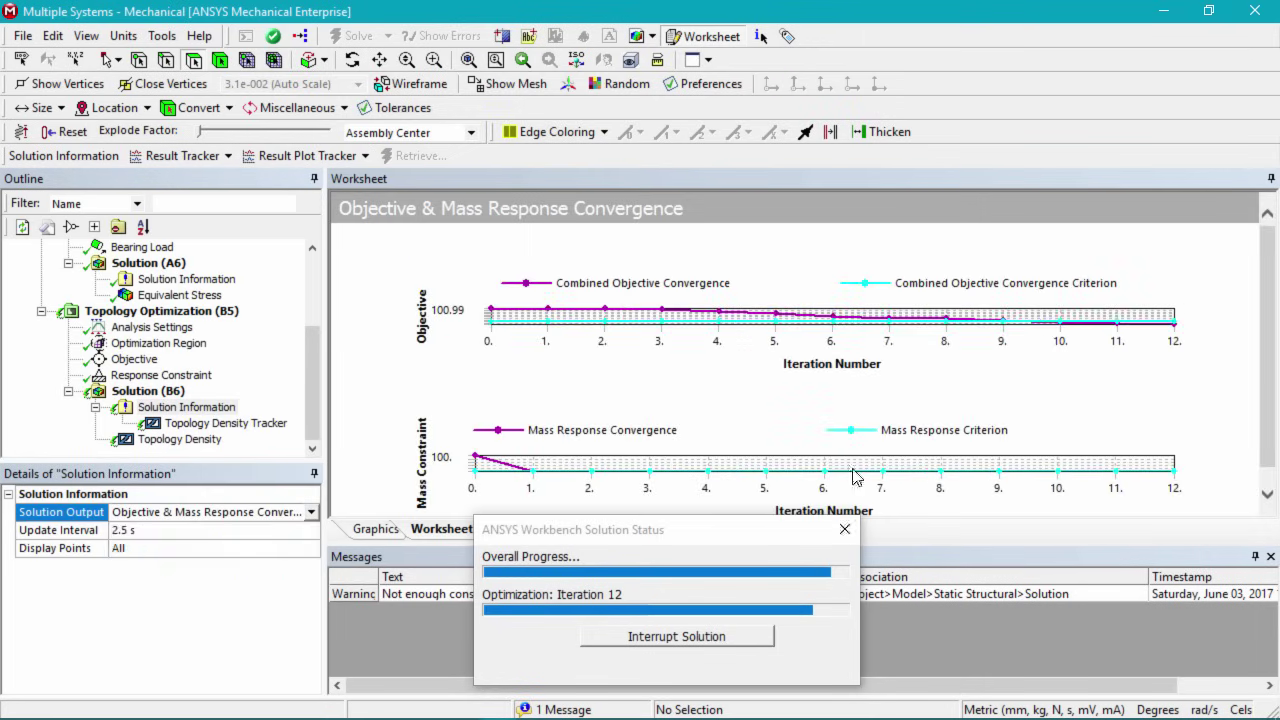
Switch the Solution Information to Optimization Output and then to Solver Output to view both logs
{"action": "left_click", "coordinate": [312, 515]}
{"action": "left_click", "coordinate": [287, 543]}
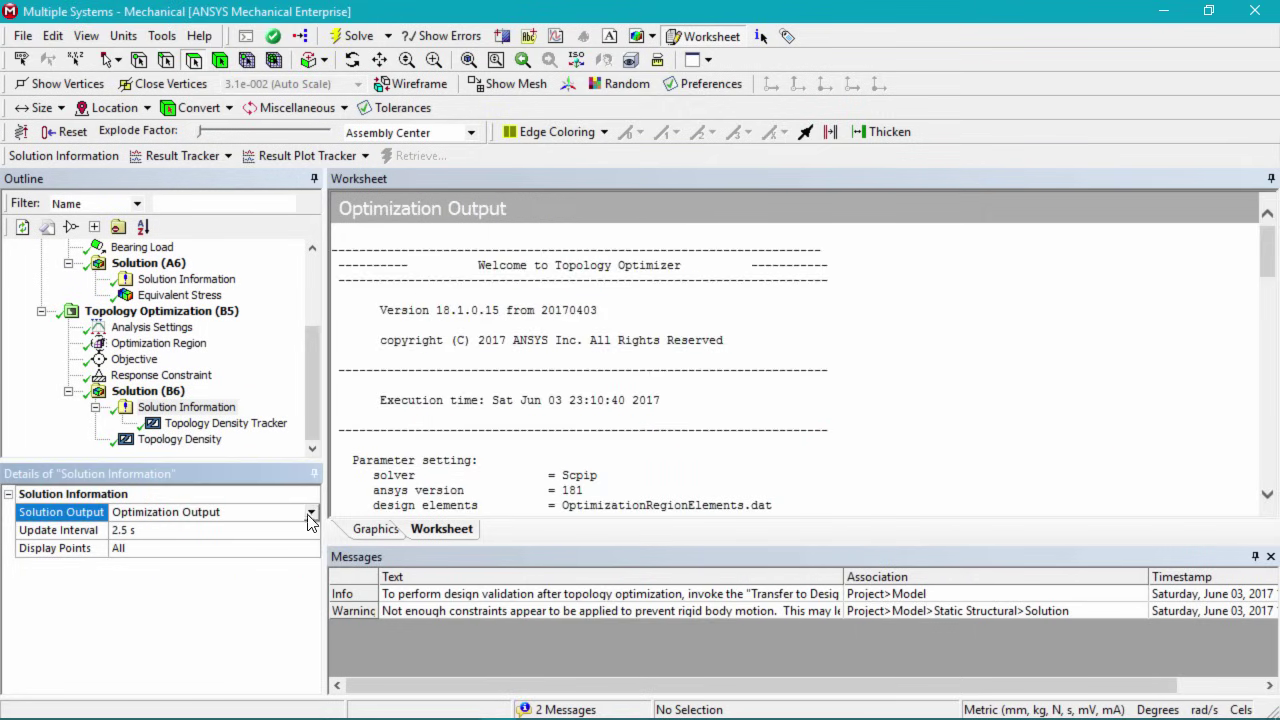
{"action": "left_click", "coordinate": [310, 515]}
{"action": "left_click", "coordinate": [296, 528]}
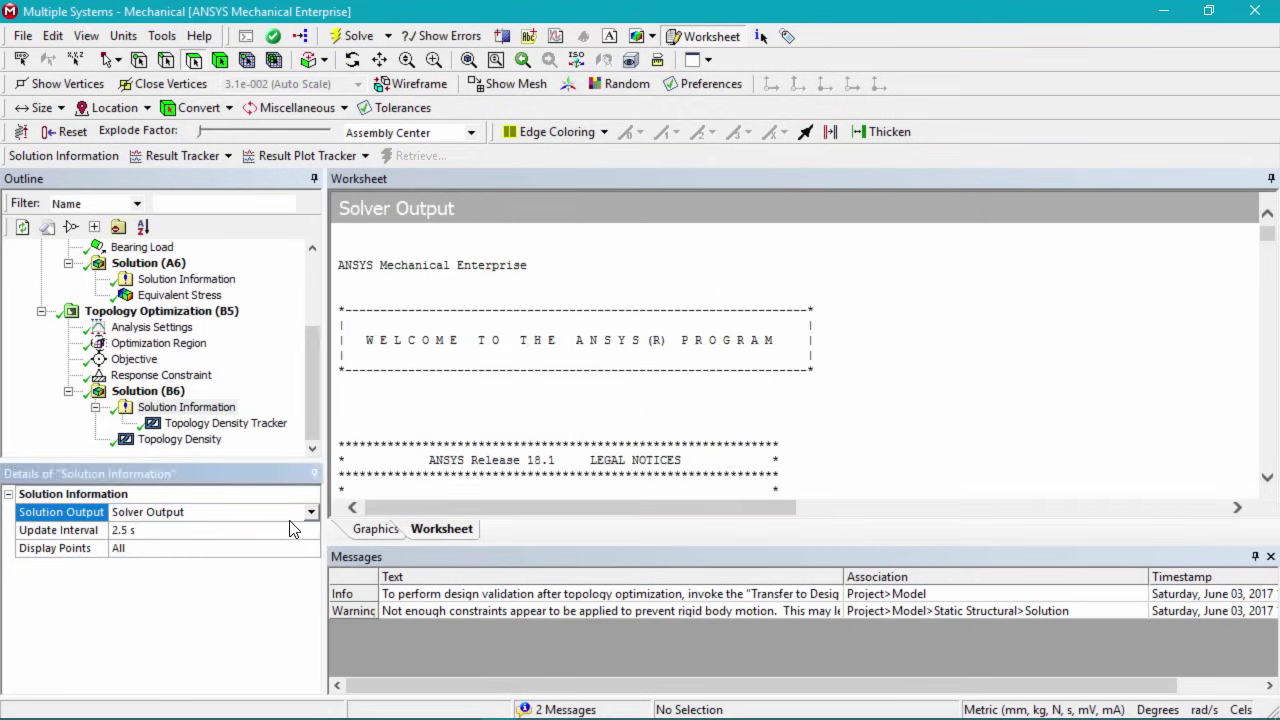
Inspect the optimized bracket in the Topology Density Tracker and Topology Density results, and play the density animation
{"action": "left_click", "coordinate": [205, 424]}
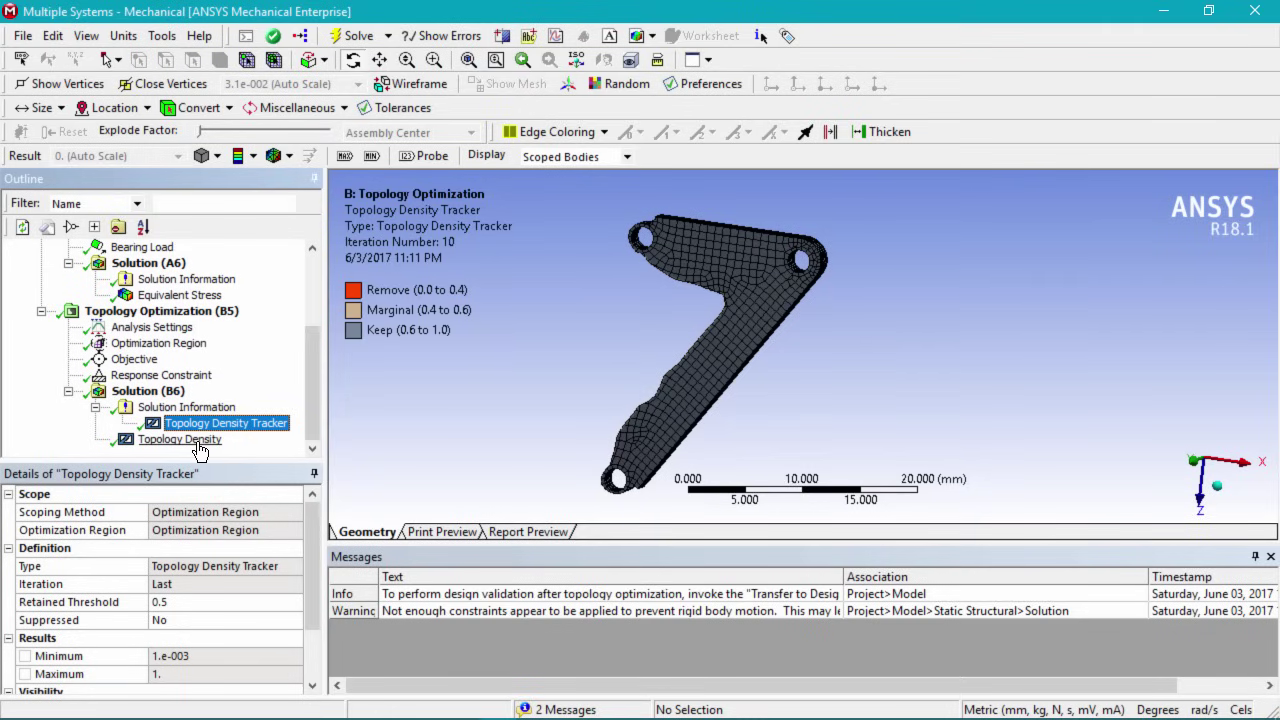
{"action": "left_click_drag", "start_coordinate": [612, 356], "coordinate": [750, 378]}
{"action": "left_click", "coordinate": [178, 440]}
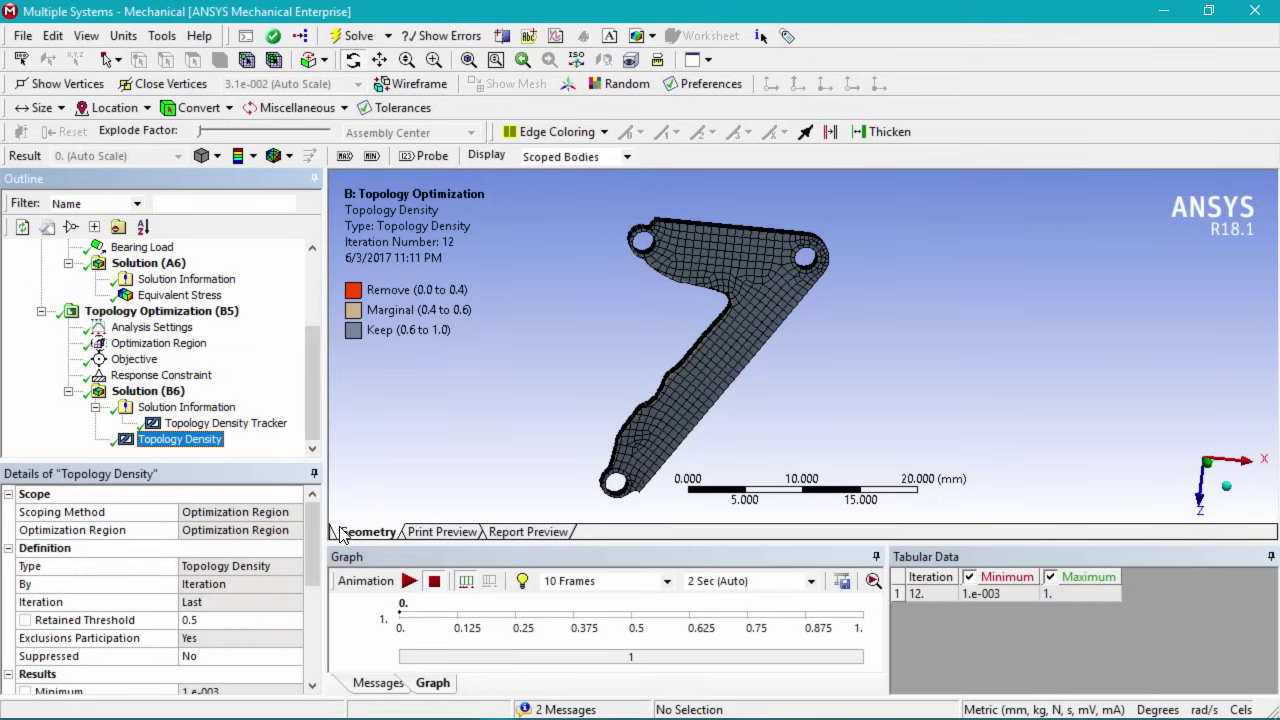
{"action": "left_click", "coordinate": [410, 587]}
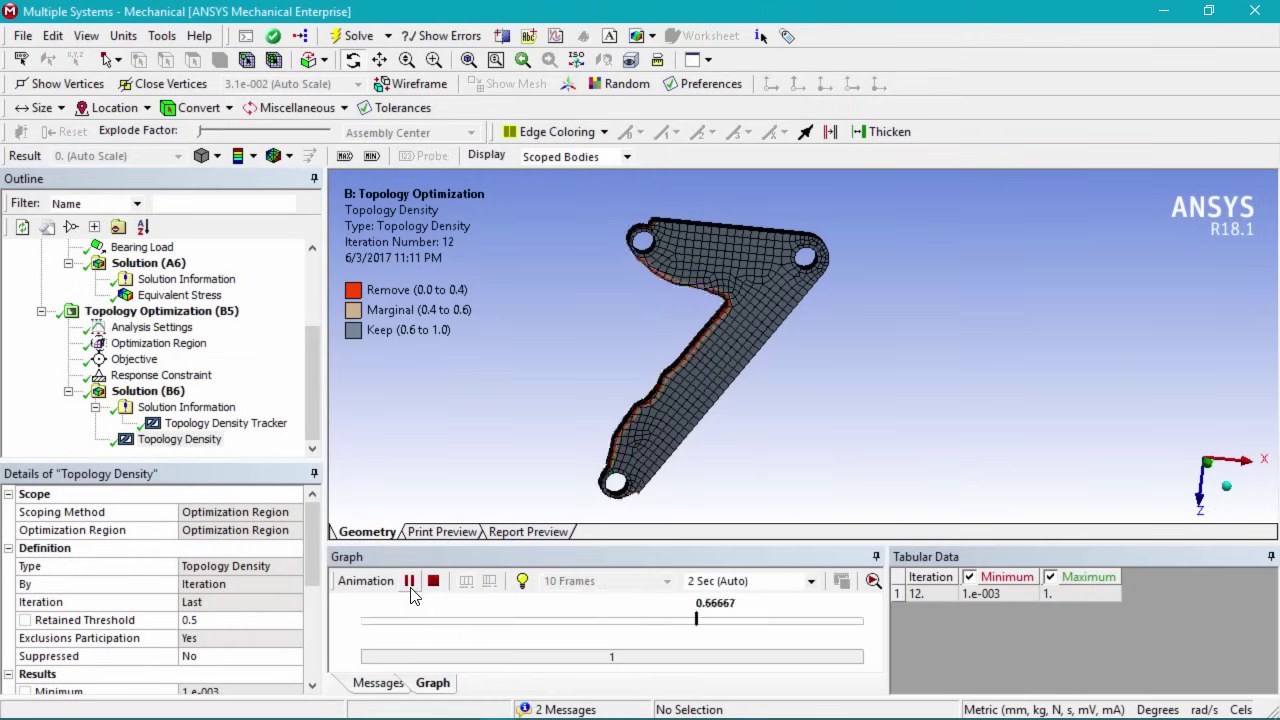
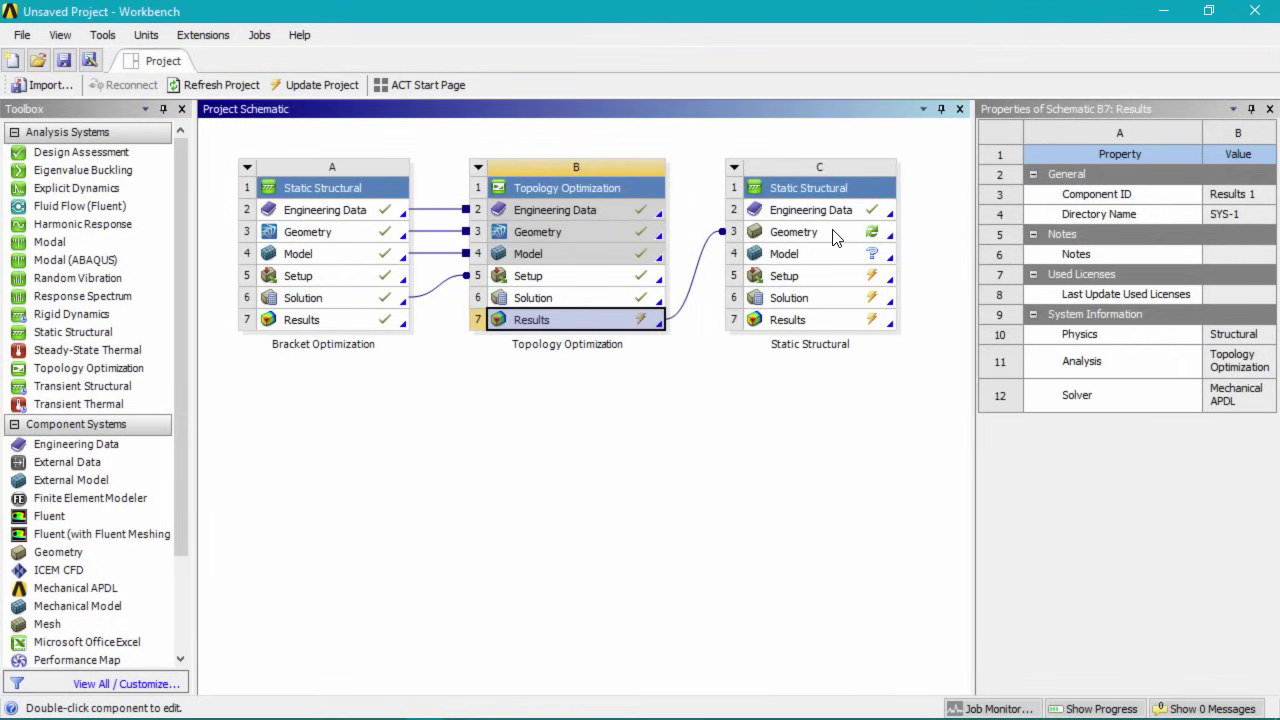
Update the Topology Optimization results and then the Geometry cell of the downstream validation Static Structural system
{"action": "right_click", "coordinate": [597, 329]}
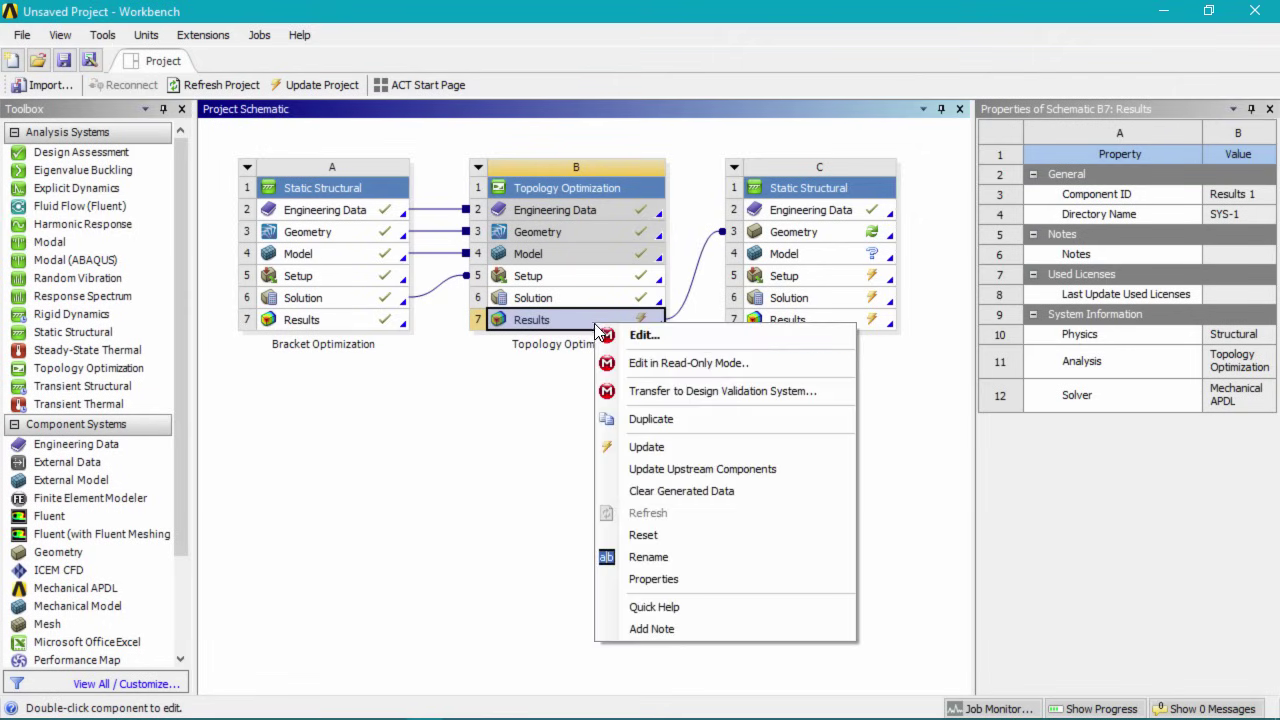
{"action": "left_click", "coordinate": [646, 447]}
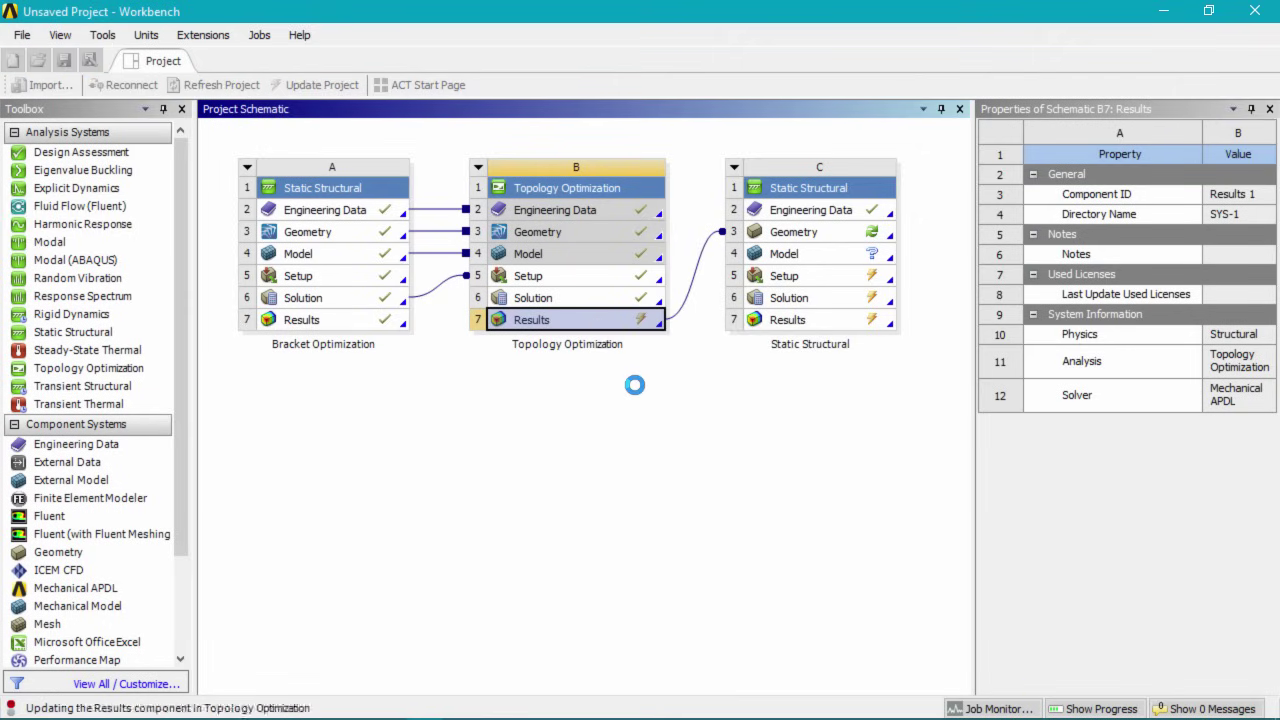
{"action": "left_click", "coordinate": [822, 238]}
{"action": "right_click", "coordinate": [820, 234]}
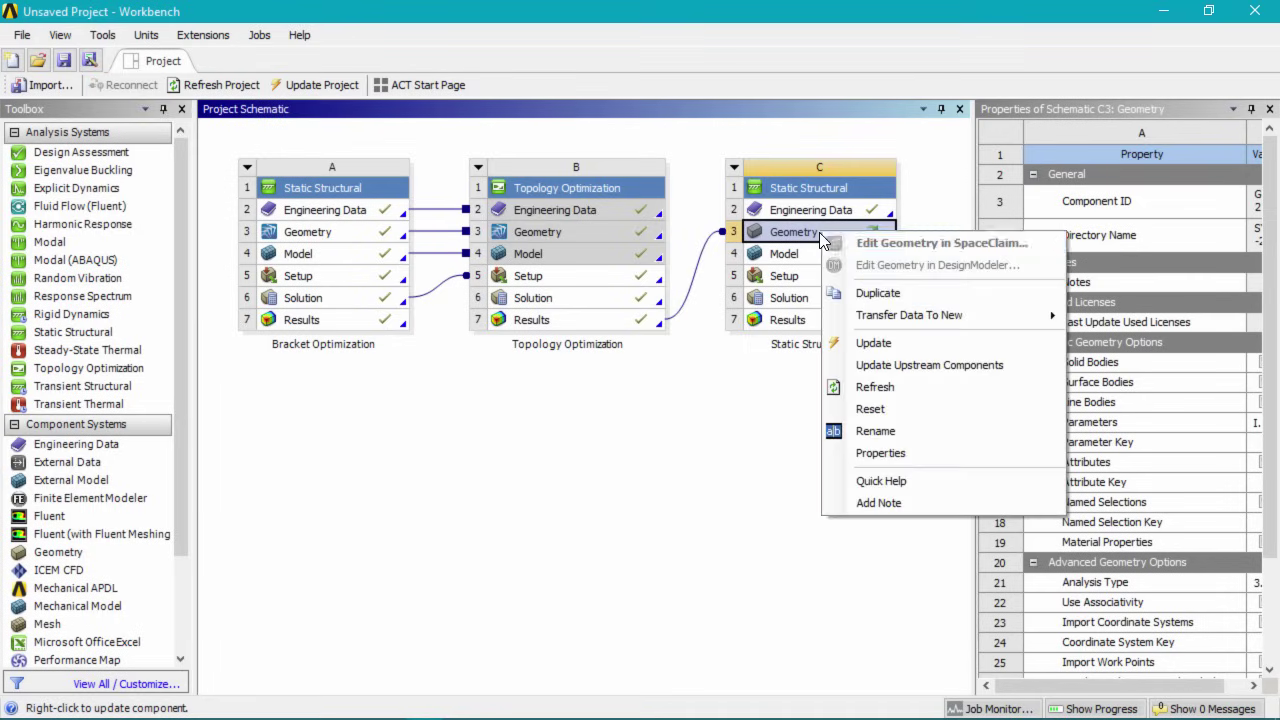
{"action": "left_click", "coordinate": [875, 346]}
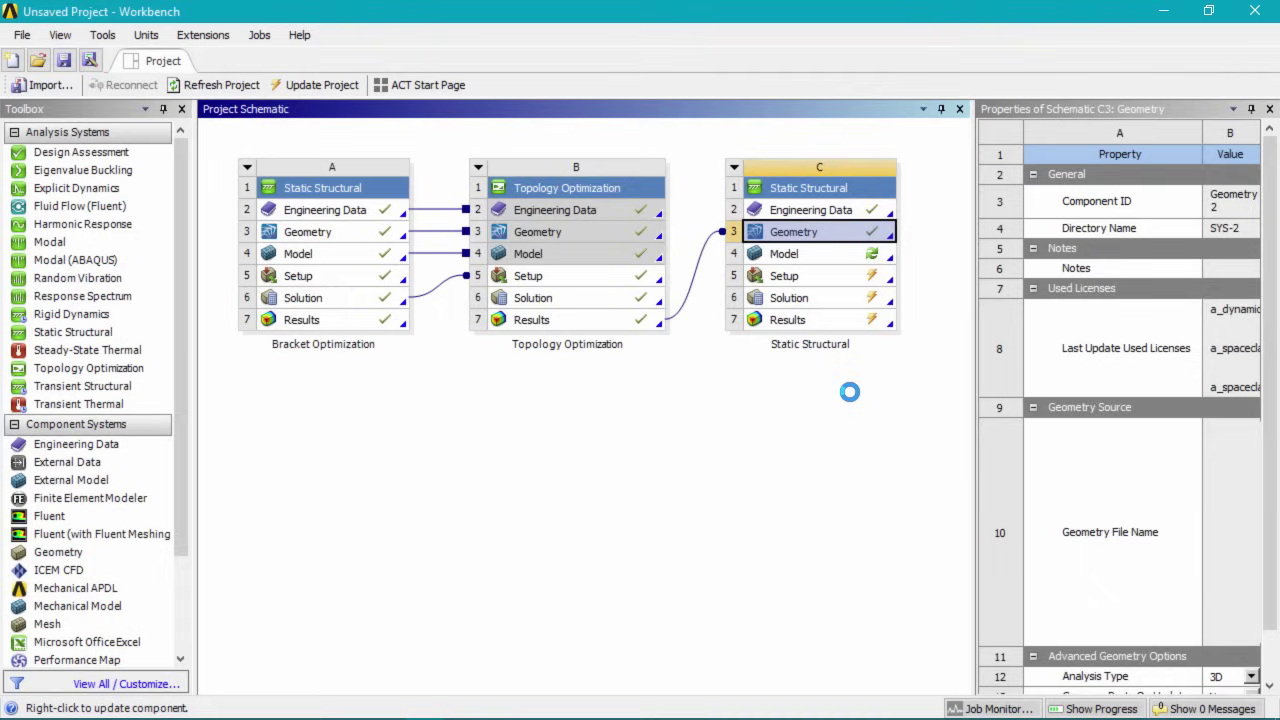
Open the validation system's geometry in SpaceClaim and dismiss the welcome window
{"action": "double_click", "coordinate": [818, 236]}
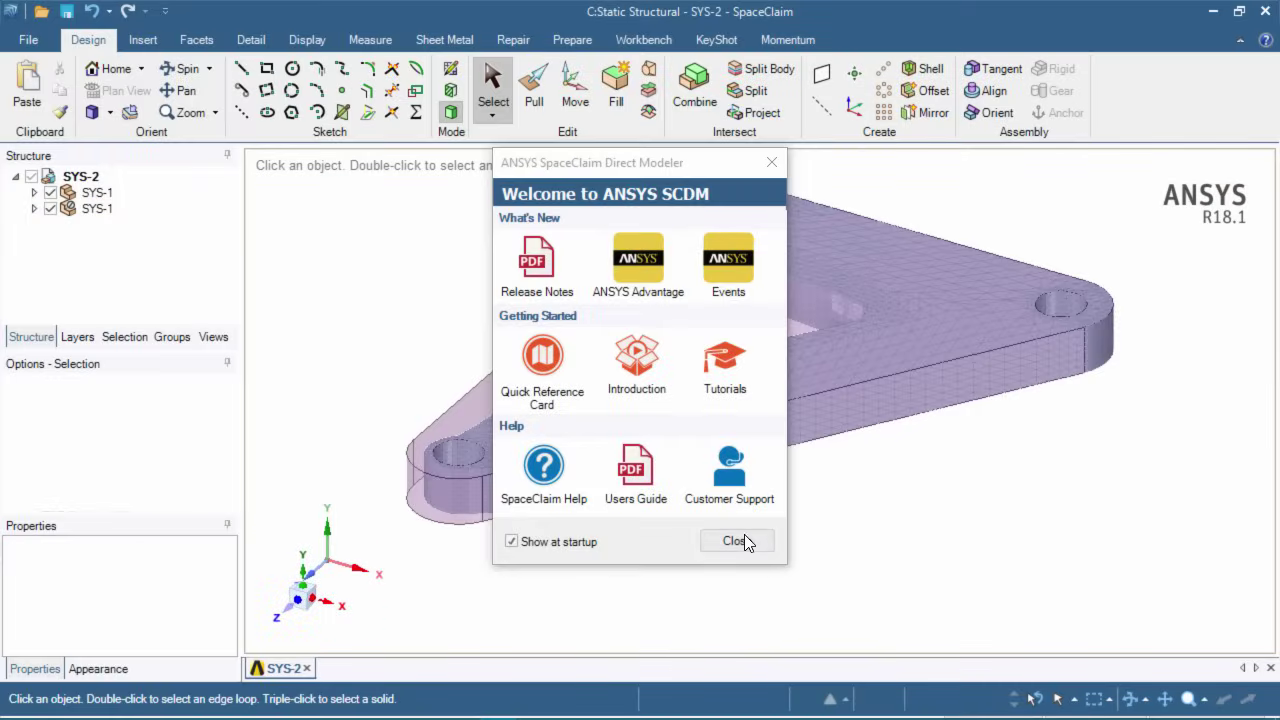
{"action": "left_click", "coordinate": [737, 541]}
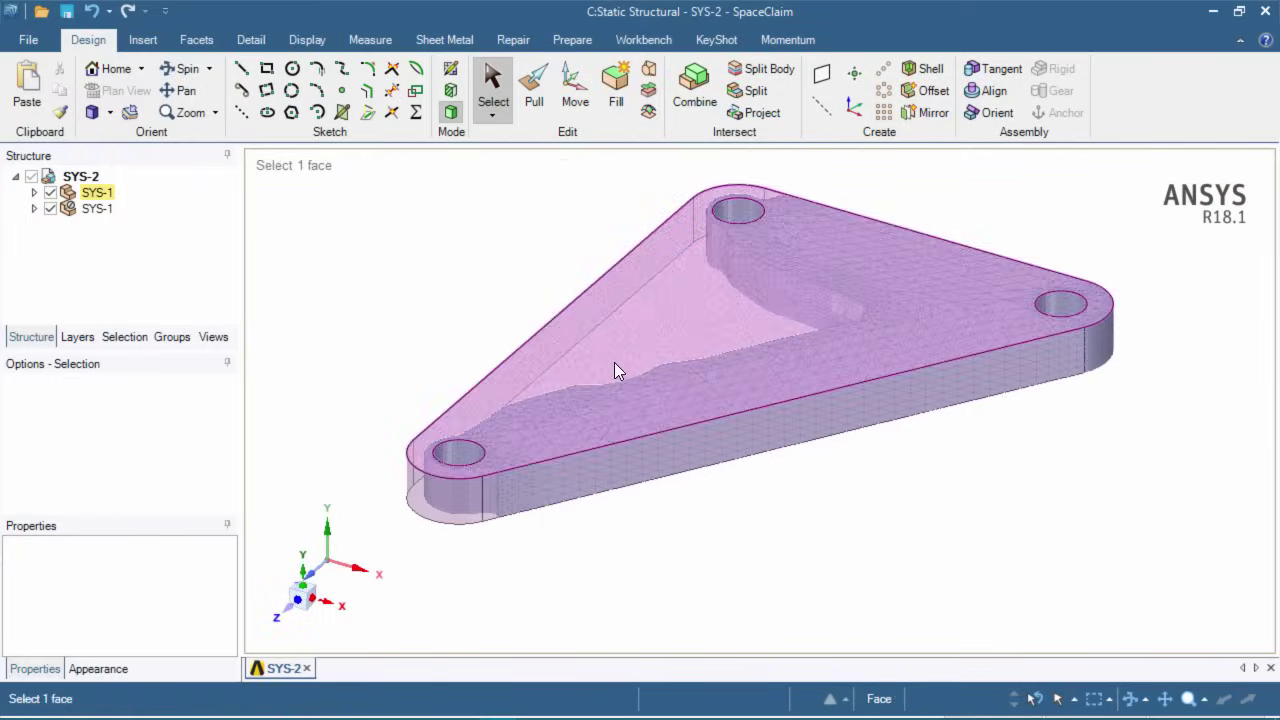
{"action": "middle_click_drag", "start_coordinate": [622, 370], "coordinate": [727, 436]}
{"action": "scroll", "coordinate": [743, 394], "scroll_direction": "down", "scroll_amount": 2}
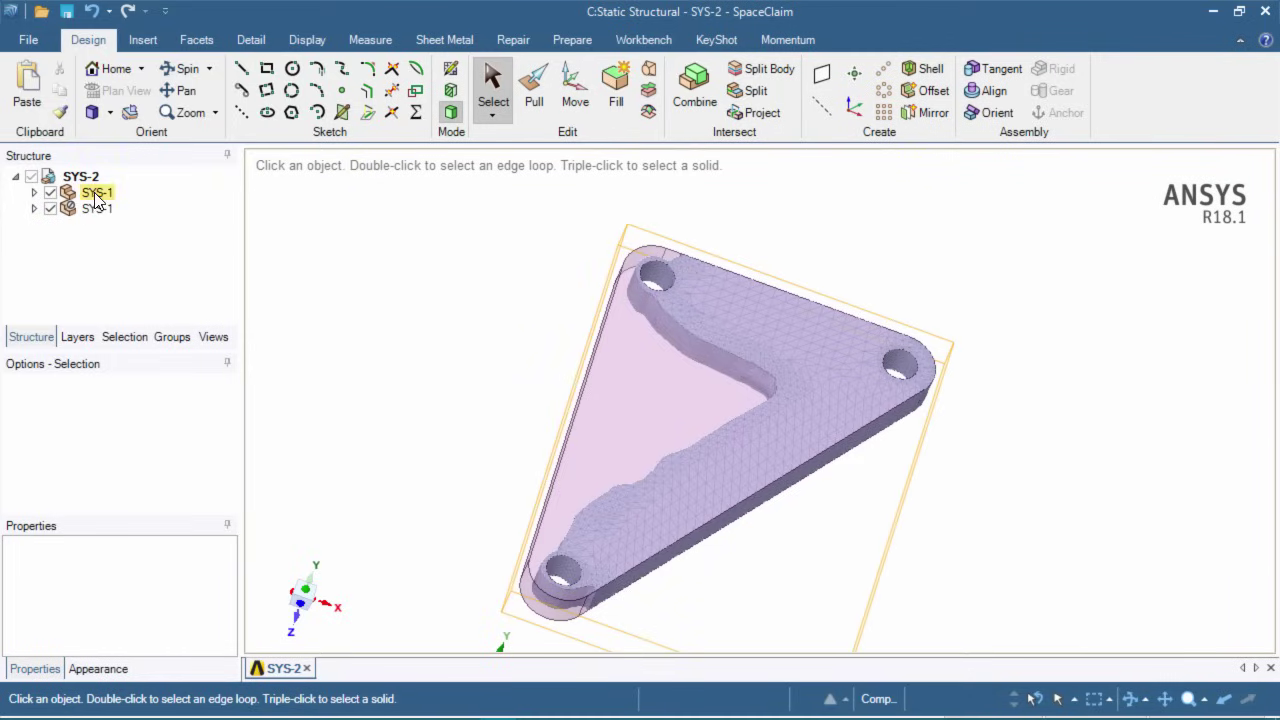
Hide the original solid SYS-1 component and display only the optimized faceted SYS-1 component, dismissing the visibility tip
{"action": "left_click", "coordinate": [50, 208]}
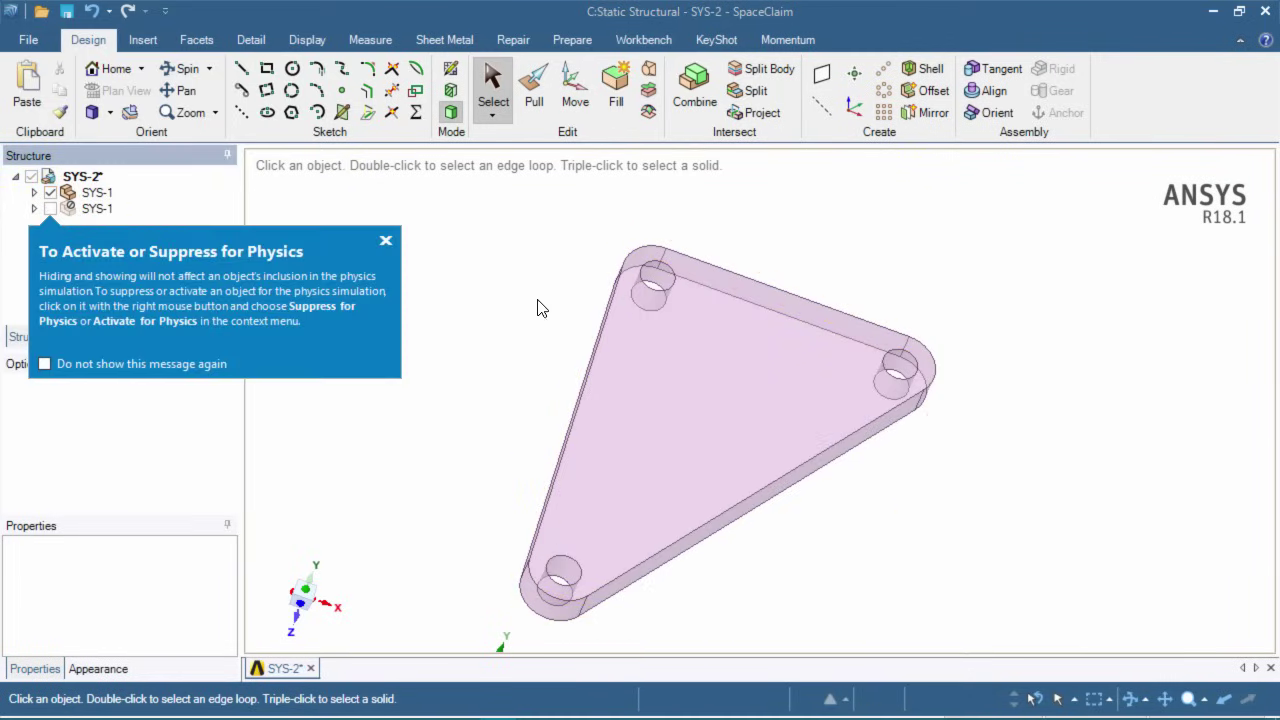
{"action": "left_click", "coordinate": [385, 241]}
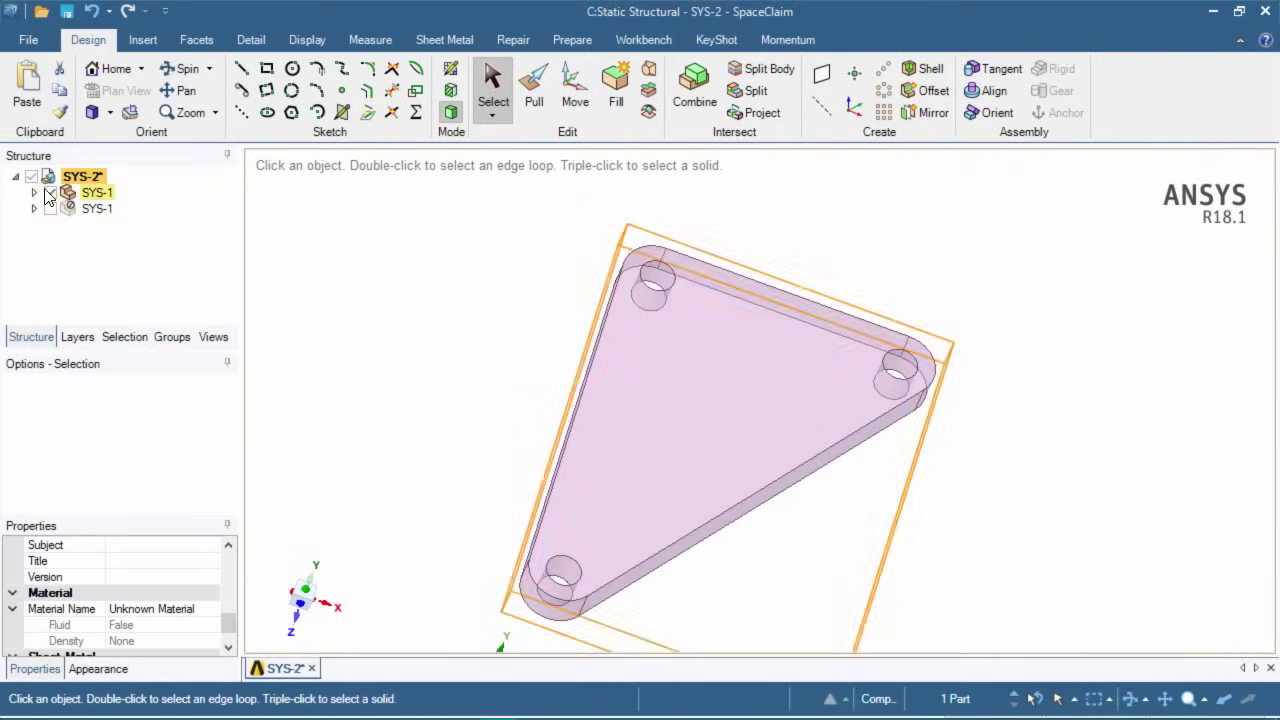
{"action": "left_click", "coordinate": [50, 192]}
{"action": "left_click", "coordinate": [50, 208]}
{"action": "middle_click_drag", "start_coordinate": [743, 420], "coordinate": [706, 508]}
{"action": "middle_click_drag", "start_coordinate": [866, 502], "coordinate": [884, 434], "text": "shift"}
Expand the optimized SYS-1 component and look up the Convert to solid options for its Facets body
{"action": "left_click", "coordinate": [80, 212]}
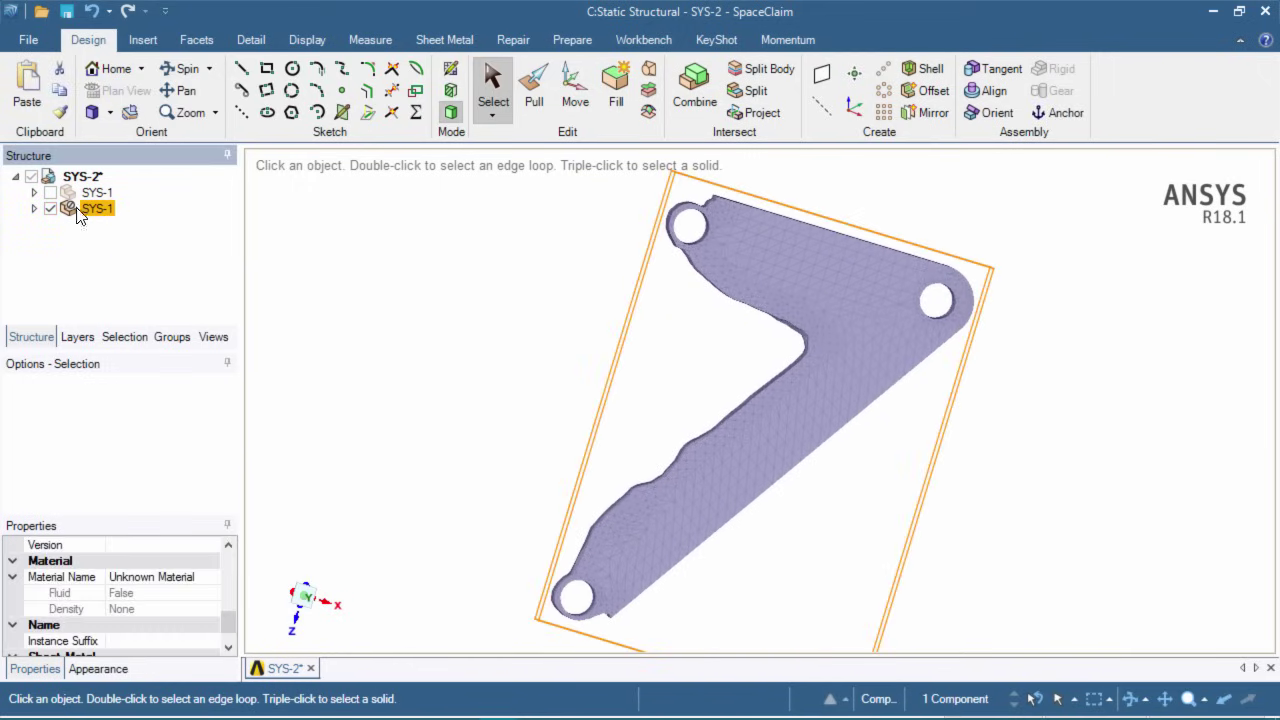
{"action": "left_click", "coordinate": [35, 208]}
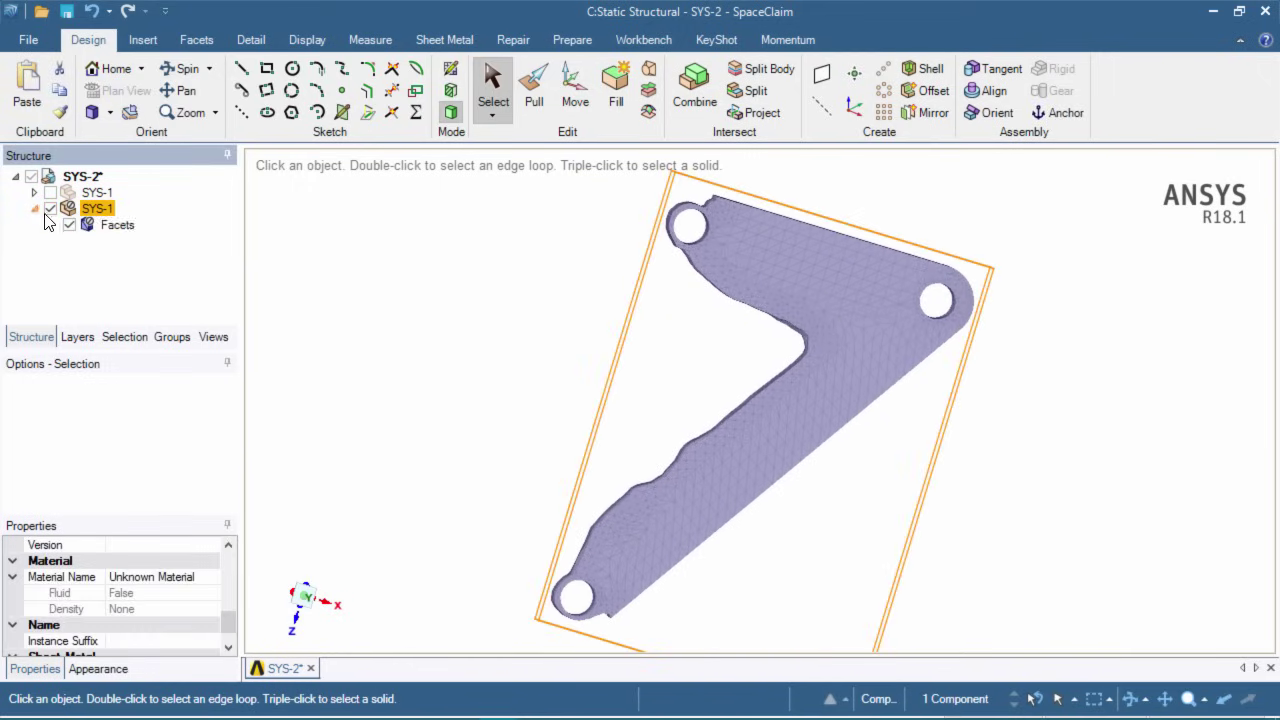
{"action": "left_click", "coordinate": [114, 228]}
{"action": "right_click", "coordinate": [114, 230]}
{"action": "mouse_move", "coordinate": [190, 242]}
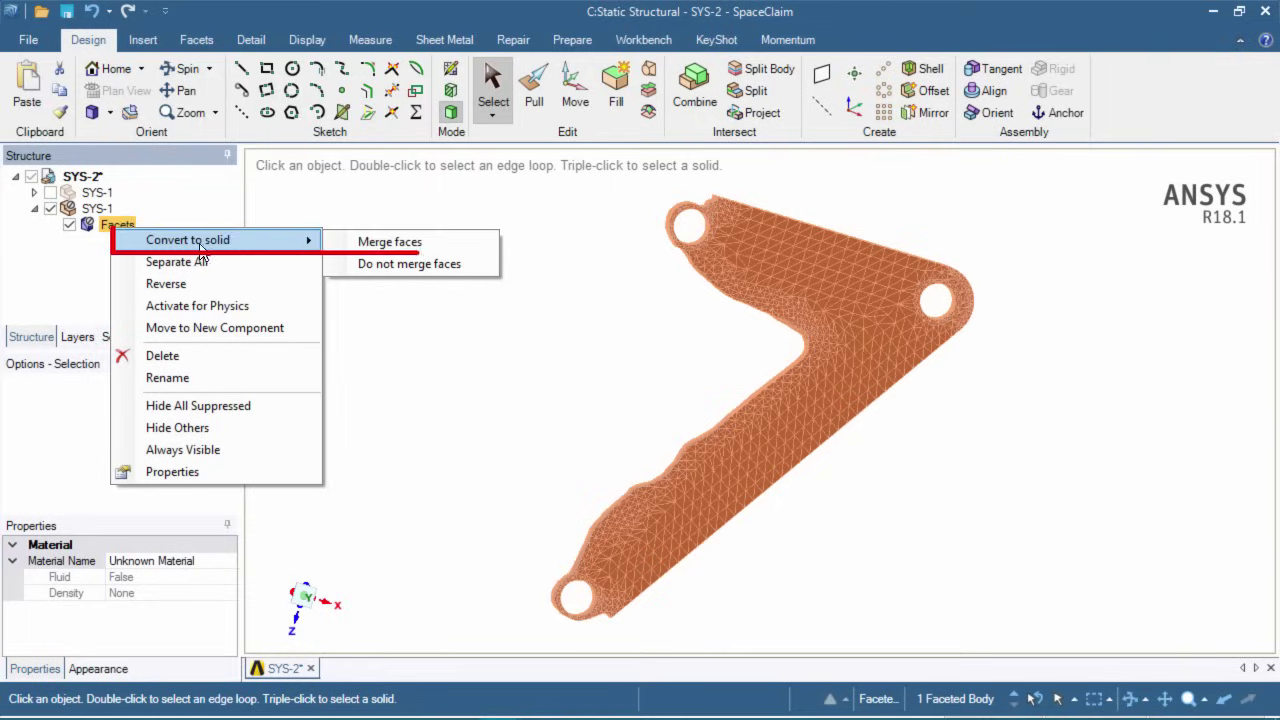
{"action": "left_click", "coordinate": [390, 242]}
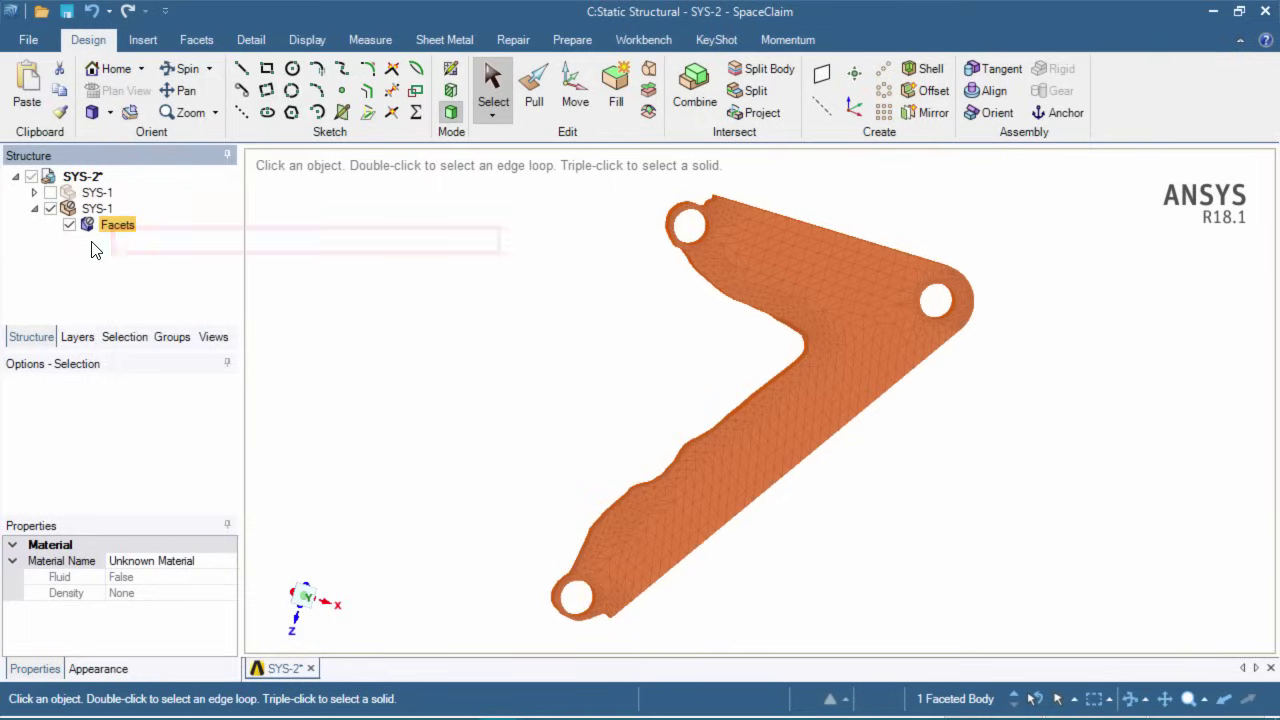
Examine the faceted bracket's contour and side walls from several angles
{"action": "mouse_move", "coordinate": [748, 412]}
{"action": "middle_mouse_down"}
{"action": "mouse_move", "coordinate": [843, 429]}
{"action": "mouse_move", "coordinate": [826, 486]}
{"action": "mouse_move", "coordinate": [788, 528]}
{"action": "middle_mouse_up"}
{"action": "mouse_move", "coordinate": [1043, 467]}
{"action": "middle_mouse_down"}
{"action": "mouse_move", "coordinate": [940, 389]}
{"action": "mouse_move", "coordinate": [949, 342]}
{"action": "middle_mouse_up"}
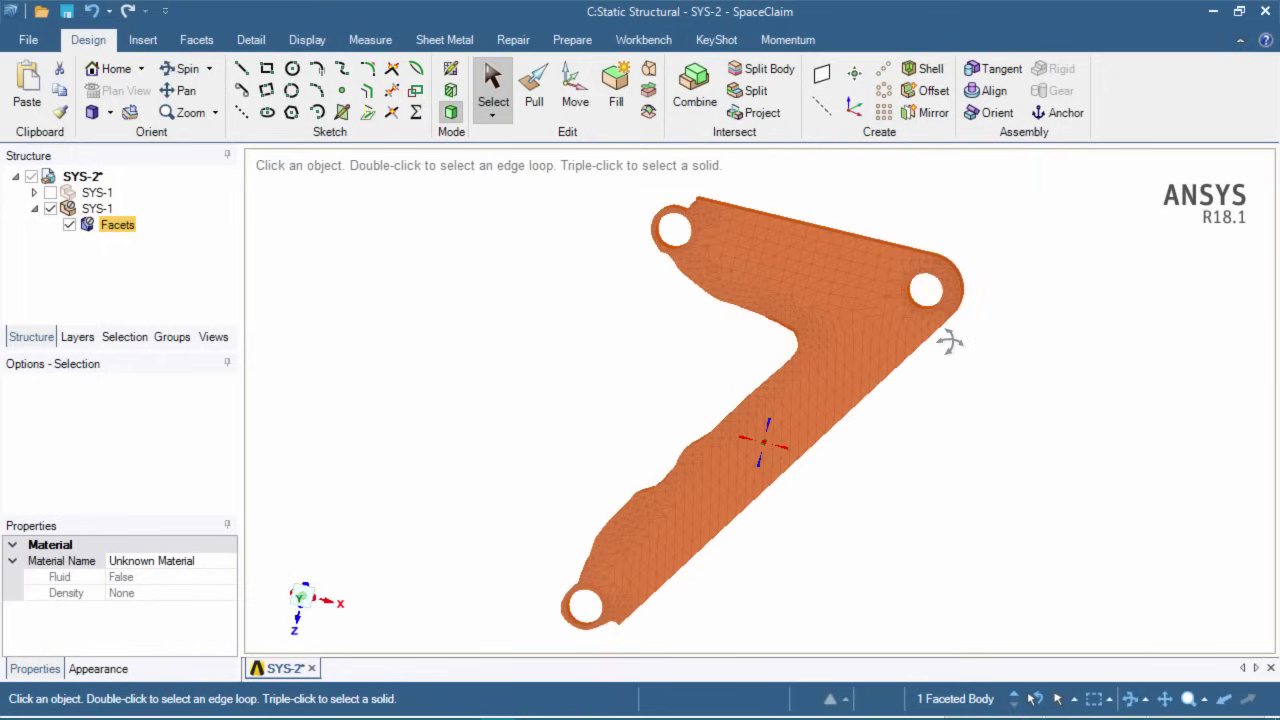
{"action": "mouse_move", "coordinate": [766, 429]}
{"action": "middle_mouse_down"}
{"action": "mouse_move", "coordinate": [829, 440]}
{"action": "mouse_move", "coordinate": [731, 200]}
{"action": "mouse_move", "coordinate": [772, 285]}
{"action": "mouse_move", "coordinate": [720, 218]}
{"action": "middle_mouse_up"}
{"action": "mouse_move", "coordinate": [980, 562]}
{"action": "middle_mouse_down"}
{"action": "mouse_move", "coordinate": [894, 560]}
{"action": "mouse_move", "coordinate": [849, 497]}
{"action": "mouse_move", "coordinate": [885, 503]}
{"action": "mouse_move", "coordinate": [883, 528]}
{"action": "mouse_move", "coordinate": [900, 503]}
{"action": "middle_mouse_up"}
{"action": "scroll", "coordinate": [940, 498], "scroll_direction": "down", "scroll_amount": 2}
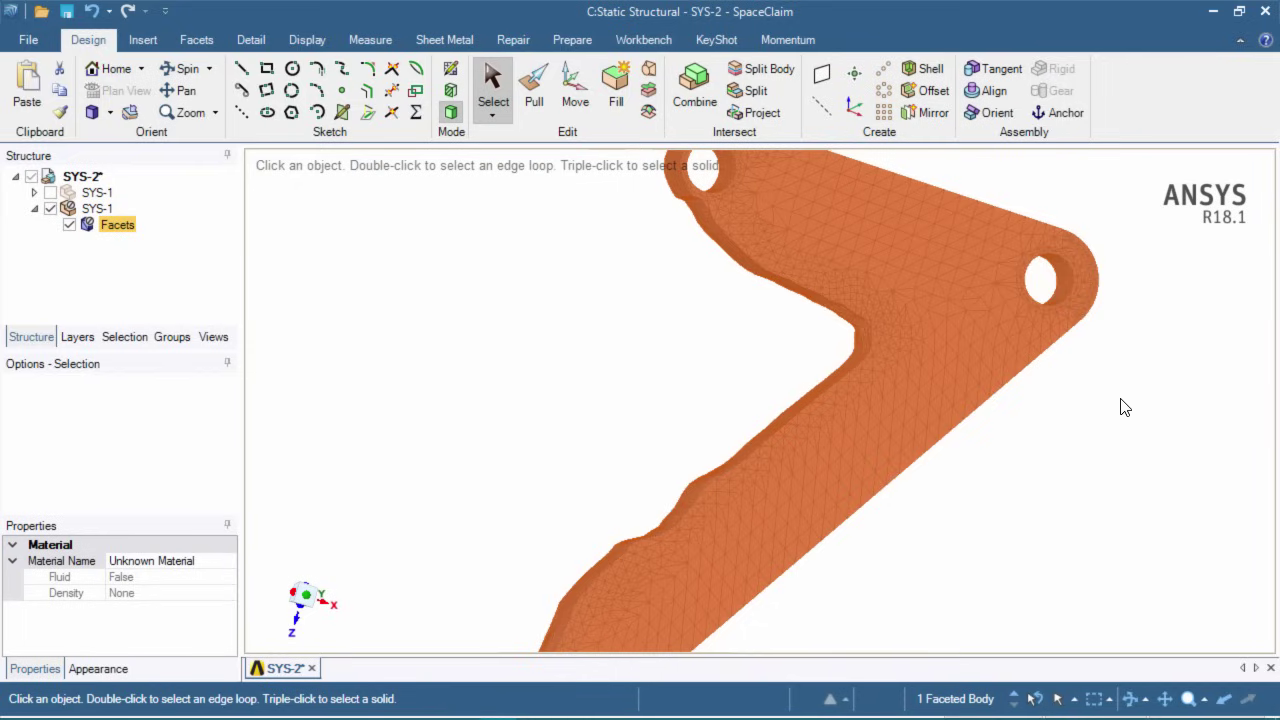
{"action": "scroll", "coordinate": [1106, 420], "scroll_direction": "down", "scroll_amount": 3}
{"action": "middle_click_drag", "start_coordinate": [1100, 423], "coordinate": [960, 416], "text": "shift"}
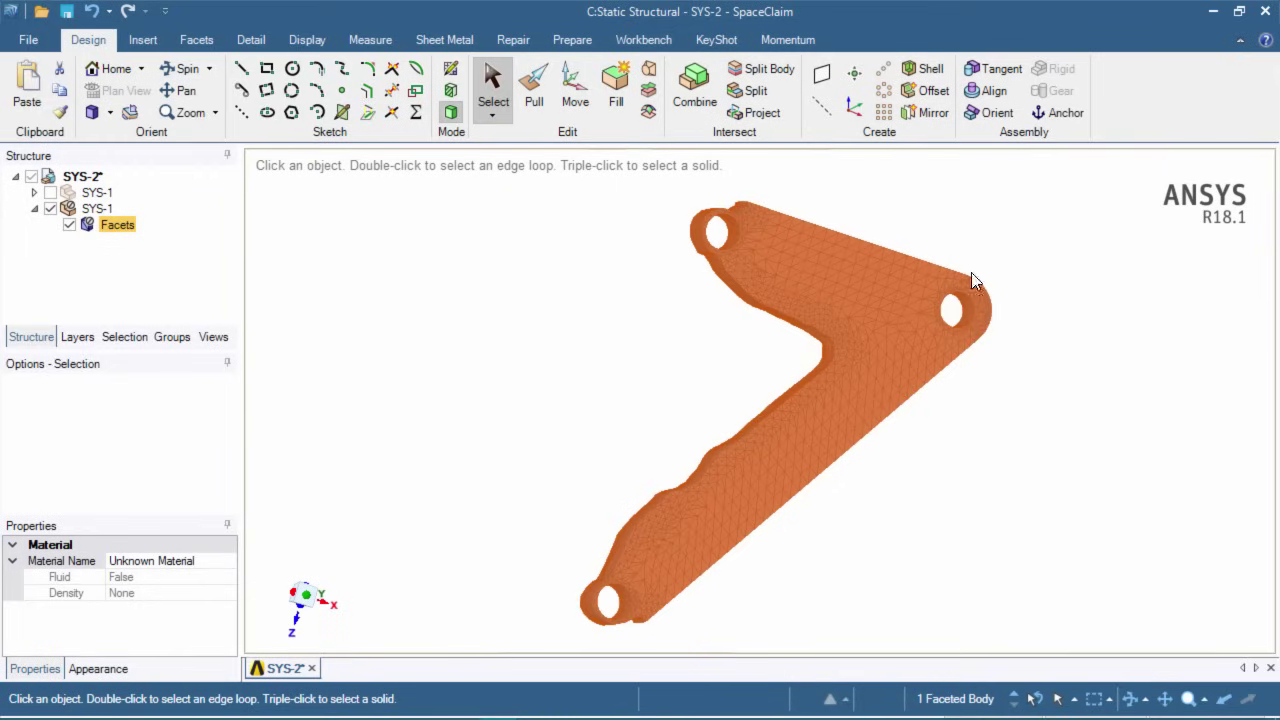
Place a sketch plane on the faceted bracket's flat face, then copy and paste its entire section outline as curves
{"action": "left_click", "coordinate": [451, 70]}
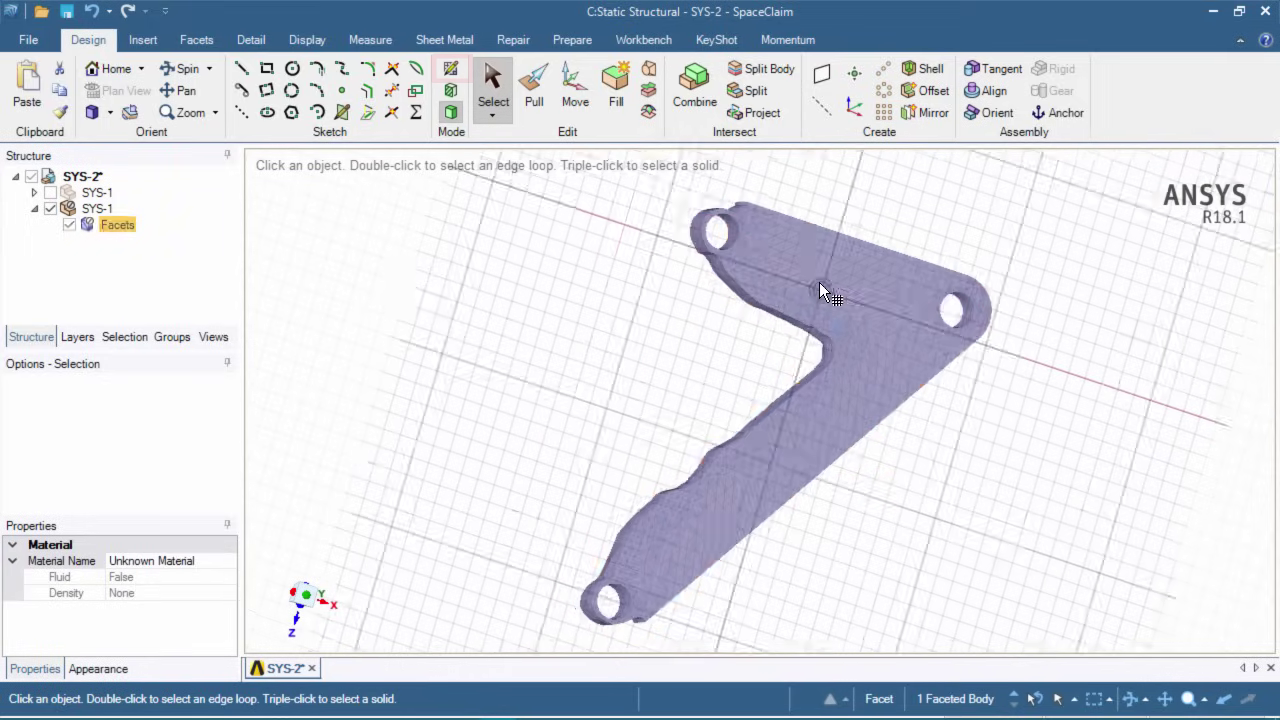
{"action": "left_click", "coordinate": [799, 252]}
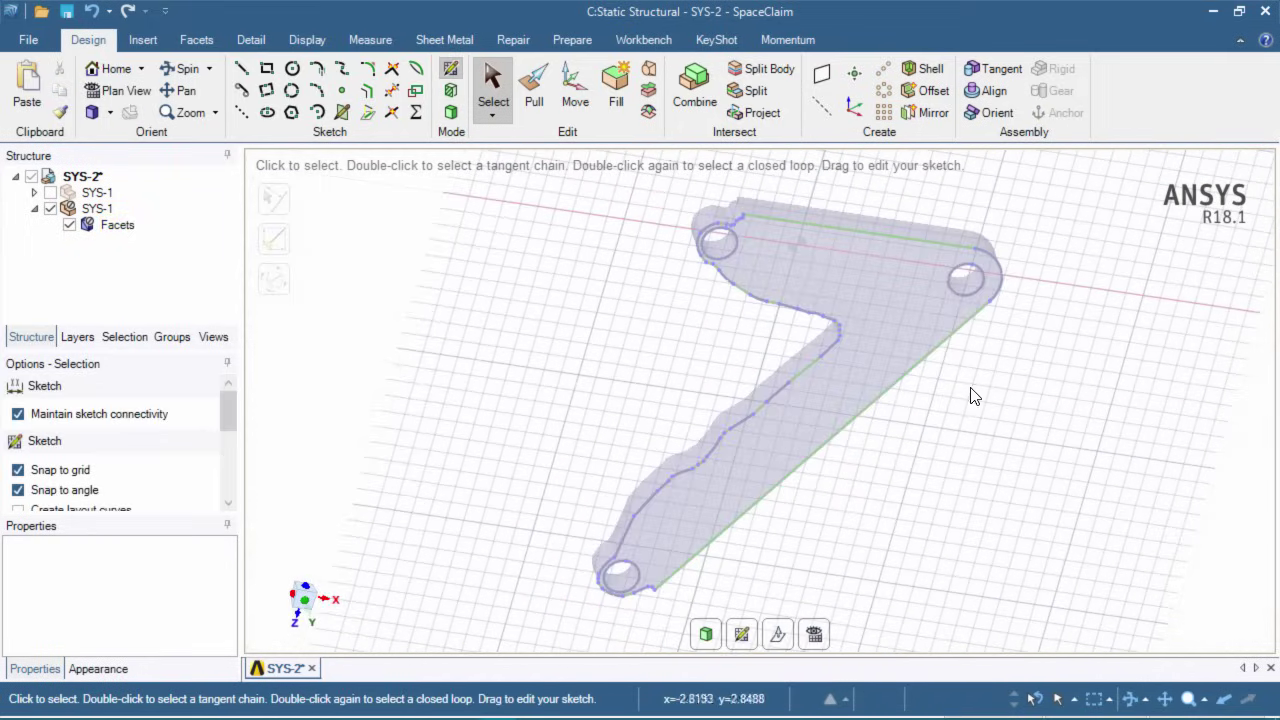
{"action": "left_click_drag", "start_coordinate": [580, 180], "coordinate": [915, 487]}
{"action": "mouse_move", "coordinate": [634, 160]}
{"action": "left_mouse_down"}
{"action": "mouse_move", "coordinate": [809, 344]}
{"action": "mouse_move", "coordinate": [971, 600]}
{"action": "mouse_move", "coordinate": [918, 640]}
{"action": "mouse_move", "coordinate": [950, 668]}
{"action": "mouse_move", "coordinate": [940, 660]}
{"action": "left_mouse_up"}
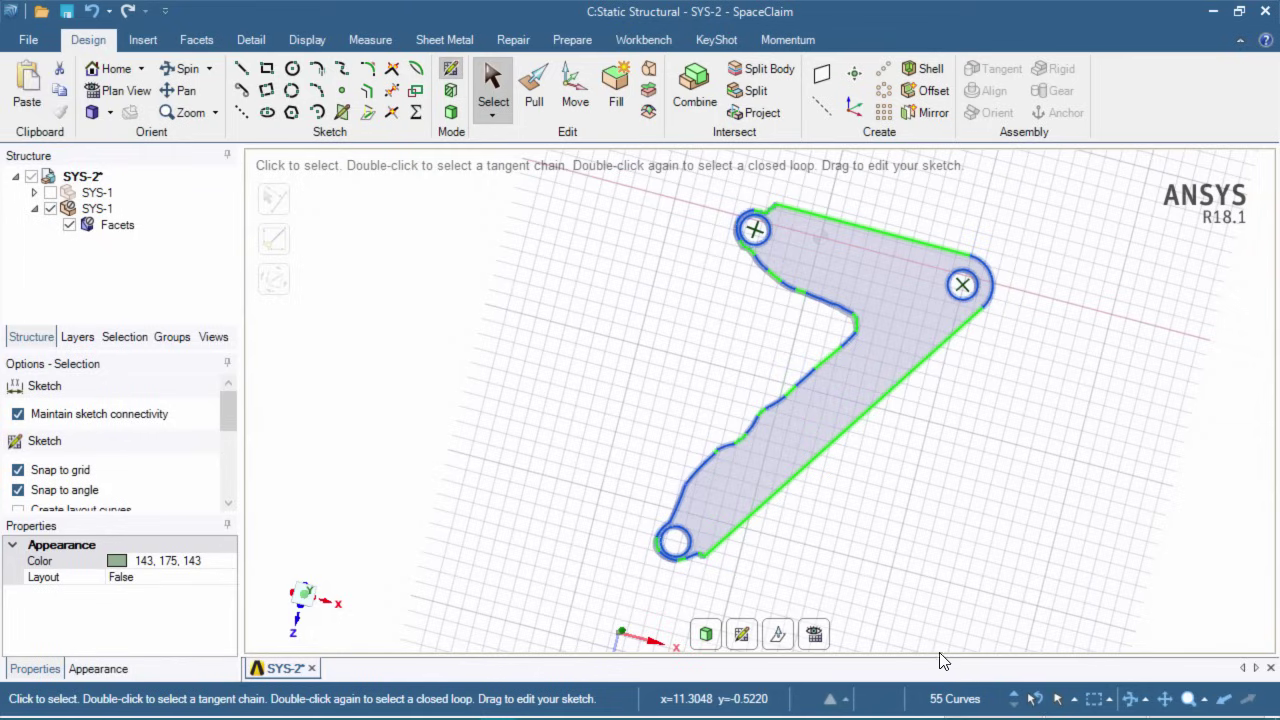
{"action": "left_click", "coordinate": [58, 96]}
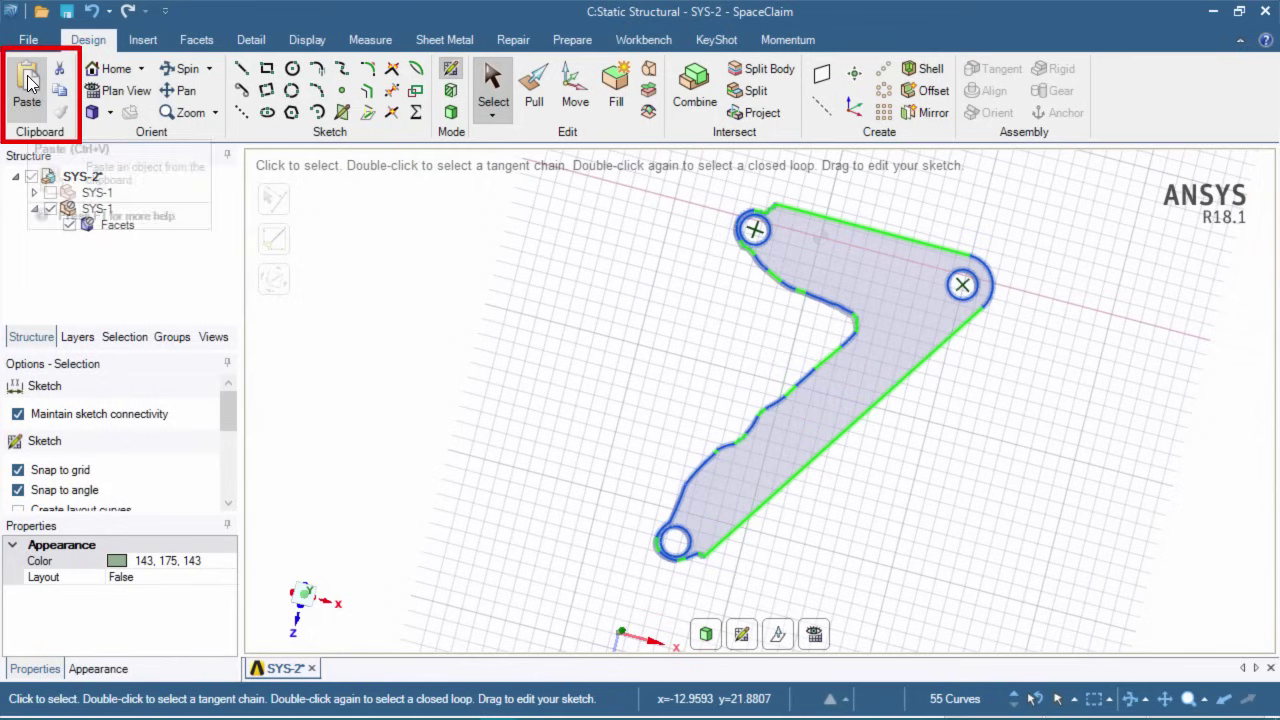
{"action": "left_click", "coordinate": [28, 88]}
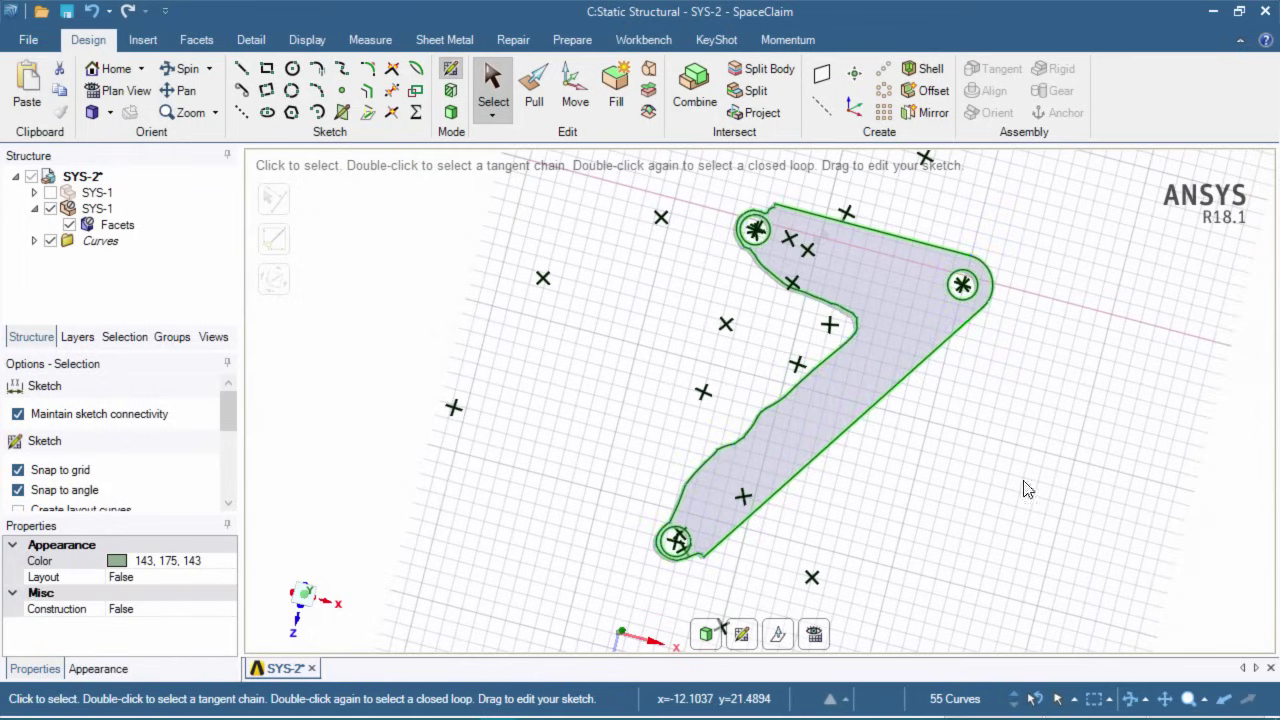
Hide the faceted SYS-1 component and select the Curves folder, leaving only the outline curves displayed on the sketch grid
{"action": "mouse_move", "coordinate": [970, 580]}
{"action": "middle_mouse_down"}
{"action": "mouse_move", "coordinate": [1000, 529]}
{"action": "mouse_move", "coordinate": [1080, 571]}
{"action": "mouse_move", "coordinate": [1036, 568]}
{"action": "middle_mouse_up"}
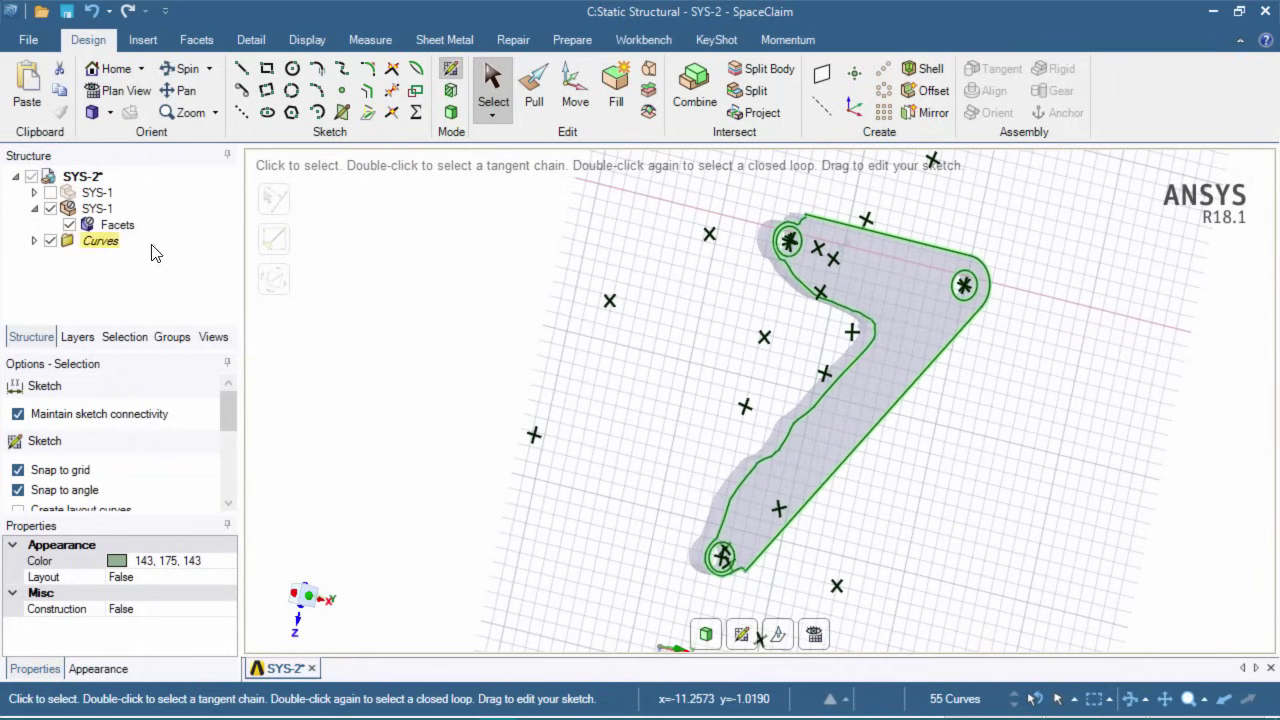
{"action": "left_click", "coordinate": [50, 209]}
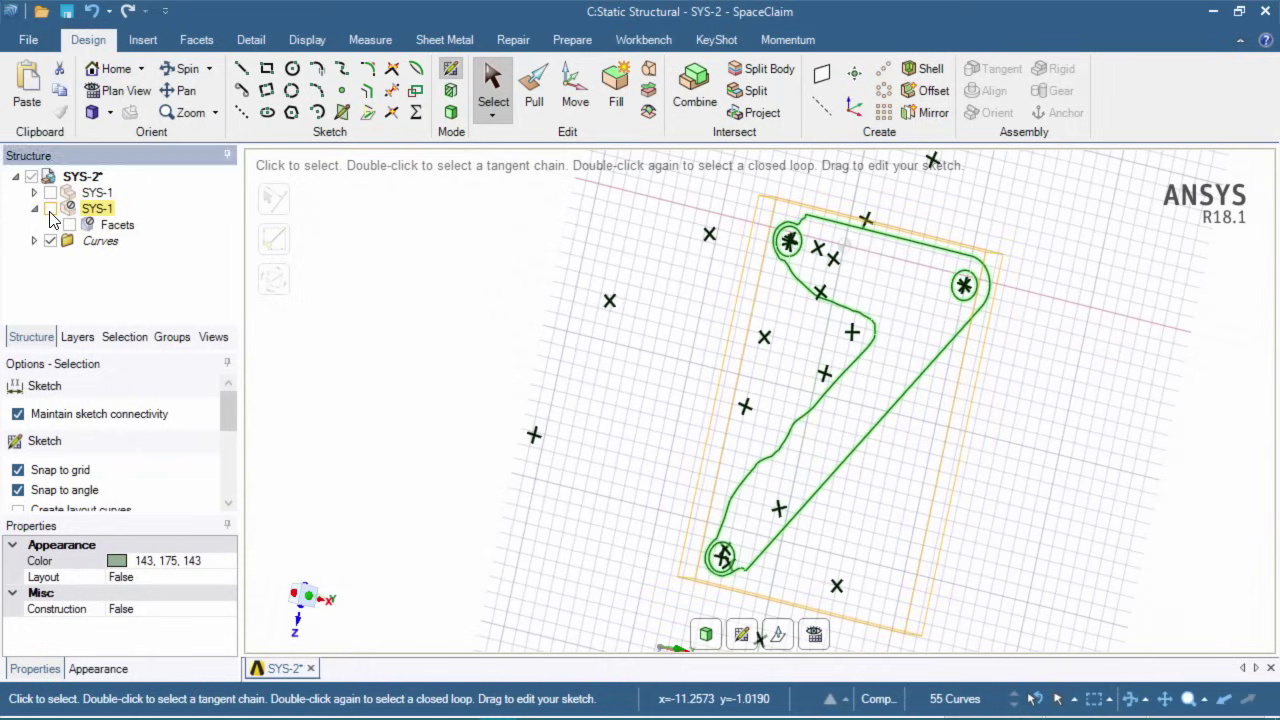
{"action": "left_click", "coordinate": [97, 241]}
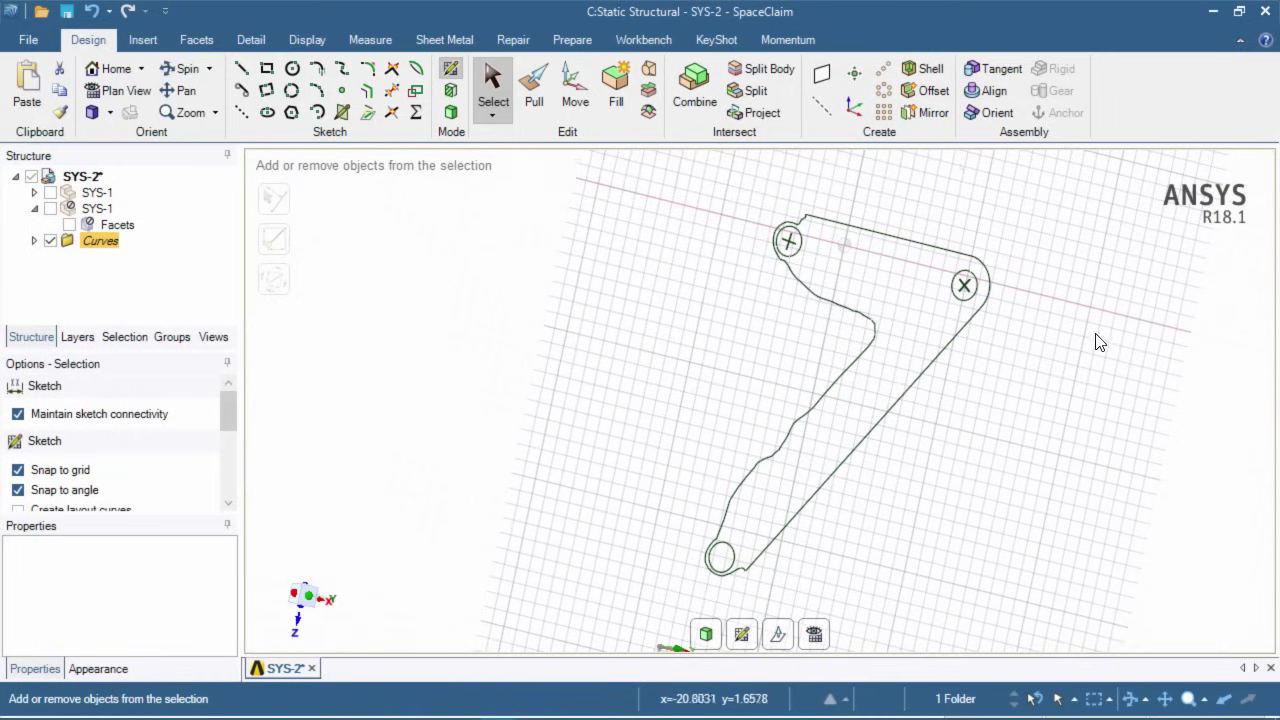
{"action": "middle_click_drag", "start_coordinate": [970, 335], "coordinate": [921, 393]}
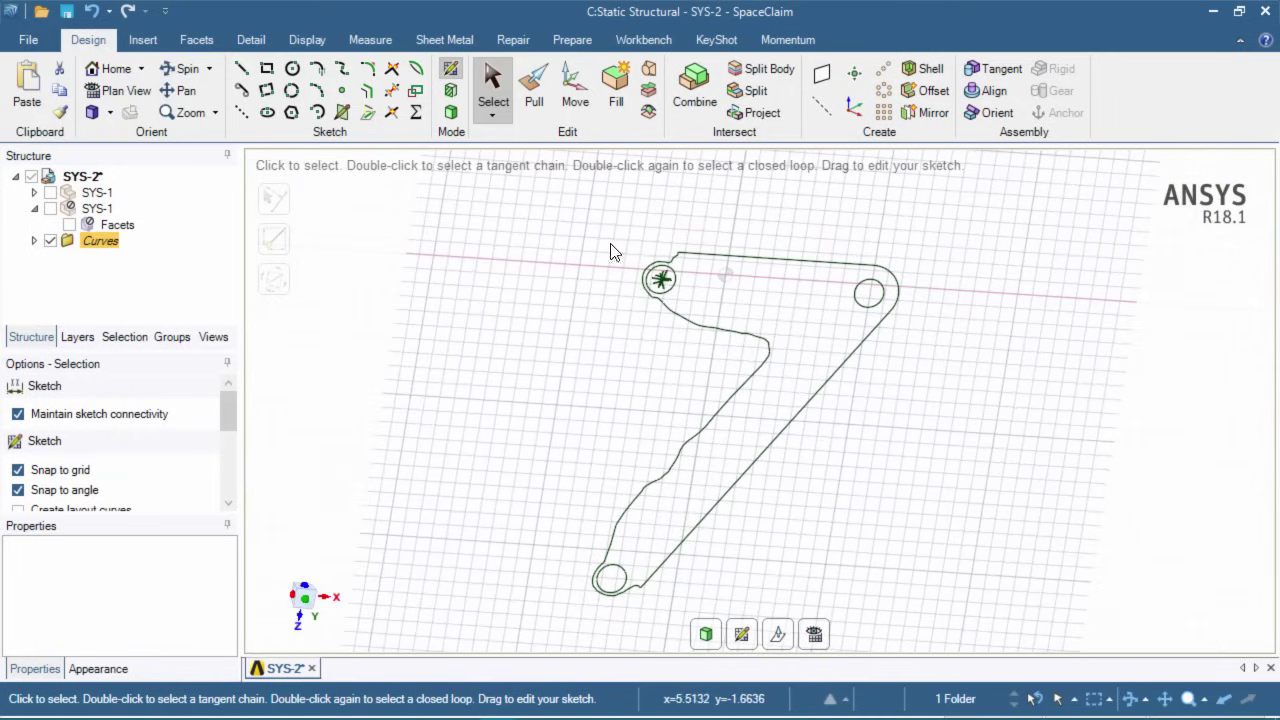
{"action": "middle_click_drag", "start_coordinate": [620, 271], "coordinate": [598, 250]}
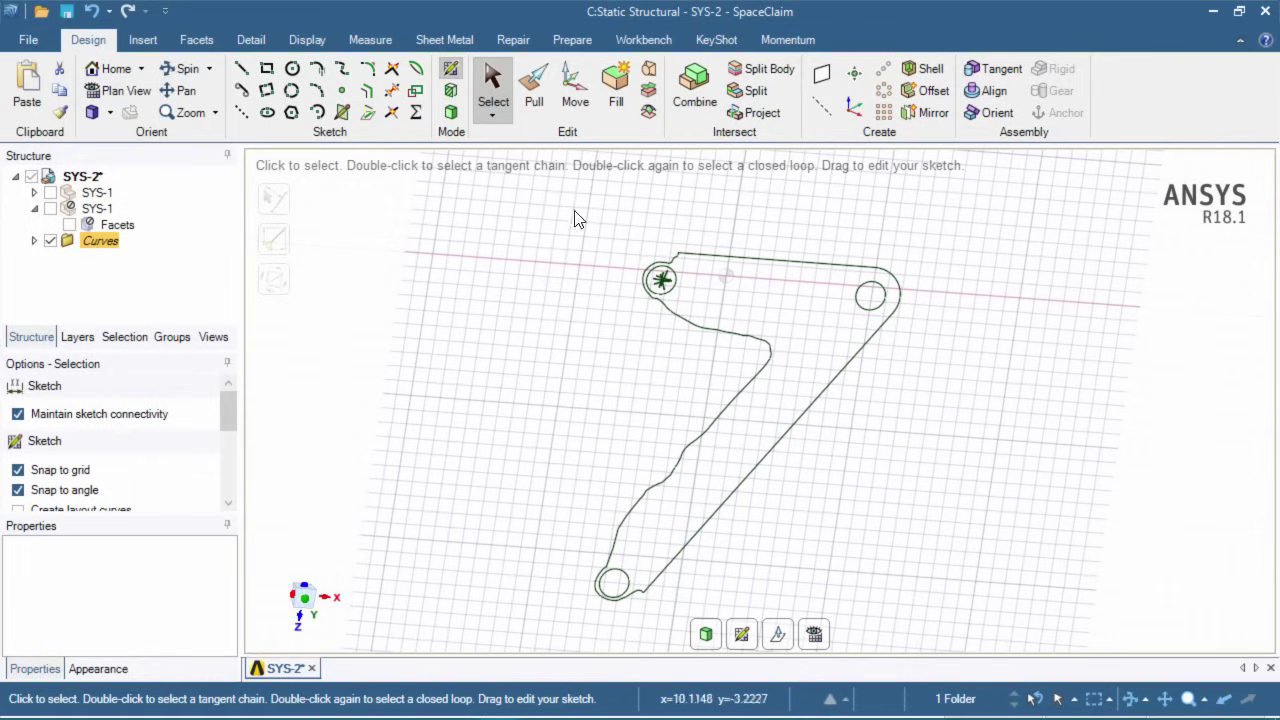
Select all outline curves and smooth them with Fit Curves, using lines and arcs with Correct tangency enabled
{"action": "mouse_move", "coordinate": [509, 207]}
{"action": "left_mouse_down"}
{"action": "mouse_move", "coordinate": [998, 662]}
{"action": "mouse_move", "coordinate": [972, 645]}
{"action": "left_mouse_up"}
{"action": "left_click", "coordinate": [514, 42]}
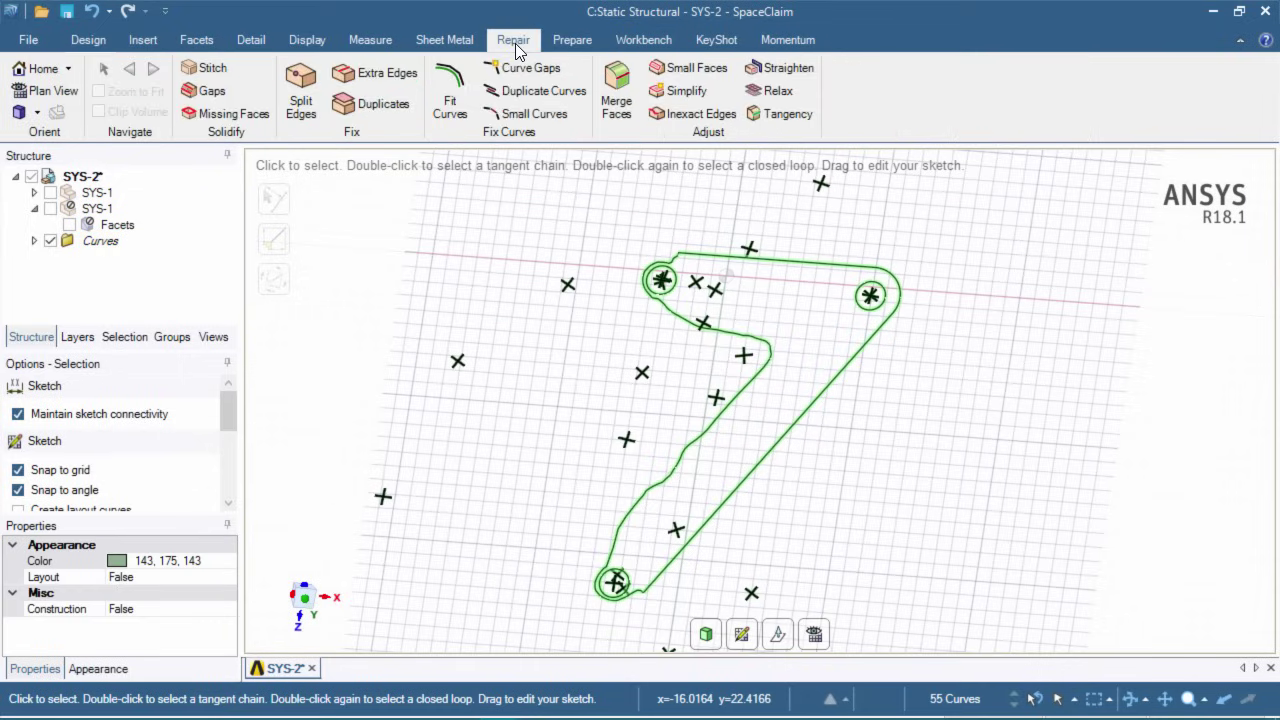
{"action": "left_click", "coordinate": [450, 100]}
{"action": "middle_click_drag", "start_coordinate": [789, 298], "coordinate": [815, 312], "text": "shift"}
{"action": "scroll", "coordinate": [745, 287], "scroll_direction": "down", "scroll_amount": 2}
{"action": "scroll", "coordinate": [737, 294], "scroll_direction": "up", "scroll_amount": 7}
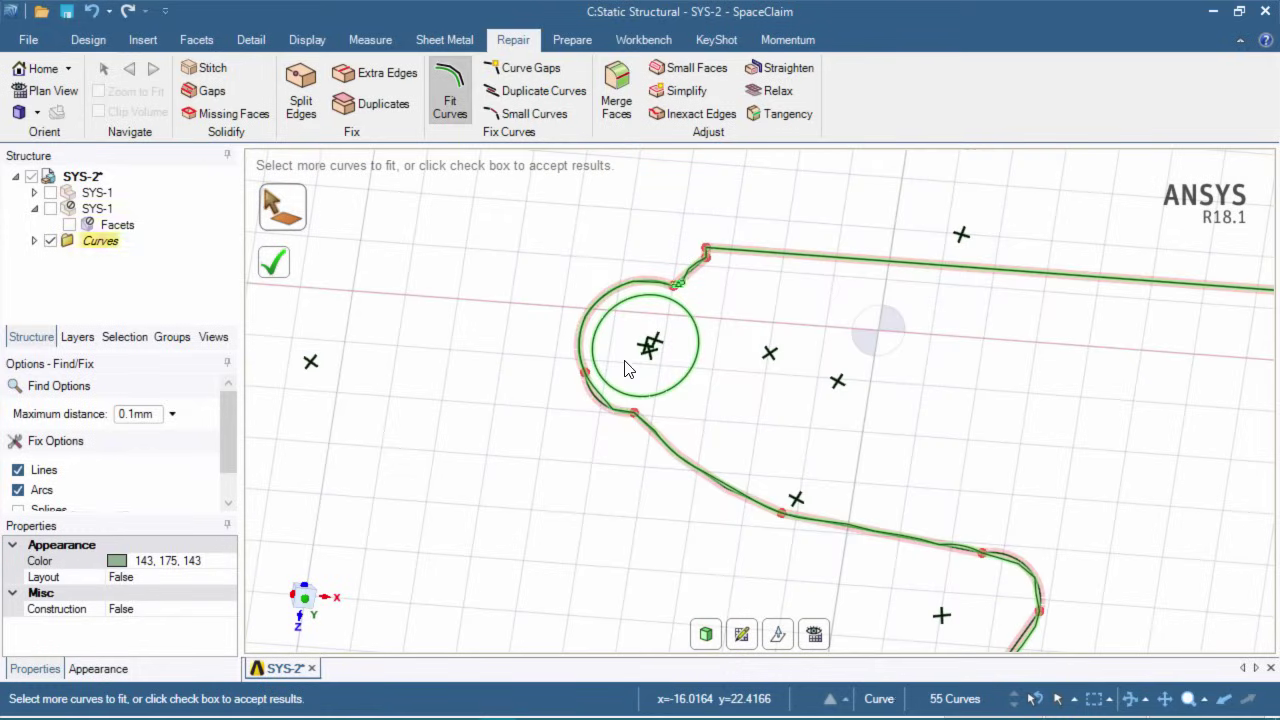
{"action": "left_click_drag", "start_coordinate": [229, 419], "coordinate": [224, 465]}
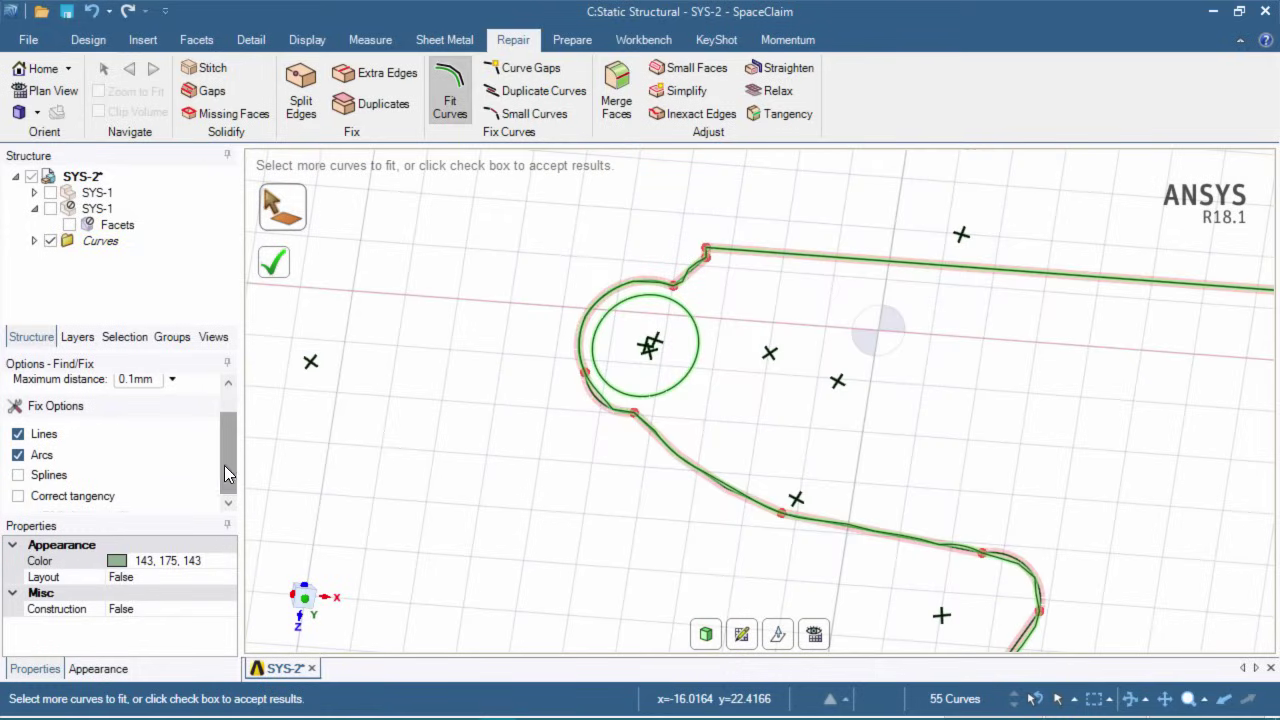
{"action": "left_click", "coordinate": [80, 500]}
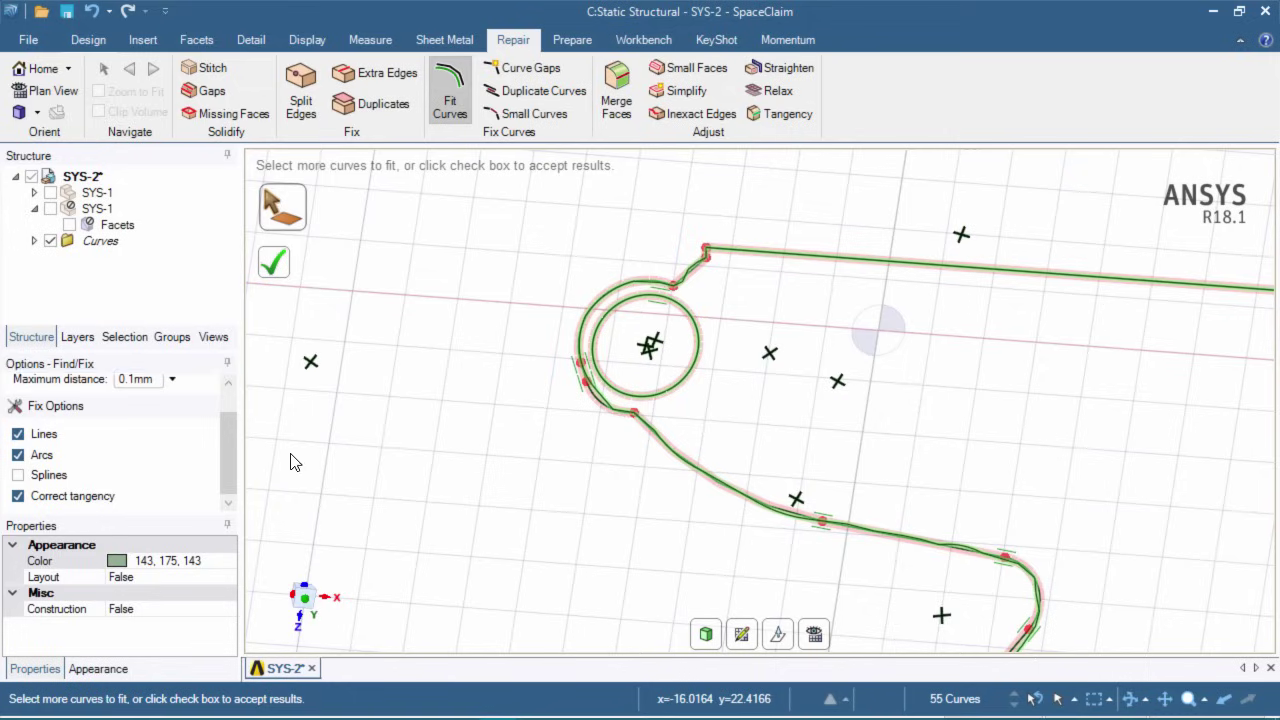
{"action": "left_click_drag", "start_coordinate": [231, 456], "coordinate": [233, 434]}
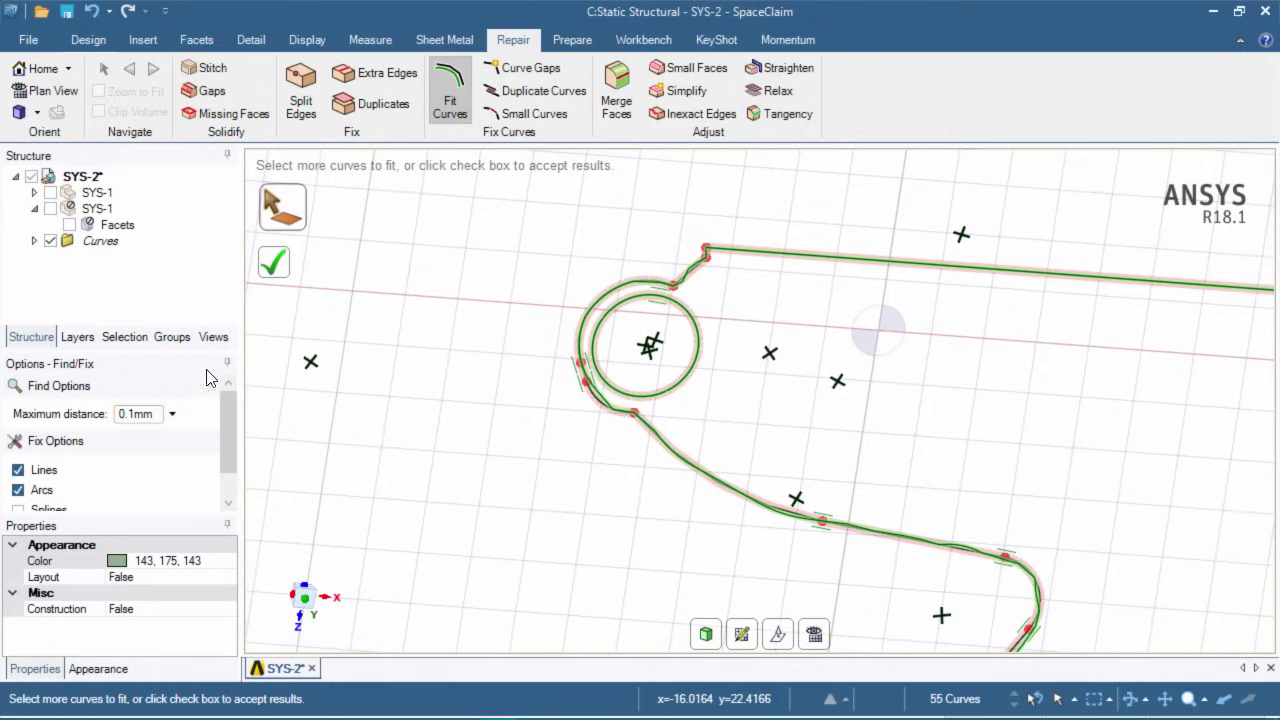
{"action": "left_click", "coordinate": [278, 267]}
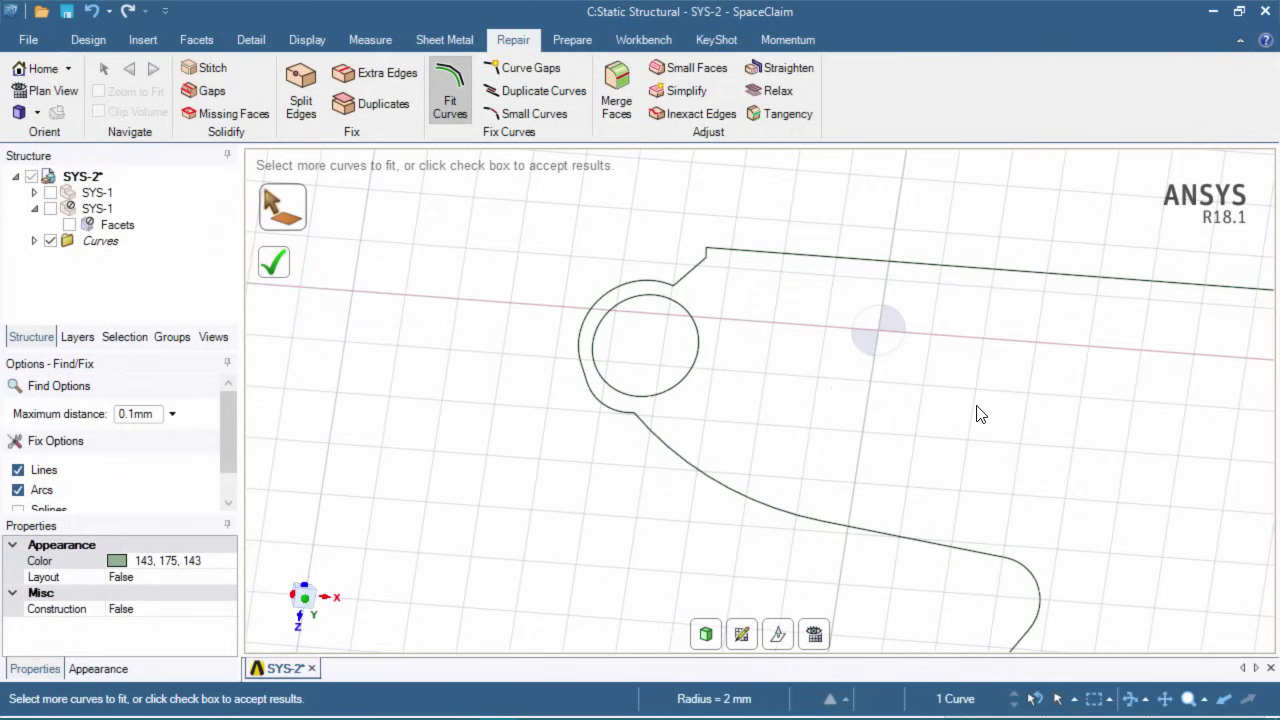
Draw a circle about 2.64 mm in diameter, concentric with the bracket's upper-left hole and ending at the curved lower edge's endpoint
{"action": "middle_click_drag", "start_coordinate": [1108, 506], "coordinate": [906, 342], "text": "shift"}
{"action": "scroll", "coordinate": [917, 368], "scroll_direction": "up", "scroll_amount": 3}
{"action": "scroll", "coordinate": [909, 451], "scroll_direction": "down", "scroll_amount": 6}
{"action": "middle_click_drag", "start_coordinate": [949, 535], "coordinate": [897, 383], "text": "shift"}
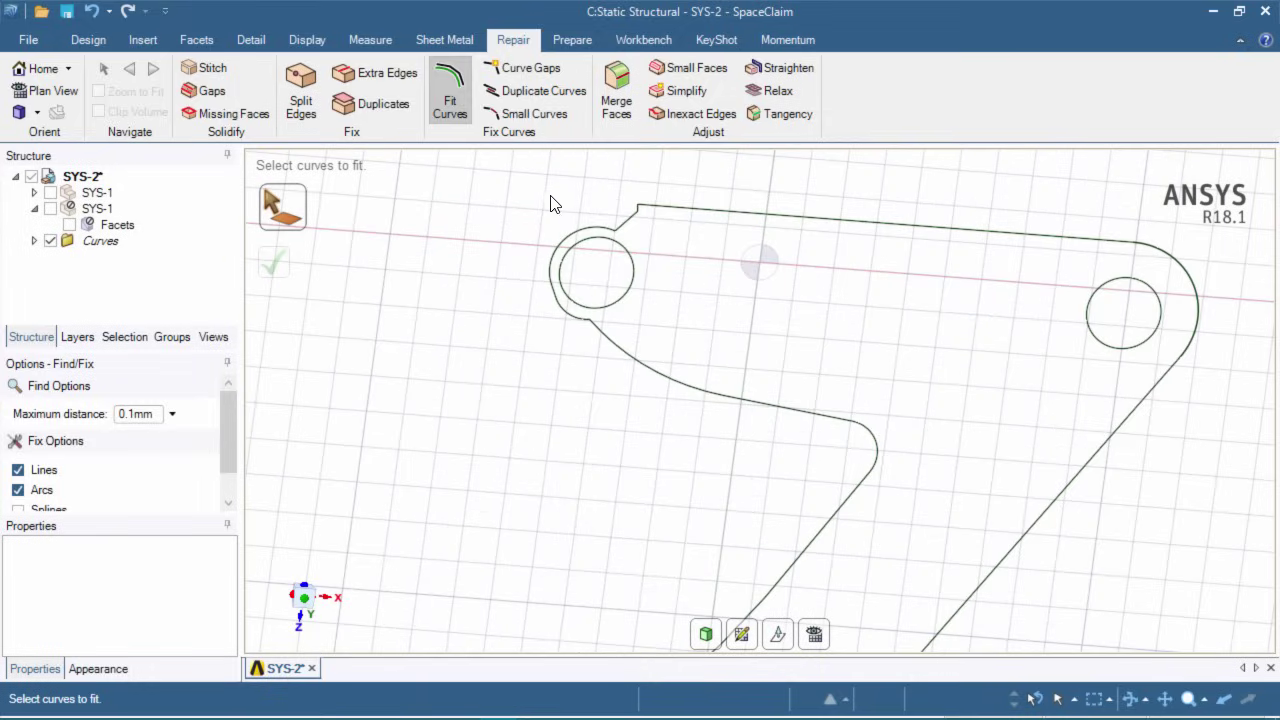
{"action": "scroll", "coordinate": [555, 230], "scroll_direction": "up", "scroll_amount": 2}
{"action": "middle_click_drag", "start_coordinate": [728, 367], "coordinate": [714, 356]}
{"action": "left_click", "coordinate": [88, 40]}
{"action": "left_click", "coordinate": [343, 92]}
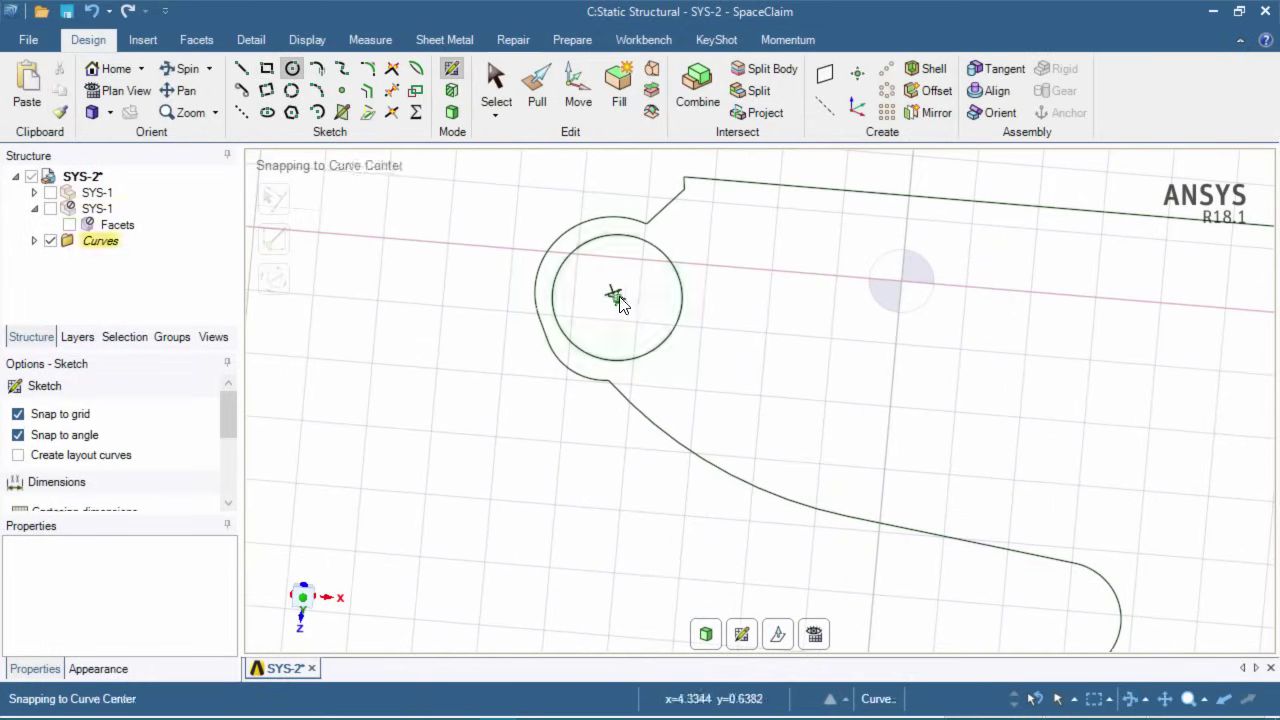
{"action": "left_click", "coordinate": [619, 298]}
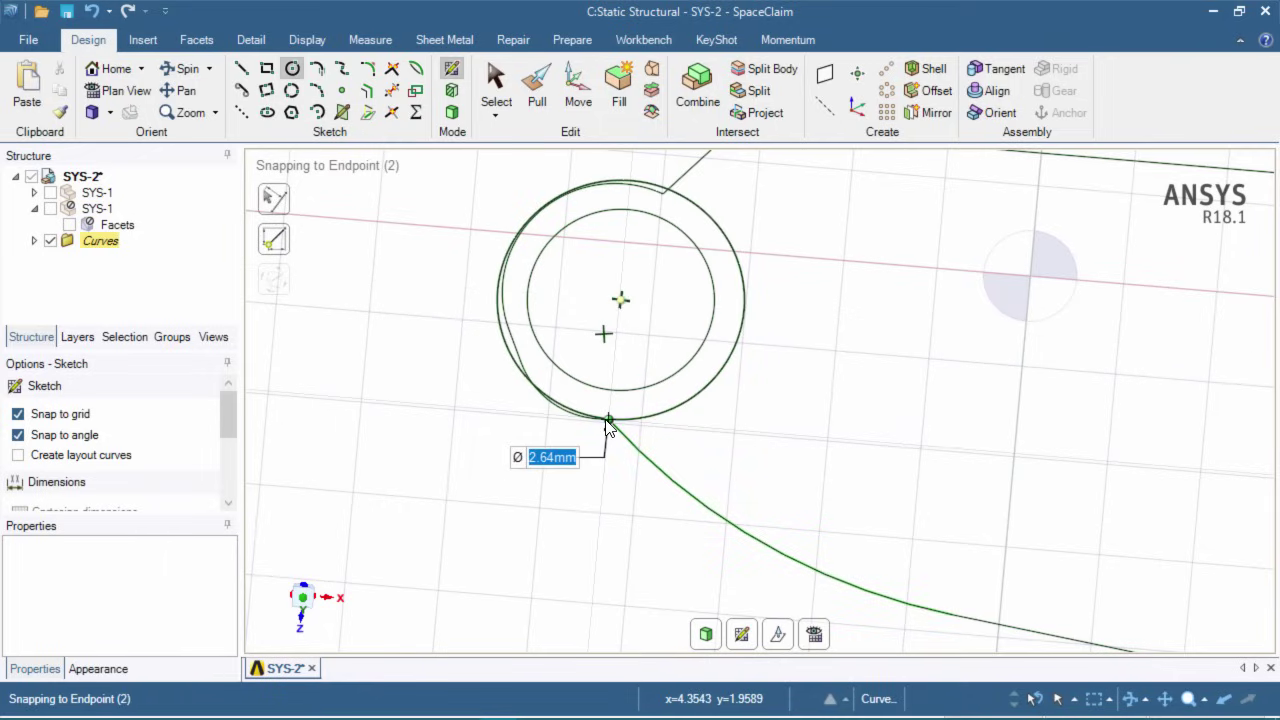
{"action": "left_click", "coordinate": [607, 419]}
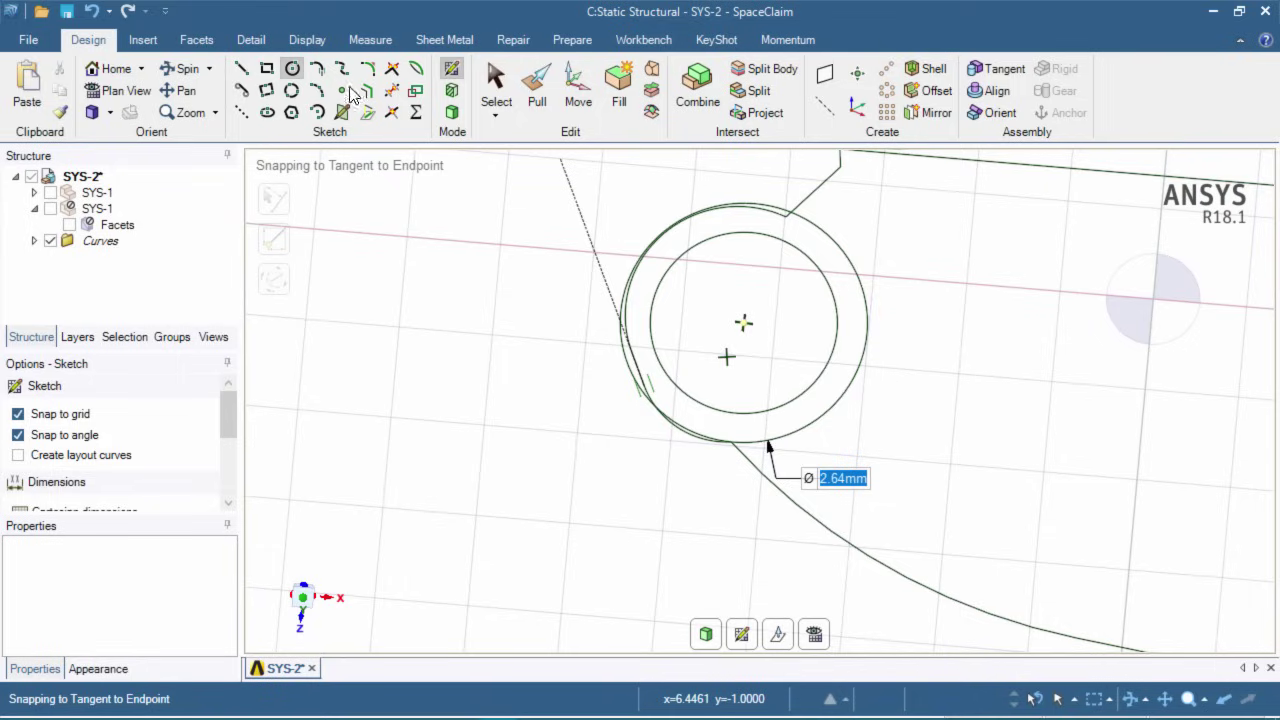
Trim away the old irregular contour segments beside the new circle around the upper-left hole
{"action": "left_click", "coordinate": [389, 96]}
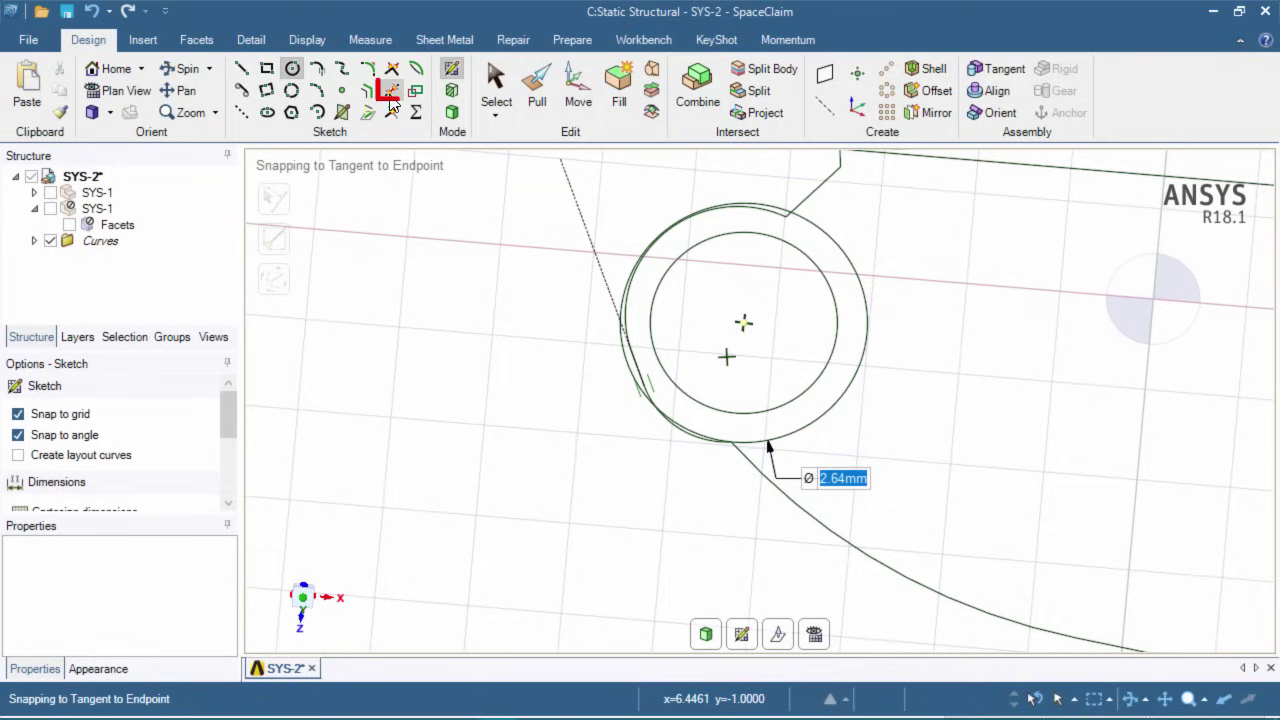
{"action": "left_click", "coordinate": [391, 95]}
{"action": "scroll", "coordinate": [703, 460], "scroll_direction": "up", "scroll_amount": 5}
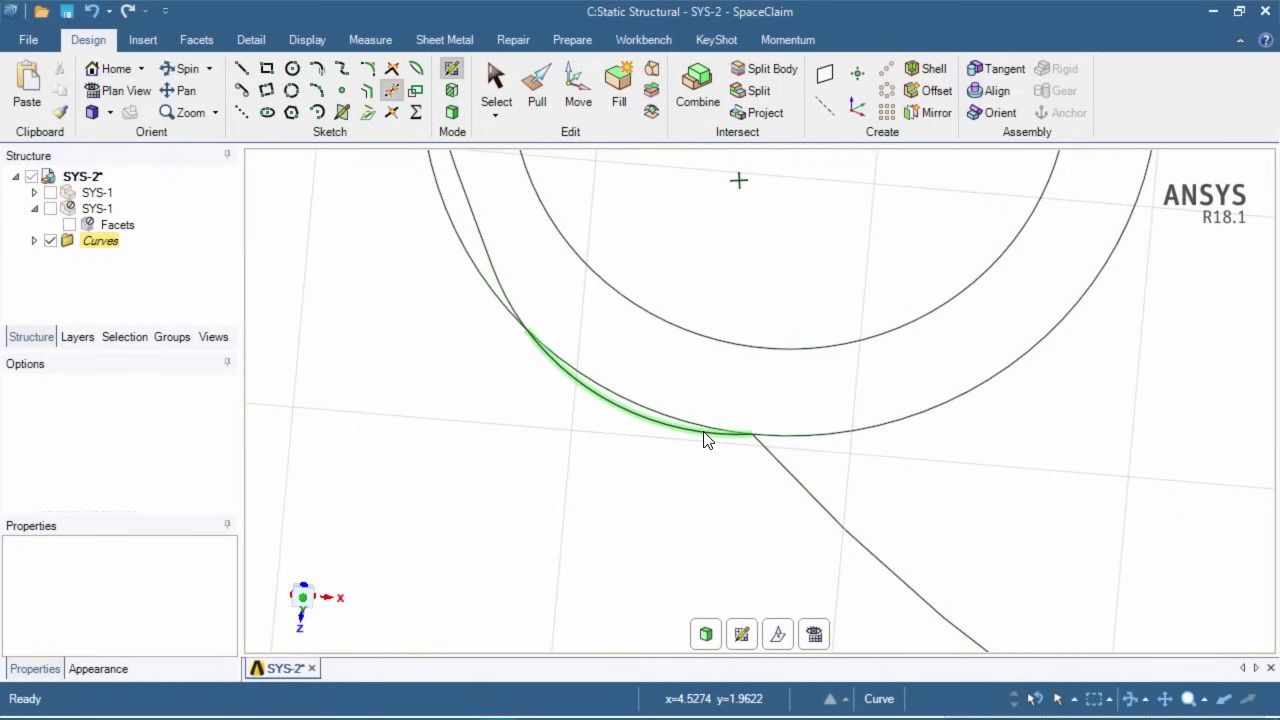
{"action": "left_click", "coordinate": [651, 437]}
{"action": "left_click", "coordinate": [495, 274]}
Draw a circle concentric with the bracket's lower hole, sized to reach the lower end of the arm's straight inner edge
{"action": "middle_click_drag", "start_coordinate": [635, 232], "coordinate": [567, 575], "text": "shift"}
{"action": "scroll", "coordinate": [566, 583], "scroll_direction": "down", "scroll_amount": 10}
{"action": "scroll", "coordinate": [736, 402], "scroll_direction": "down", "scroll_amount": 2}
{"action": "middle_click_drag", "start_coordinate": [757, 511], "coordinate": [757, 185], "text": "shift"}
{"action": "middle_click_drag", "start_coordinate": [791, 479], "coordinate": [891, 233], "text": "shift"}
{"action": "scroll", "coordinate": [708, 524], "scroll_direction": "up", "scroll_amount": 6}
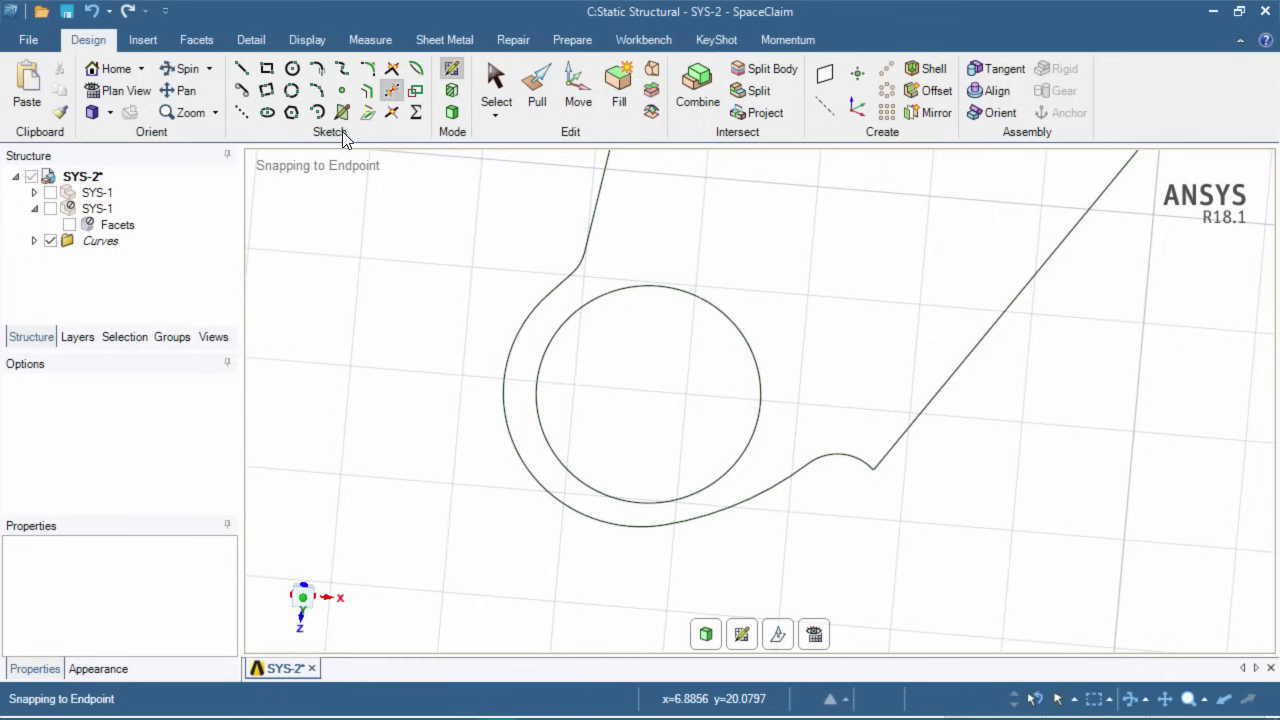
{"action": "left_click", "coordinate": [292, 68]}
{"action": "left_click", "coordinate": [646, 394]}
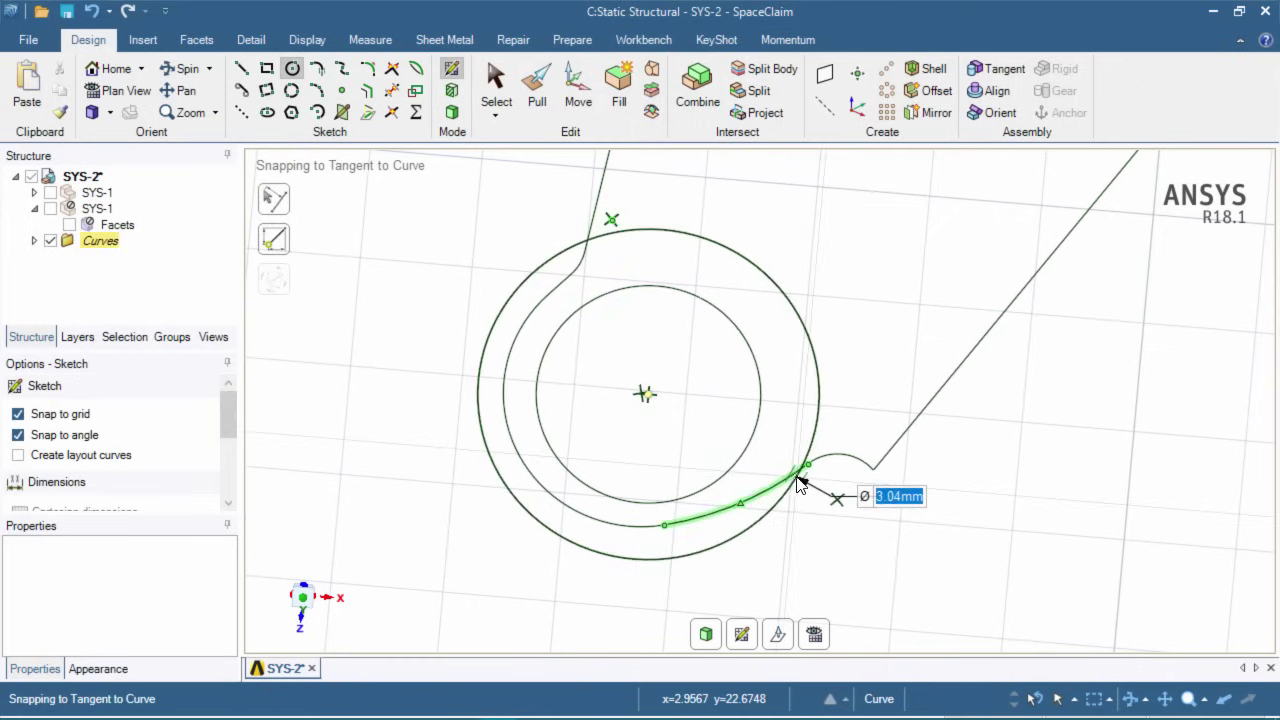
{"action": "scroll", "coordinate": [798, 484], "scroll_direction": "down", "scroll_amount": 1}
{"action": "scroll", "coordinate": [775, 478], "scroll_direction": "up", "scroll_amount": 2}
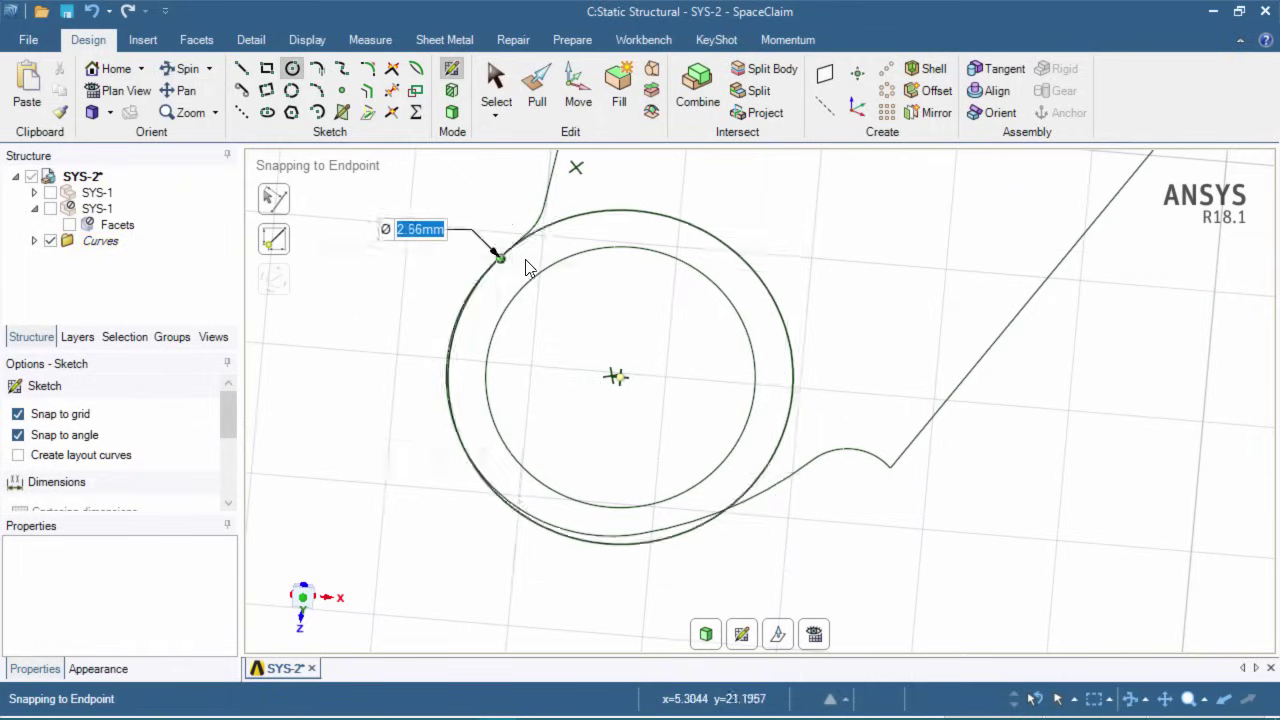
{"action": "left_click", "coordinate": [543, 207]}
Trim the old contour around the lower hole and the inner portions of both new circles, leaving open outer rings
{"action": "key", "text": "t"}
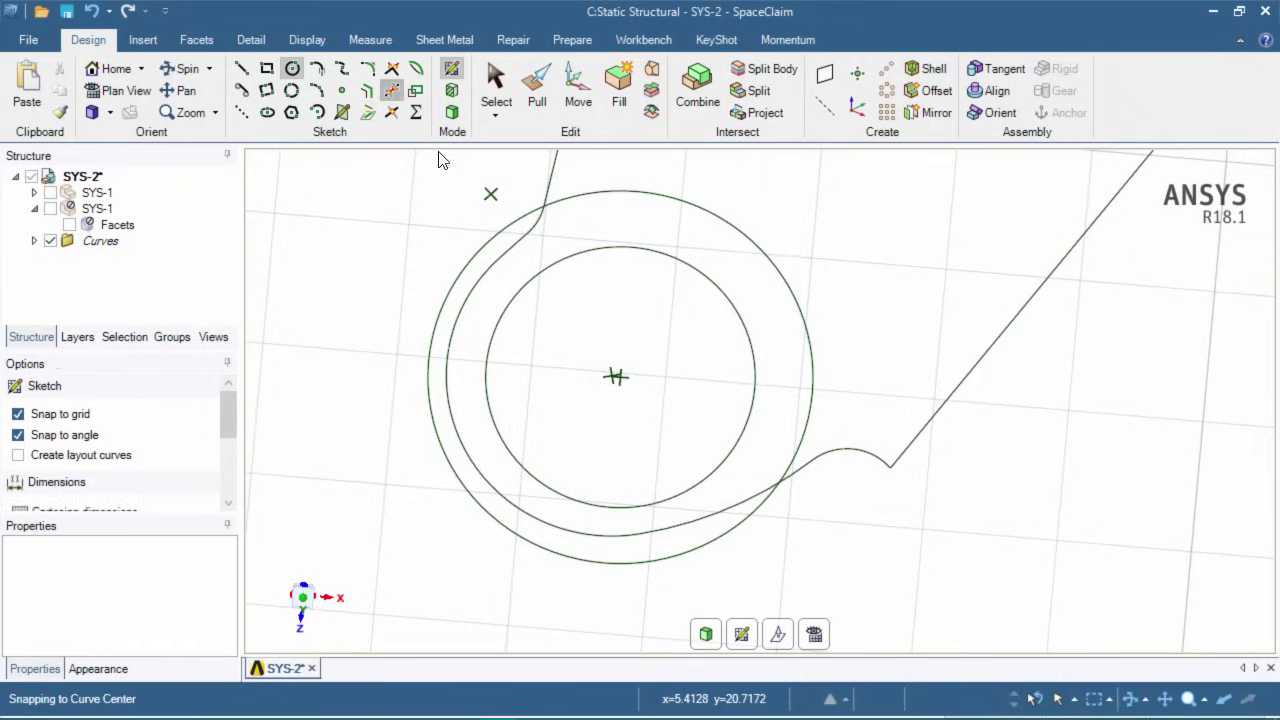
{"action": "left_click", "coordinate": [516, 241]}
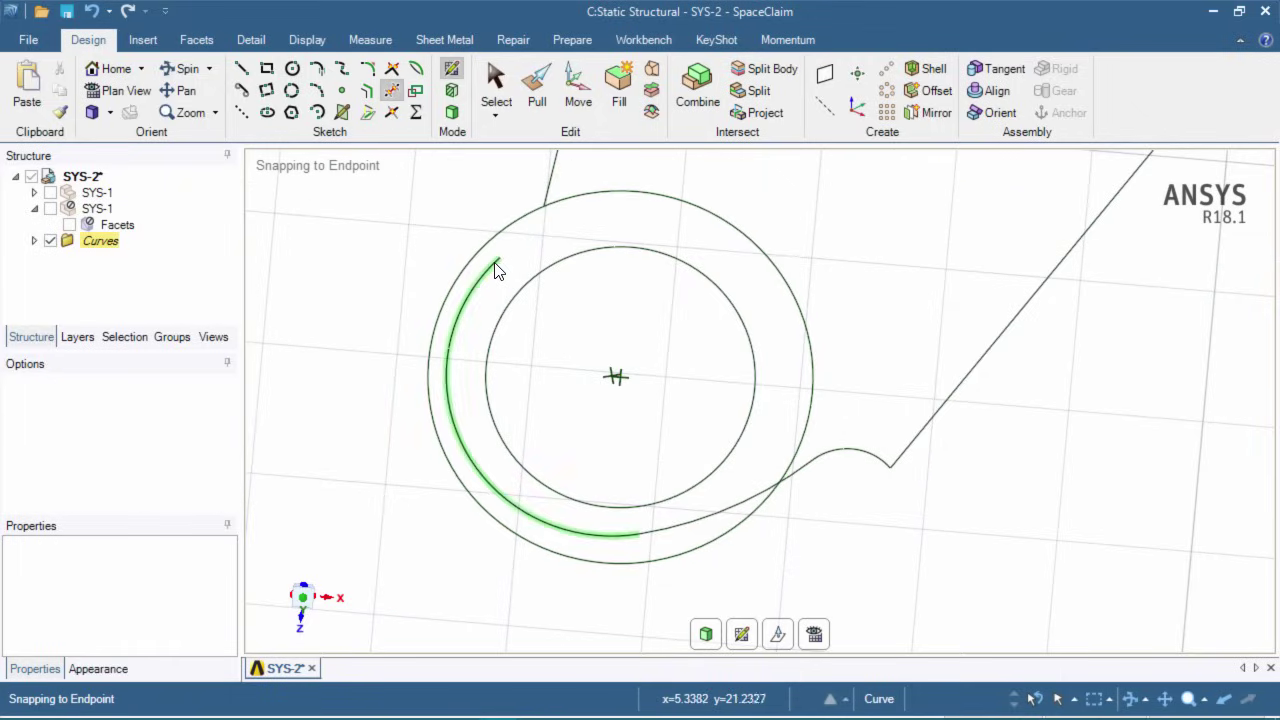
{"action": "left_click", "coordinate": [496, 265]}
{"action": "left_click", "coordinate": [668, 530]}
{"action": "scroll", "coordinate": [602, 305], "scroll_direction": "down", "scroll_amount": 1}
{"action": "scroll", "coordinate": [840, 410], "scroll_direction": "down", "scroll_amount": 6}
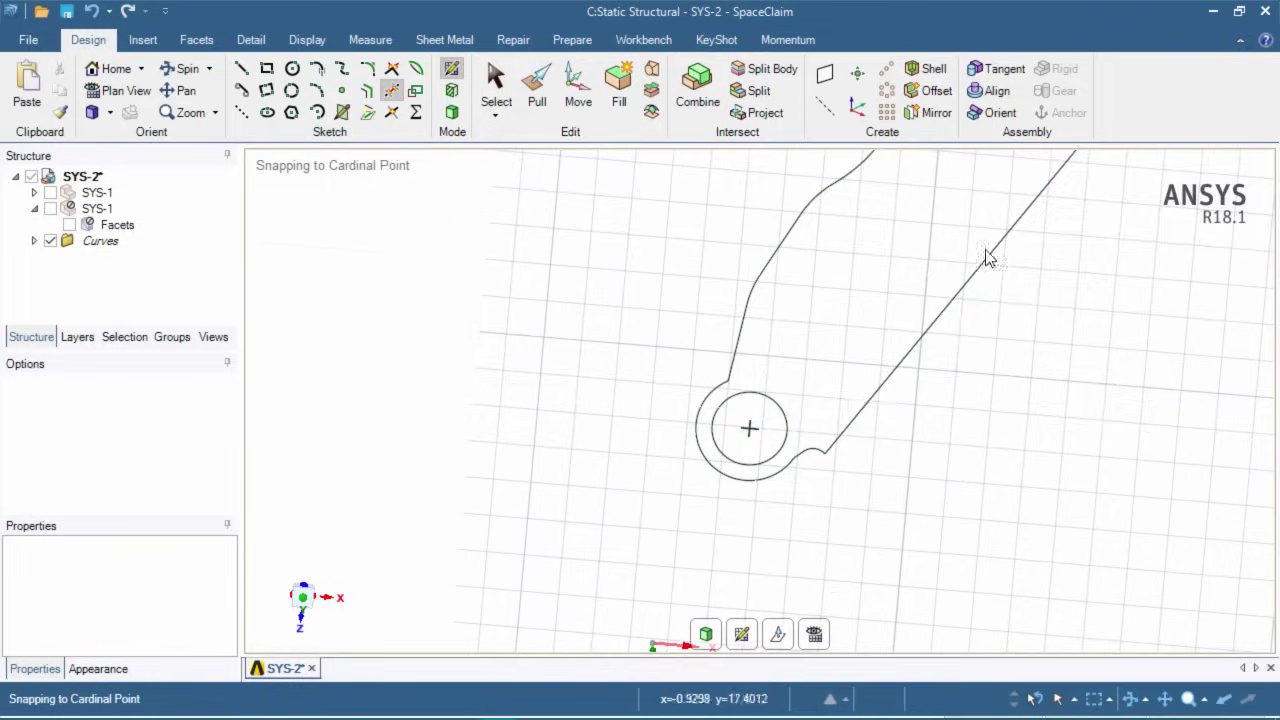
{"action": "middle_click_drag", "start_coordinate": [857, 406], "coordinate": [737, 263], "text": "shift"}
{"action": "left_click", "coordinate": [716, 280]}
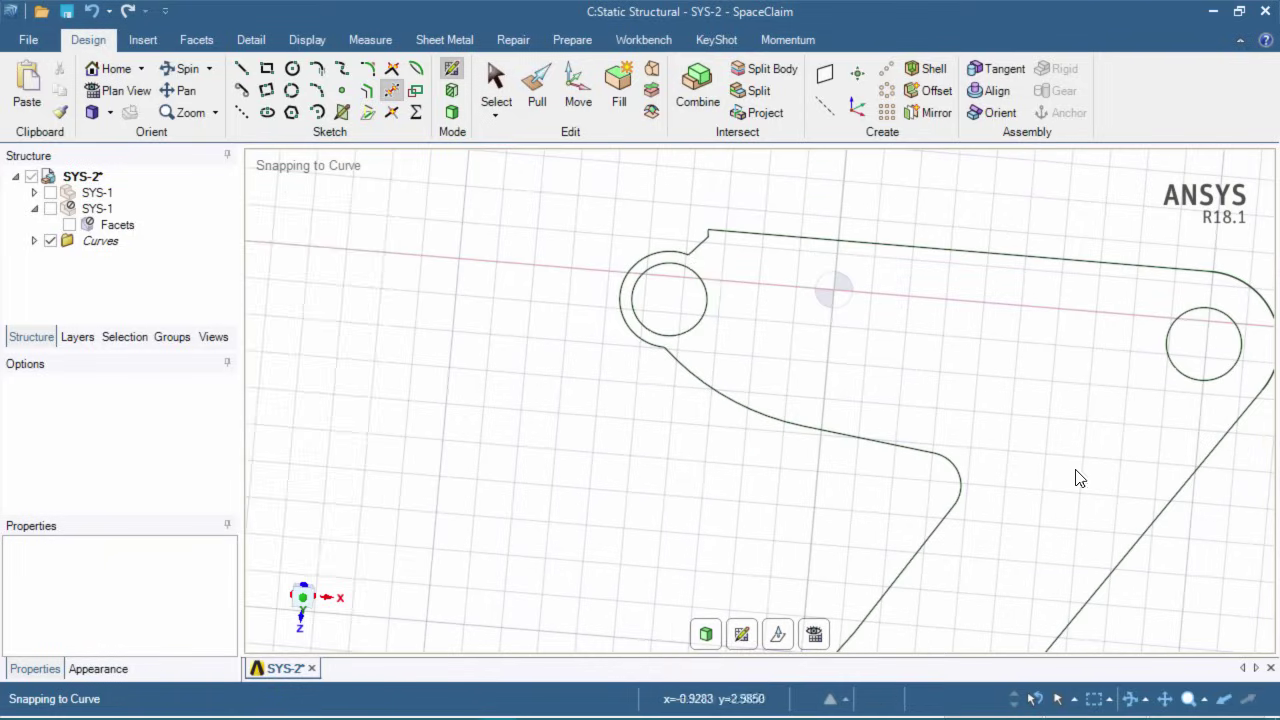
Replace the wavy curves beside the lower hole with a straight line about 0.83 mm long joining the ring to the long outer edge
{"action": "scroll", "coordinate": [1076, 466], "scroll_direction": "down", "scroll_amount": 2}
{"action": "middle_click_drag", "start_coordinate": [886, 586], "coordinate": [840, 250], "text": "shift"}
{"action": "scroll", "coordinate": [640, 470], "scroll_direction": "up", "scroll_amount": 8}
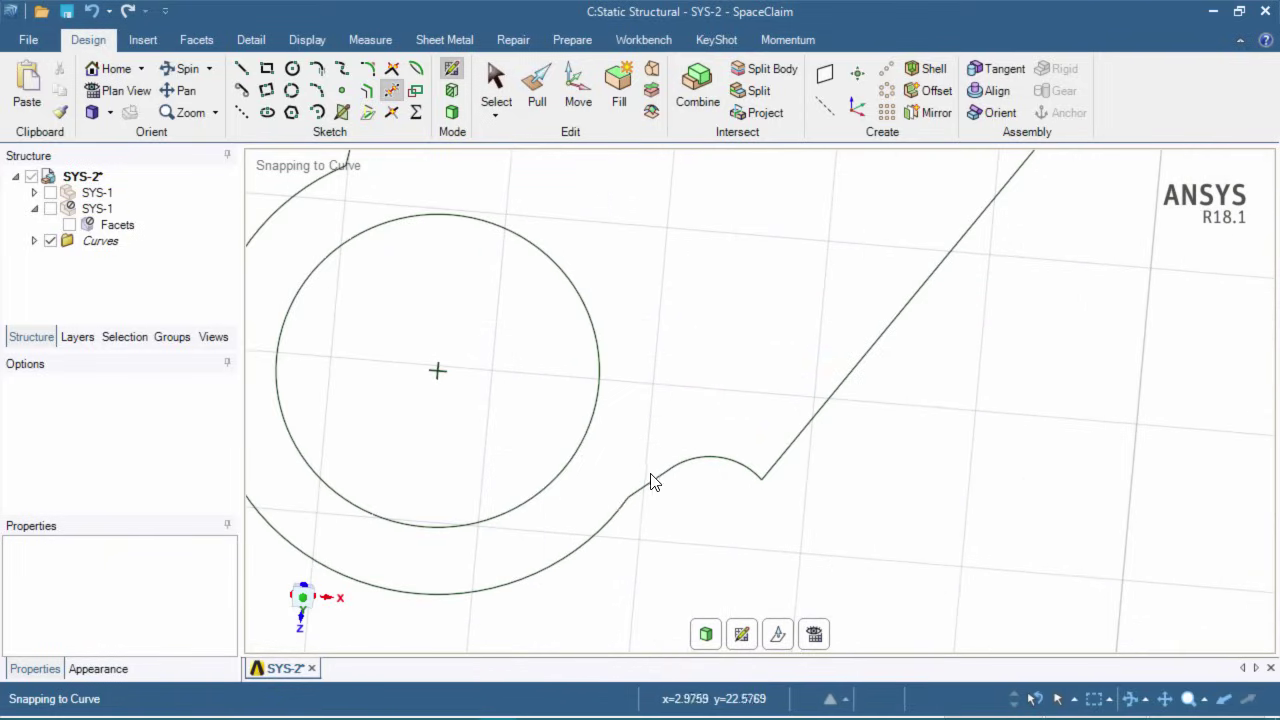
{"action": "left_click", "coordinate": [643, 486]}
{"action": "left_click", "coordinate": [686, 467]}
{"action": "left_click", "coordinate": [240, 70]}
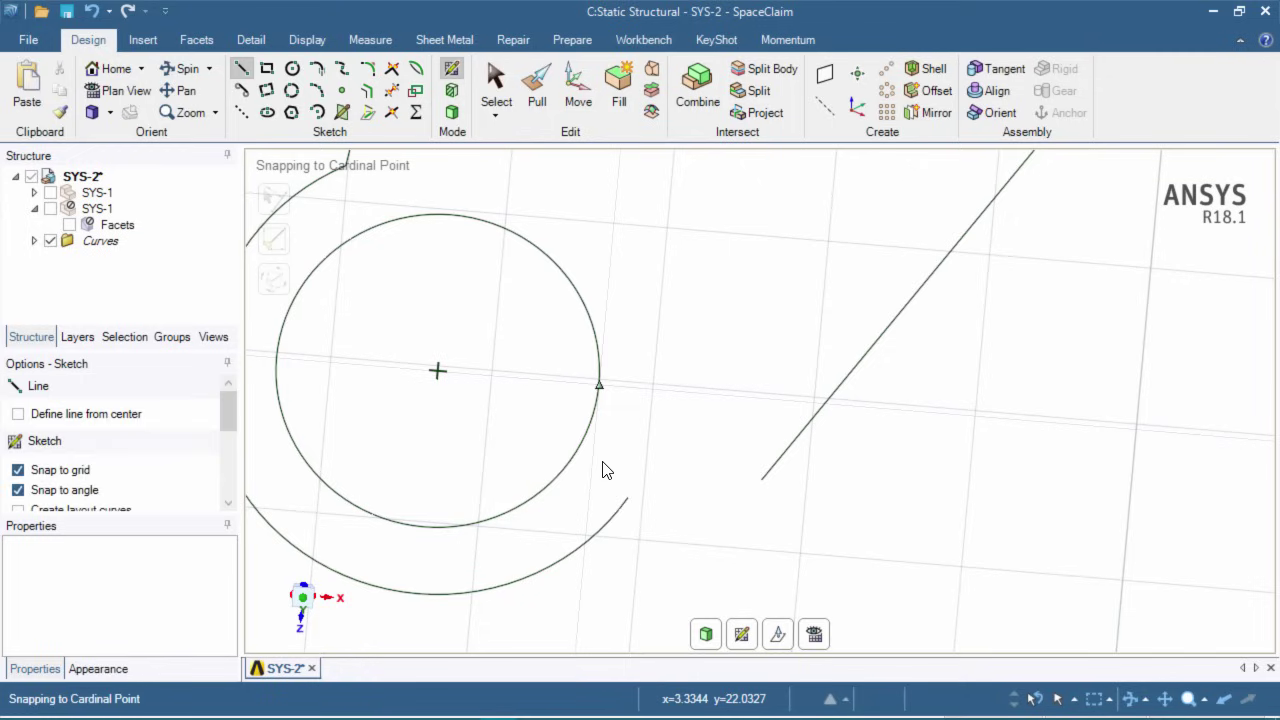
{"action": "left_click", "coordinate": [628, 497]}
{"action": "left_click", "coordinate": [763, 481]}
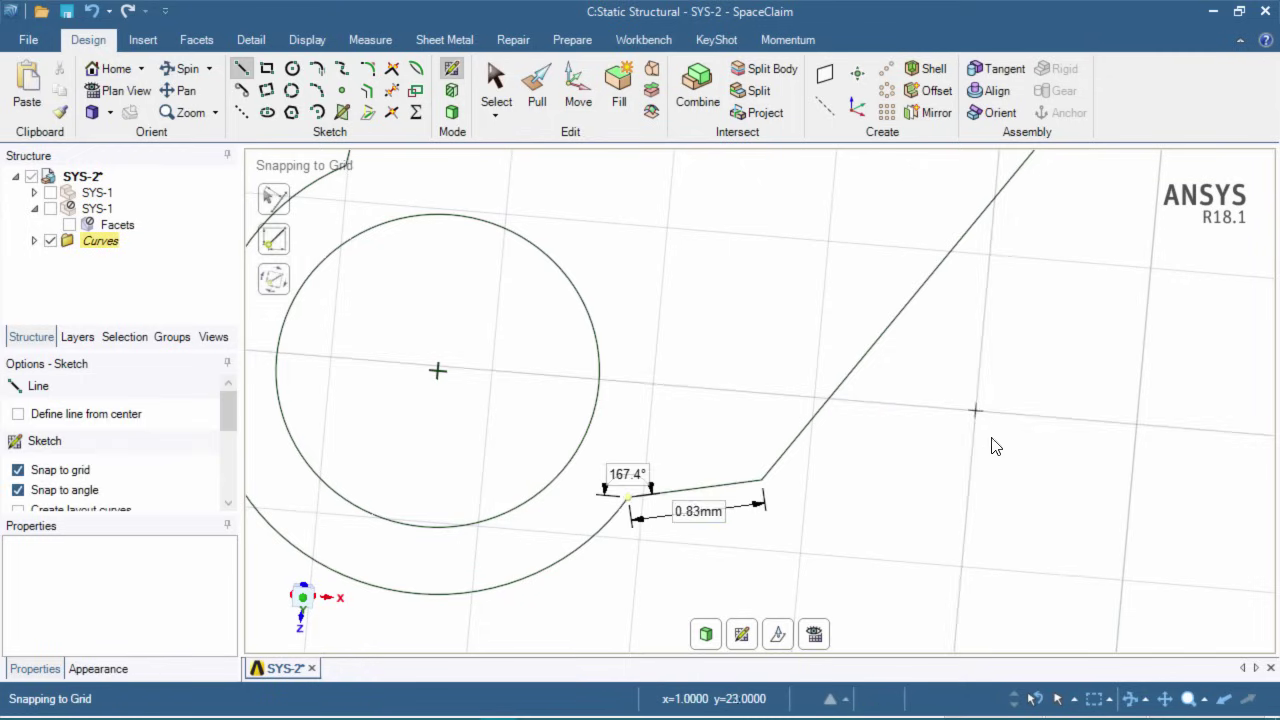
Delete the two small arcs at either end of the short slanted segment on the arm's inner edge above the lower hole
{"action": "scroll", "coordinate": [900, 392], "scroll_direction": "down", "scroll_amount": 4}
{"action": "middle_click_drag", "start_coordinate": [886, 286], "coordinate": [814, 385], "text": "shift"}
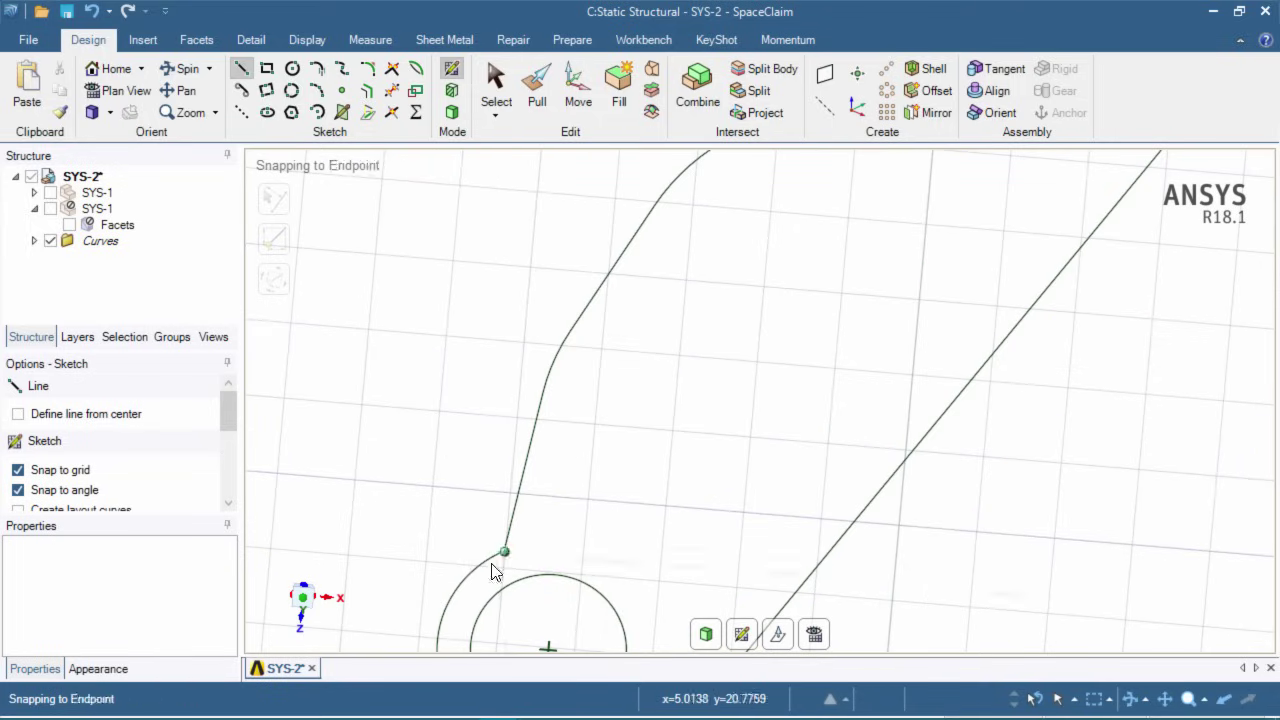
{"action": "key", "text": "s"}
{"action": "left_click", "coordinate": [556, 362]}
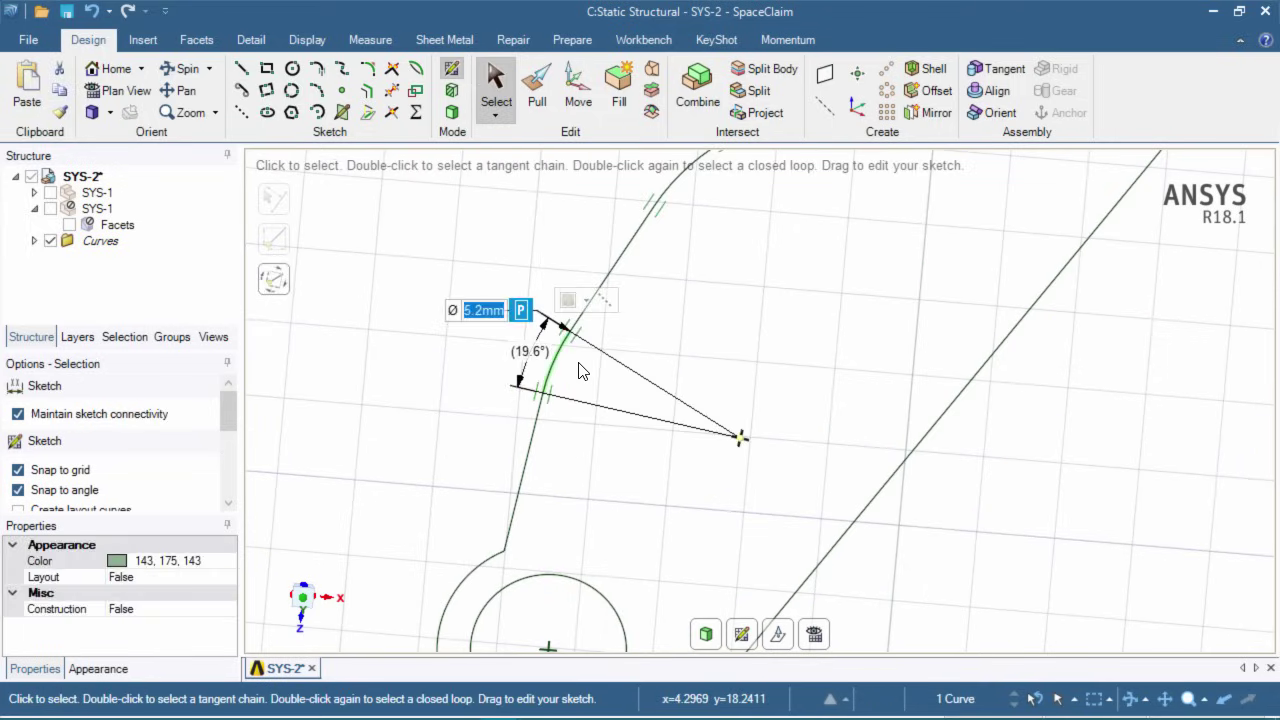
{"action": "key", "text": "Delete"}
{"action": "scroll", "coordinate": [765, 367], "scroll_direction": "up", "scroll_amount": 1}
{"action": "left_click", "coordinate": [623, 322]}
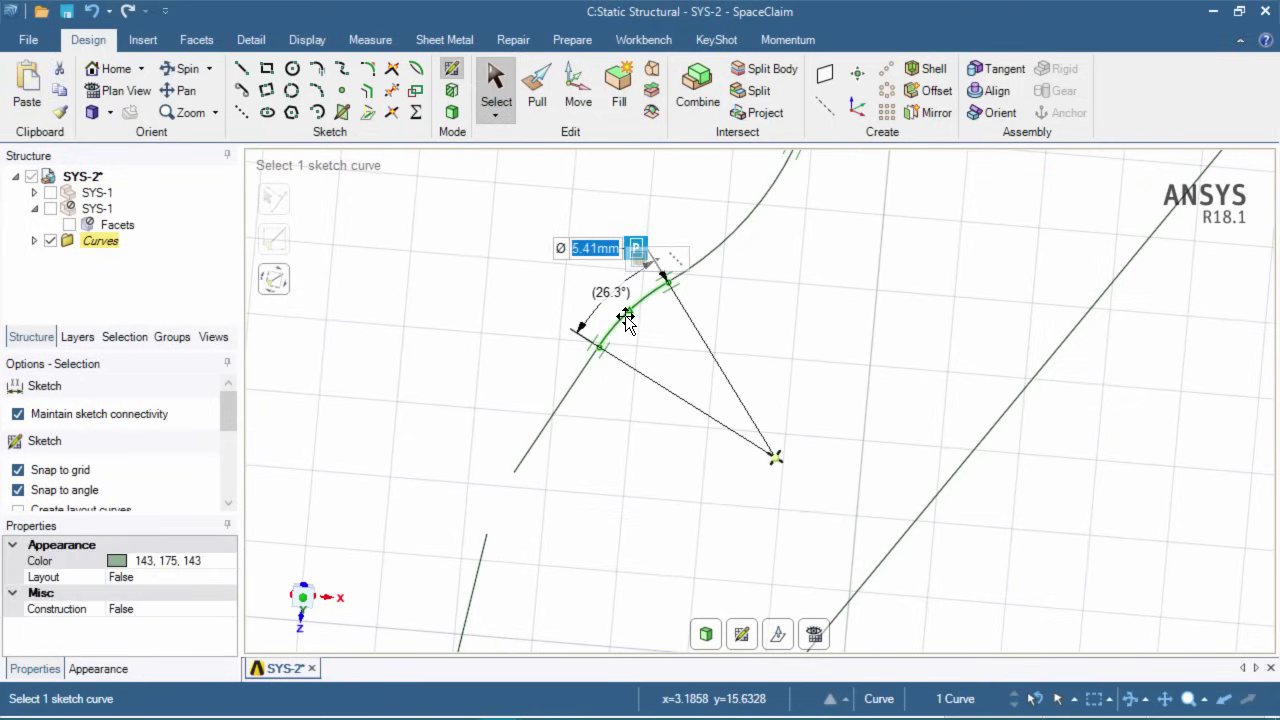
{"action": "key", "text": "Delete"}
Extend the neighbouring lines and arc on the arm's inner edge into sharp corners where the small arcs were deleted
{"action": "left_click", "coordinate": [392, 72]}
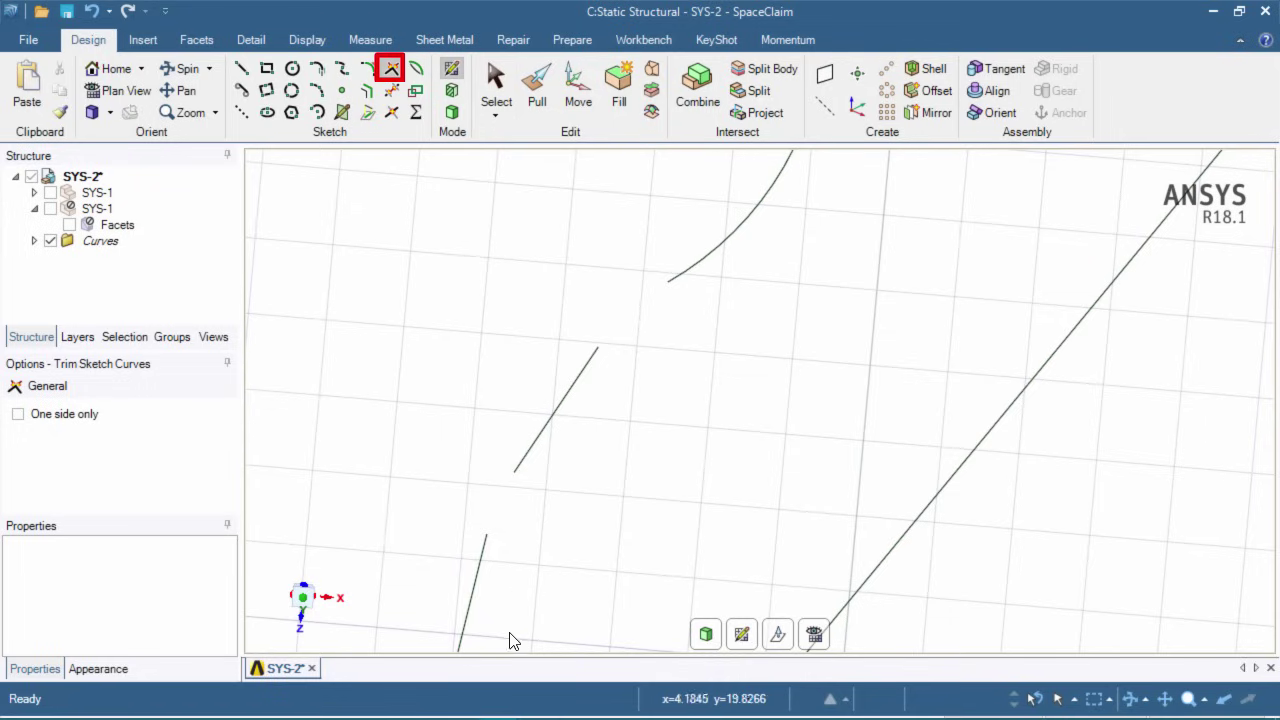
{"action": "left_click", "coordinate": [479, 566]}
{"action": "left_click", "coordinate": [591, 356]}
{"action": "left_click", "coordinate": [682, 274]}
Replace the bulging arc and segments on the arm's inner edge with one straight line from the corner arc's end to the short slanted segment
{"action": "scroll", "coordinate": [760, 400], "scroll_direction": "down", "scroll_amount": 3}
{"action": "middle_click_drag", "start_coordinate": [787, 401], "coordinate": [711, 464], "text": "shift"}
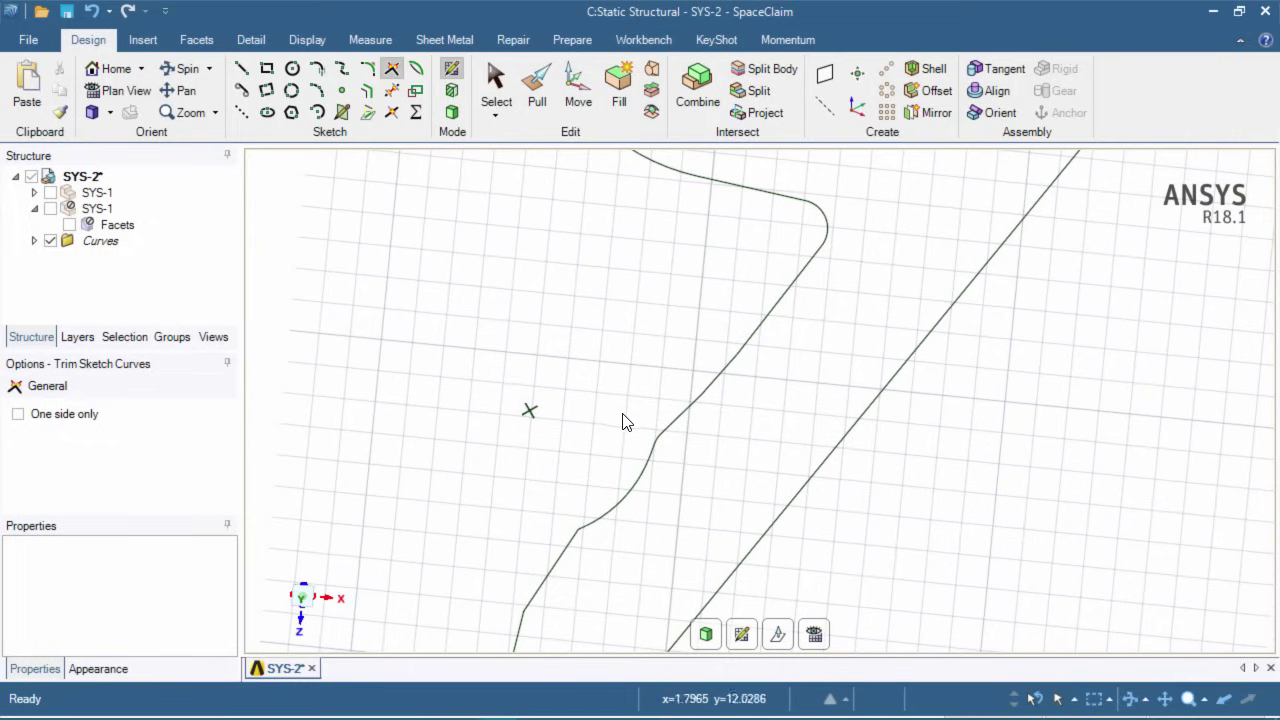
{"action": "left_click", "coordinate": [496, 85]}
{"action": "left_click_drag", "start_coordinate": [688, 492], "coordinate": [585, 409]}
{"action": "key", "text": "Delete"}
{"action": "left_click", "coordinate": [770, 322]}
{"action": "key", "text": "Delete"}
{"action": "left_click", "coordinate": [240, 66]}
{"action": "left_click", "coordinate": [822, 246]}
{"action": "left_click", "coordinate": [580, 531]}
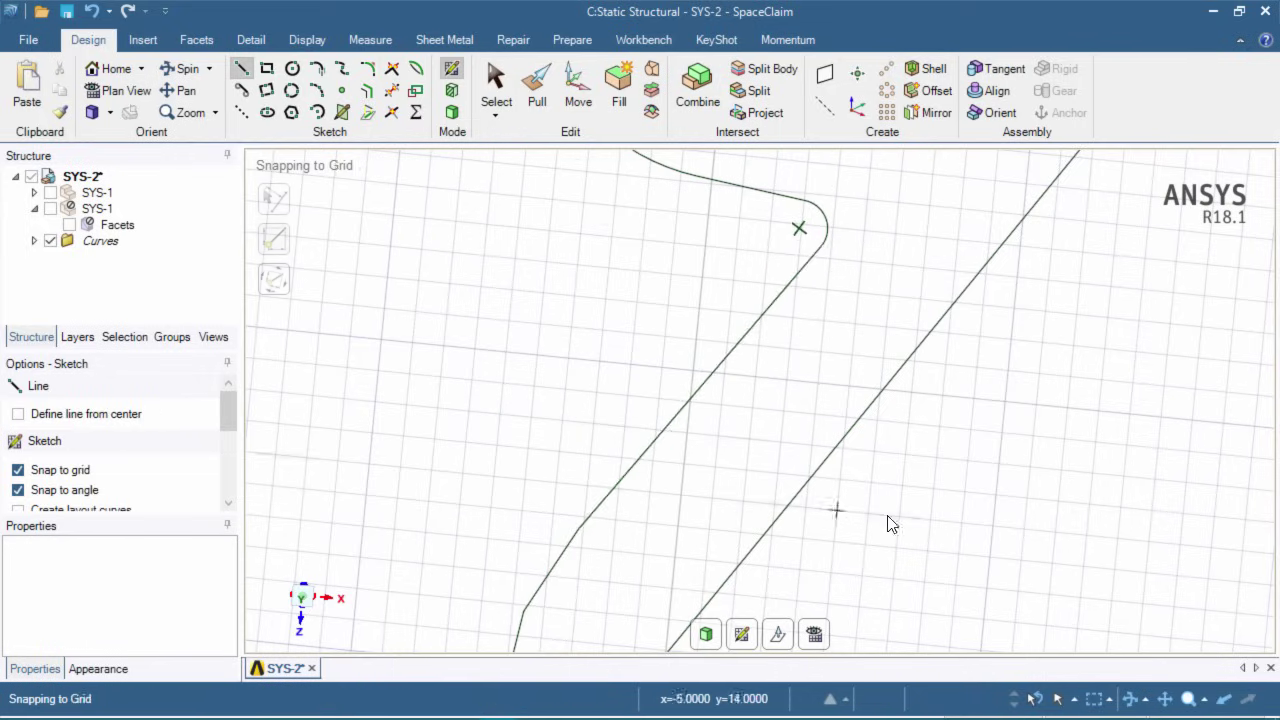
Replace the stepped notch beside the upper-left hole with one straight line from the long upper edge's endpoint to the ring
{"action": "scroll", "coordinate": [616, 491], "scroll_direction": "down", "scroll_amount": 5}
{"action": "scroll", "coordinate": [609, 292], "scroll_direction": "up", "scroll_amount": 10}
{"action": "scroll", "coordinate": [648, 335], "scroll_direction": "up", "scroll_amount": 2}
{"action": "key", "text": "Escape"}
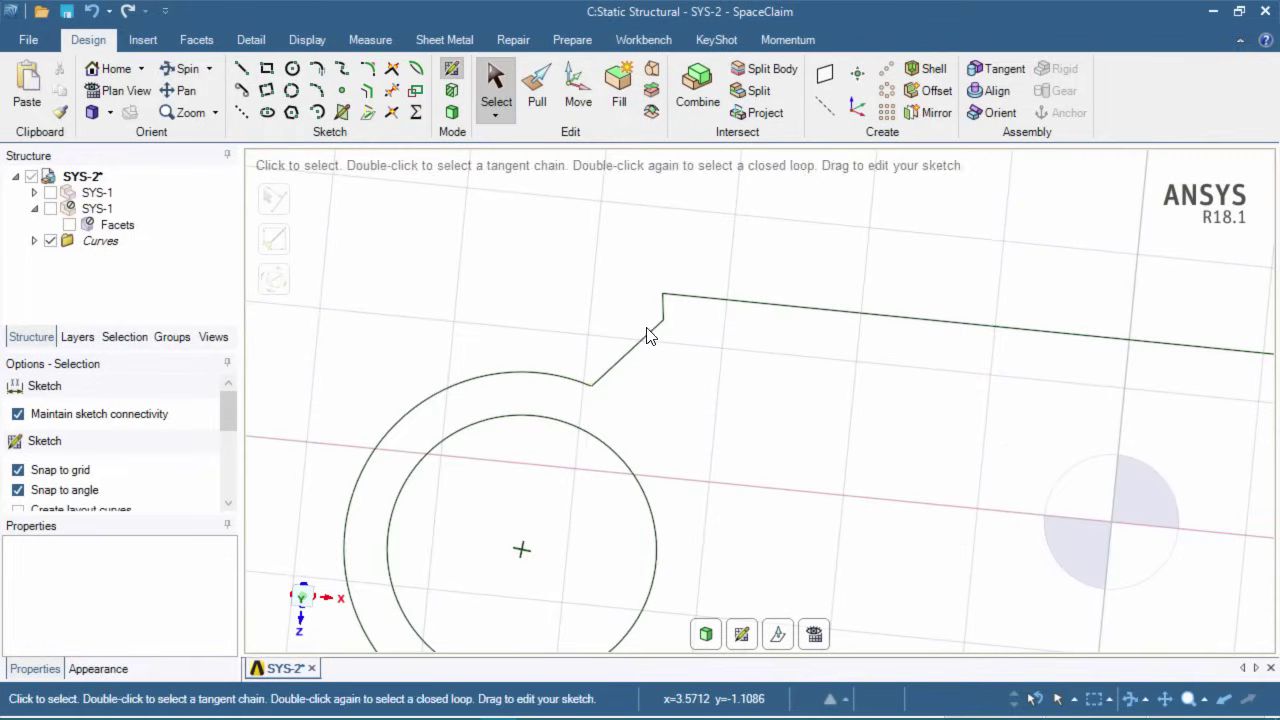
{"action": "left_click", "coordinate": [649, 333]}
{"action": "key", "text": "Delete"}
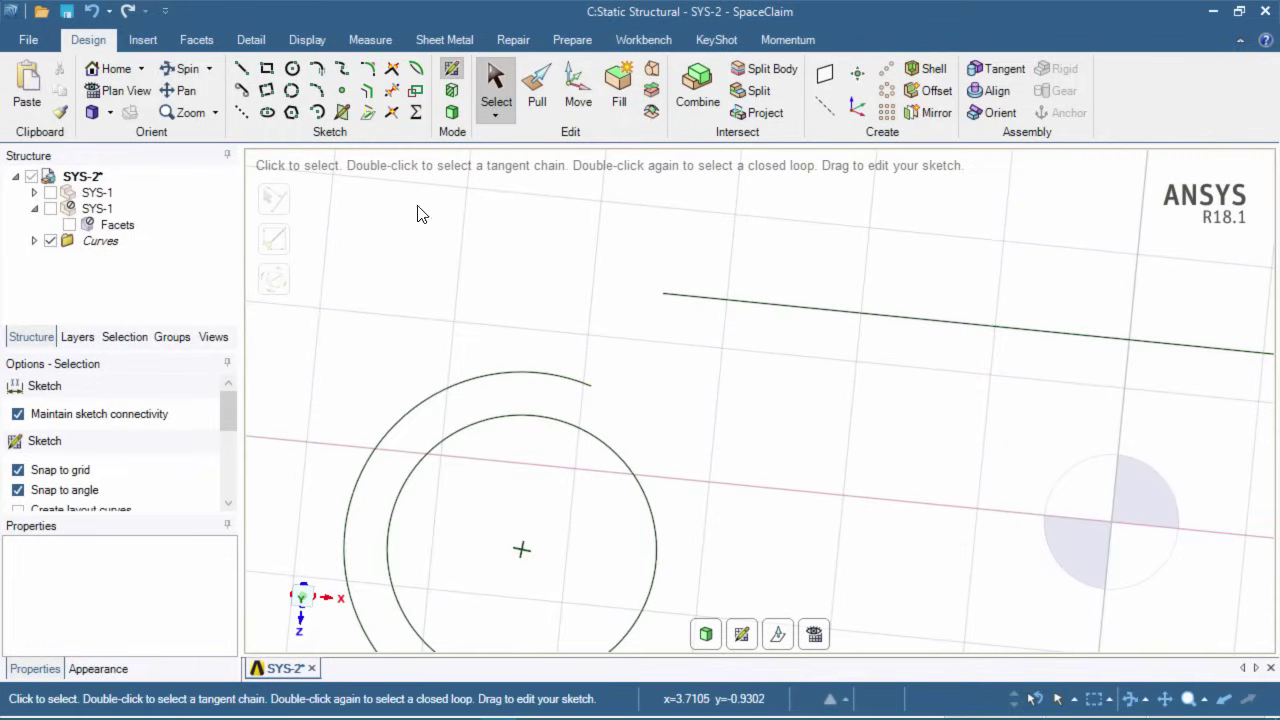
{"action": "left_click", "coordinate": [241, 68]}
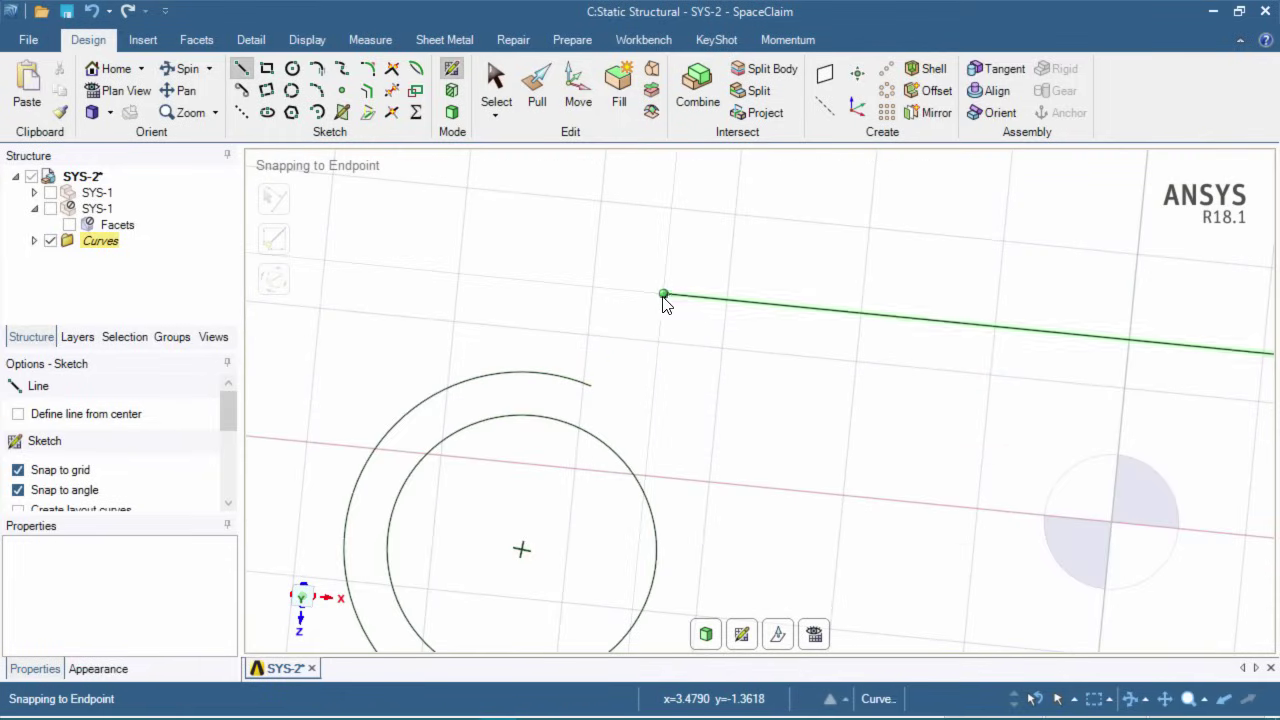
{"action": "left_click", "coordinate": [664, 296]}
{"action": "left_click", "coordinate": [606, 400]}
{"action": "scroll", "coordinate": [894, 446], "scroll_direction": "down", "scroll_amount": 5}
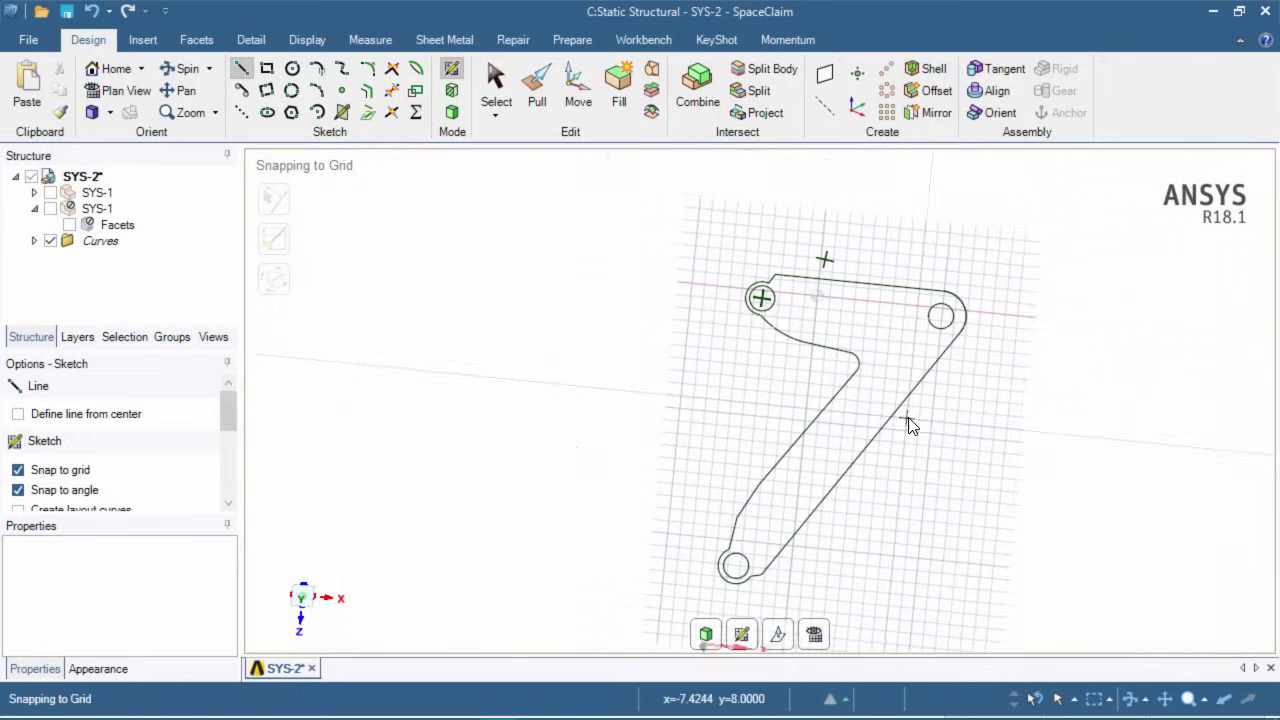
{"action": "key", "text": "Escape"}
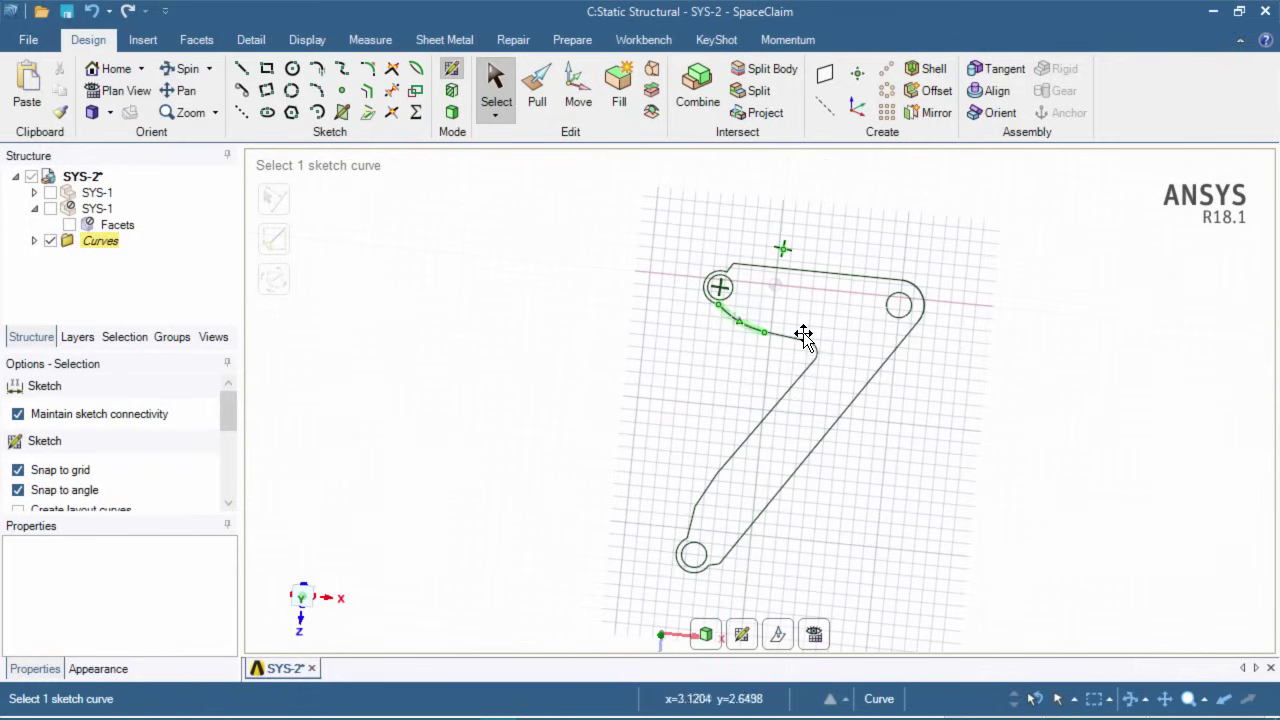
Convert the closed sketch into a surface with Pull and round the two corners where the upper-left hole's ring meets the contour
{"action": "middle_click_drag", "start_coordinate": [847, 368], "coordinate": [848, 438], "text": "shift"}
{"action": "scroll", "coordinate": [737, 360], "scroll_direction": "up", "scroll_amount": 6}
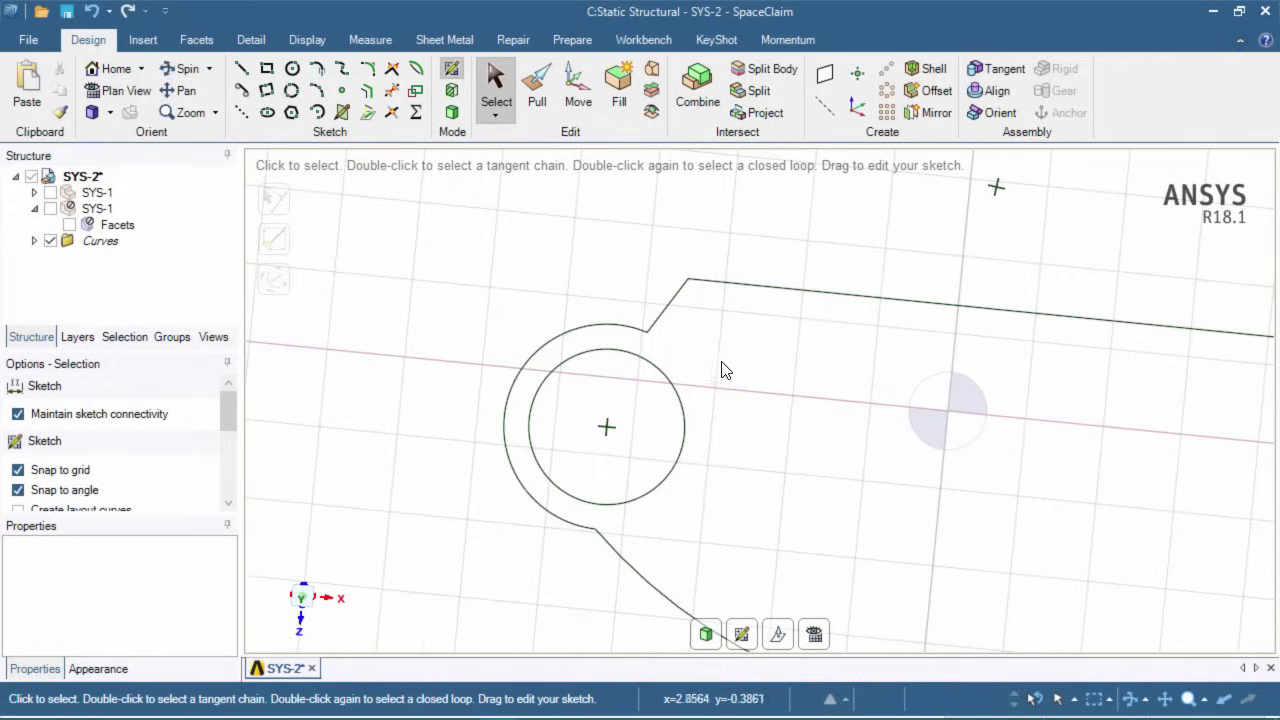
{"action": "left_click", "coordinate": [649, 330]}
{"action": "left_click", "coordinate": [561, 261]}
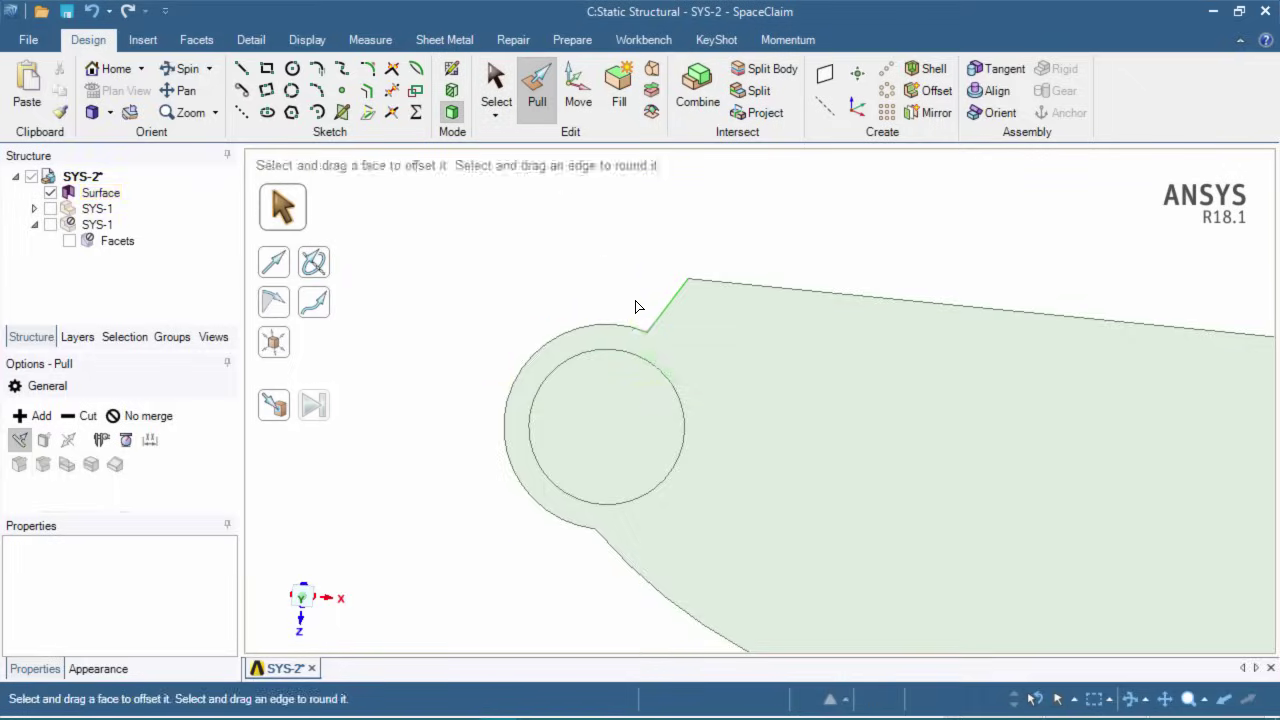
{"action": "left_click", "coordinate": [650, 332]}
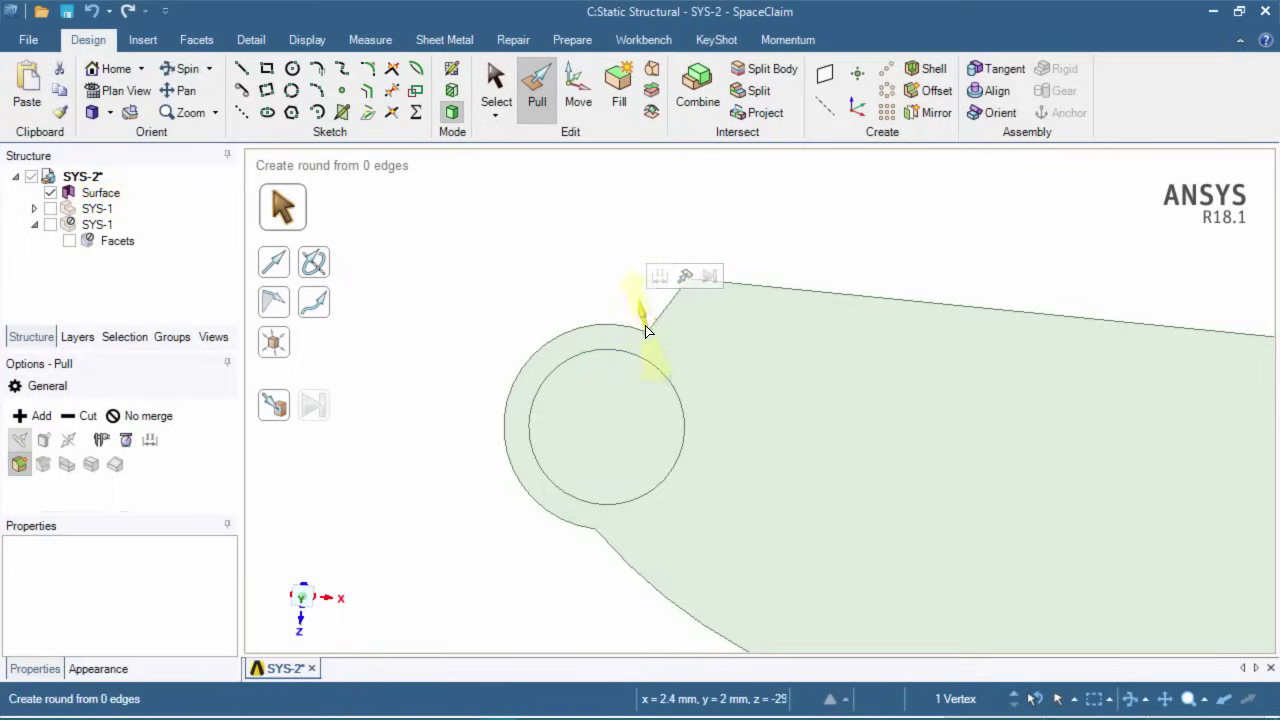
{"action": "left_click_drag", "start_coordinate": [629, 276], "coordinate": [573, 544]}
{"action": "left_click", "coordinate": [594, 532]}
Round the corners beside the lower hole's ring, using a radius of about 0.91 mm where it meets the inner edge
{"action": "middle_click_drag", "start_coordinate": [964, 534], "coordinate": [701, 499], "text": "ctrl"}
{"action": "scroll", "coordinate": [701, 499], "scroll_direction": "down", "scroll_amount": 4}
{"action": "scroll", "coordinate": [701, 499], "scroll_direction": "up", "scroll_amount": 3}
{"action": "left_click", "coordinate": [657, 503]}
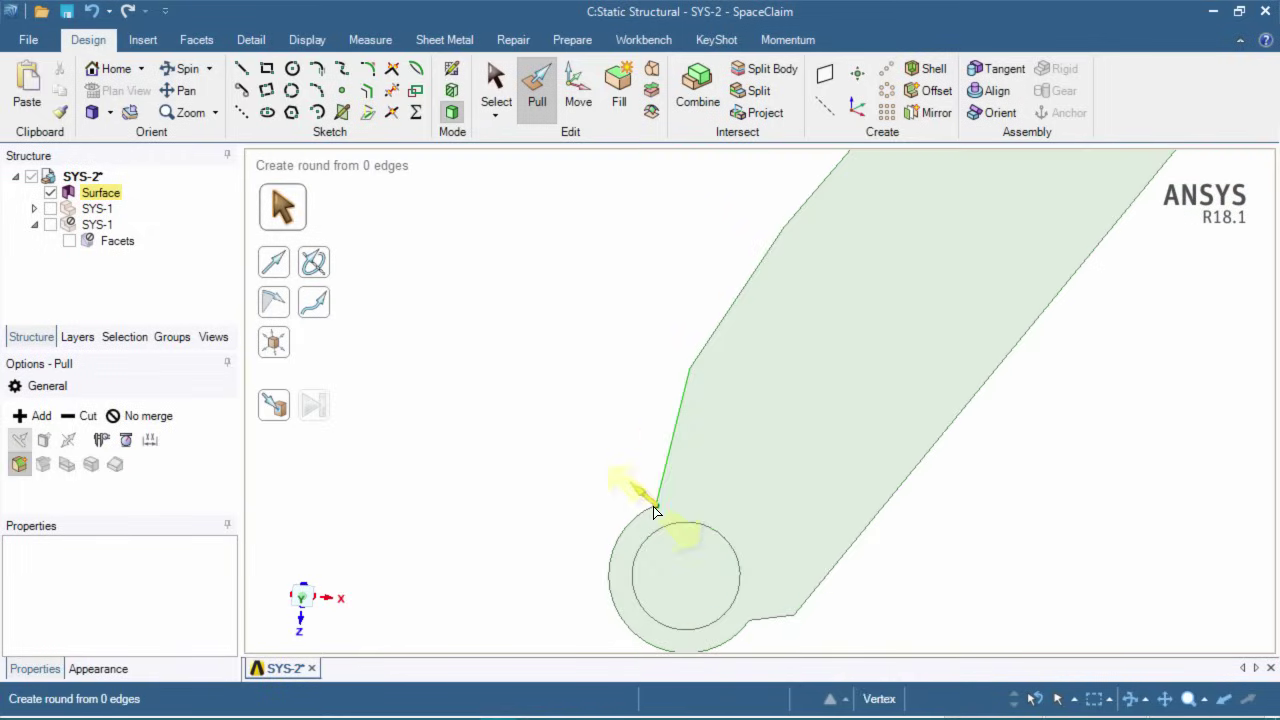
{"action": "left_click_drag", "start_coordinate": [634, 489], "coordinate": [531, 406]}
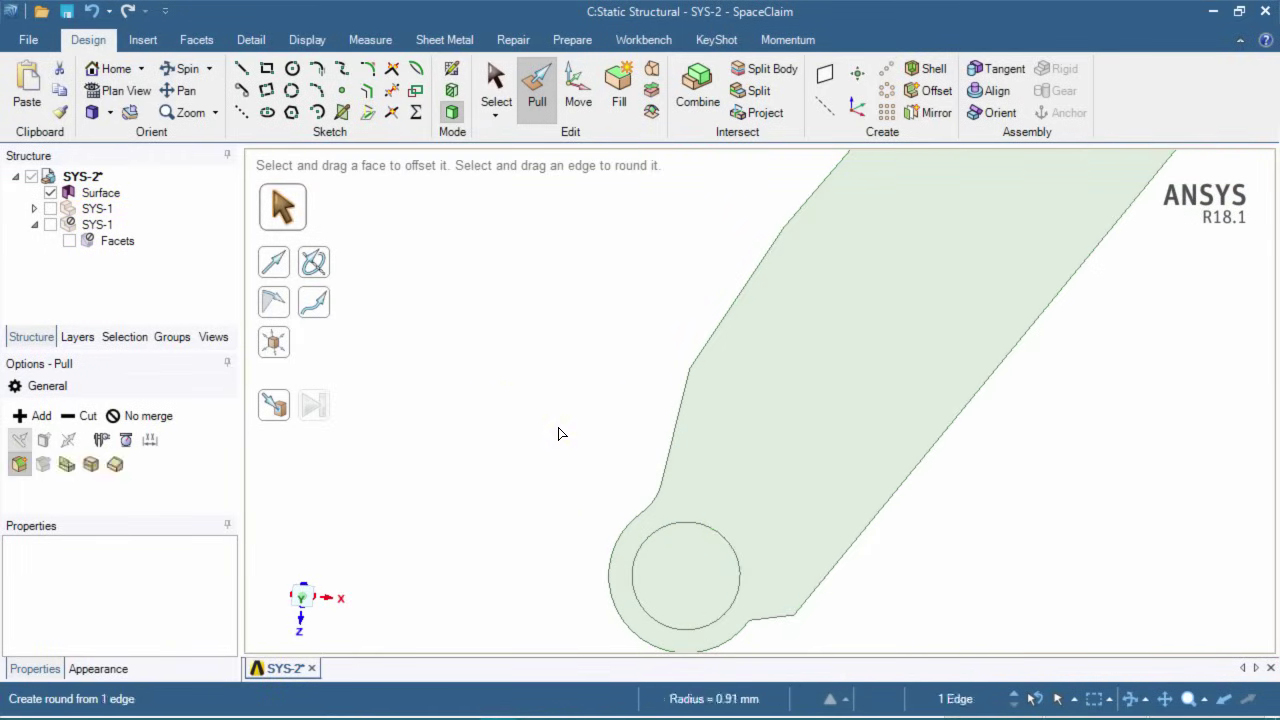
{"action": "left_click", "coordinate": [774, 615]}
{"action": "middle_click_drag", "start_coordinate": [771, 616], "coordinate": [755, 483], "text": "ctrl"}
{"action": "left_click_drag", "start_coordinate": [734, 488], "coordinate": [830, 570]}
Round the two remaining sharp corners along the arm's inner edge above the lower hole
{"action": "middle_click_drag", "start_coordinate": [927, 334], "coordinate": [760, 556], "text": "ctrl"}
{"action": "left_click_drag", "start_coordinate": [513, 456], "coordinate": [668, 475]}
{"action": "left_click_drag", "start_coordinate": [609, 312], "coordinate": [803, 526]}
Pull the bracket's surface face into a solid with a thickness of 2 mm
{"action": "middle_click_drag", "start_coordinate": [980, 325], "coordinate": [902, 461], "text": "shift"}
{"action": "scroll", "coordinate": [902, 461], "scroll_direction": "down", "scroll_amount": 5}
{"action": "middle_click_drag", "start_coordinate": [991, 437], "coordinate": [907, 476], "text": "ctrl"}
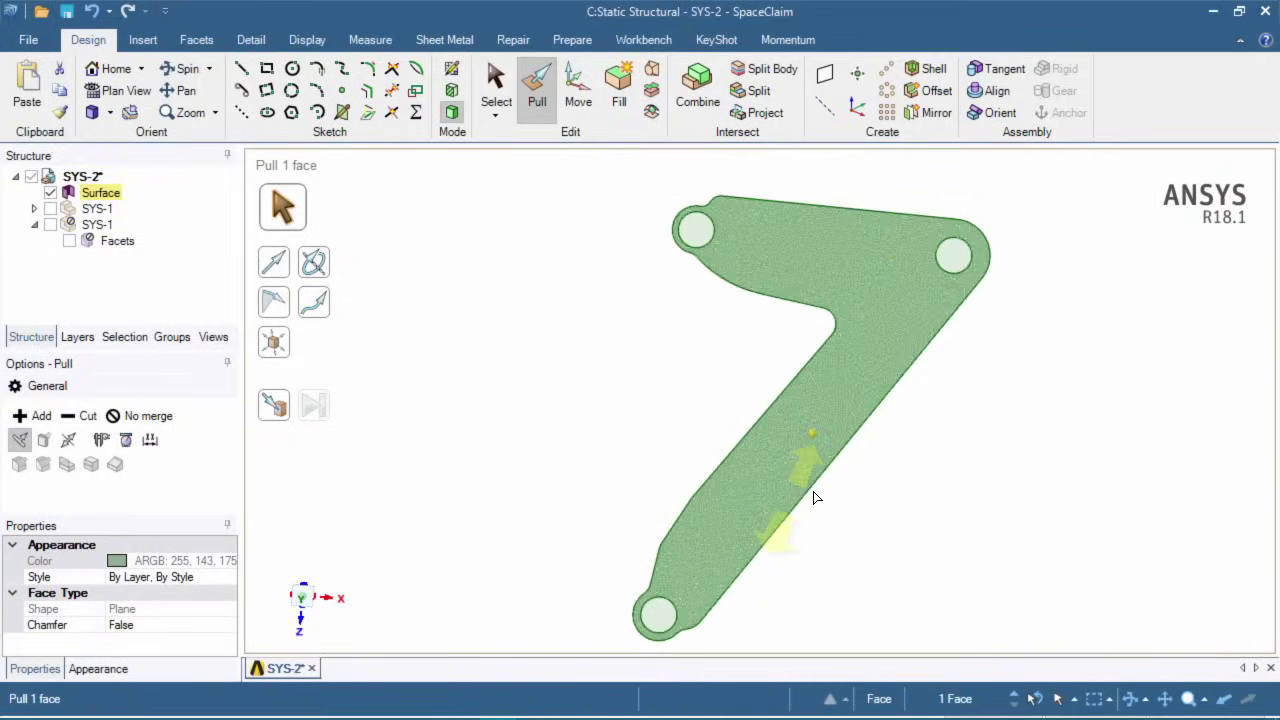
{"action": "middle_click_drag", "start_coordinate": [769, 401], "coordinate": [876, 294]}
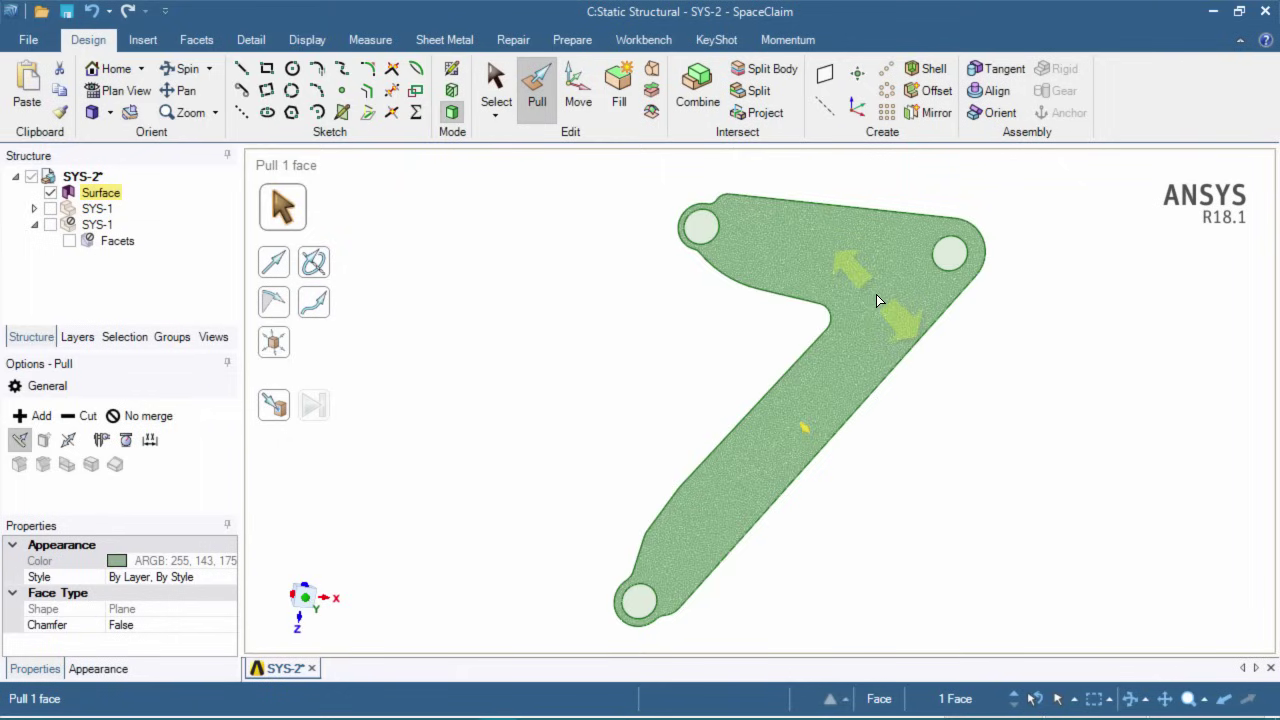
{"action": "left_click", "coordinate": [876, 294]}
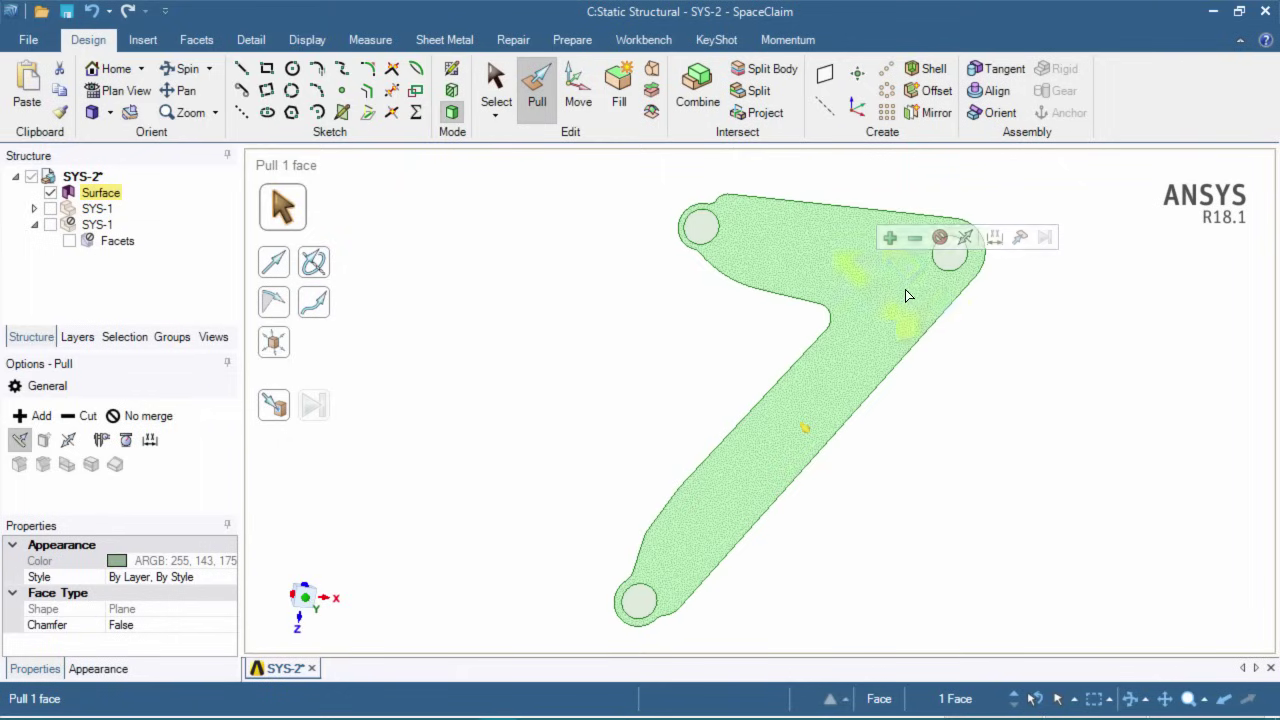
{"action": "left_click", "coordinate": [994, 237]}
{"action": "type", "text": "2"}
{"action": "key", "text": "Return"}
Merge the five adjoining side faces along the arm's inner edge above the lower hole into a single face
{"action": "middle_click_drag", "start_coordinate": [819, 521], "coordinate": [925, 581]}
{"action": "middle_click_drag", "start_coordinate": [925, 581], "coordinate": [978, 500], "text": "ctrl"}
{"action": "scroll", "coordinate": [799, 514], "scroll_direction": "down", "scroll_amount": 1}
{"action": "scroll", "coordinate": [800, 515], "scroll_direction": "up", "scroll_amount": 5}
{"action": "middle_click_drag", "start_coordinate": [763, 474], "coordinate": [447, 557]}
{"action": "left_click", "coordinate": [829, 363]}
{"action": "mouse_move", "coordinate": [829, 363]}
{"action": "middle_mouse_down"}
{"action": "mouse_move", "coordinate": [832, 503]}
{"action": "mouse_move", "coordinate": [761, 526]}
{"action": "mouse_move", "coordinate": [745, 515]}
{"action": "middle_mouse_up"}
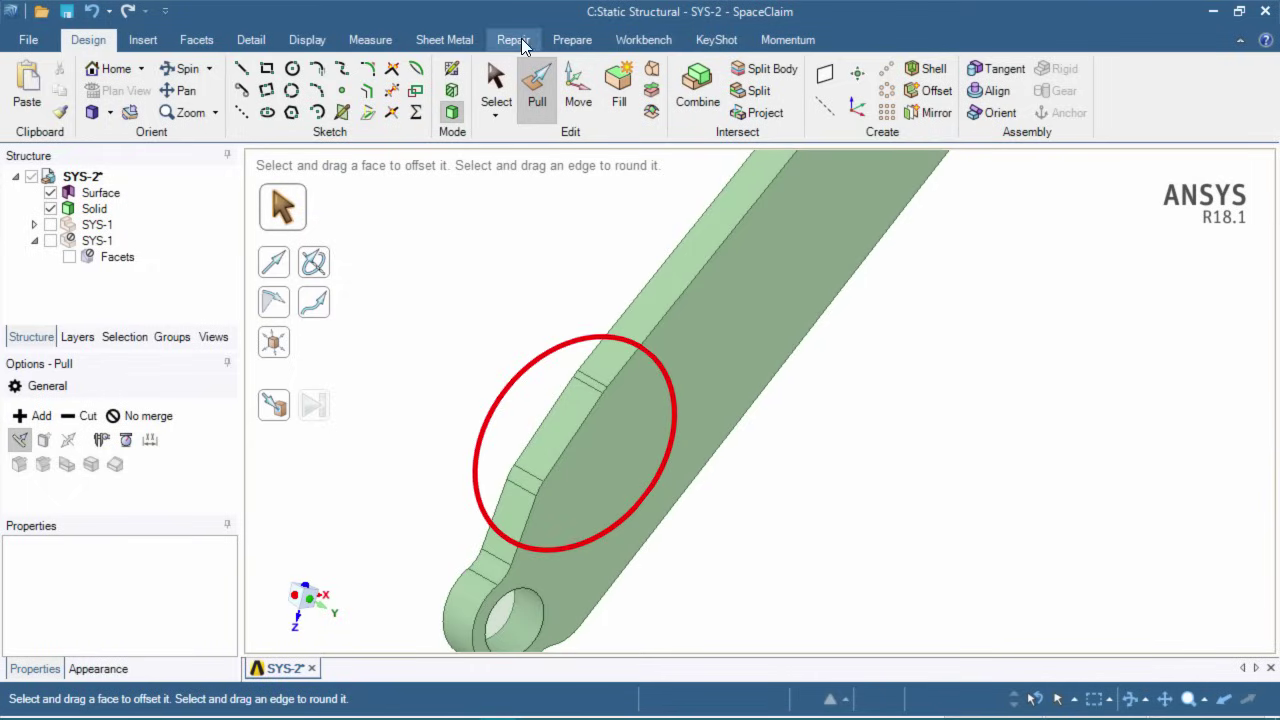
{"action": "left_click", "coordinate": [521, 38]}
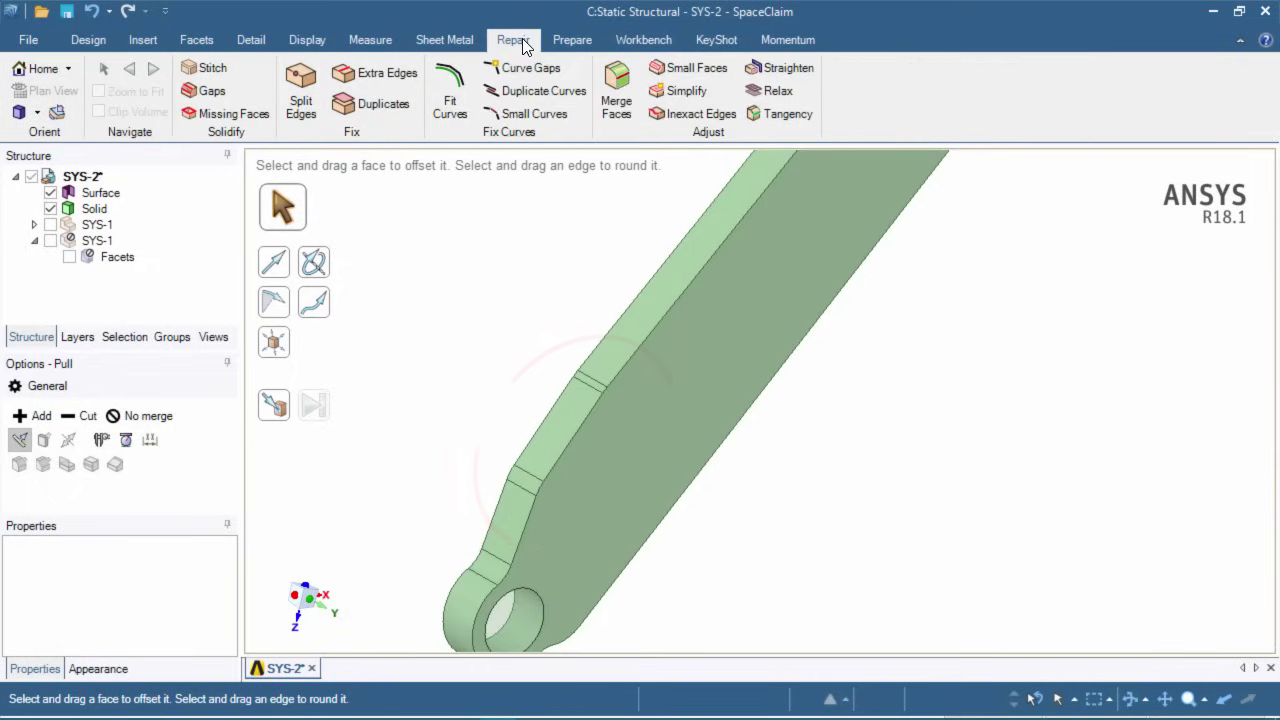
{"action": "left_click", "coordinate": [618, 92]}
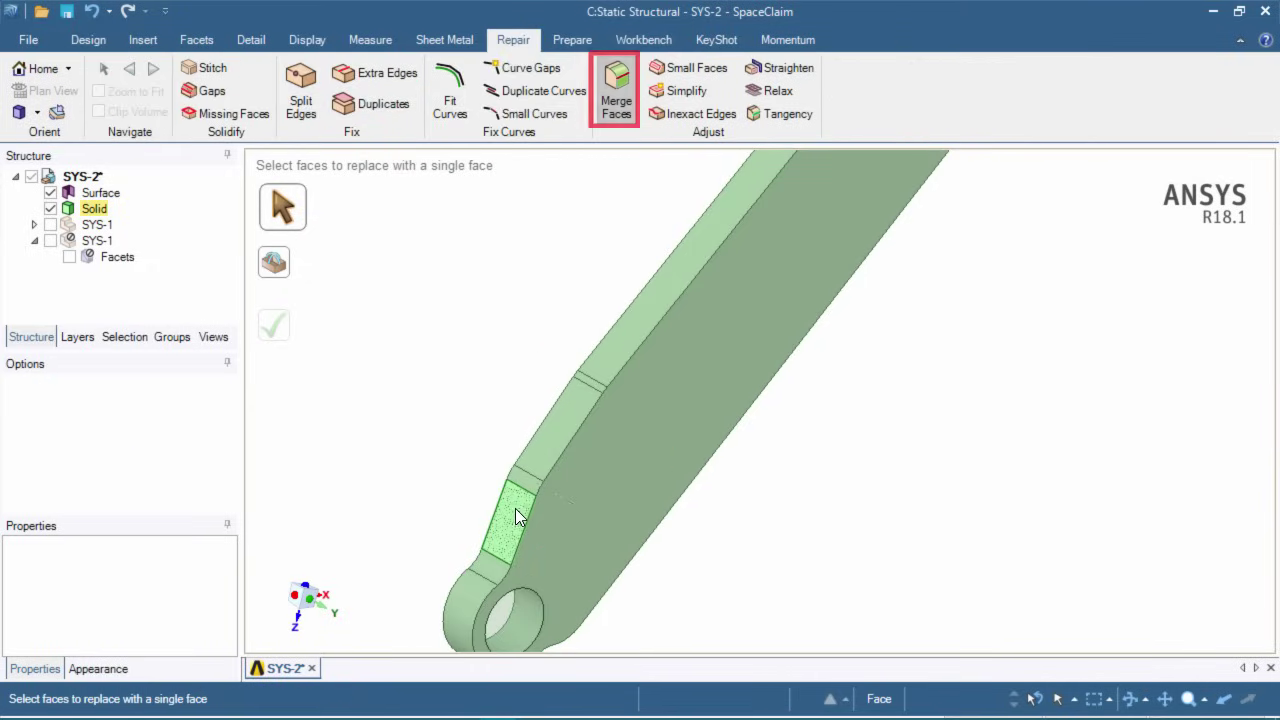
{"action": "left_click", "coordinate": [515, 514]}
{"action": "left_click", "coordinate": [524, 486]}
{"action": "left_click", "coordinate": [556, 435]}
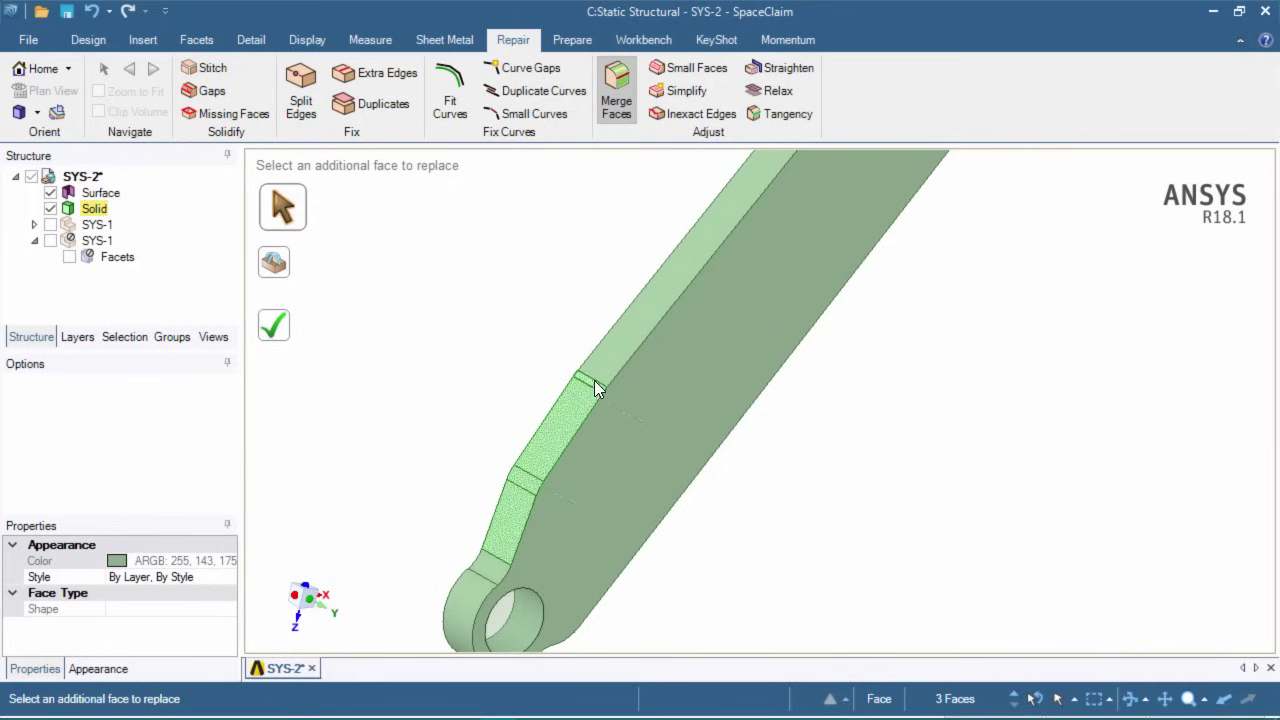
{"action": "left_click", "coordinate": [688, 262]}
{"action": "middle_click_drag", "start_coordinate": [766, 158], "coordinate": [782, 209], "text": "shift"}
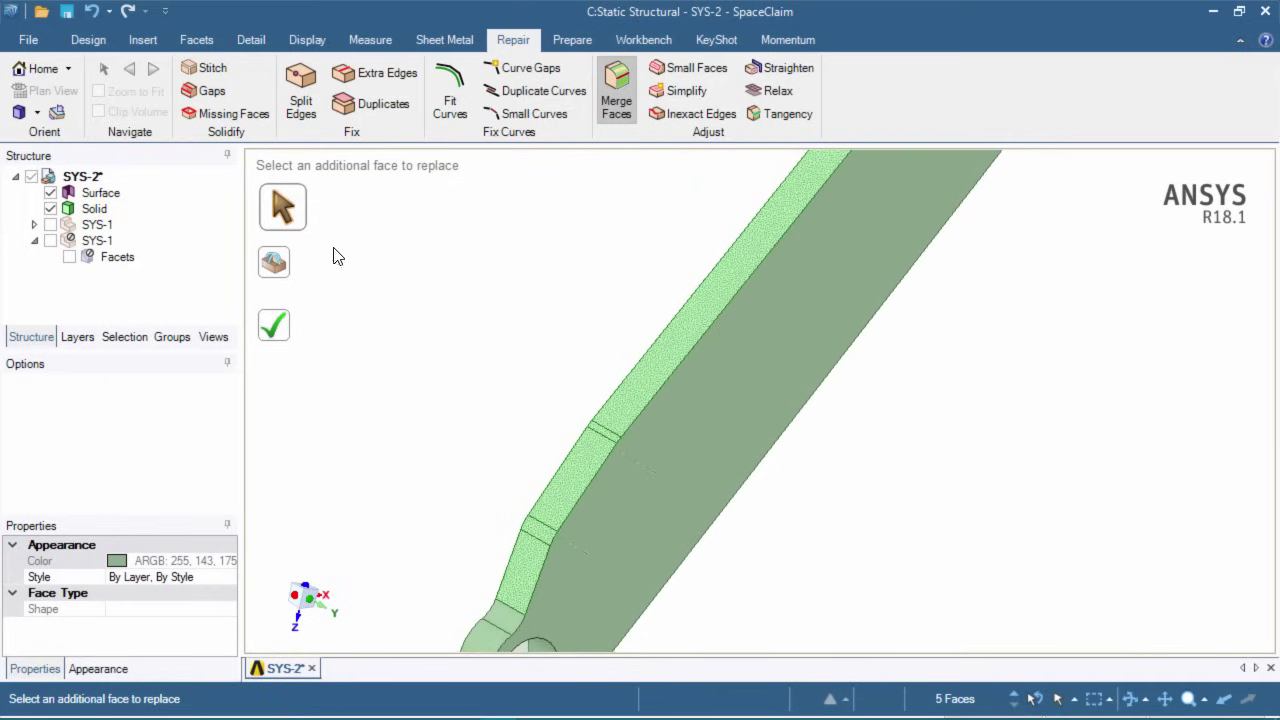
{"action": "left_click", "coordinate": [276, 330]}
Merge the curved and flat side faces between the upper-left hole's ring and the inner corner round
{"action": "middle_click_drag", "start_coordinate": [690, 228], "coordinate": [769, 434], "text": "shift"}
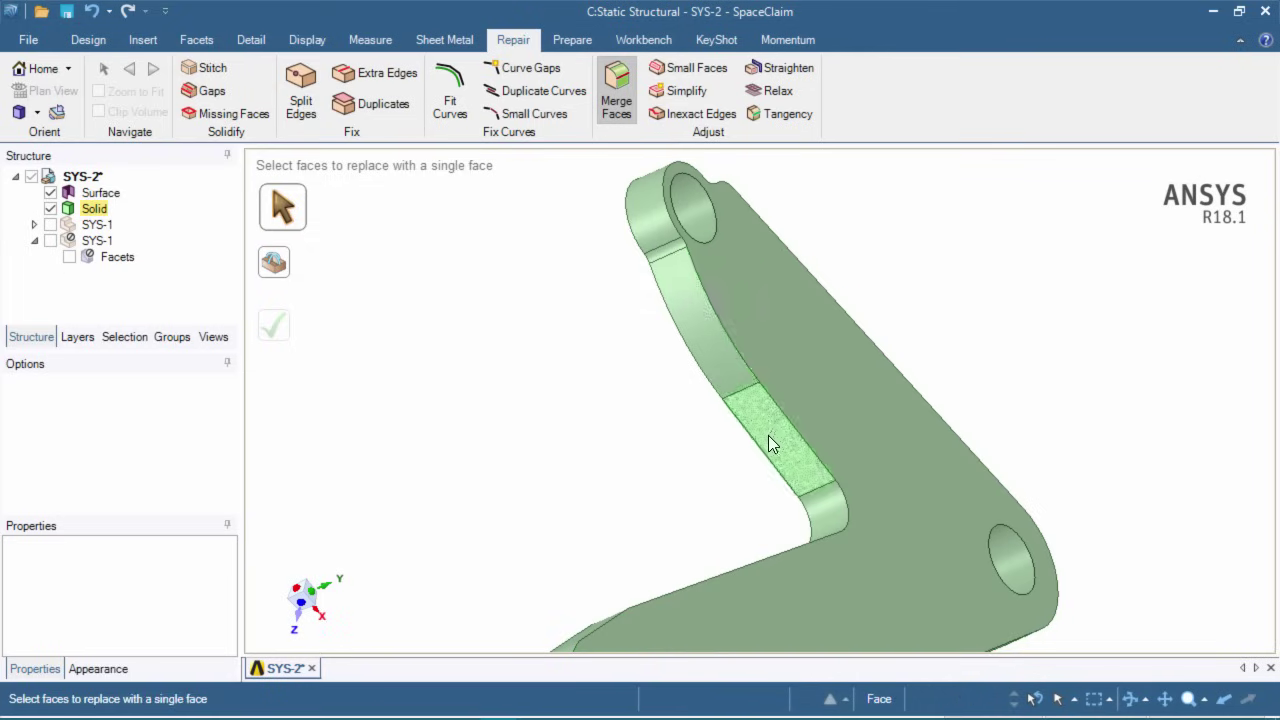
{"action": "left_click", "coordinate": [769, 434]}
{"action": "left_click", "coordinate": [724, 367]}
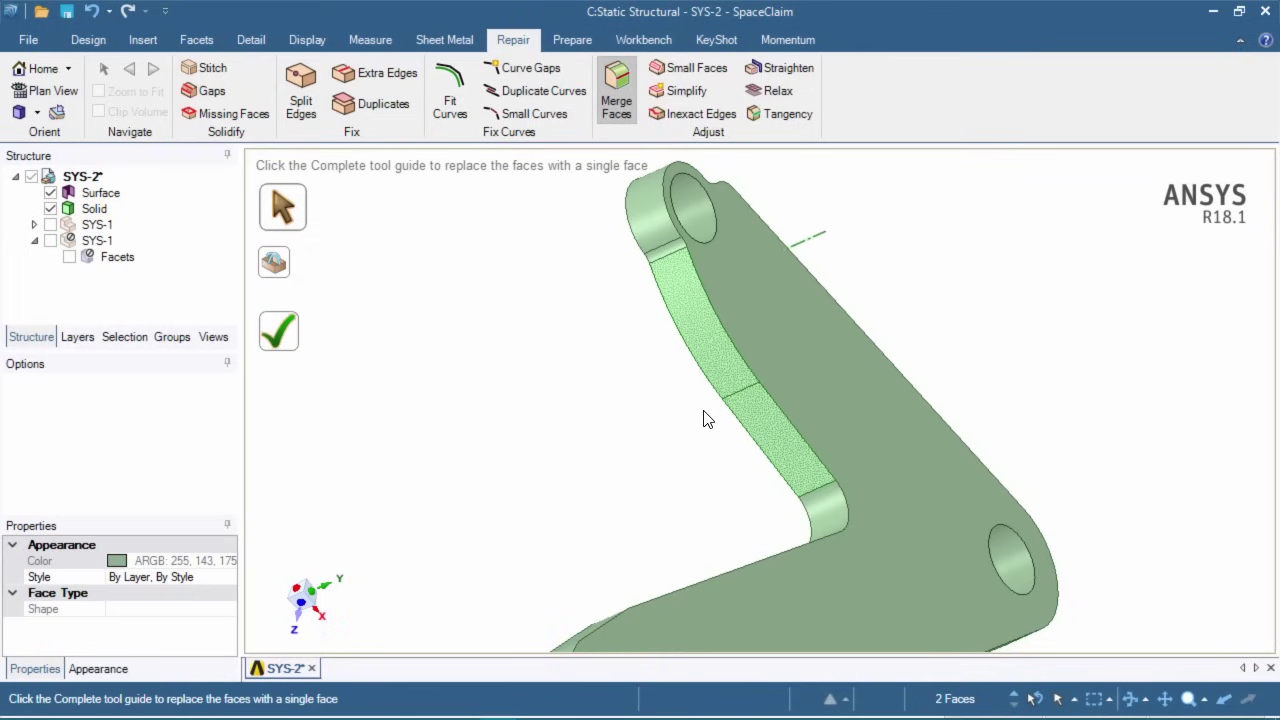
Merge the two rounds and the narrow face between them where the upper-left hole's ring meets the long upper edge
{"action": "middle_click_drag", "start_coordinate": [858, 414], "coordinate": [634, 349]}
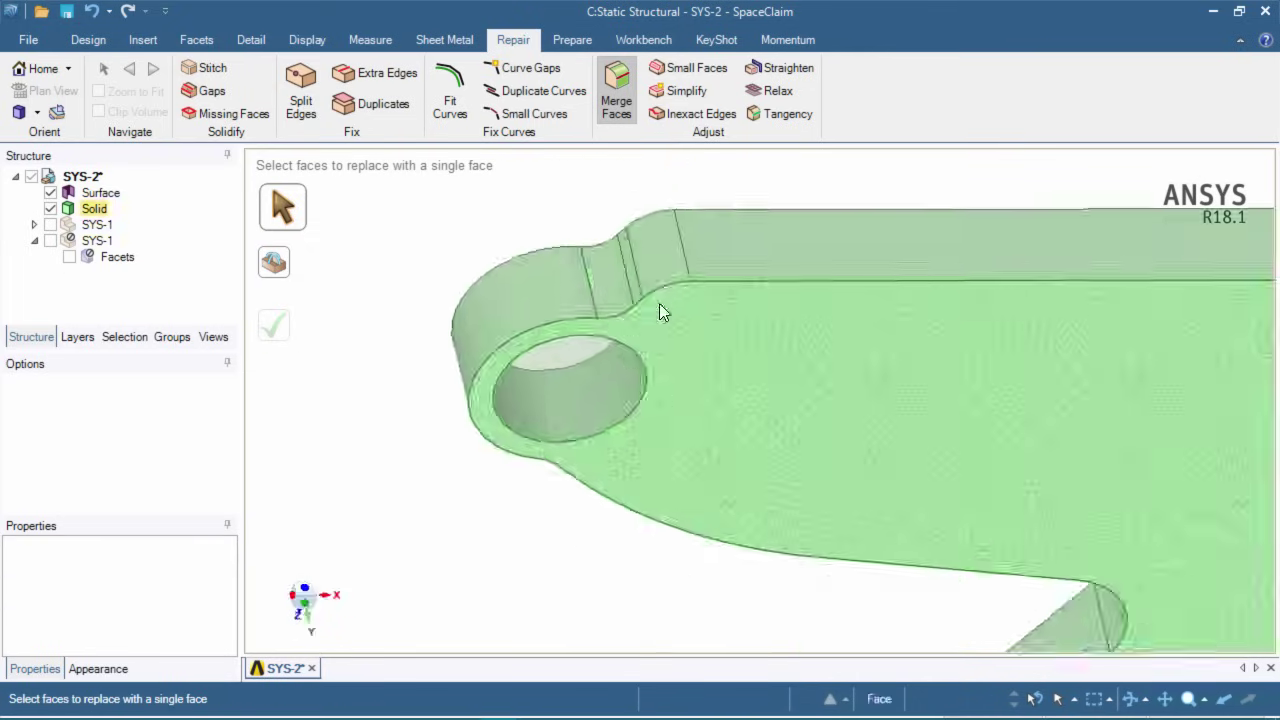
{"action": "left_click", "coordinate": [623, 298]}
{"action": "left_click", "coordinate": [638, 290]}
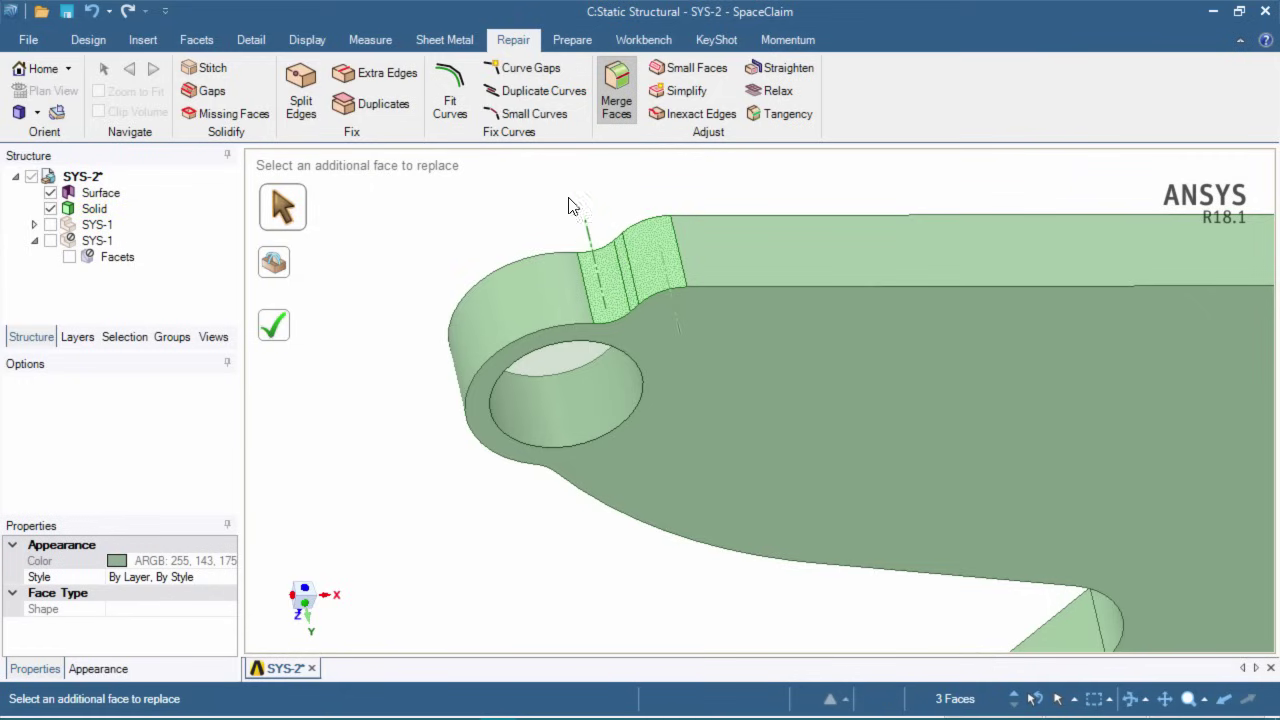
{"action": "left_click", "coordinate": [580, 232]}
{"action": "key", "text": "Return"}
Merge the two rounds and the narrow face between them where the lower hole's ring meets the arm's outer edge
{"action": "scroll", "coordinate": [787, 489], "scroll_direction": "up", "scroll_amount": 2}
{"action": "scroll", "coordinate": [787, 489], "scroll_direction": "down", "scroll_amount": 4}
{"action": "middle_click_drag", "start_coordinate": [787, 489], "coordinate": [502, 378]}
{"action": "scroll", "coordinate": [502, 378], "scroll_direction": "up", "scroll_amount": 4}
{"action": "left_click", "coordinate": [604, 336]}
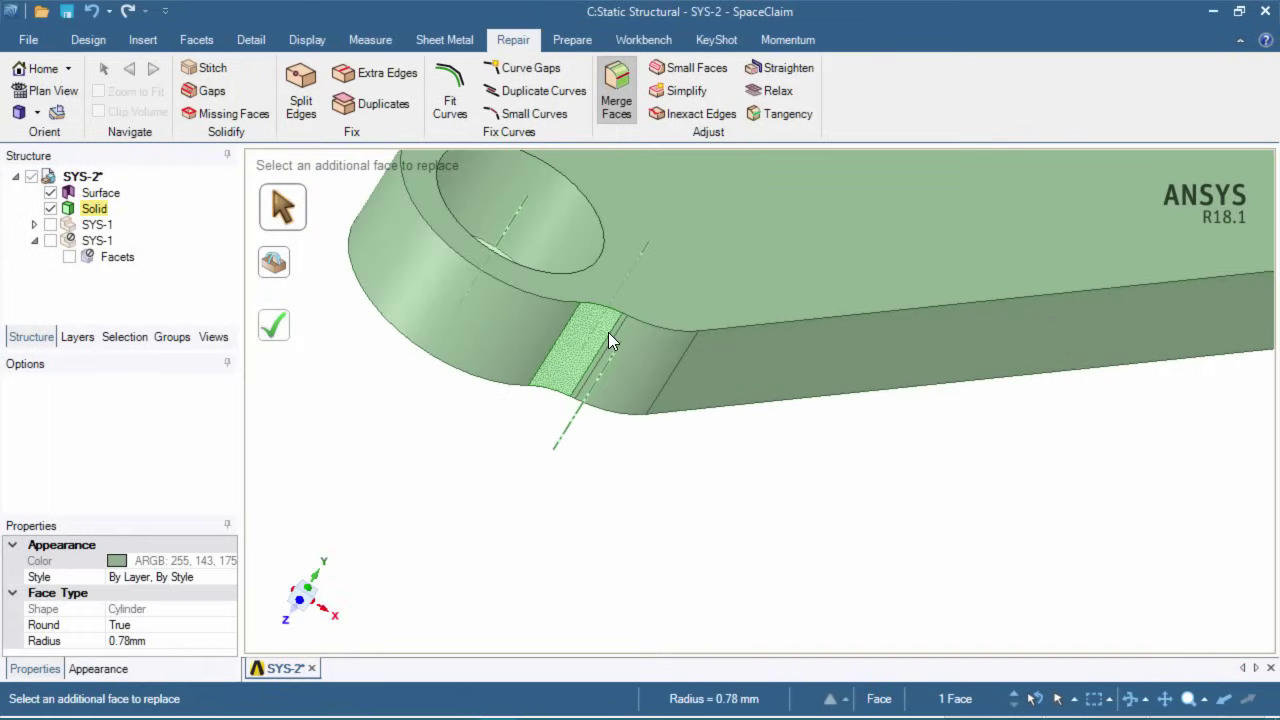
{"action": "left_click", "coordinate": [613, 333]}
{"action": "left_click", "coordinate": [640, 352]}
{"action": "left_click", "coordinate": [264, 326]}
Suppress the original SYS-1 component and the Surface body for physics, leaving the Solid body active
{"action": "middle_click_drag", "start_coordinate": [663, 300], "coordinate": [834, 474], "text": "shift"}
{"action": "scroll", "coordinate": [627, 482], "scroll_direction": "down", "scroll_amount": 4}
{"action": "scroll", "coordinate": [643, 474], "scroll_direction": "down", "scroll_amount": 4}
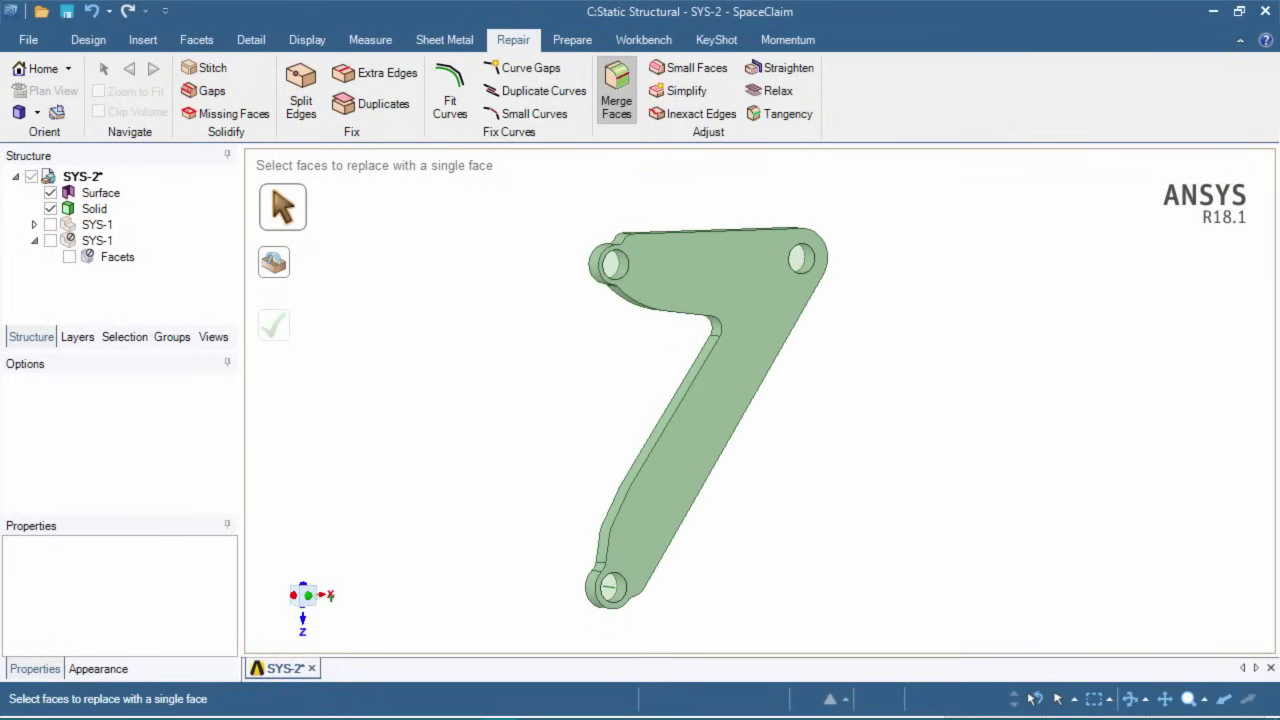
{"action": "right_click", "coordinate": [97, 229]}
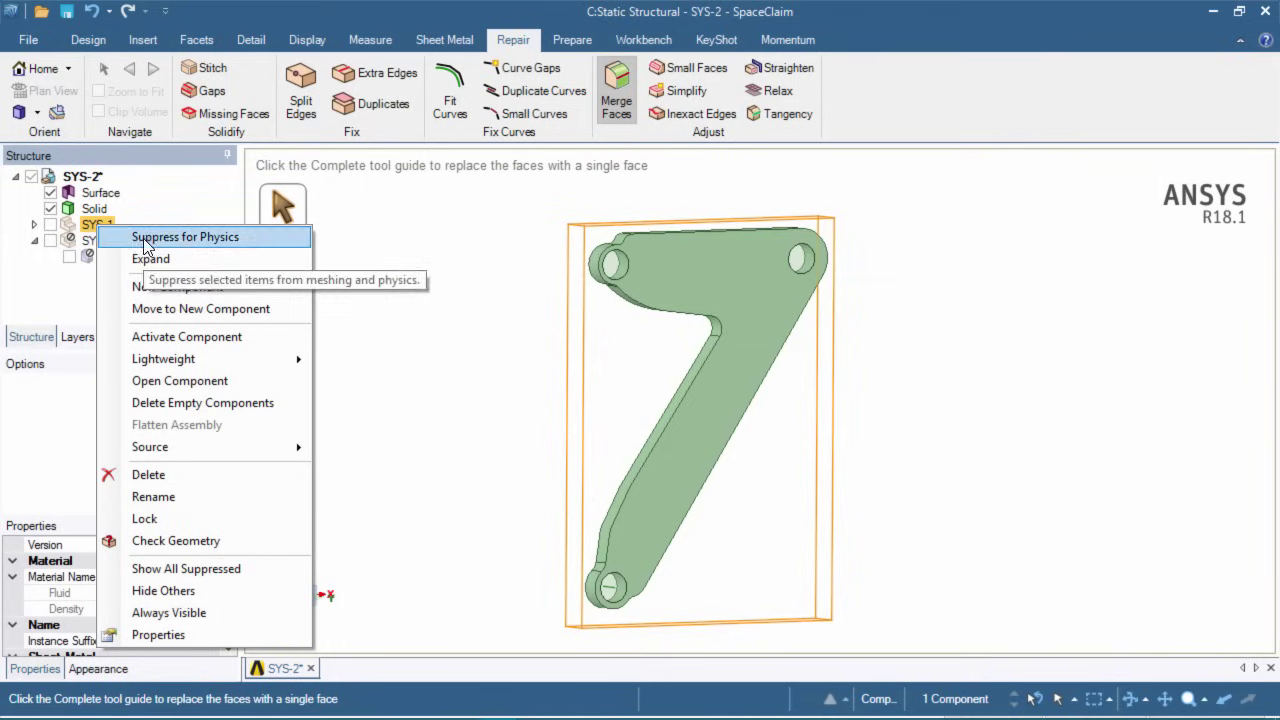
{"action": "left_click", "coordinate": [143, 238]}
{"action": "left_click", "coordinate": [100, 193]}
{"action": "right_click", "coordinate": [99, 191]}
{"action": "left_click", "coordinate": [199, 230]}
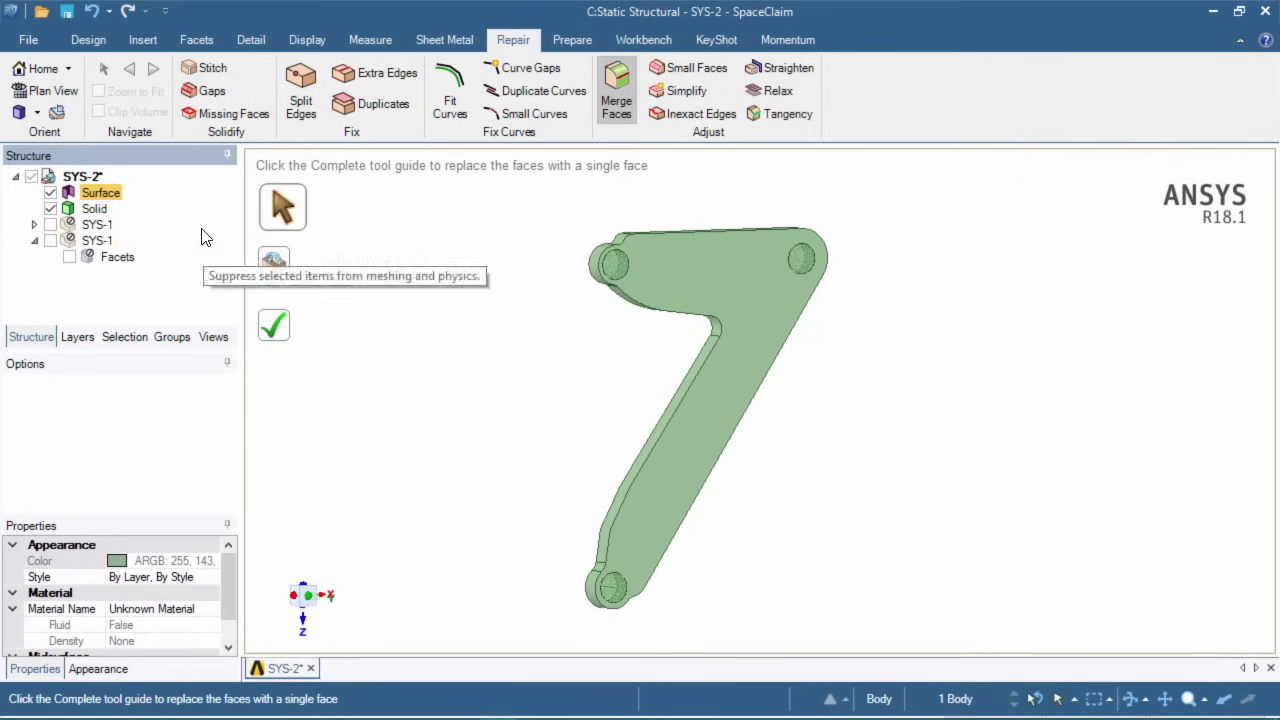
{"action": "middle_click_drag", "start_coordinate": [807, 404], "coordinate": [855, 473]}
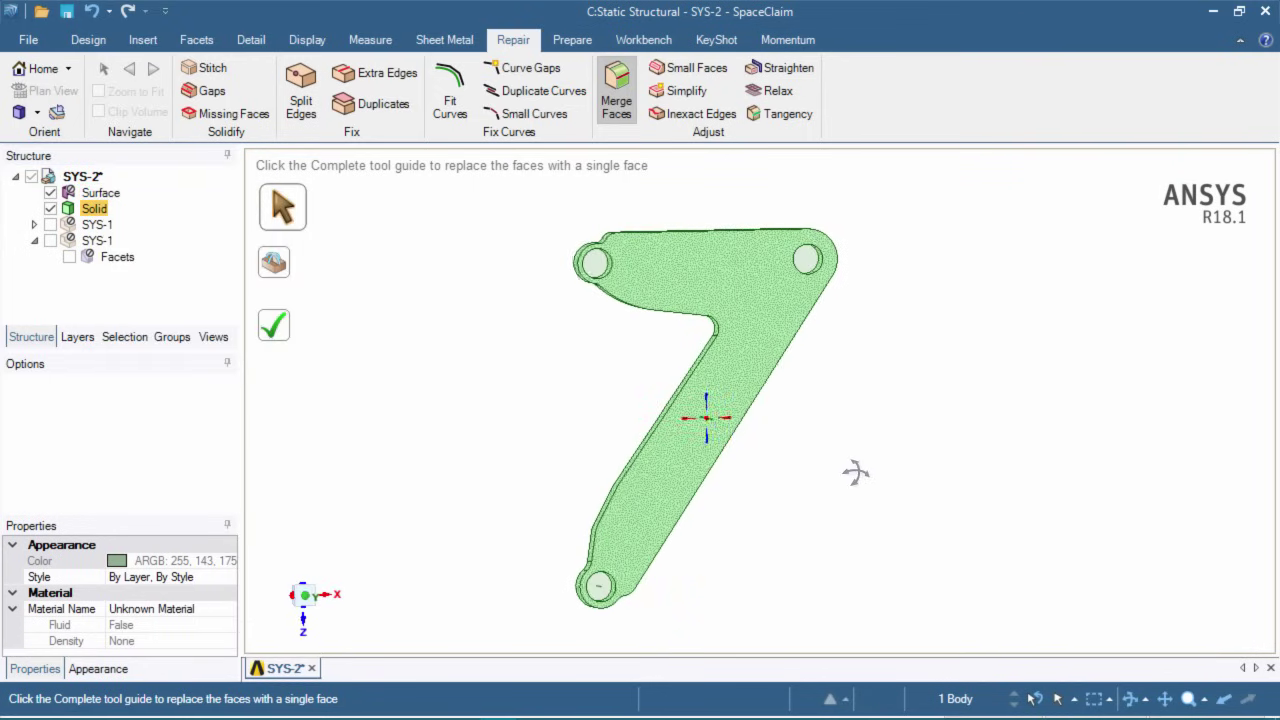
Close SpaceClaim and open the Model of validation system C from Workbench, accepting the re-read of upstream data
{"action": "left_click", "coordinate": [1266, 16]}
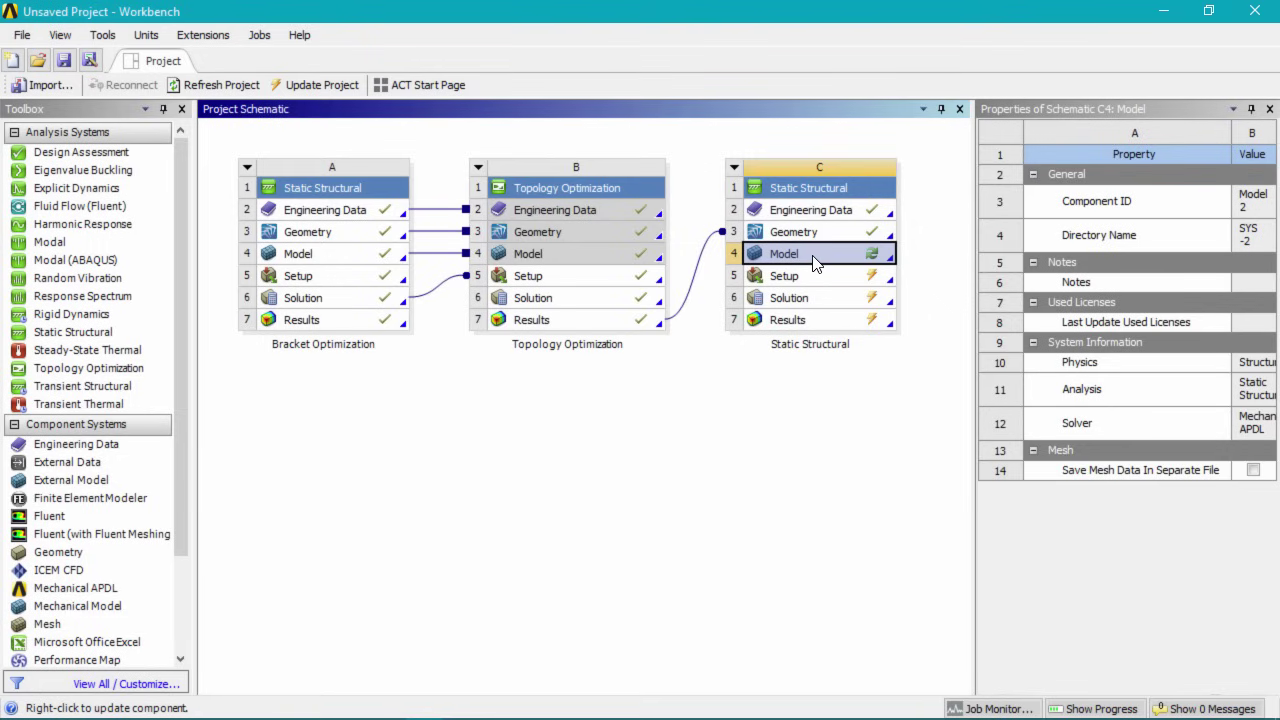
{"action": "double_click", "coordinate": [813, 262]}
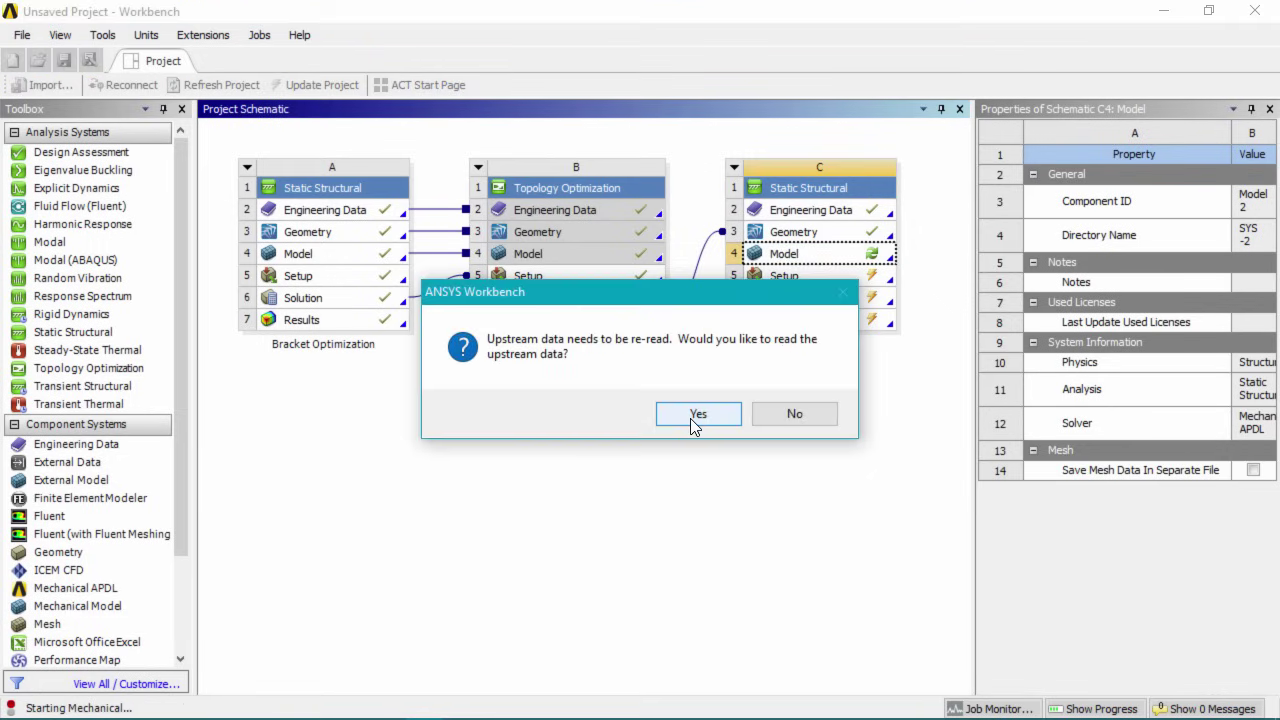
{"action": "left_click", "coordinate": [695, 421]}
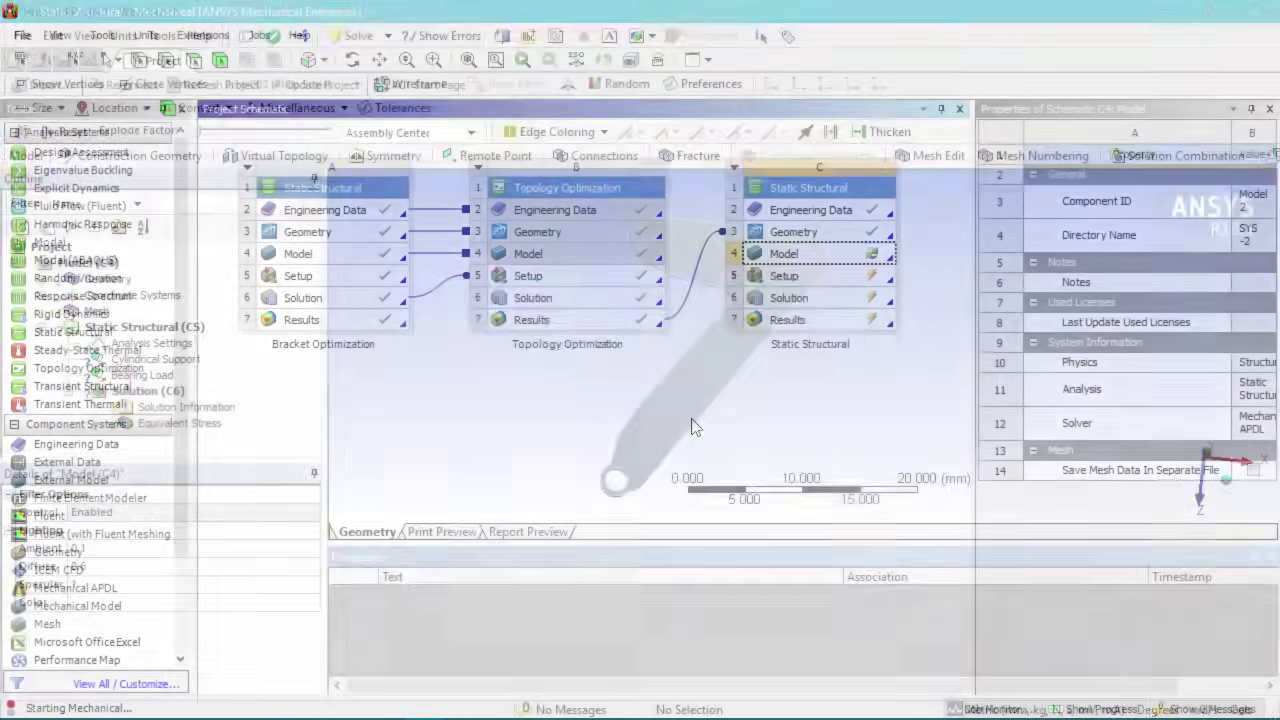
Check the imported solid body and the mesh sizing settings, and generate the mesh
{"action": "left_click", "coordinate": [41, 280]}
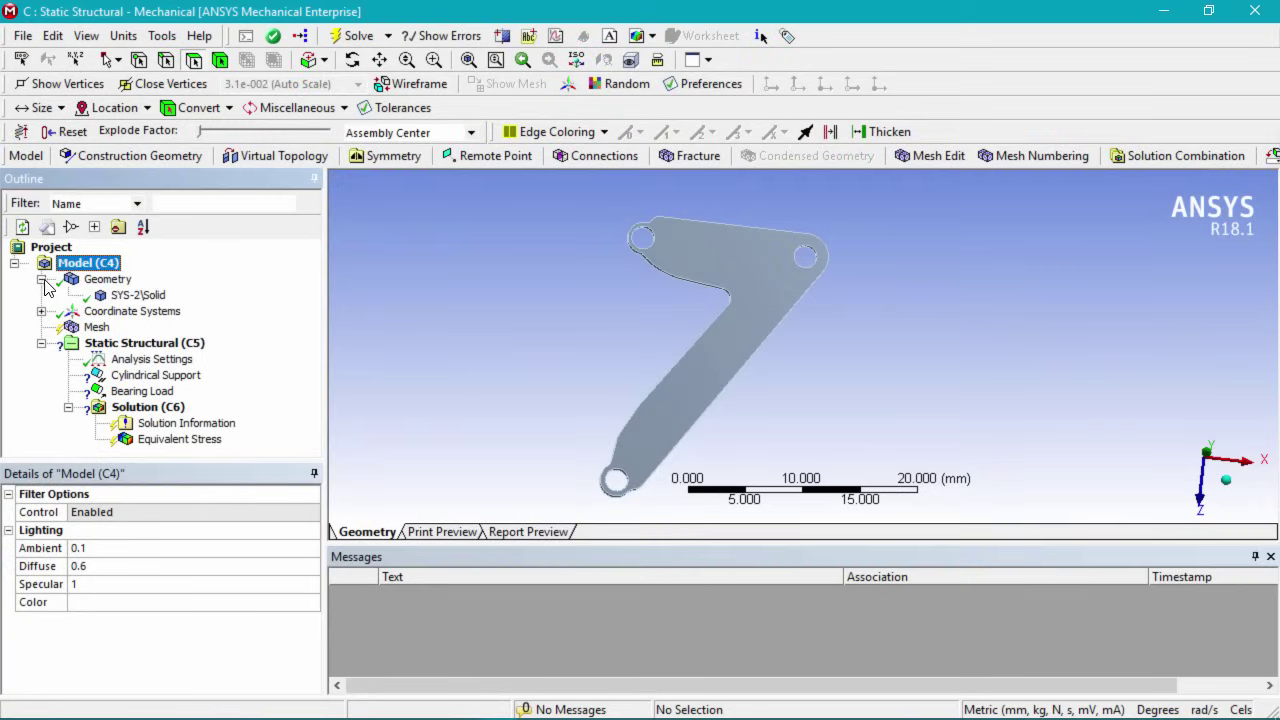
{"action": "left_click", "coordinate": [124, 296]}
{"action": "middle_click_drag", "start_coordinate": [694, 349], "coordinate": [540, 391]}
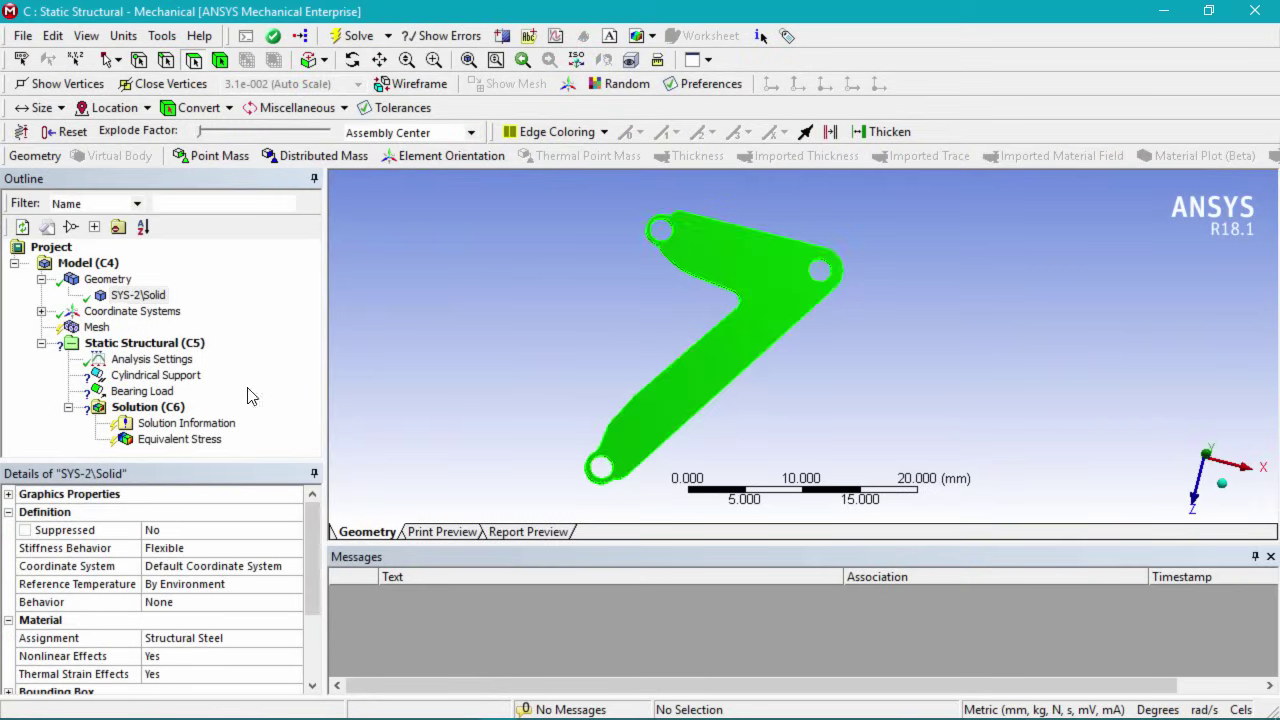
{"action": "left_click", "coordinate": [97, 328]}
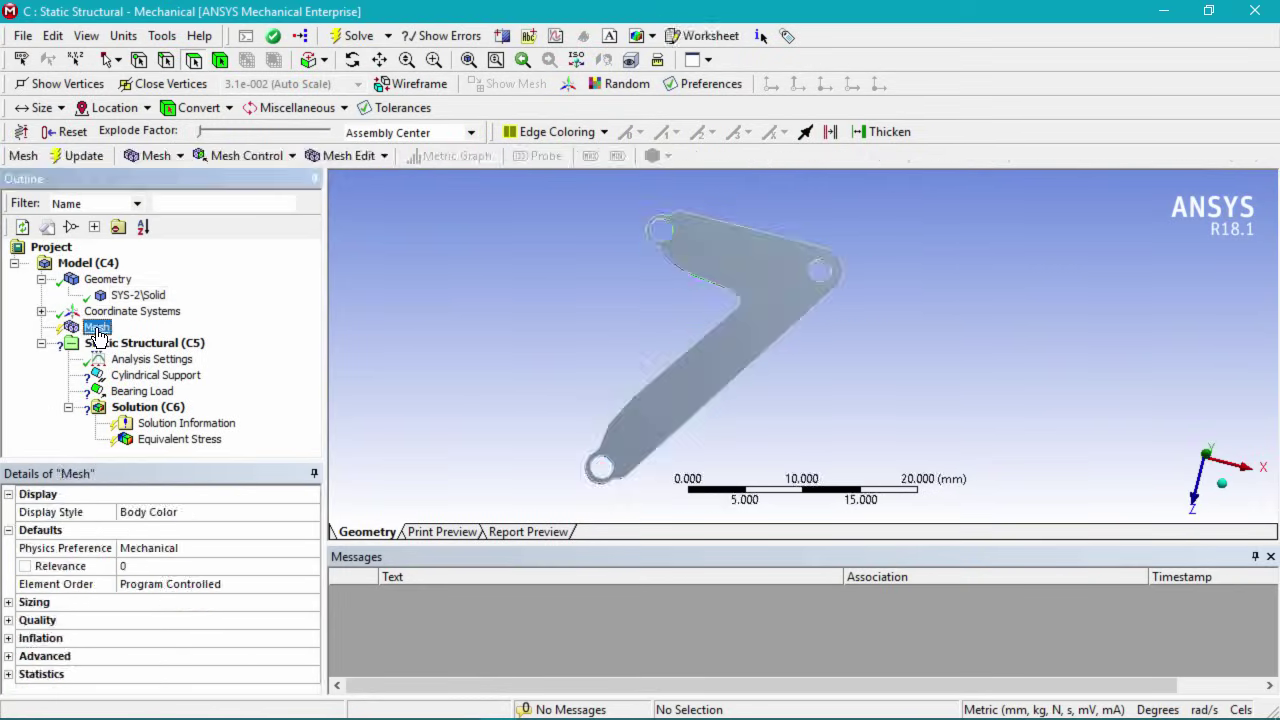
{"action": "left_click", "coordinate": [9, 603]}
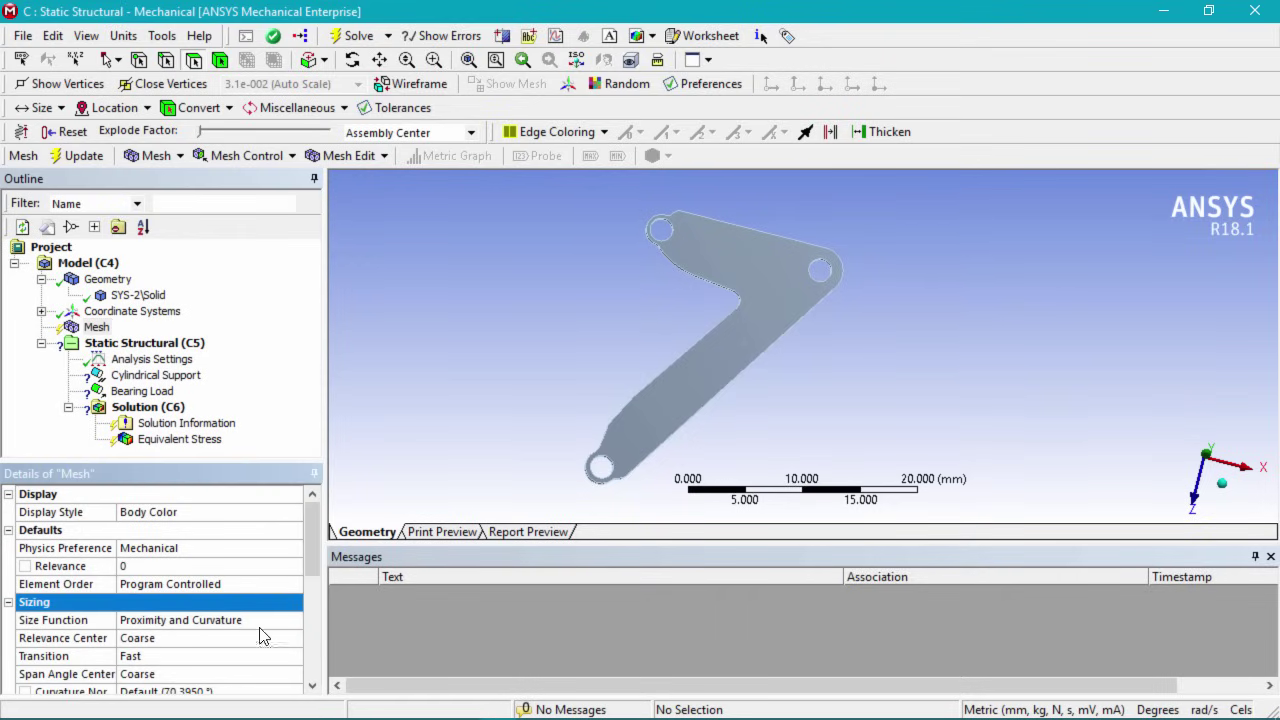
{"action": "right_click", "coordinate": [98, 327]}
{"action": "left_click", "coordinate": [183, 396]}
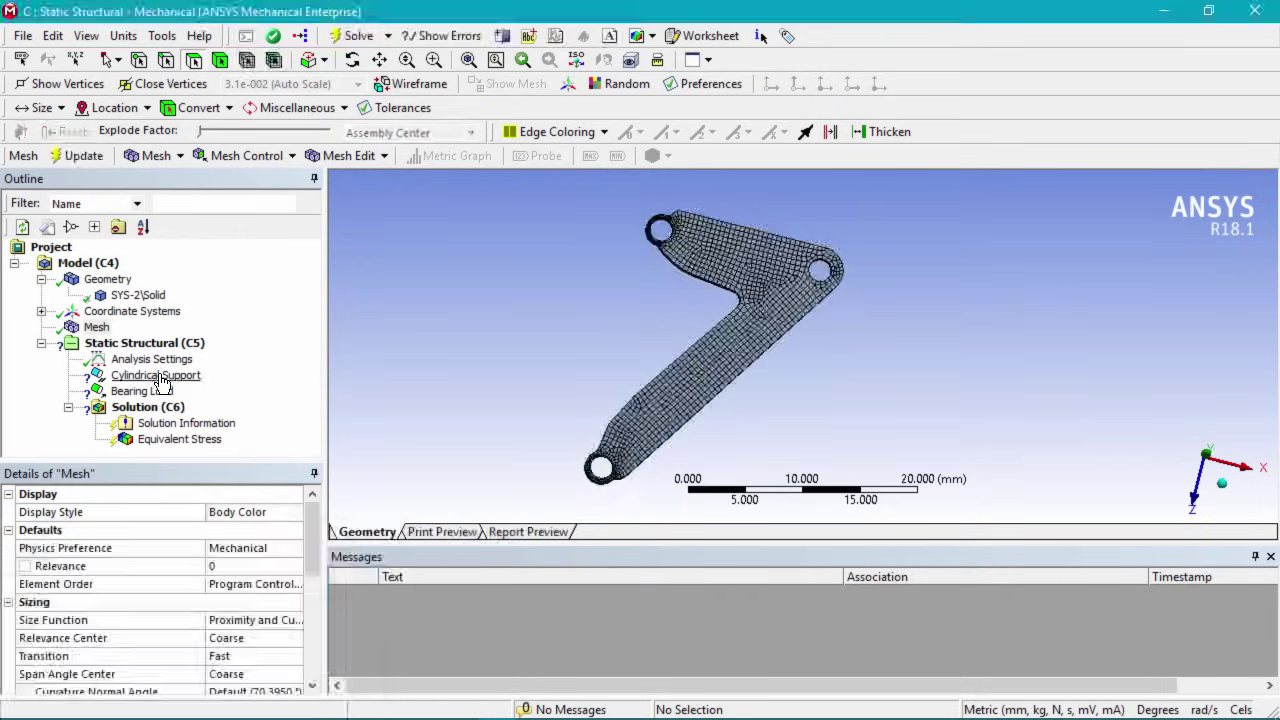
Scope the Cylindrical Support to the inner faces of the lower hole and the upper-left hole
{"action": "left_click", "coordinate": [158, 378]}
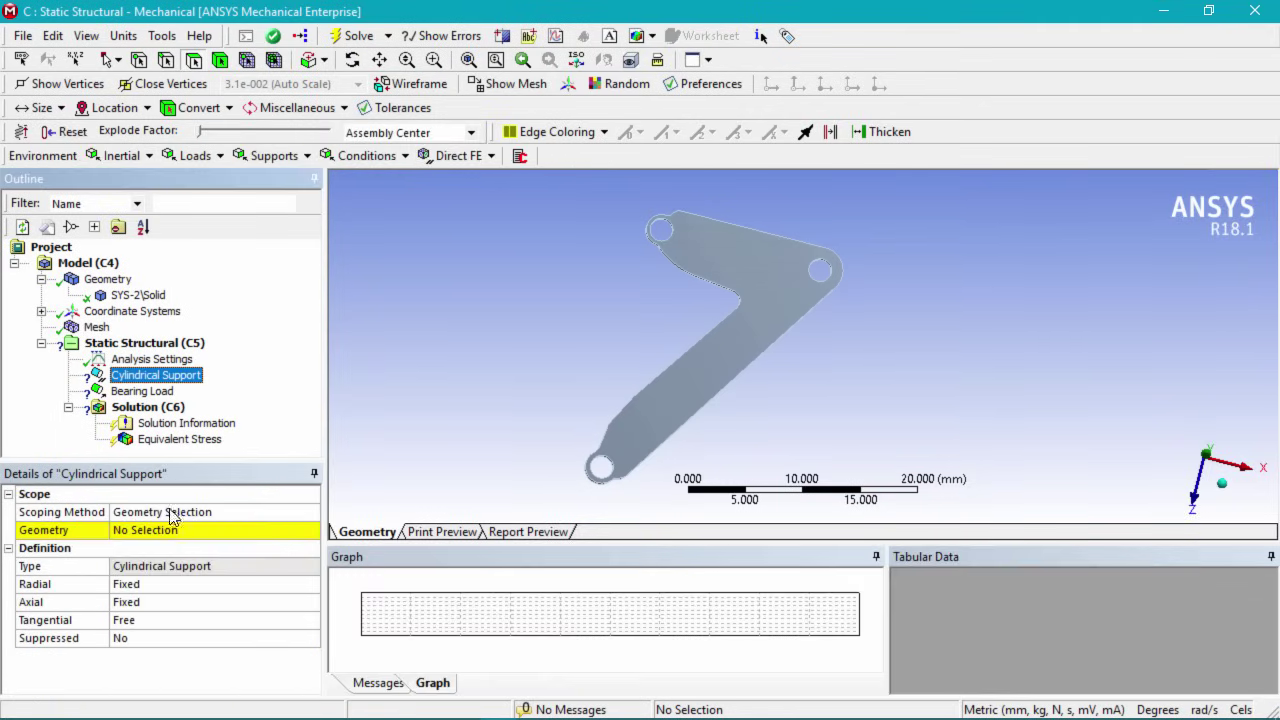
{"action": "left_click", "coordinate": [177, 531]}
{"action": "middle_click_drag", "start_coordinate": [617, 352], "coordinate": [607, 476]}
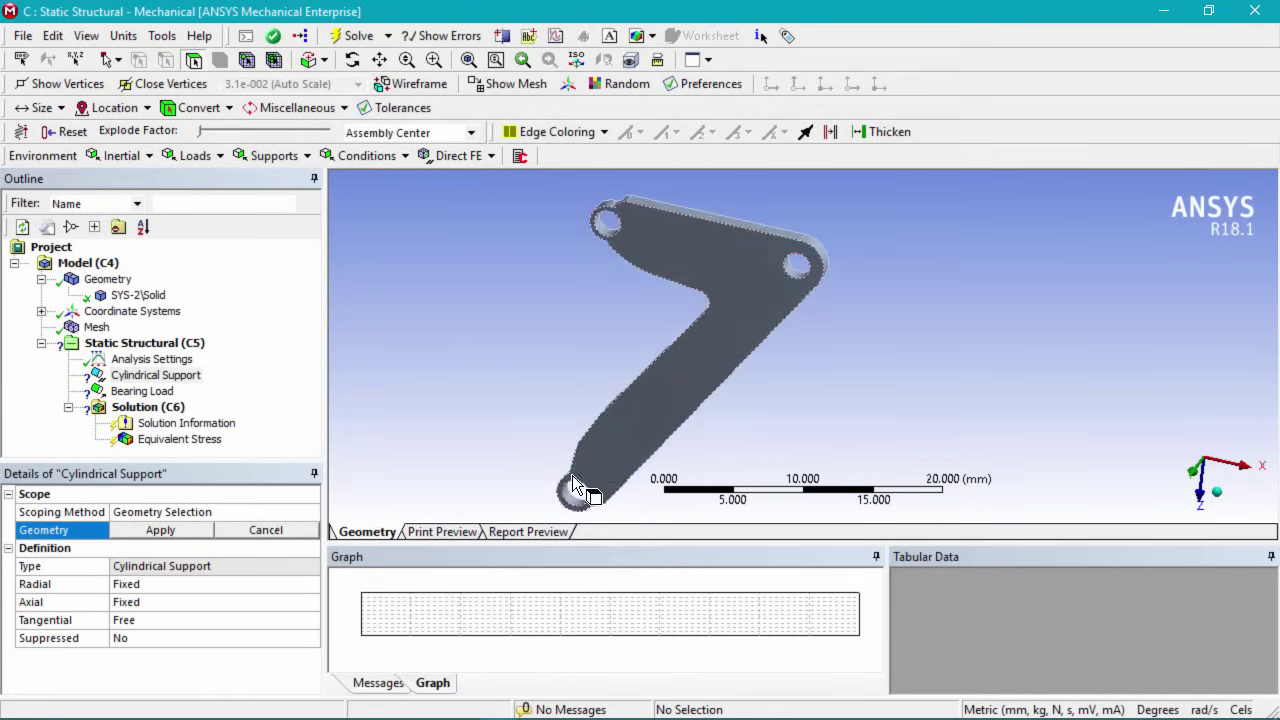
{"action": "left_click", "coordinate": [575, 500]}
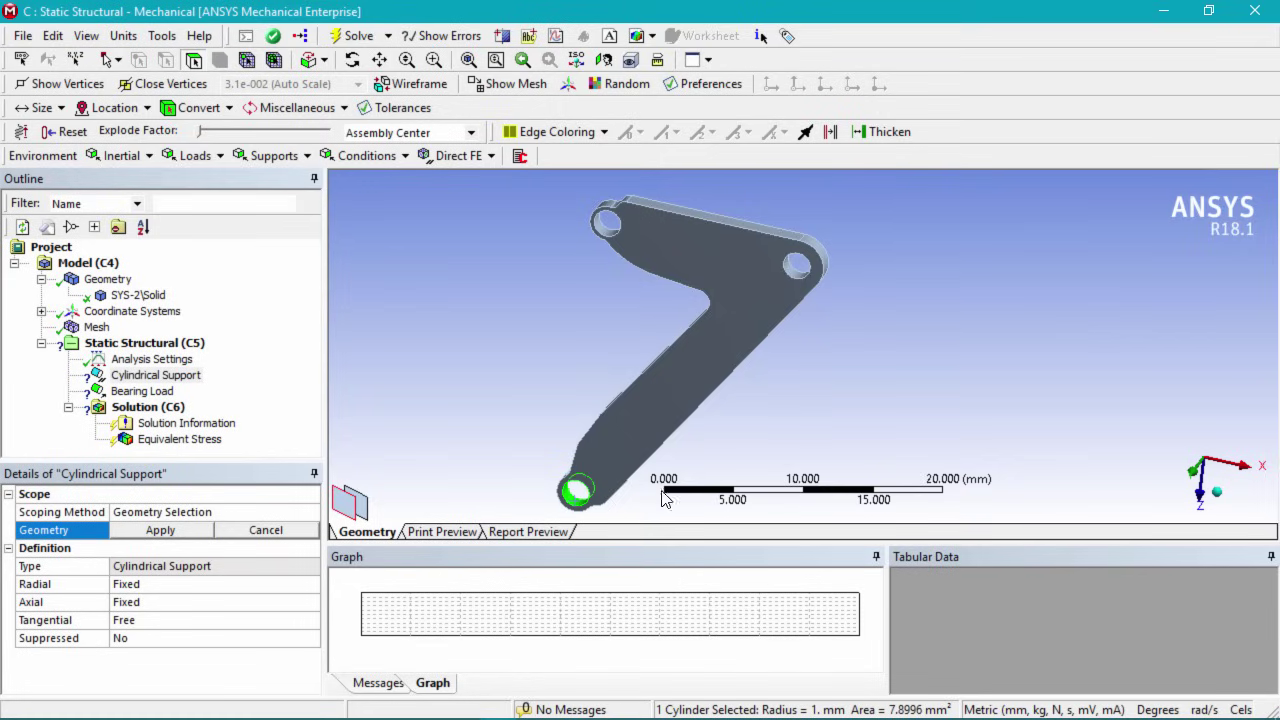
{"action": "left_click", "coordinate": [607, 221], "text": "ctrl"}
{"action": "left_click", "coordinate": [166, 533]}
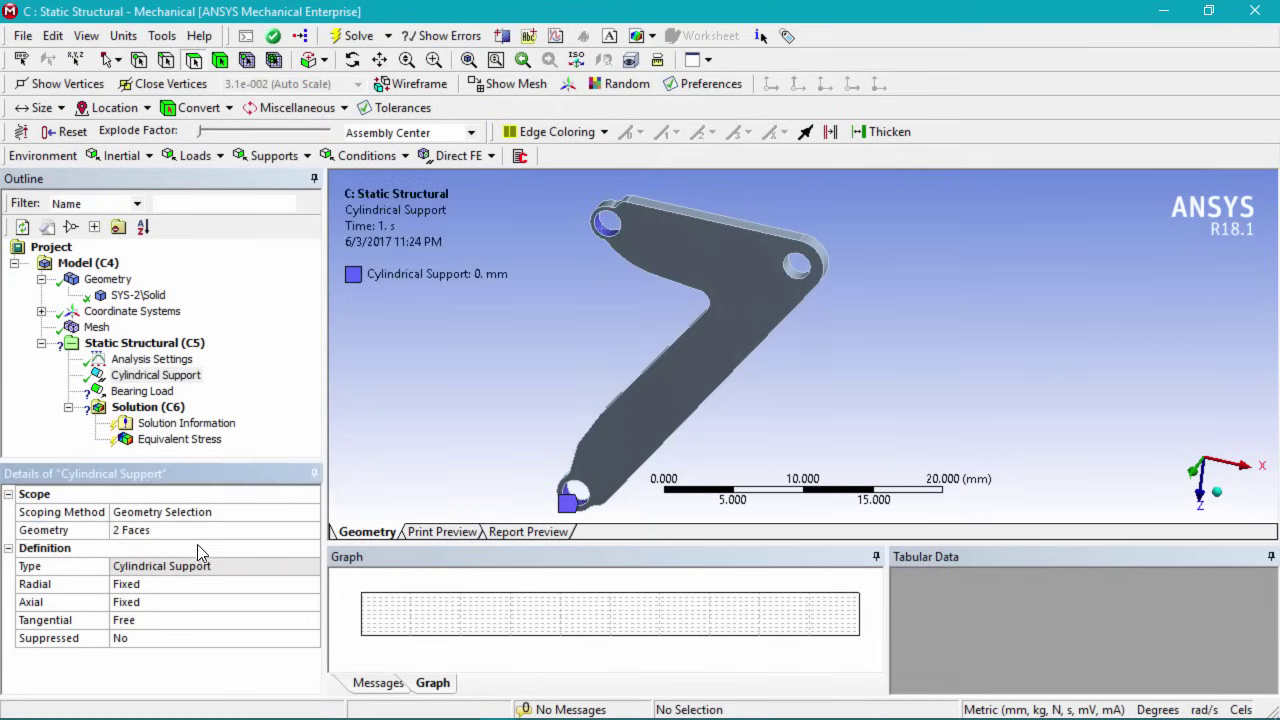
Scope the Bearing Load to the inner face of the upper-right hole
{"action": "left_click", "coordinate": [144, 394]}
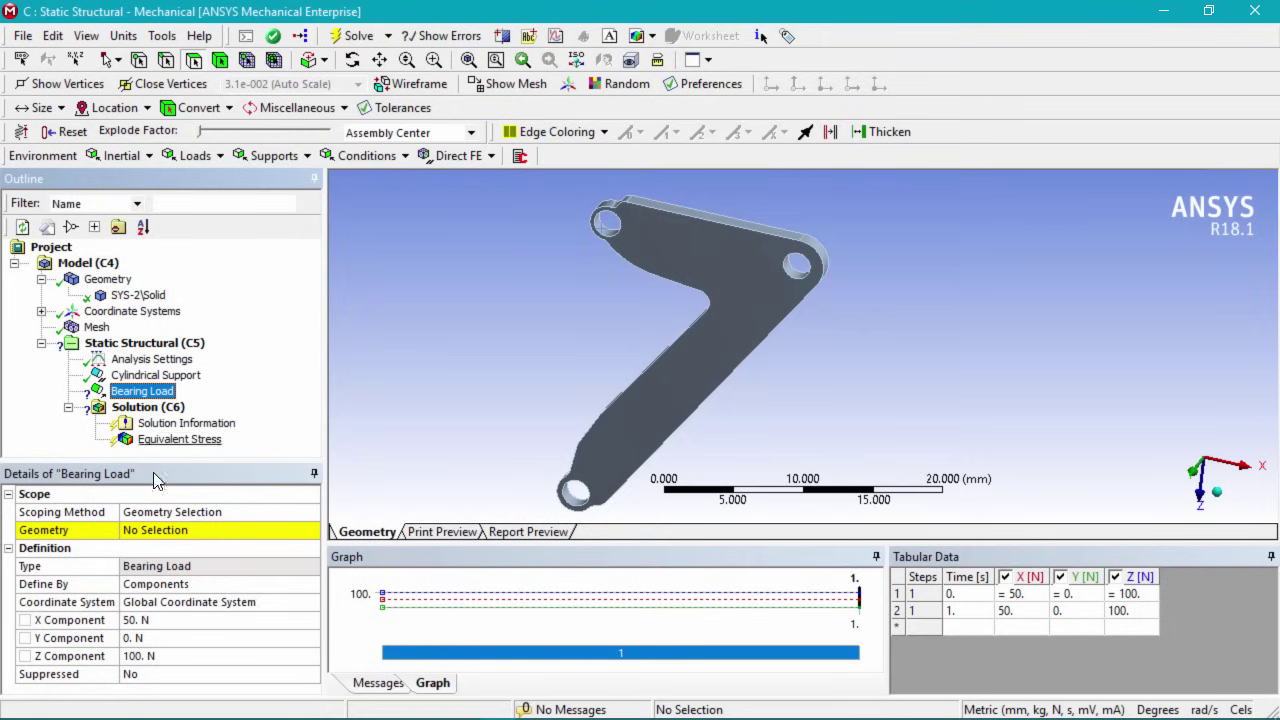
{"action": "left_click", "coordinate": [168, 532]}
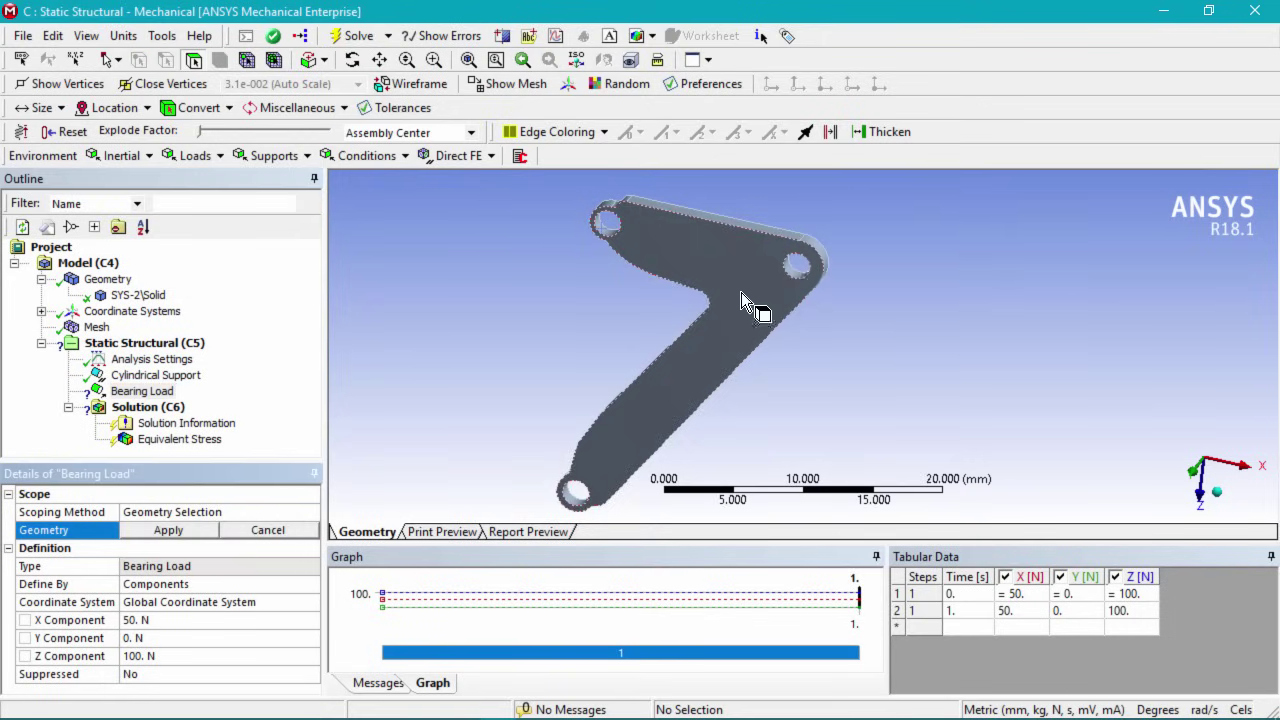
{"action": "left_click", "coordinate": [797, 276]}
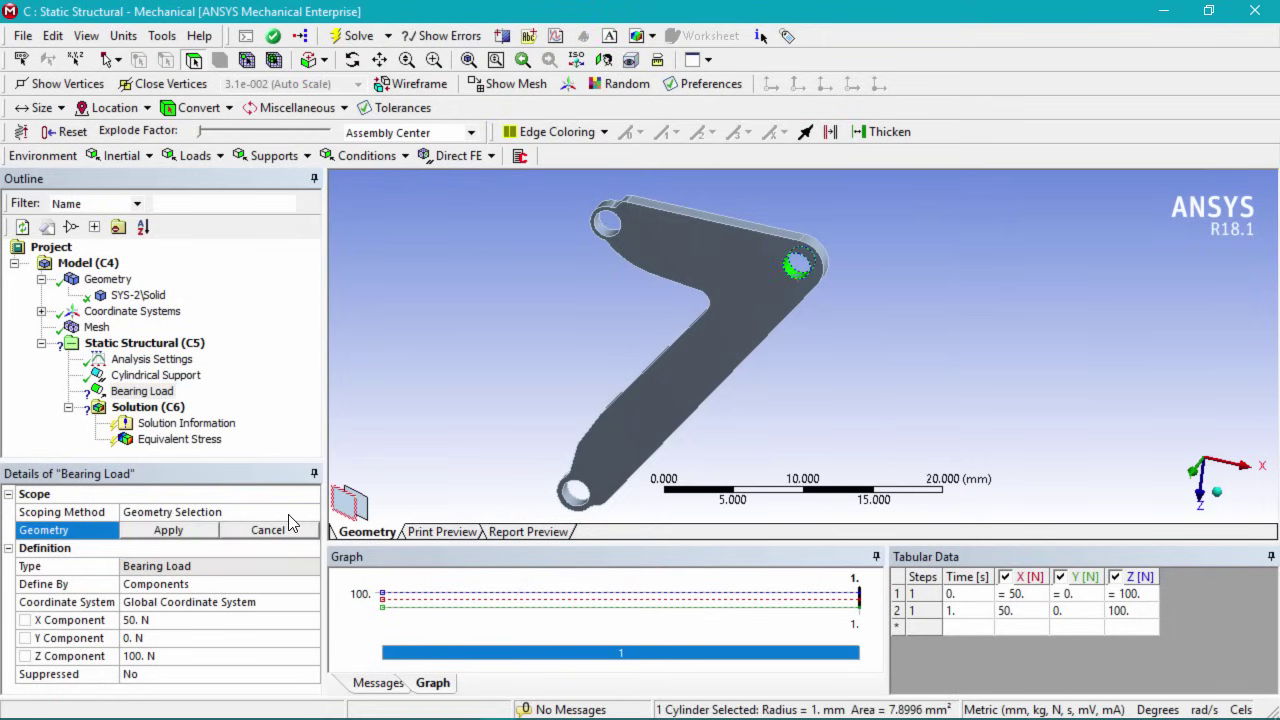
{"action": "left_click", "coordinate": [169, 531]}
Solve the static structural analysis of the rebuilt bracket
{"action": "left_click", "coordinate": [160, 409]}
{"action": "right_click", "coordinate": [163, 410]}
{"action": "left_click", "coordinate": [215, 450]}
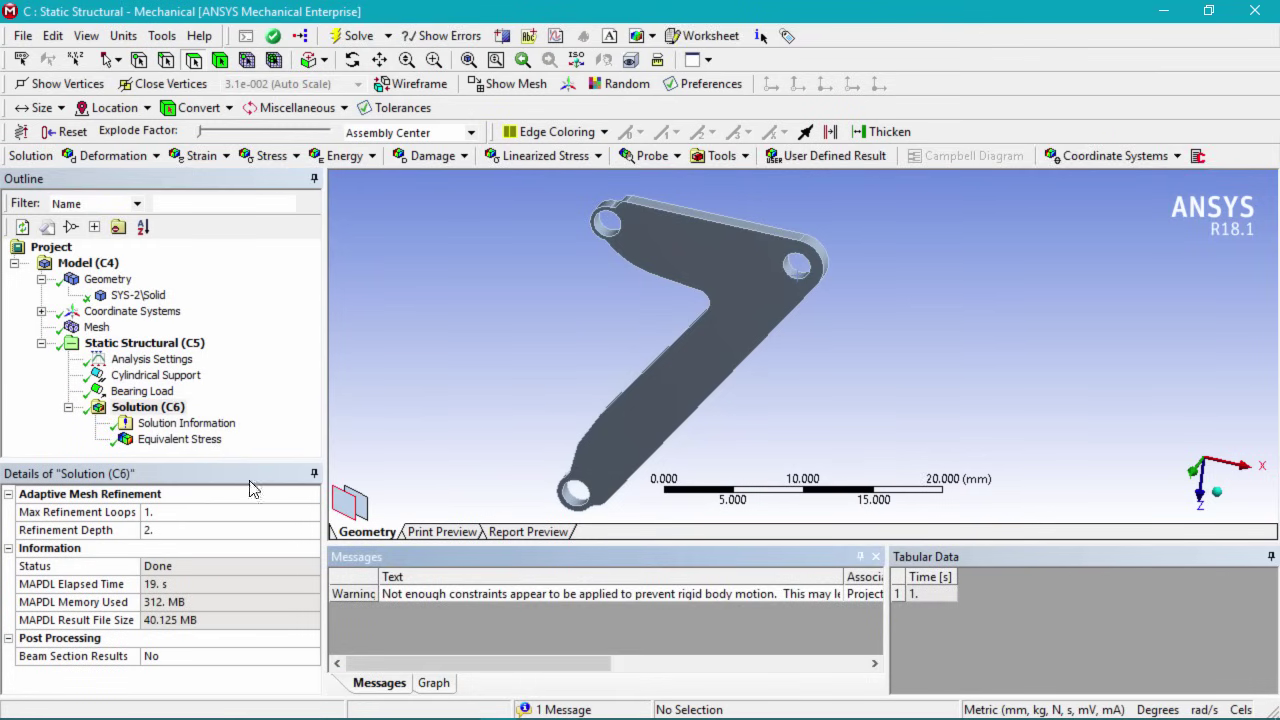
Display the Equivalent Stress result and examine the stress distribution over the bracket from several angles
{"action": "left_click", "coordinate": [184, 443]}
{"action": "left_click_drag", "start_coordinate": [804, 423], "coordinate": [760, 380]}
{"action": "scroll", "coordinate": [744, 286], "scroll_direction": "up", "scroll_amount": 3}
{"action": "scroll", "coordinate": [730, 300], "scroll_direction": "down", "scroll_amount": 3}
{"action": "left_click_drag", "start_coordinate": [678, 386], "coordinate": [724, 318]}
{"action": "scroll", "coordinate": [678, 288], "scroll_direction": "up", "scroll_amount": 3}
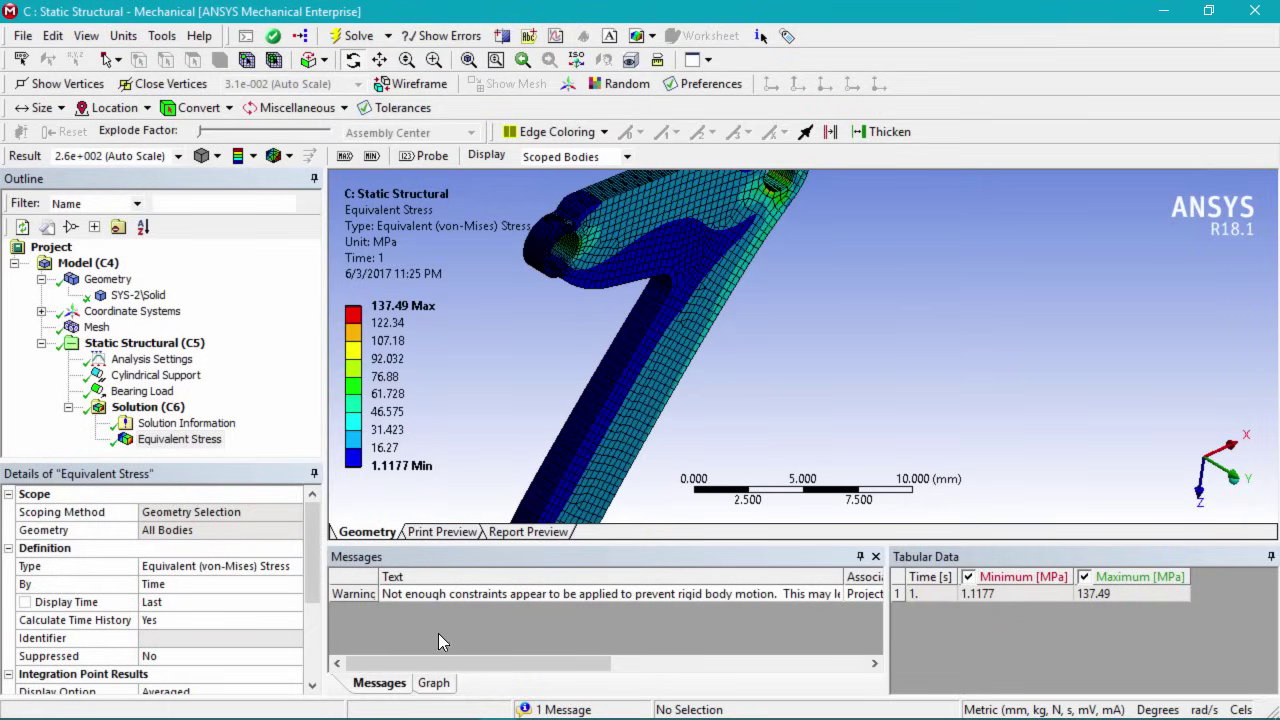
Play the Equivalent Stress animation and view the whole bracket while it runs
{"action": "left_click", "coordinate": [432, 683]}
{"action": "left_click", "coordinate": [409, 582]}
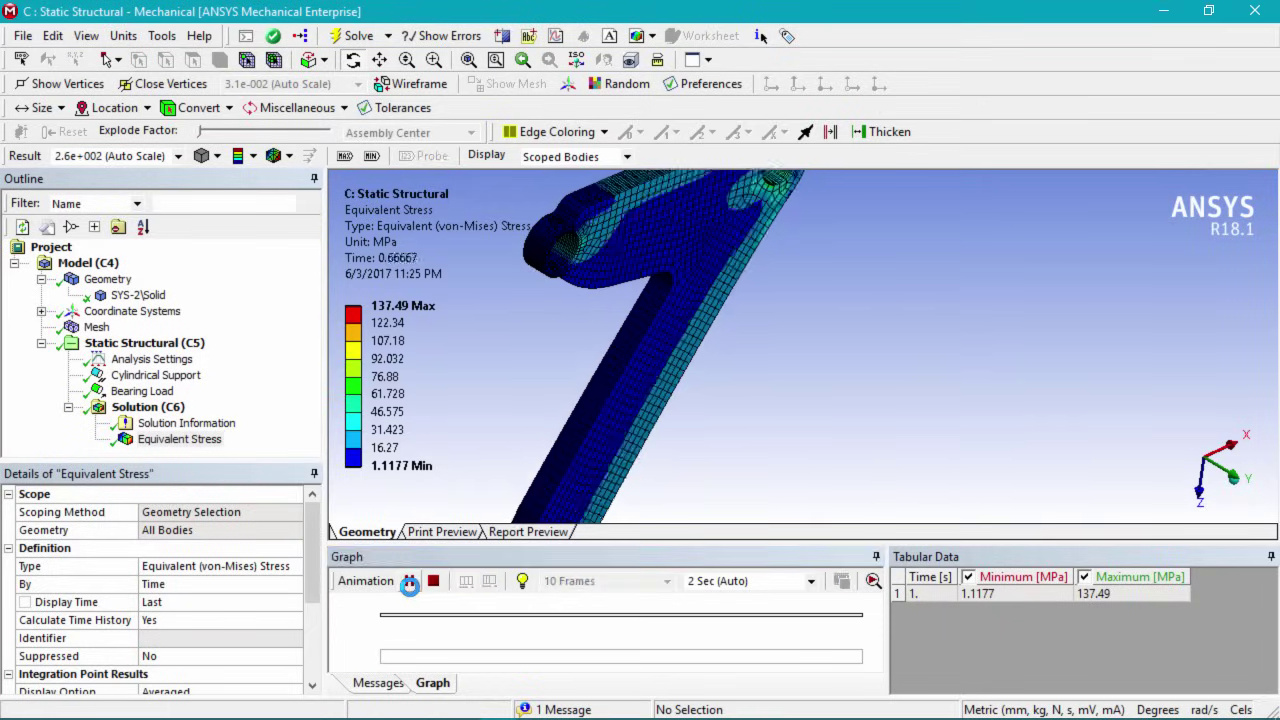
{"action": "scroll", "coordinate": [688, 331], "scroll_direction": "down", "scroll_amount": 3}
{"action": "left_click_drag", "start_coordinate": [688, 331], "coordinate": [654, 383]}
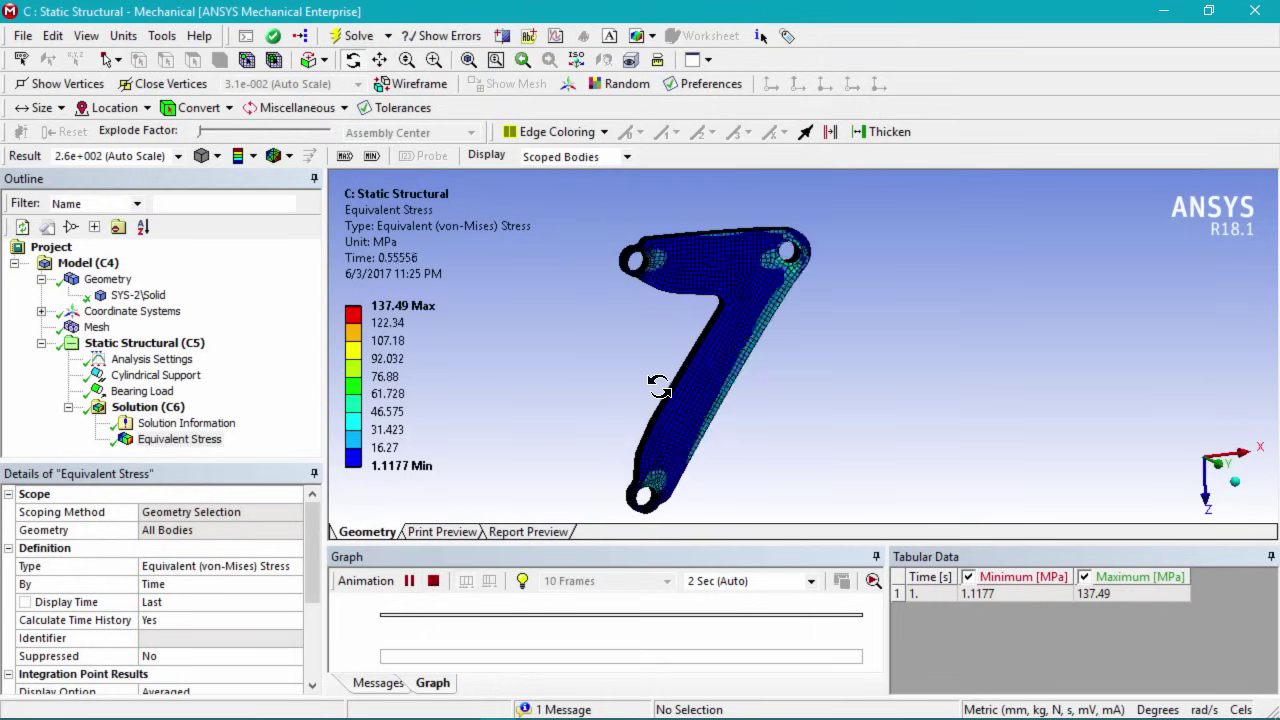